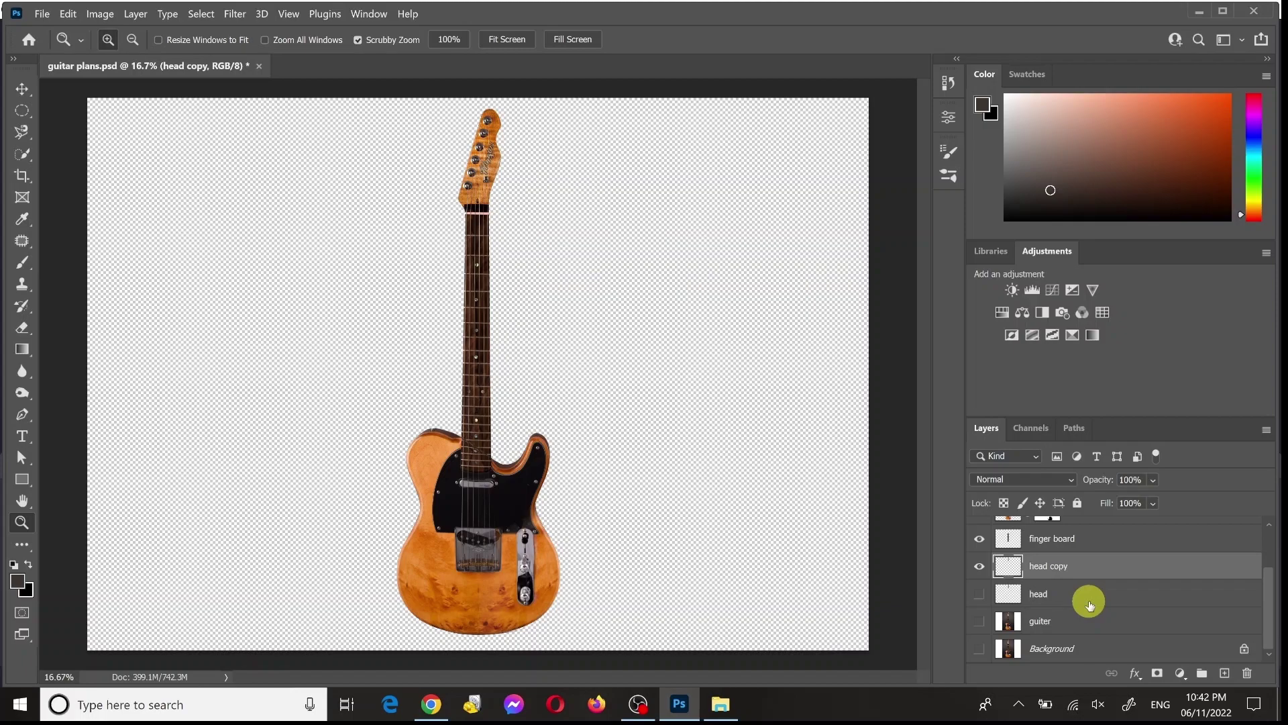
# Step: Merge the body copy layer down into the body layer
pyautogui.scroll(3, 1089, 604)
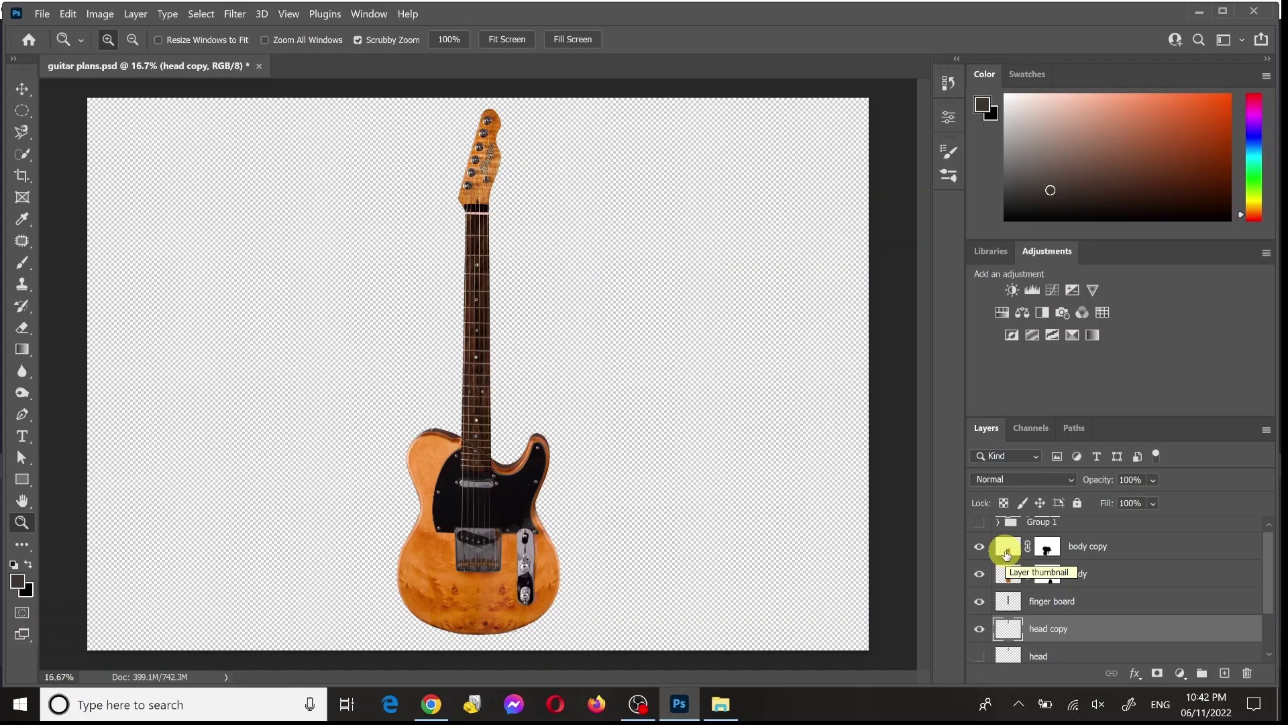
pyautogui.click(1008, 548)
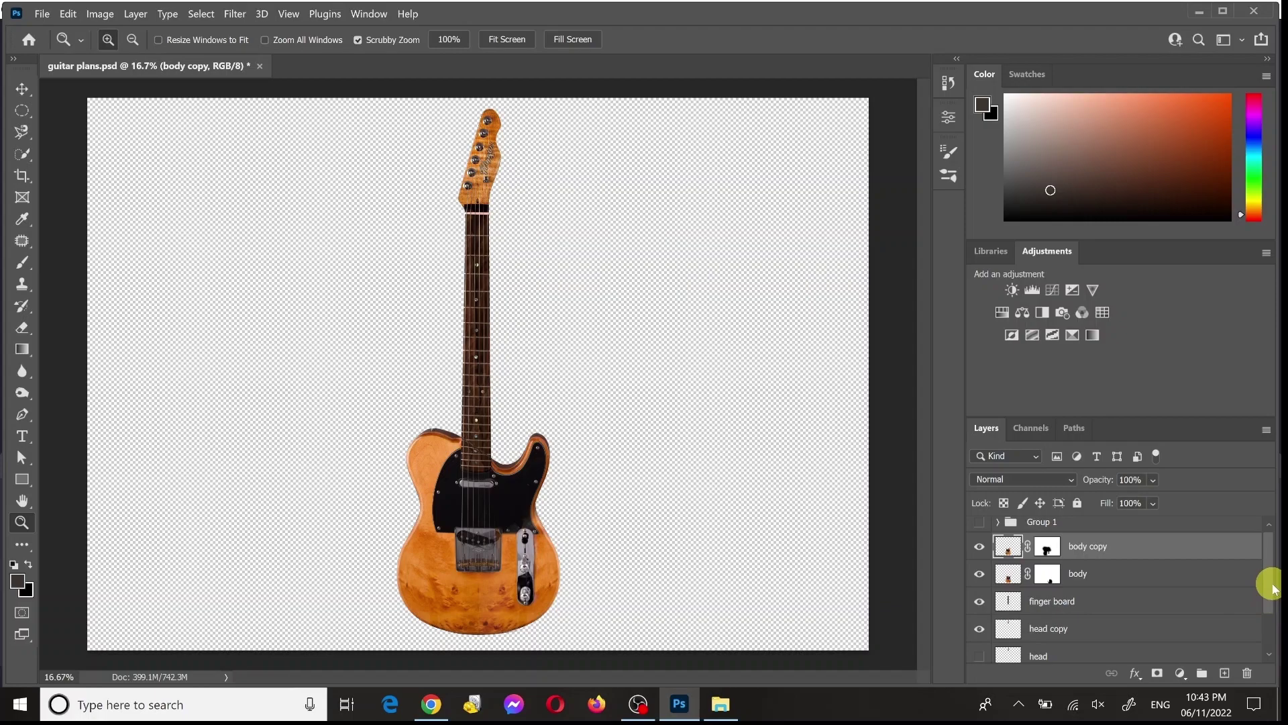
pyautogui.moveTo(1273, 588); pyautogui.dragTo(1150, 552)
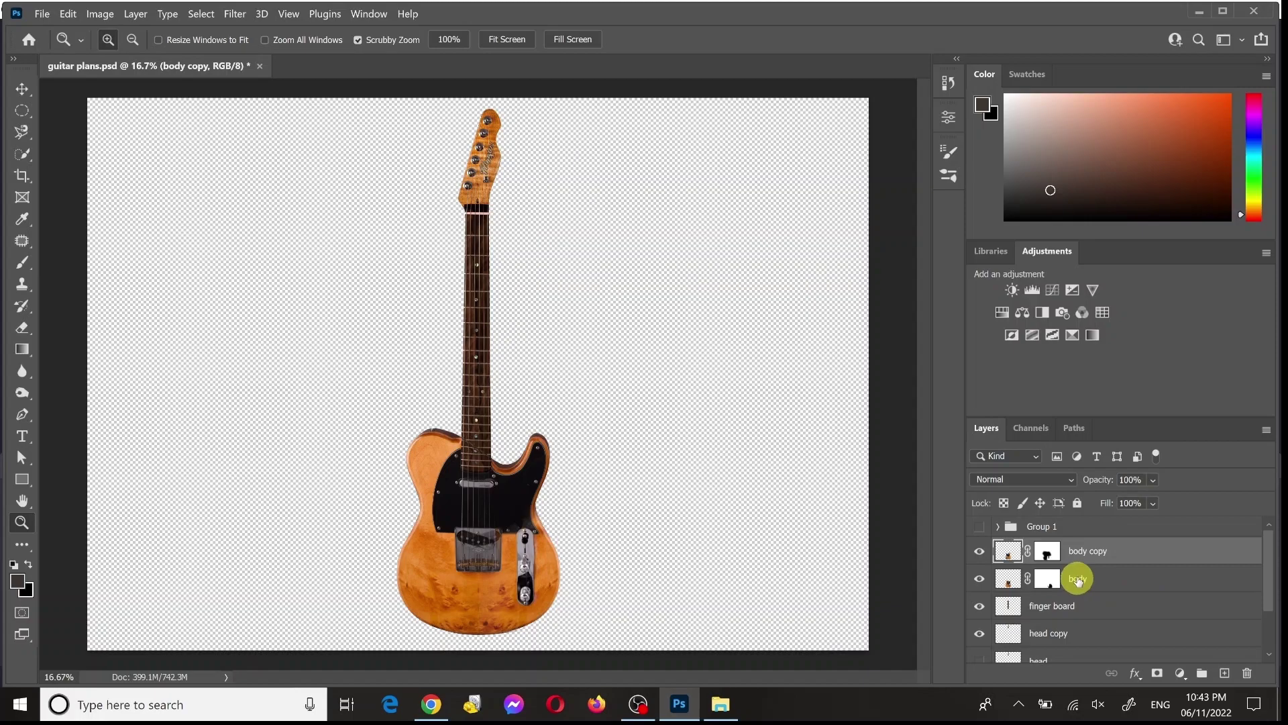
pyautogui.rightClick(1132, 554)
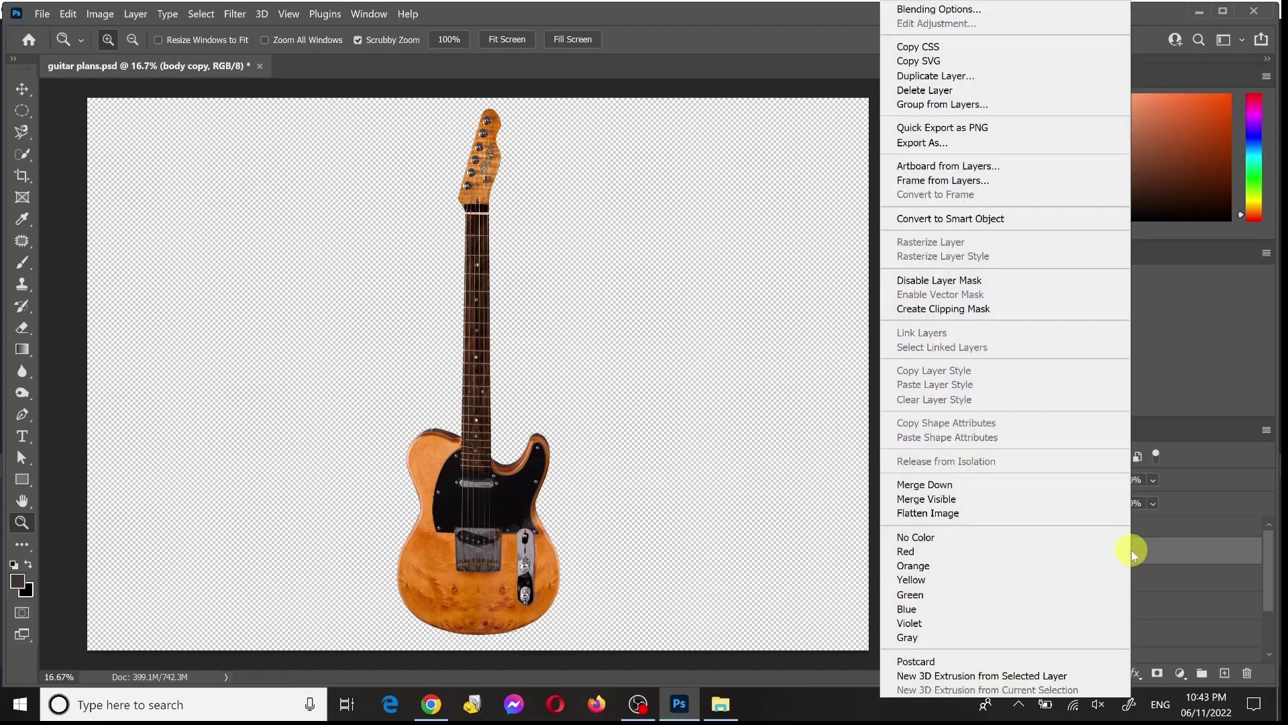
pyautogui.click(1079, 485)
pyautogui.click(683, 302)
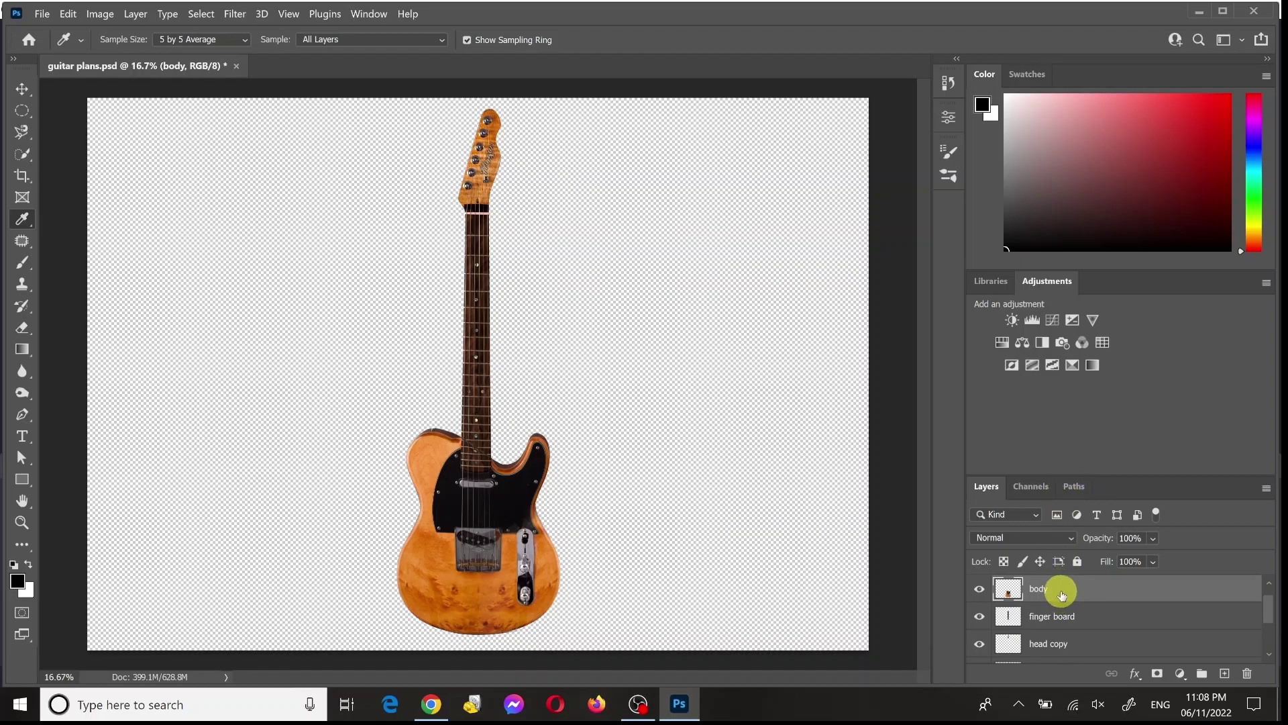
# Step: Show the original guiter photo layer beneath the separated guitar parts
pyautogui.scroll(-2, 1061, 594)
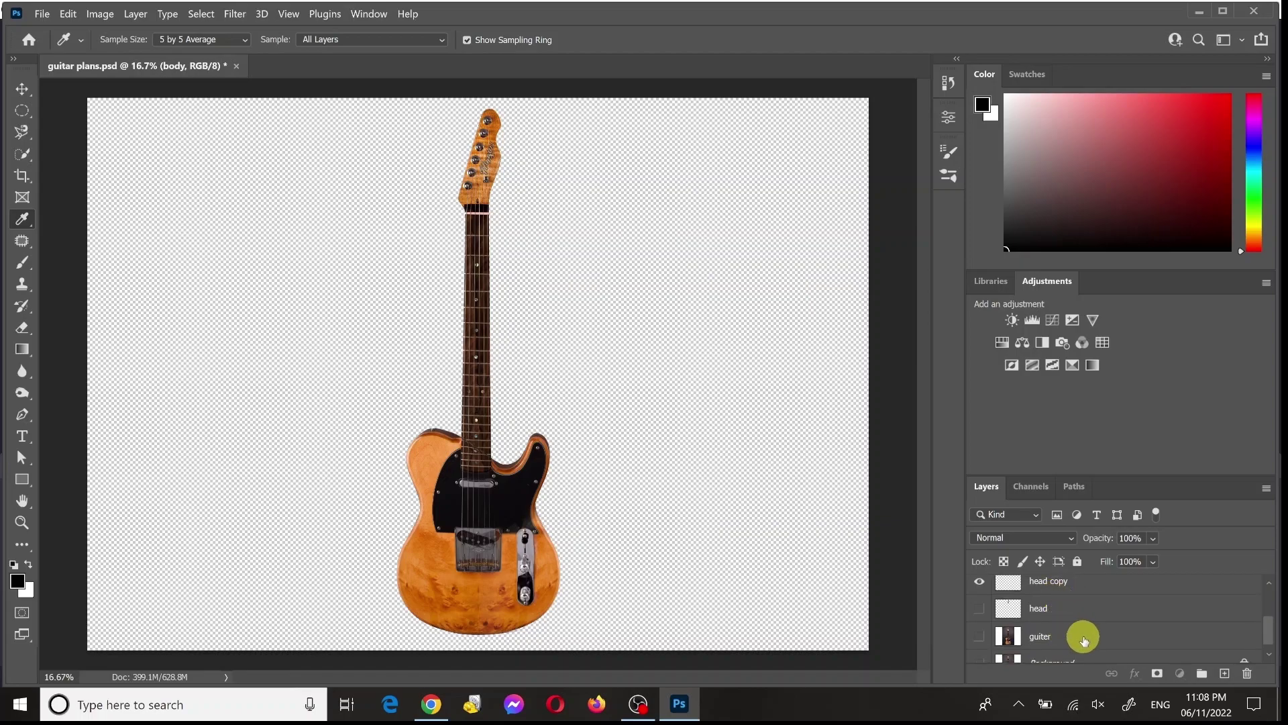
pyautogui.click(1084, 638)
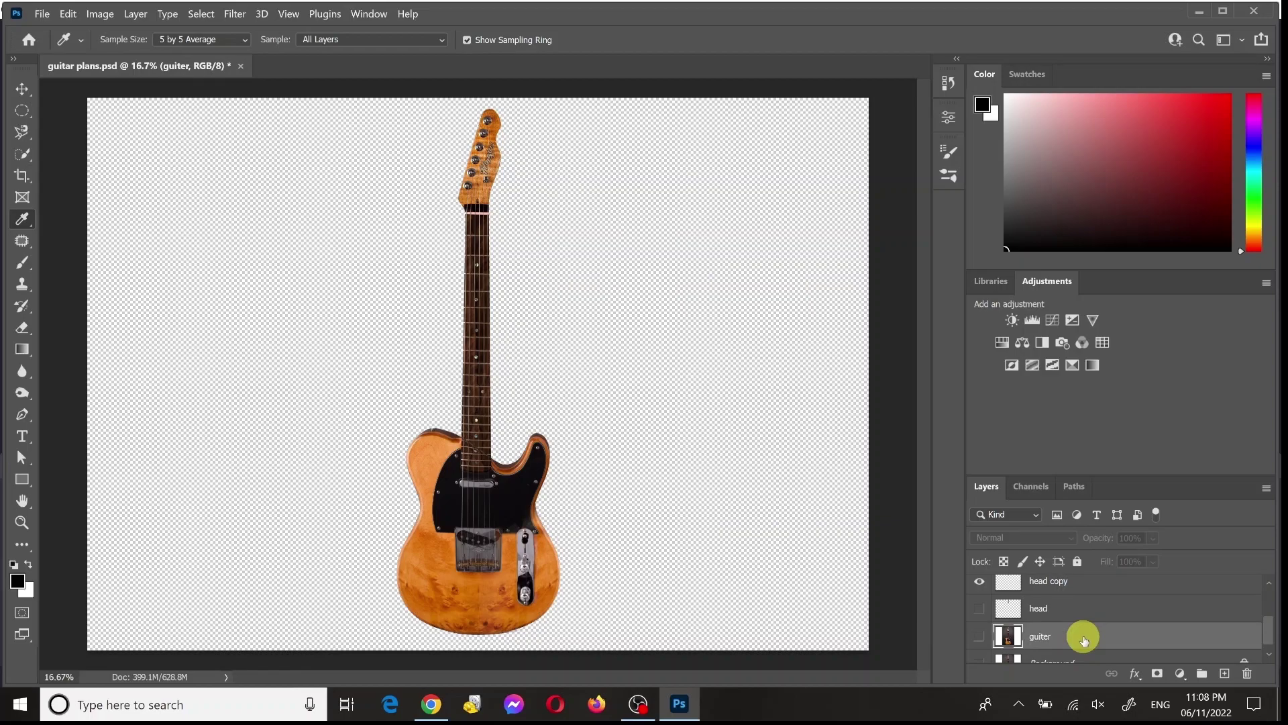
pyautogui.click(981, 636)
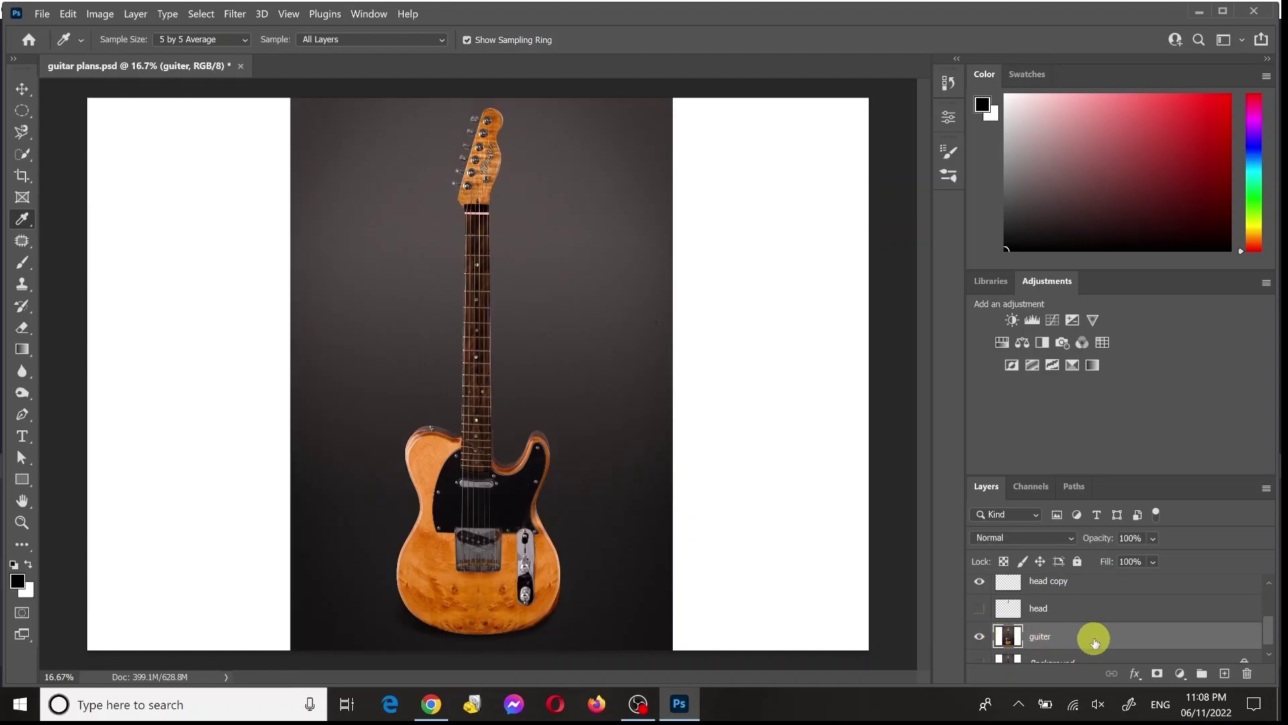
# Step: Reduce the body layer's opacity to 62%
pyautogui.scroll(2, 1093, 638)
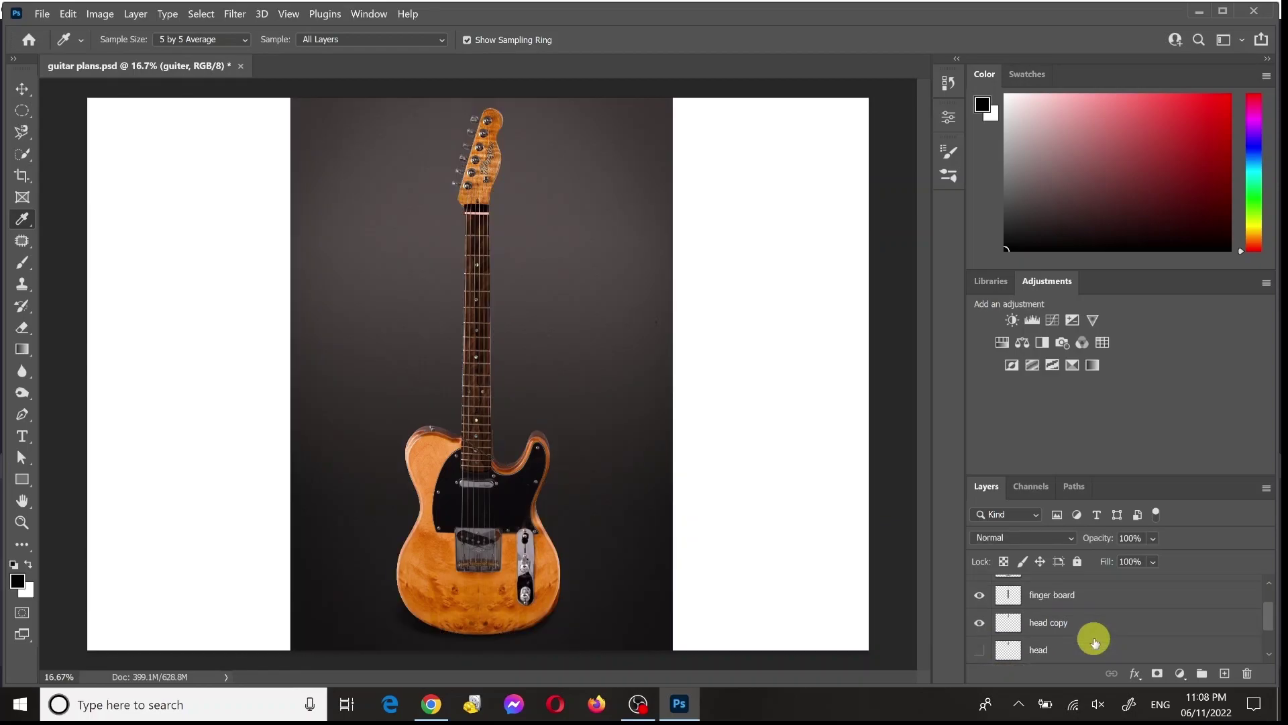
pyautogui.scroll(1, 1094, 620)
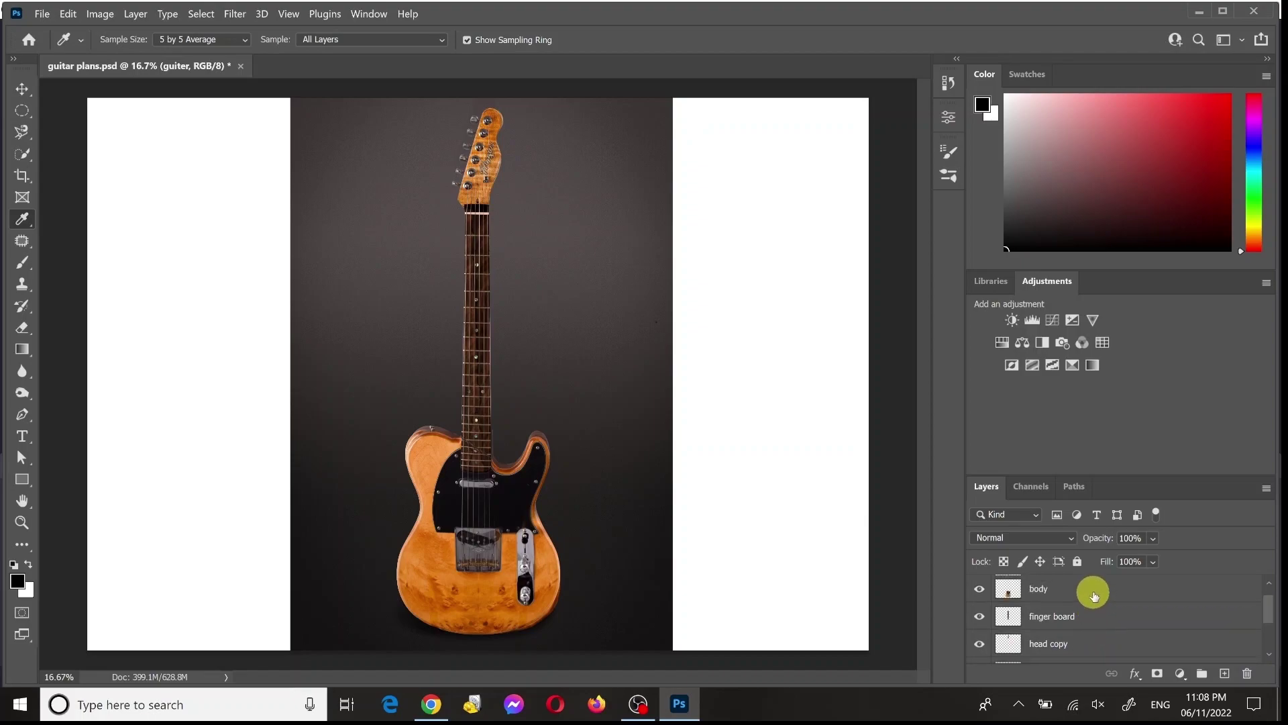
pyautogui.click(1094, 595)
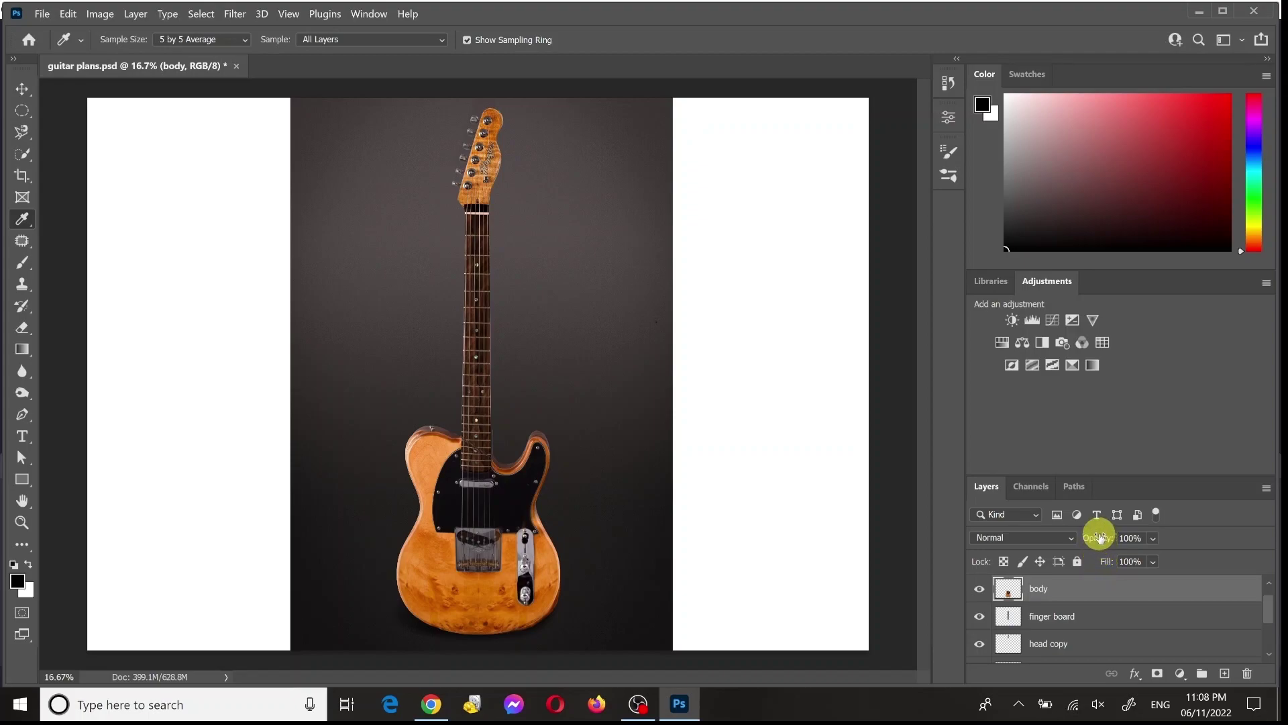
pyautogui.moveTo(1099, 538); pyautogui.dragTo(1072, 542)
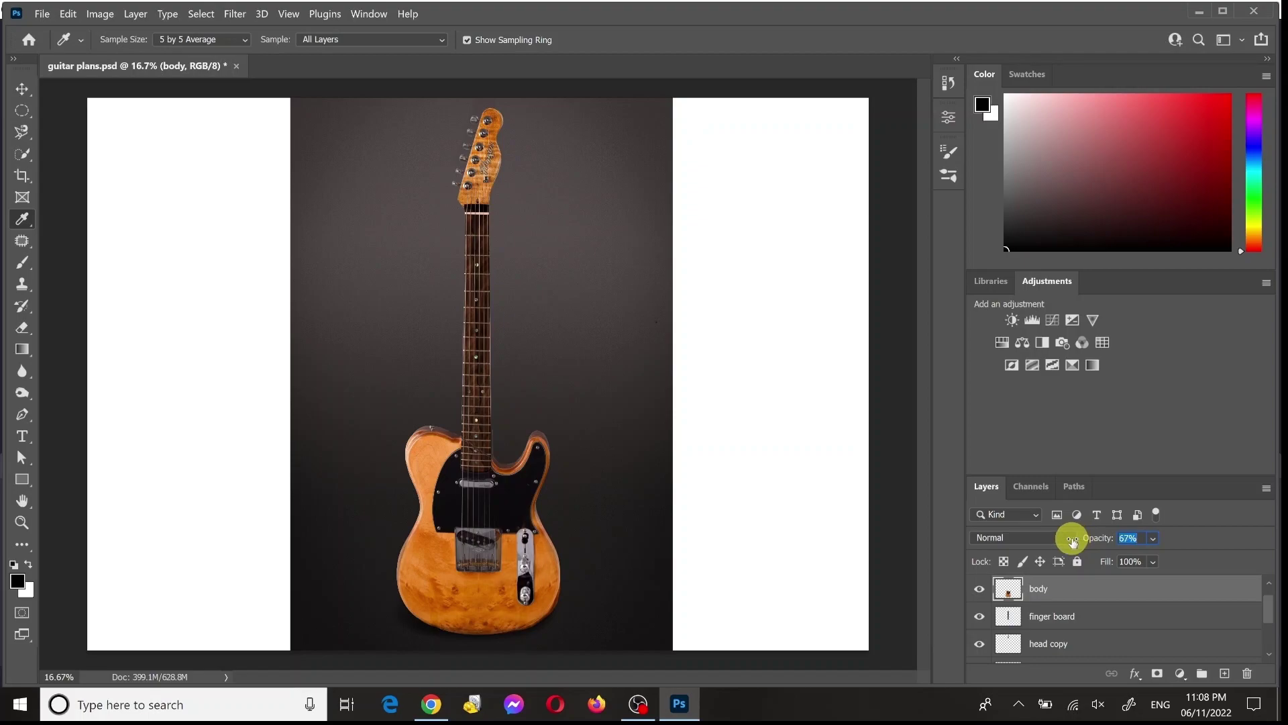
pyautogui.moveTo(1072, 543); pyautogui.dragTo(1068, 540)
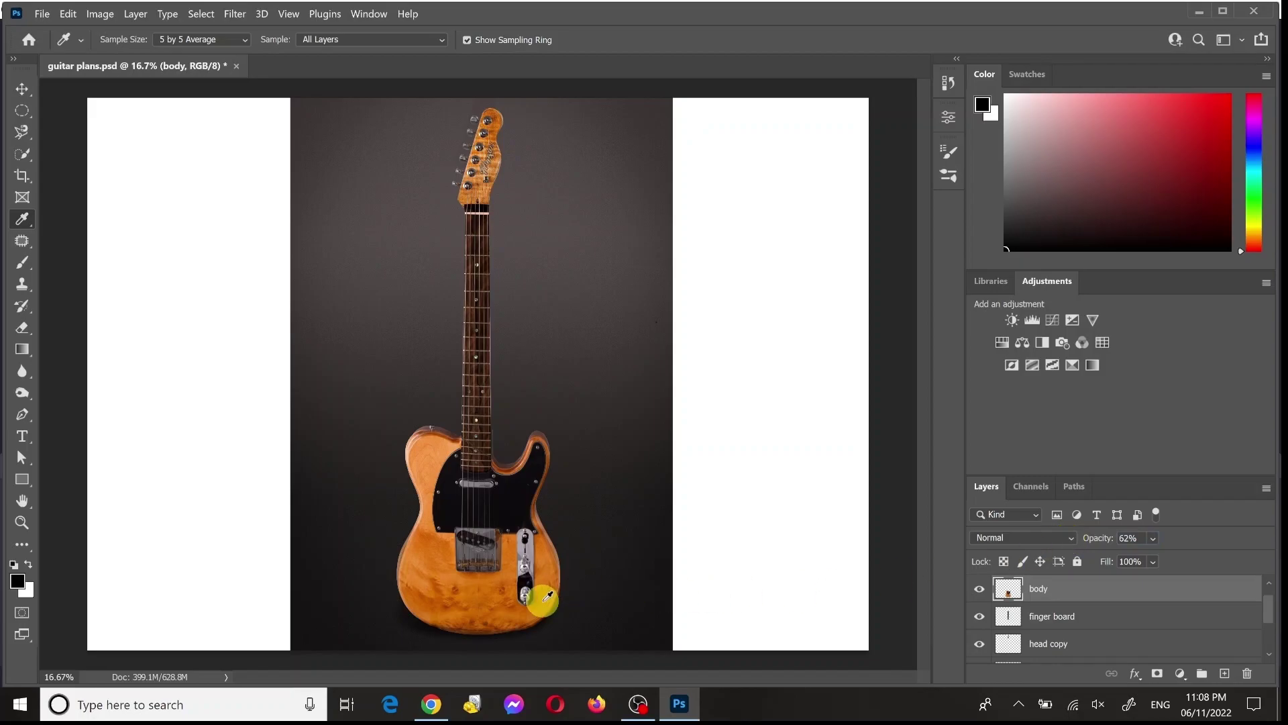
# Step: Replace the Eyedropper with the Ruler Tool, select the guiter layer with the Move tool, and display the rulers around the canvas
pyautogui.hotkey('ctrl', '+')
pyautogui.hotkey('ctrl', '+')
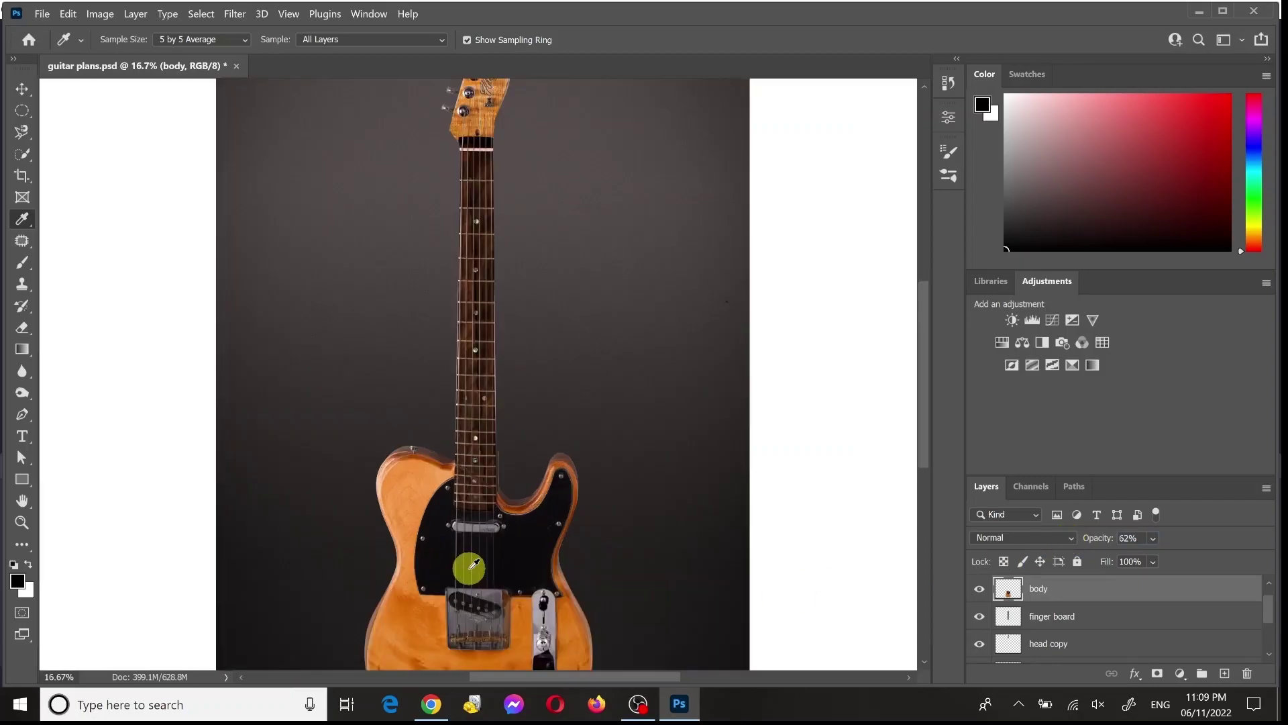
pyautogui.scroll(-4, 474, 564)
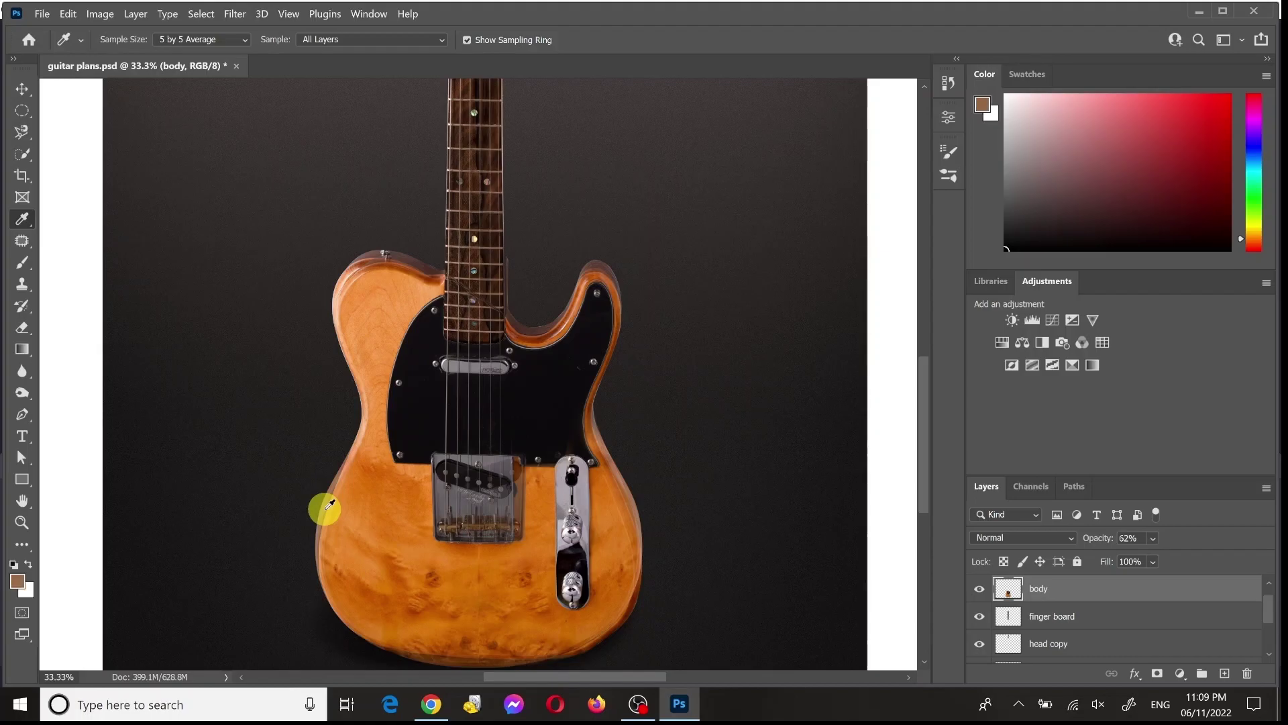
pyautogui.click(259, 475)
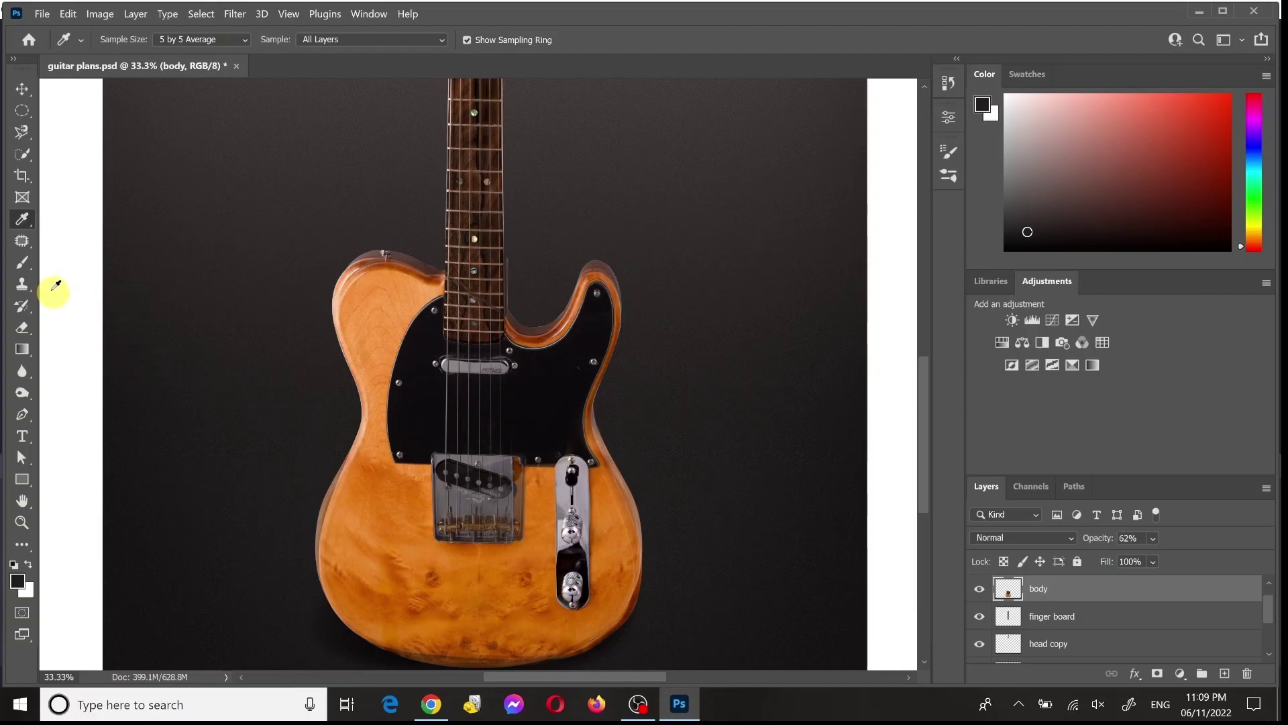
pyautogui.rightClick(23, 222)
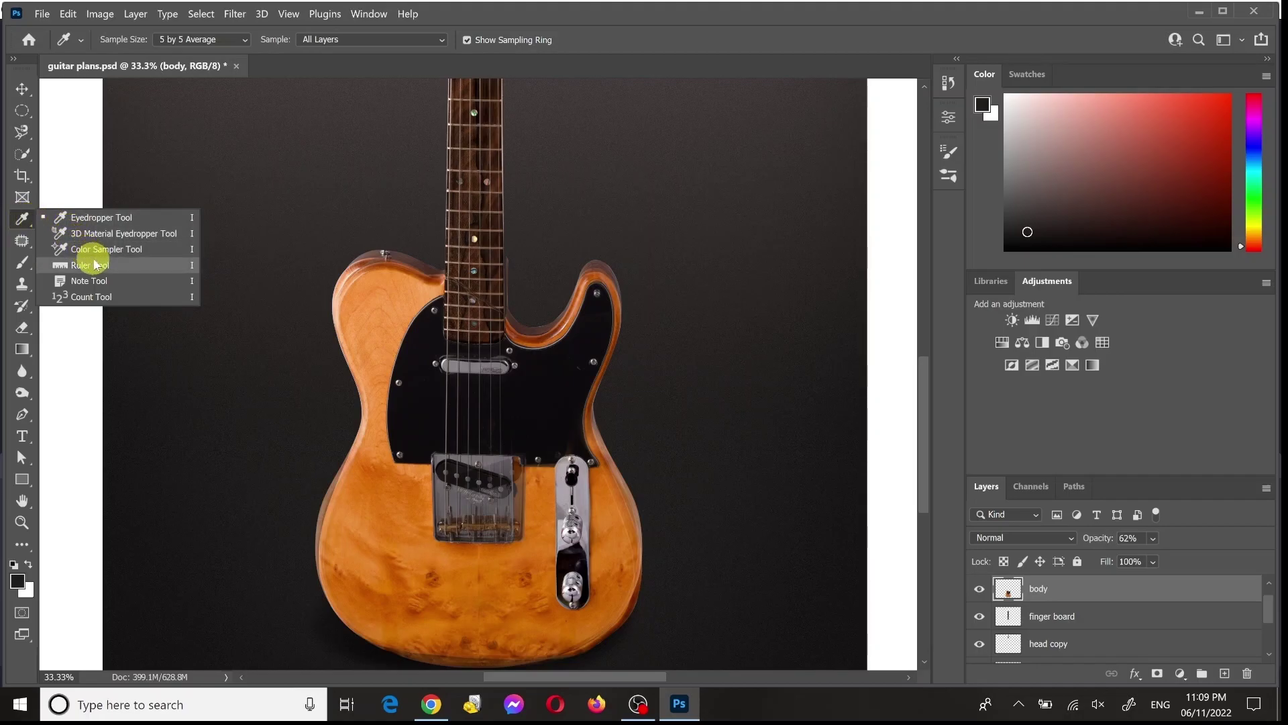
pyautogui.click(132, 263)
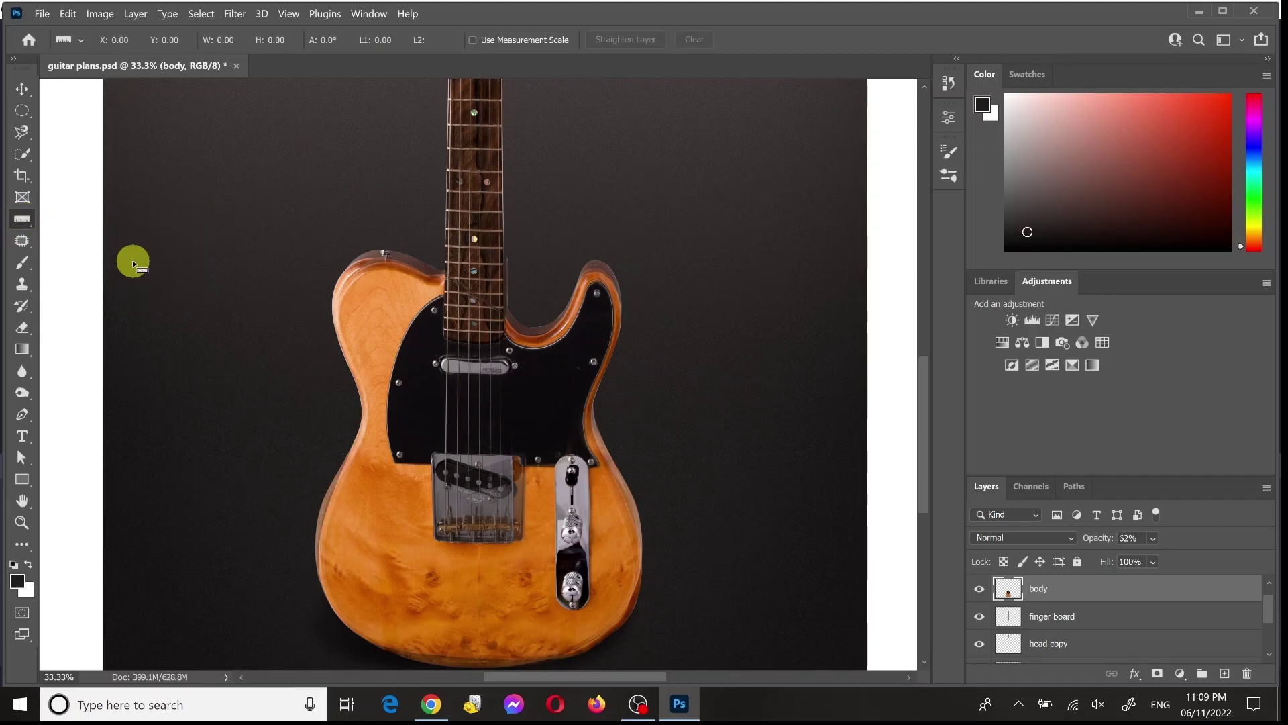
pyautogui.press('v')
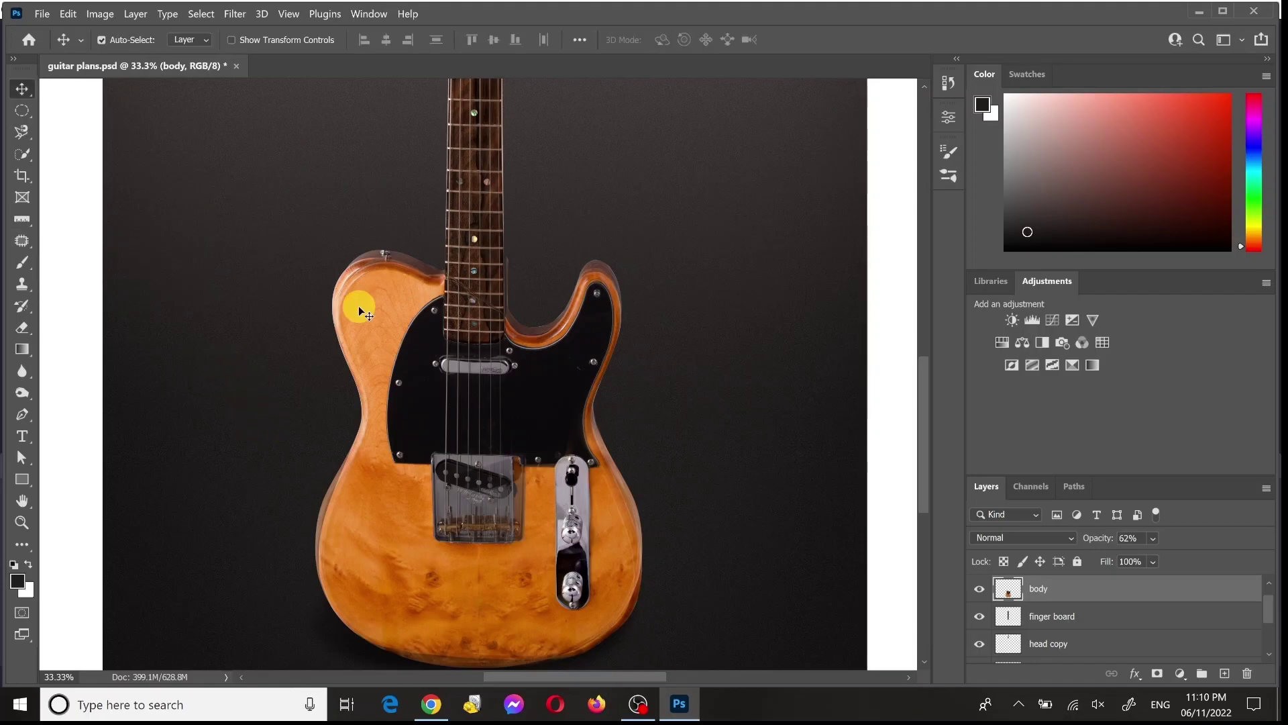
pyautogui.click(306, 158)
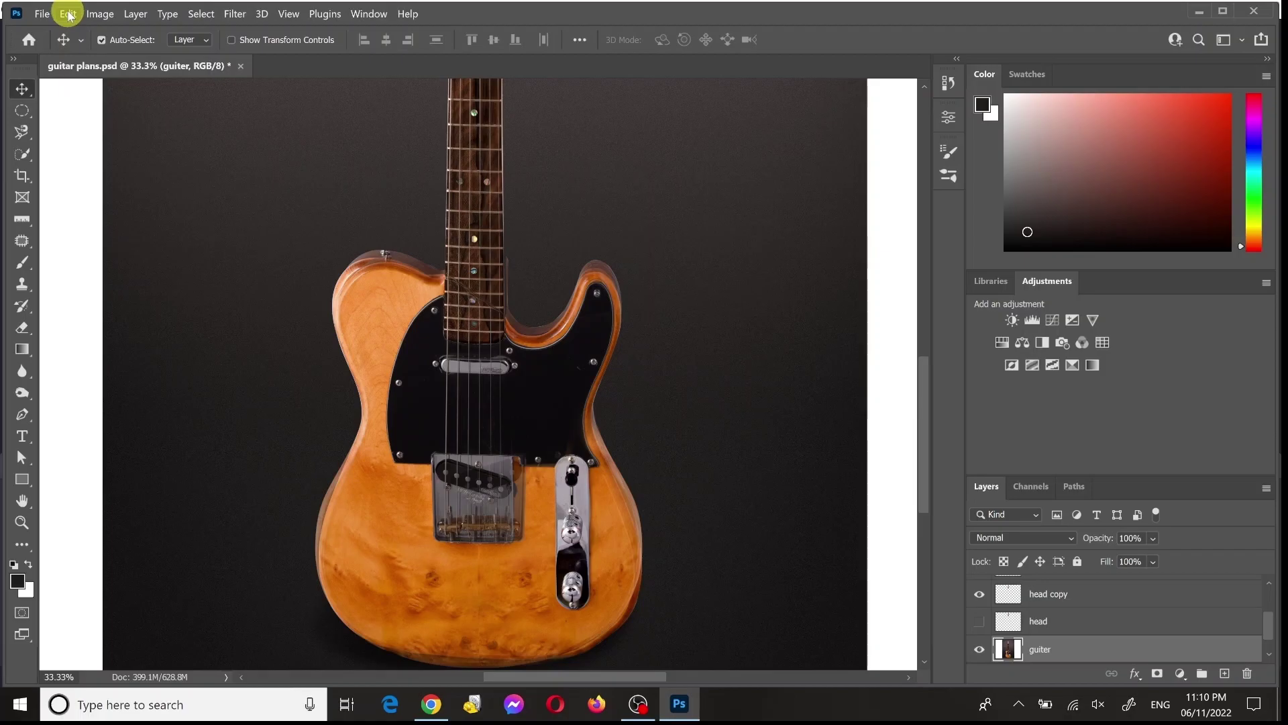
pyautogui.click(288, 14)
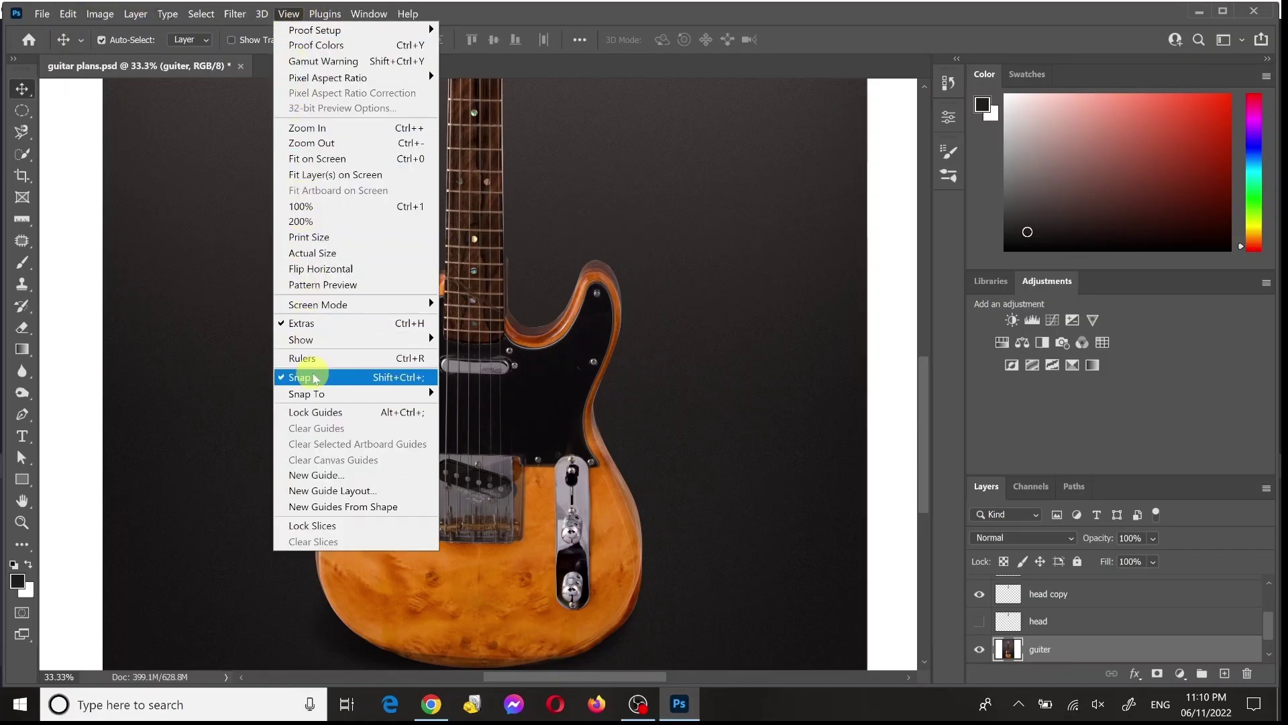
pyautogui.click(311, 360)
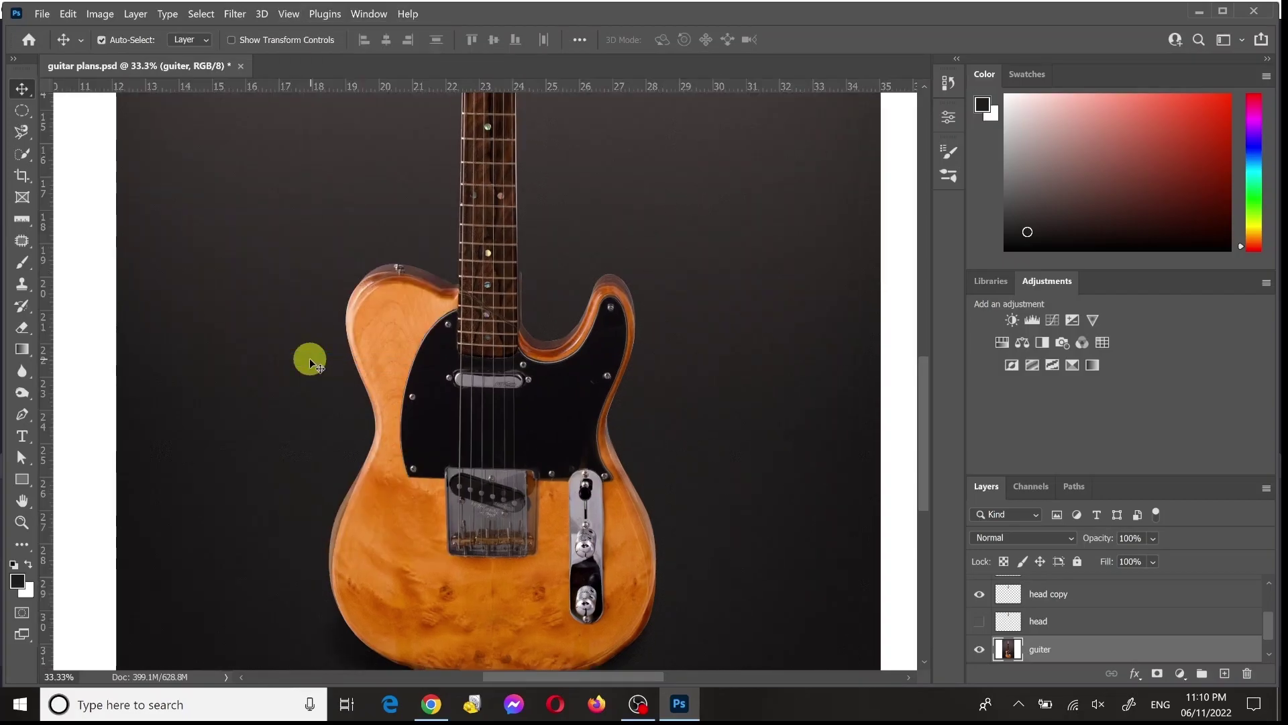
# Step: Place one horizontal guide across the guitar body at bridge height and another at the body's bottom edge
pyautogui.moveTo(382, 97); pyautogui.dragTo(413, 513)
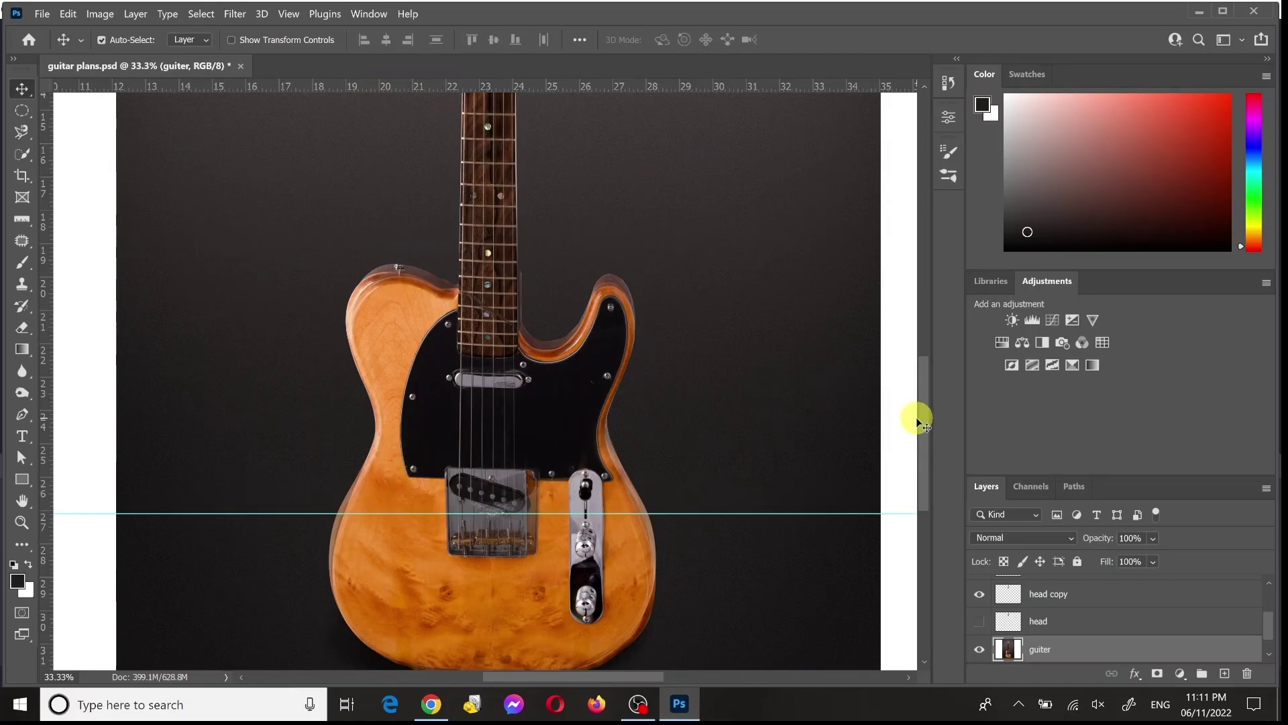
pyautogui.moveTo(925, 412); pyautogui.dragTo(928, 450)
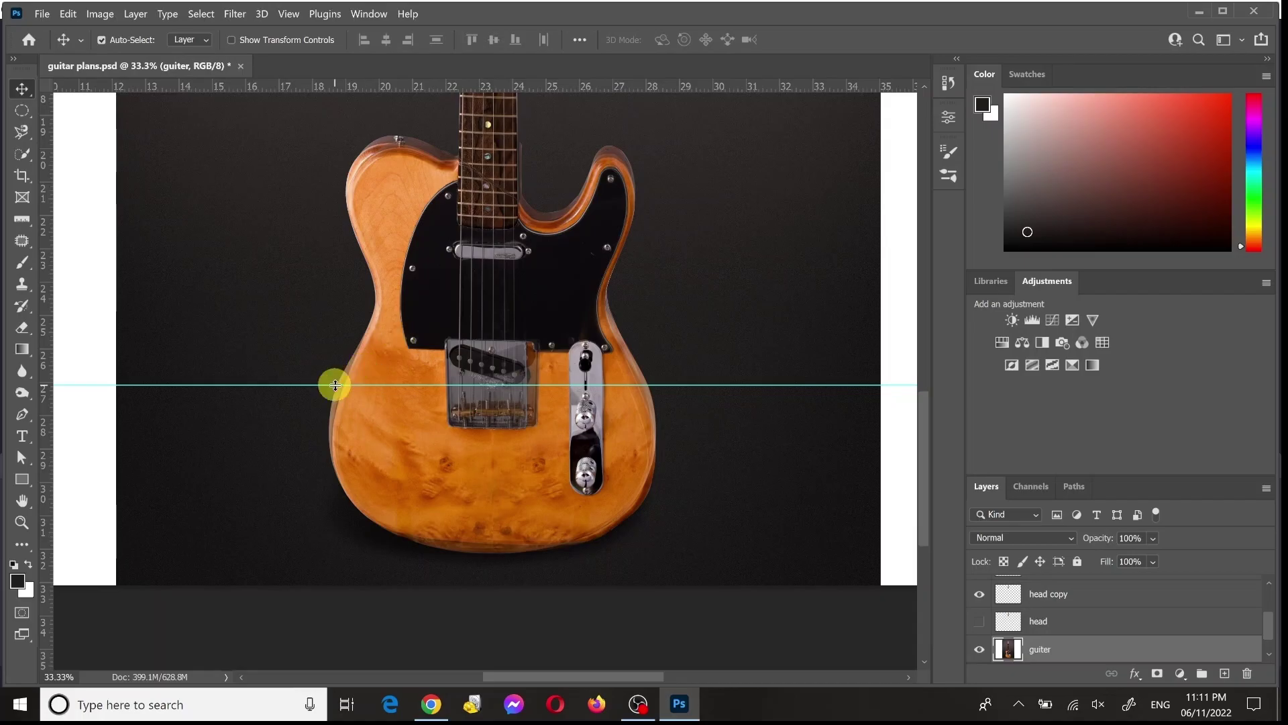
pyautogui.moveTo(497, 89); pyautogui.dragTo(520, 555)
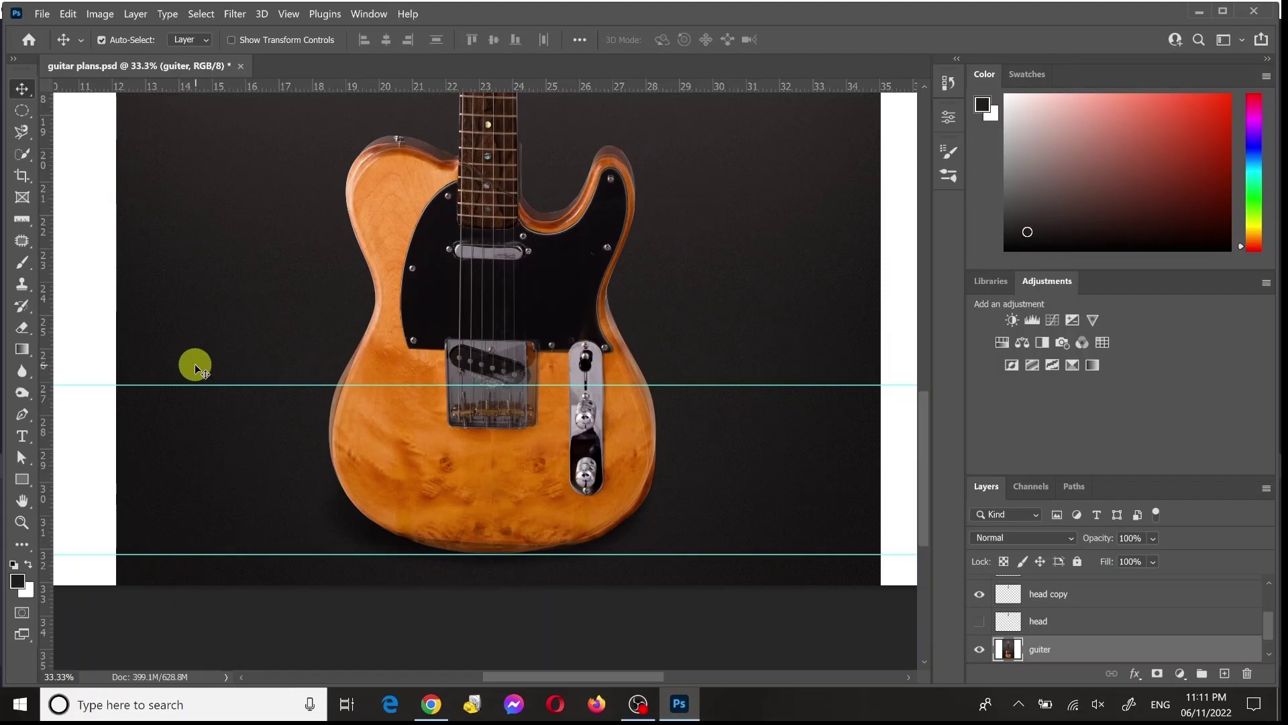
# Step: Measure the vertical distance between the two guides and the body's width along the upper guide with the Ruler tool
pyautogui.click(23, 220)
pyautogui.moveTo(425, 384); pyautogui.dragTo(416, 556)
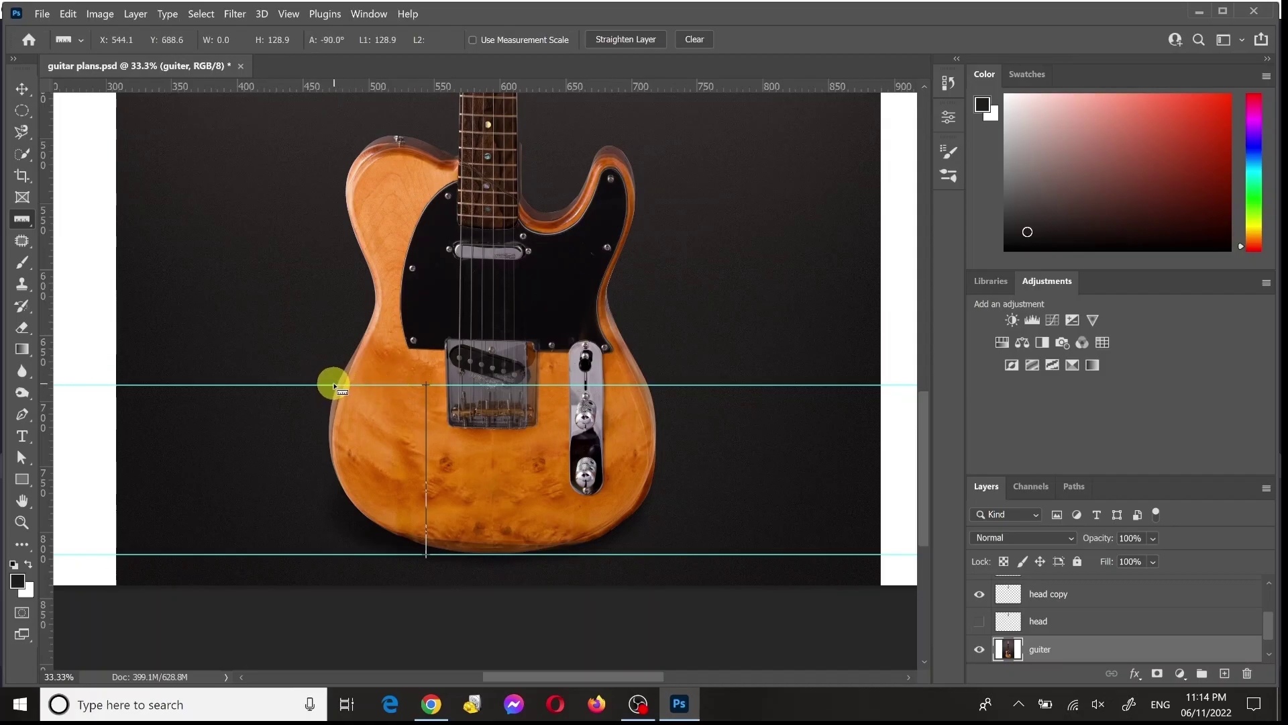
pyautogui.moveTo(334, 385); pyautogui.dragTo(649, 386)
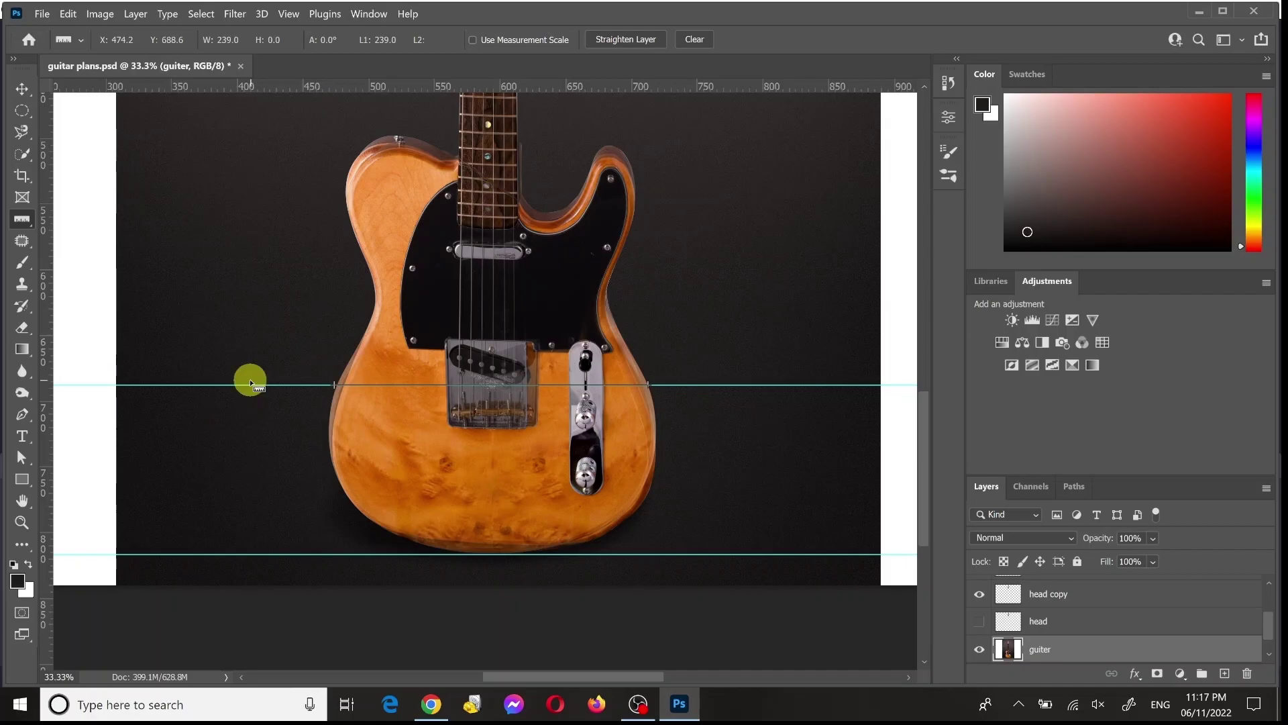
# Step: Remove both horizontal guides, and try a vertical guide against the guitar body's left edge before removing it too
pyautogui.click(24, 90)
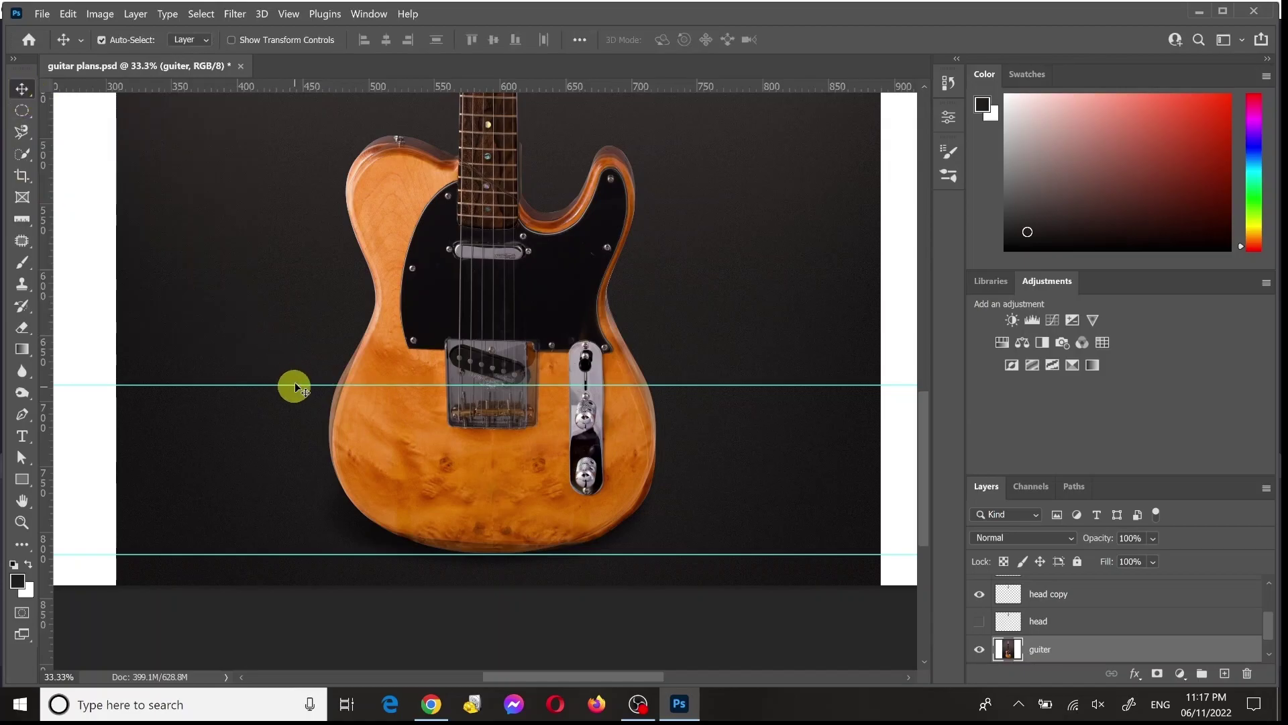
pyautogui.moveTo(296, 384); pyautogui.dragTo(275, 81)
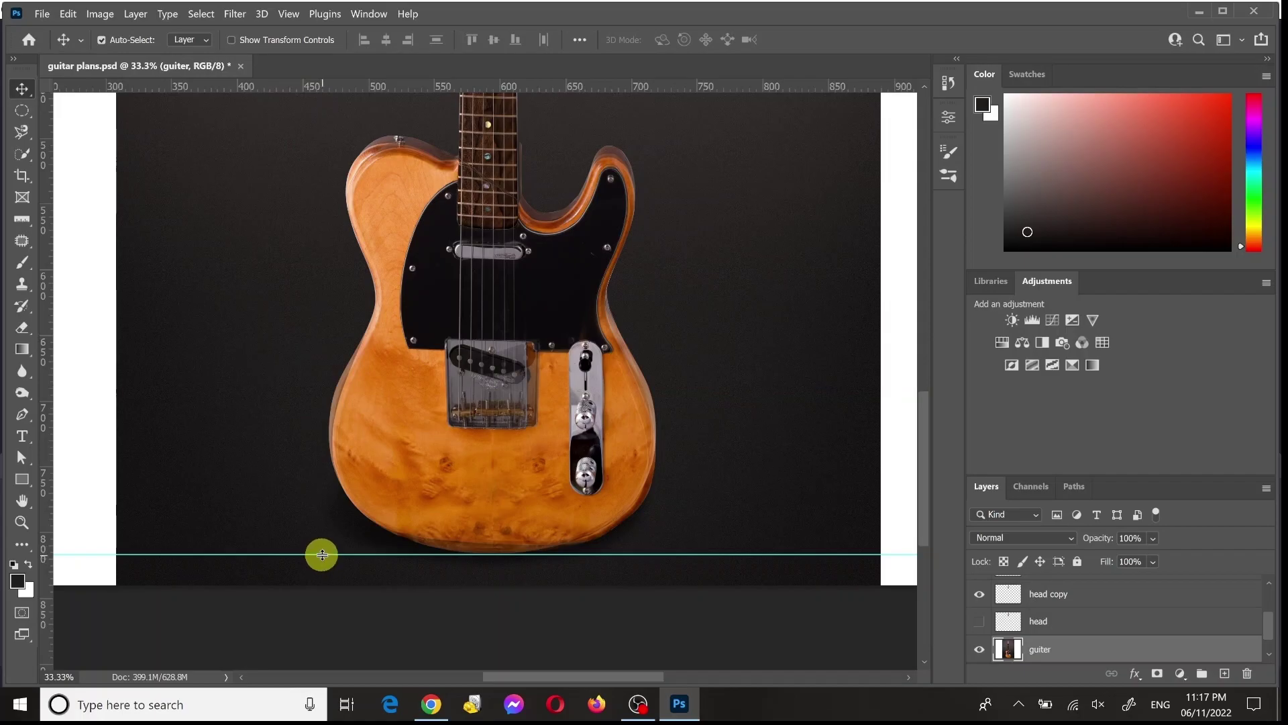
pyautogui.moveTo(322, 554); pyautogui.dragTo(290, 79)
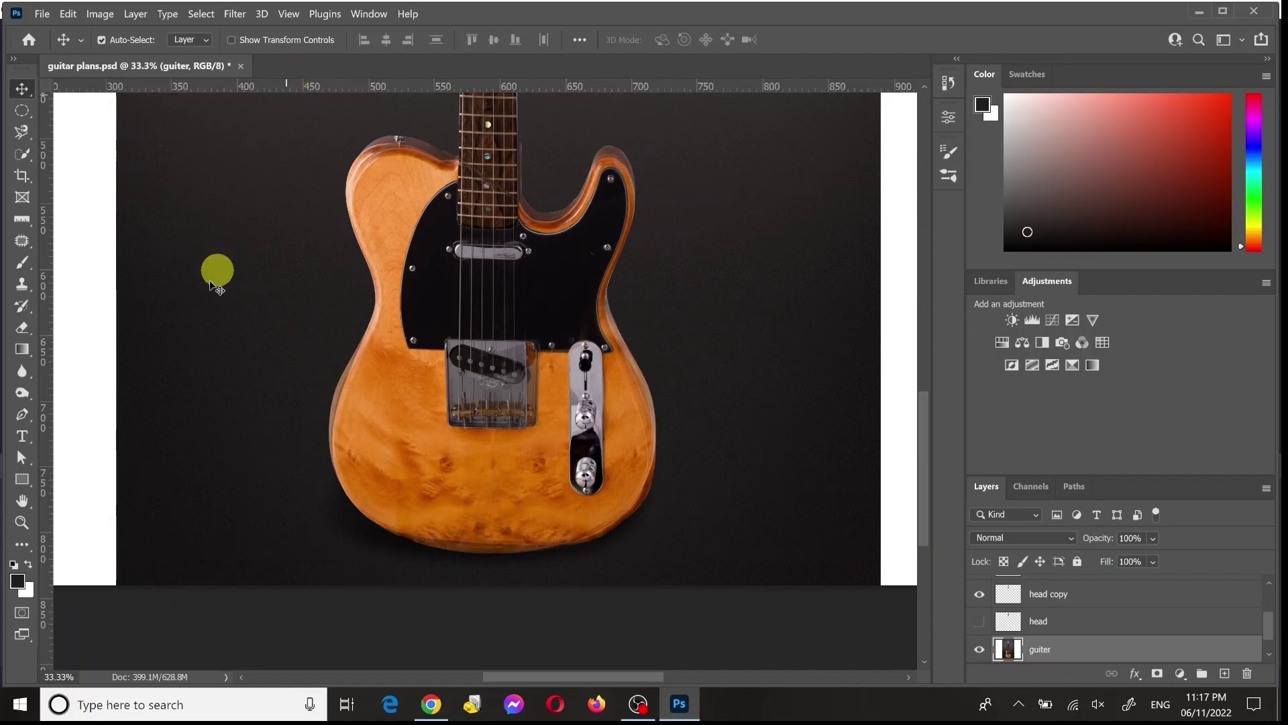
pyautogui.moveTo(49, 406); pyautogui.dragTo(329, 432)
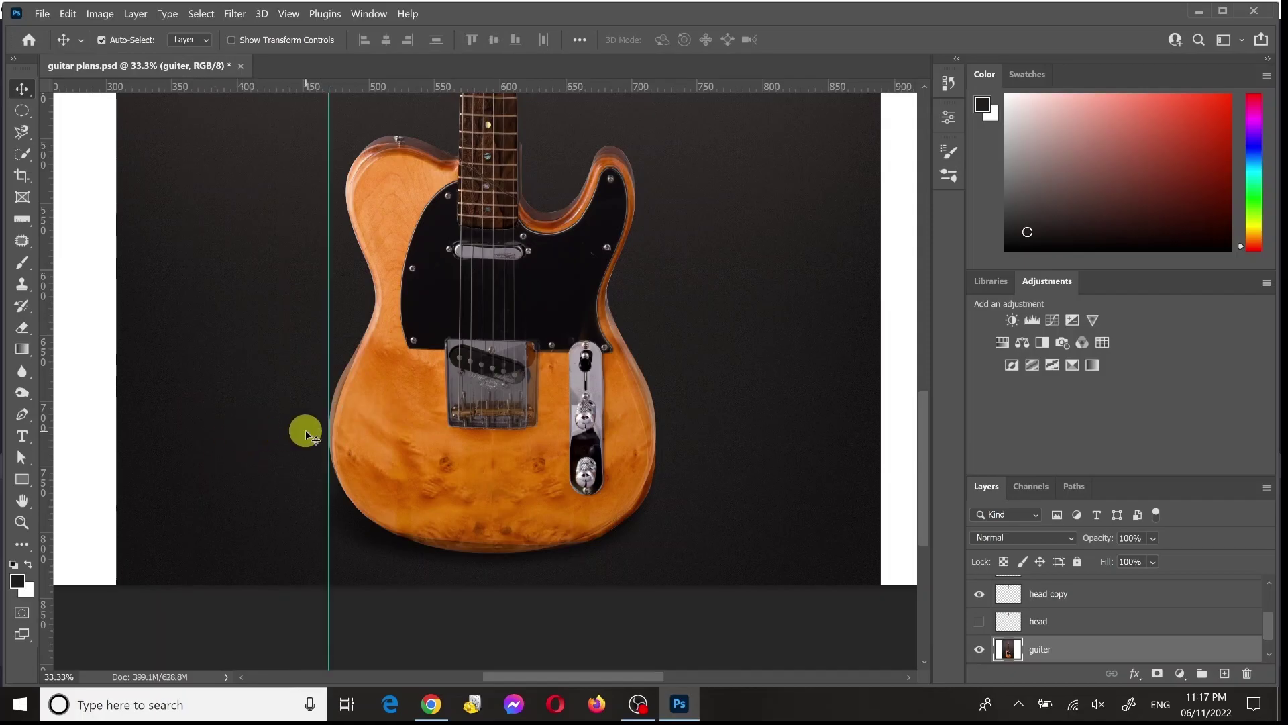
pyautogui.moveTo(328, 646); pyautogui.dragTo(46, 609)
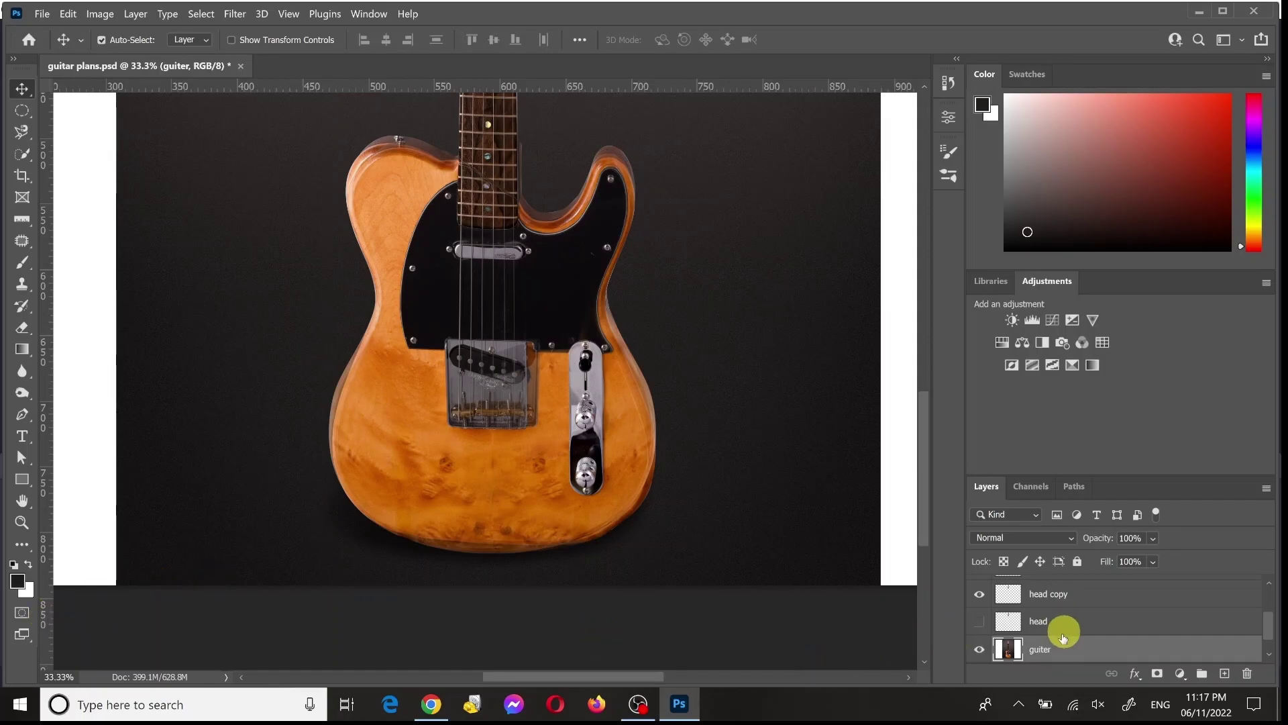
# Step: Hide the guiter layer and set the body layer's opacity to 100%
pyautogui.click(980, 649)
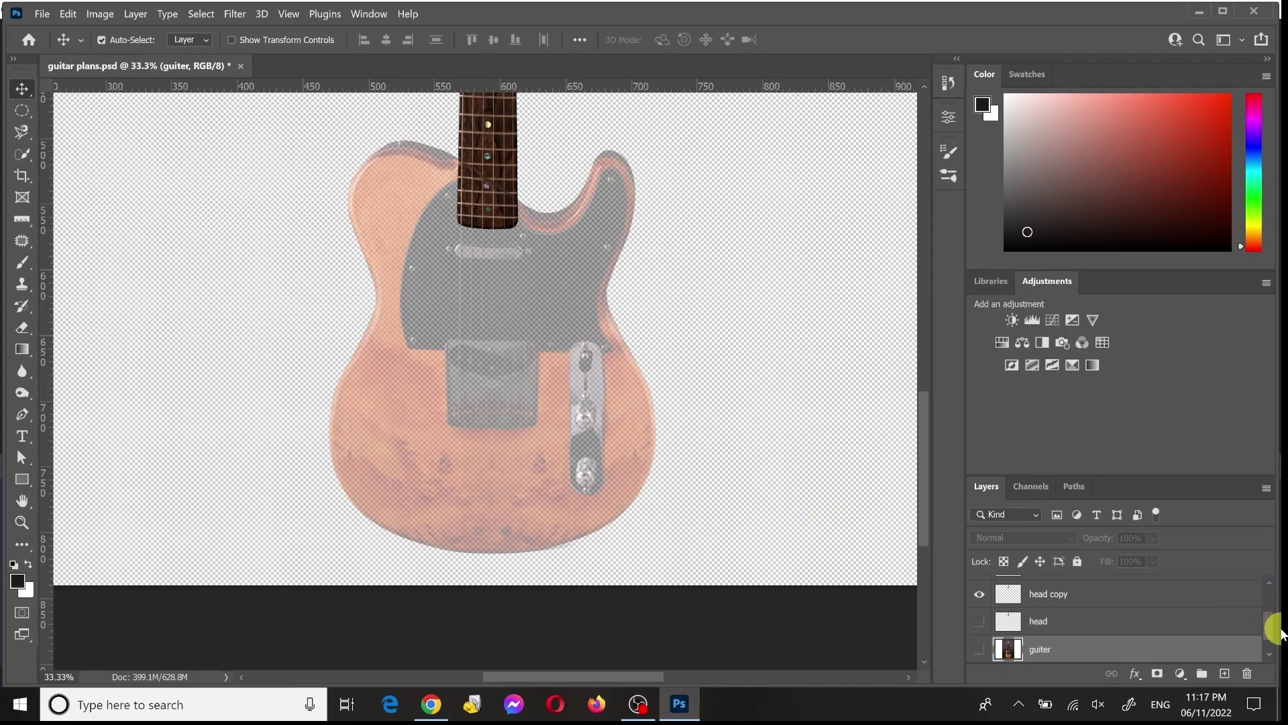
pyautogui.moveTo(1268, 634); pyautogui.dragTo(1266, 590)
pyautogui.click(1126, 615)
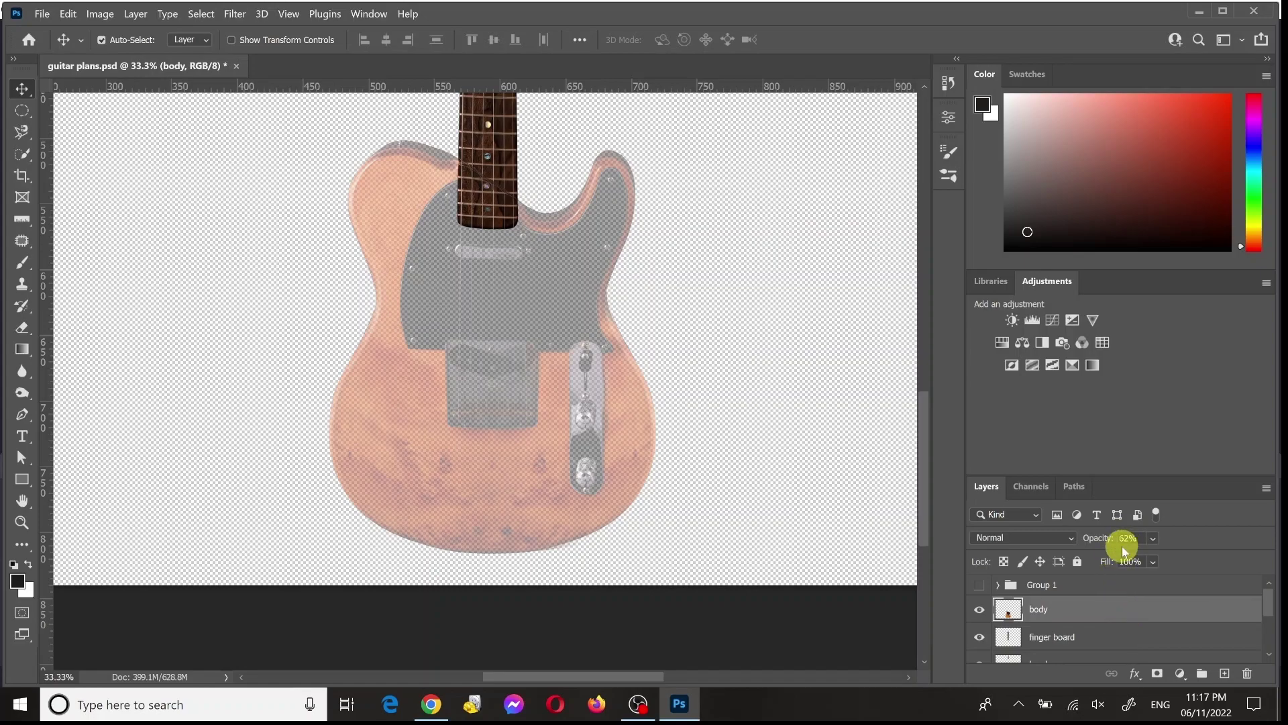
pyautogui.moveTo(1099, 540); pyautogui.dragTo(1228, 537)
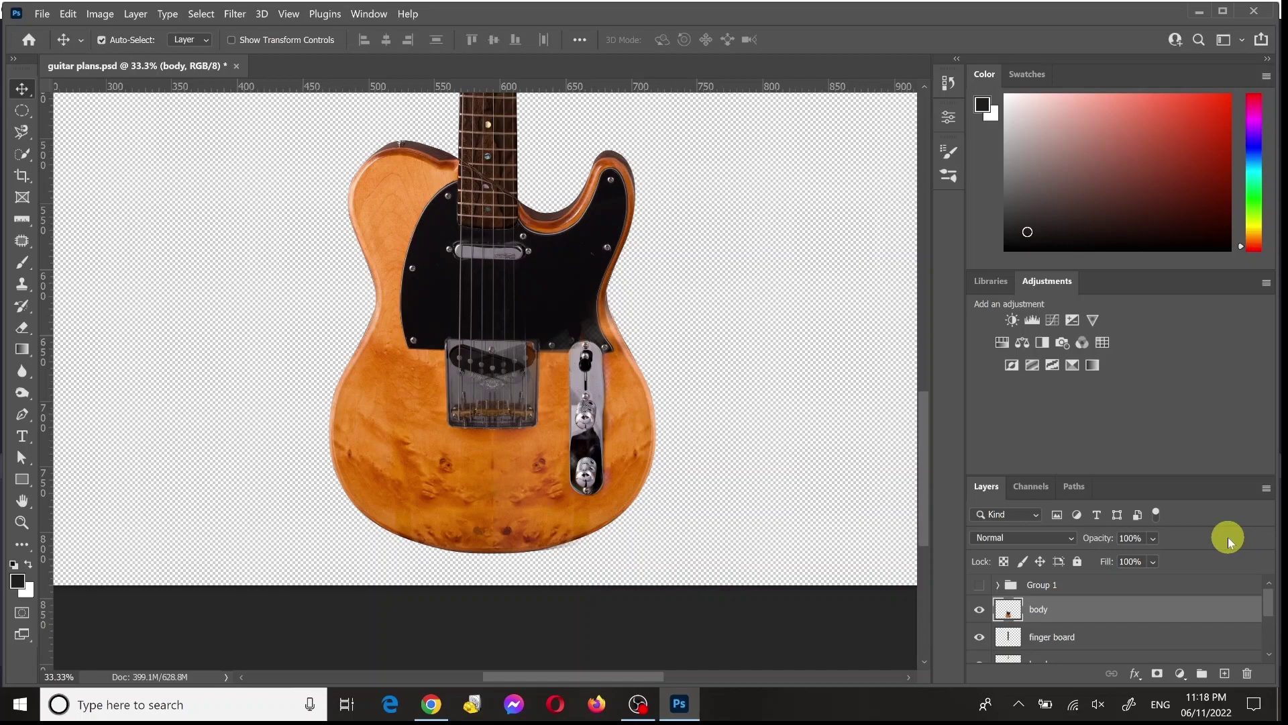
# Step: Make the body layer active and hide every other layer so that it alone is shown
pyautogui.hotkey('ctrl', '-')
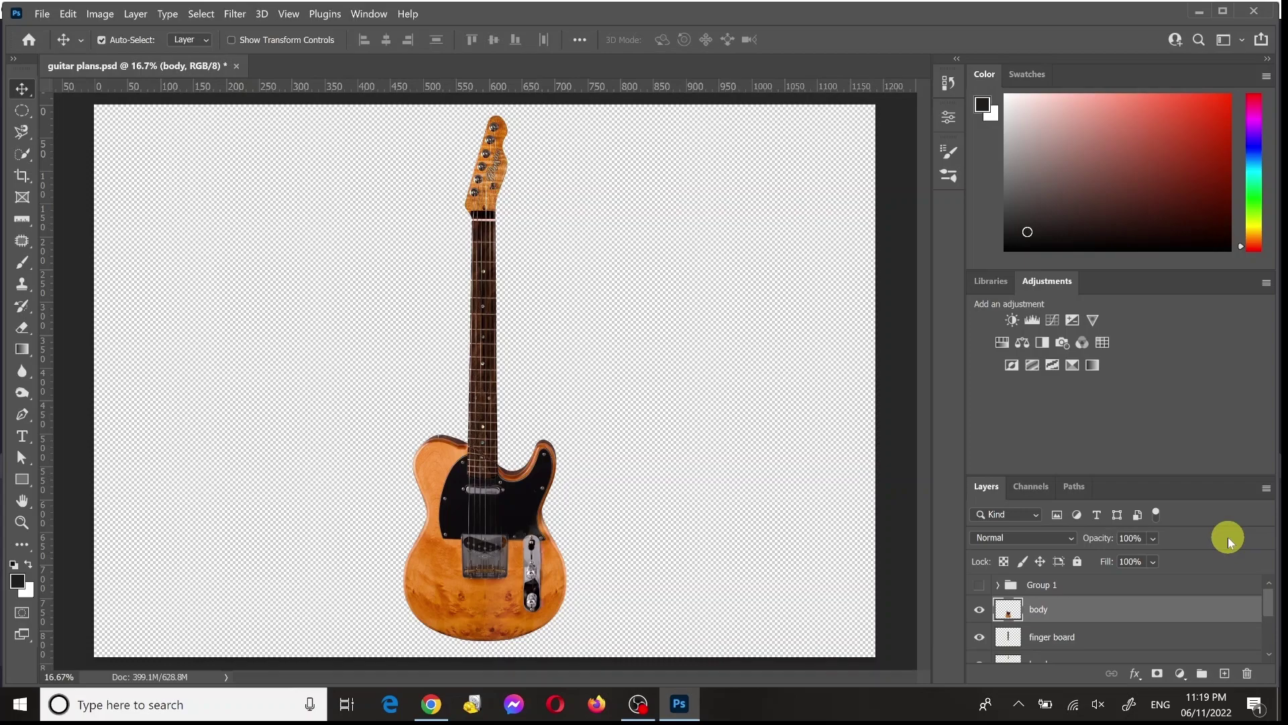
pyautogui.click(1059, 637)
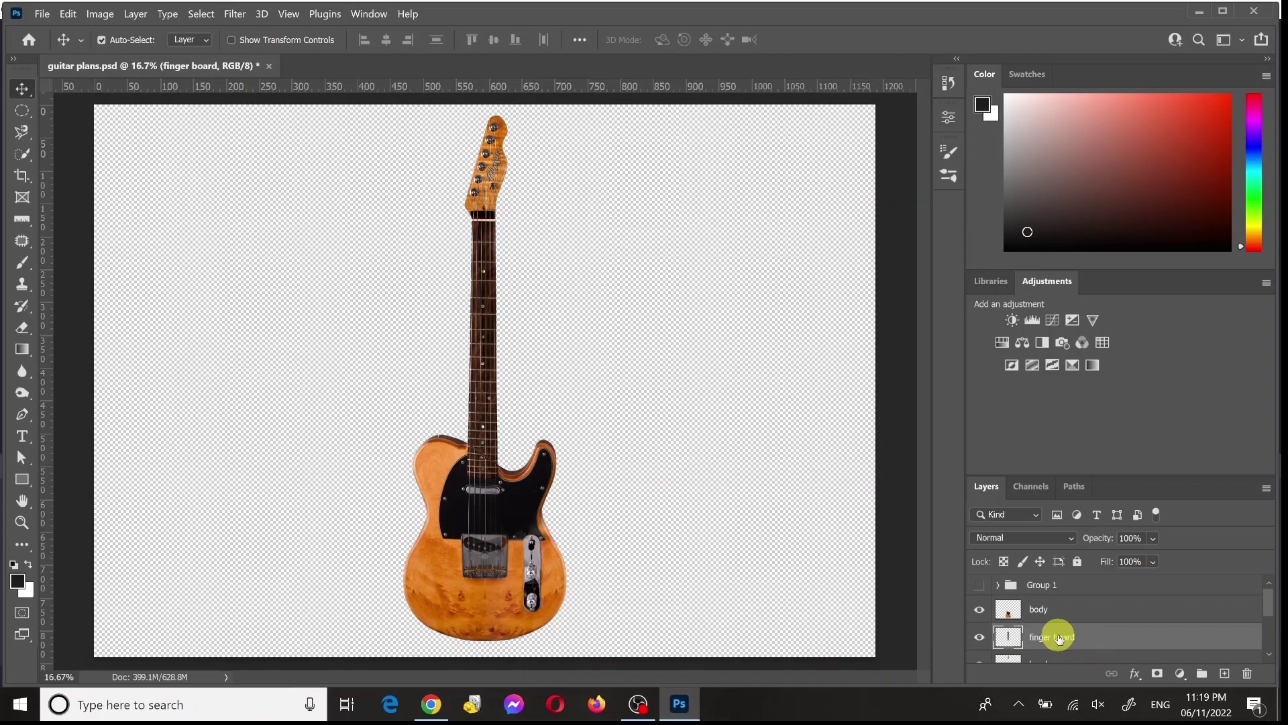
pyautogui.click(1044, 608)
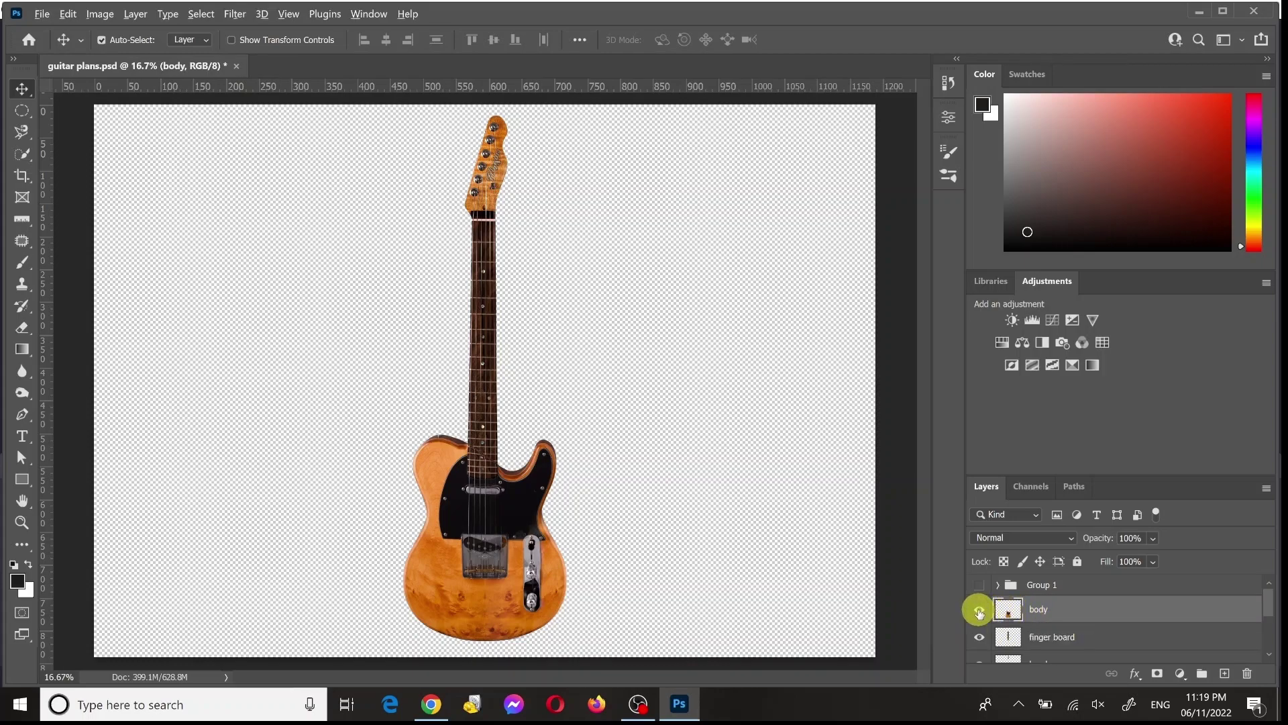
pyautogui.press('ctrl')
pyautogui.keyDown('alt'); pyautogui.click(979, 611); pyautogui.keyUp('alt')
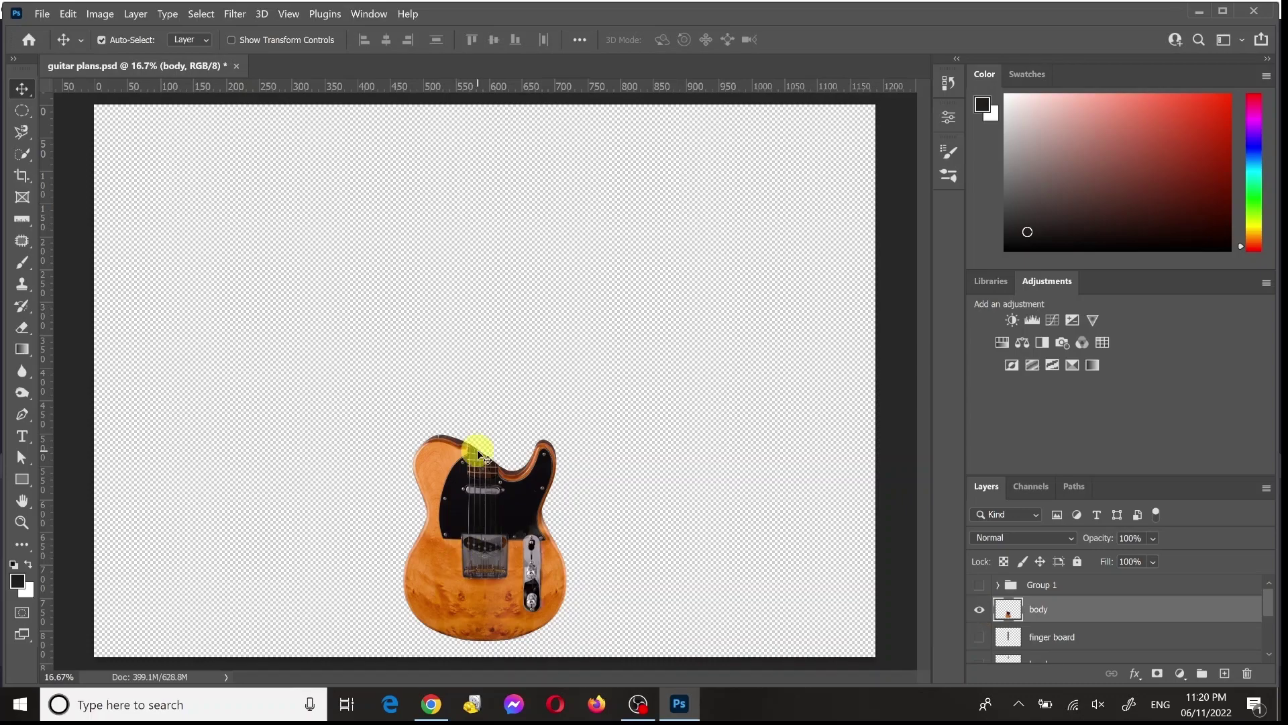
# Step: Try selecting the body layer's pixels to outline its edge at the neck joint, and deselect them
pyautogui.scroll(1, 477, 450)
pyautogui.scroll(3, 478, 449)
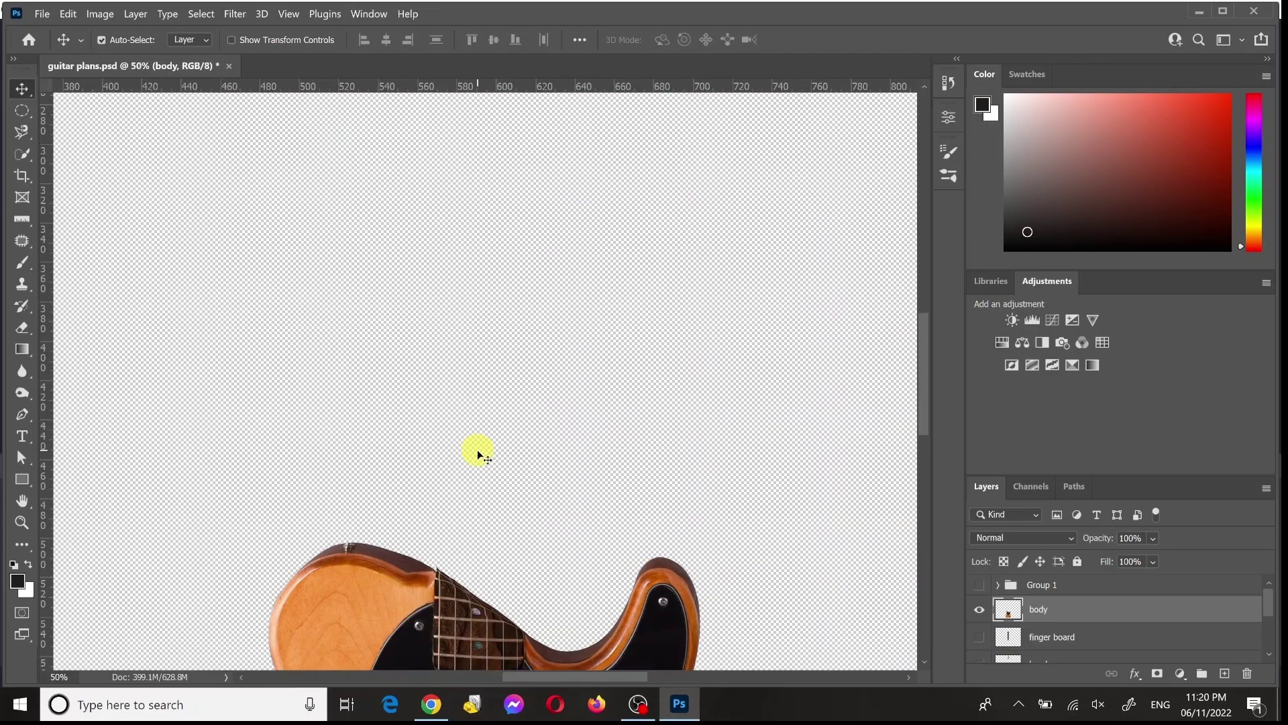
pyautogui.scroll(-4, 477, 450)
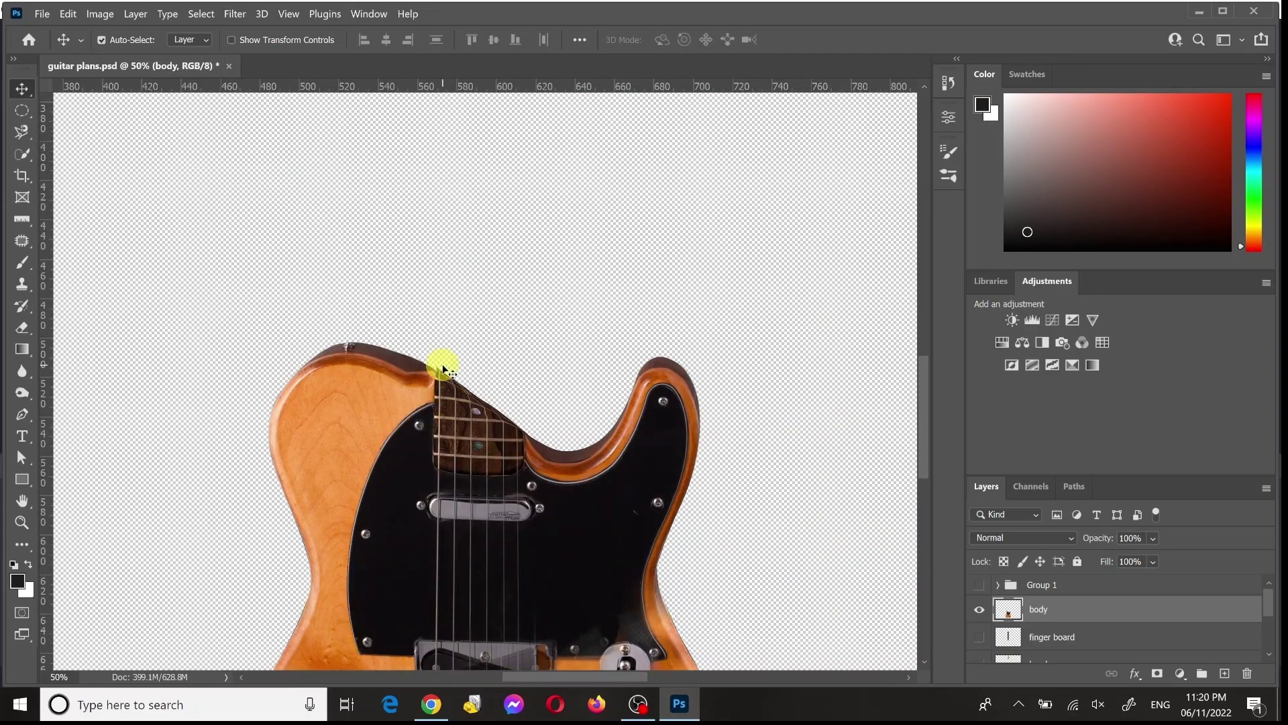
pyautogui.scroll(3, 443, 366)
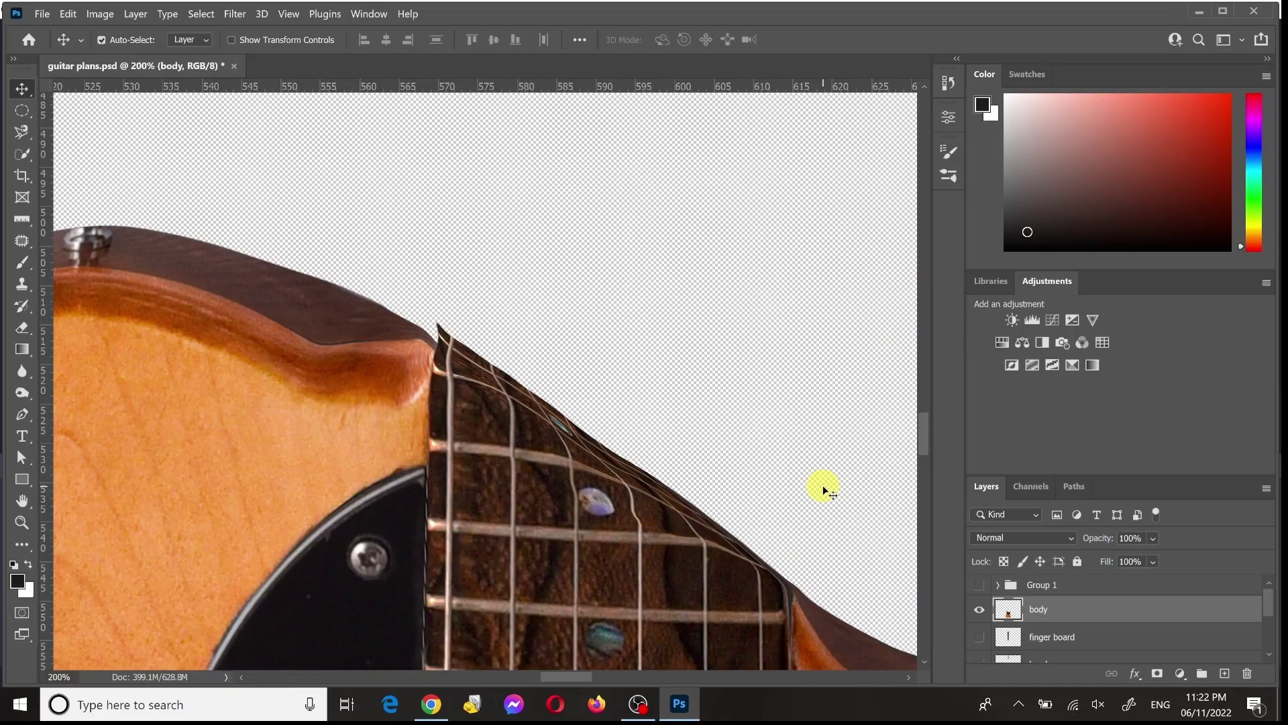
pyautogui.rightClick(1007, 610)
pyautogui.press('Escape')
pyautogui.rightClick(1009, 614)
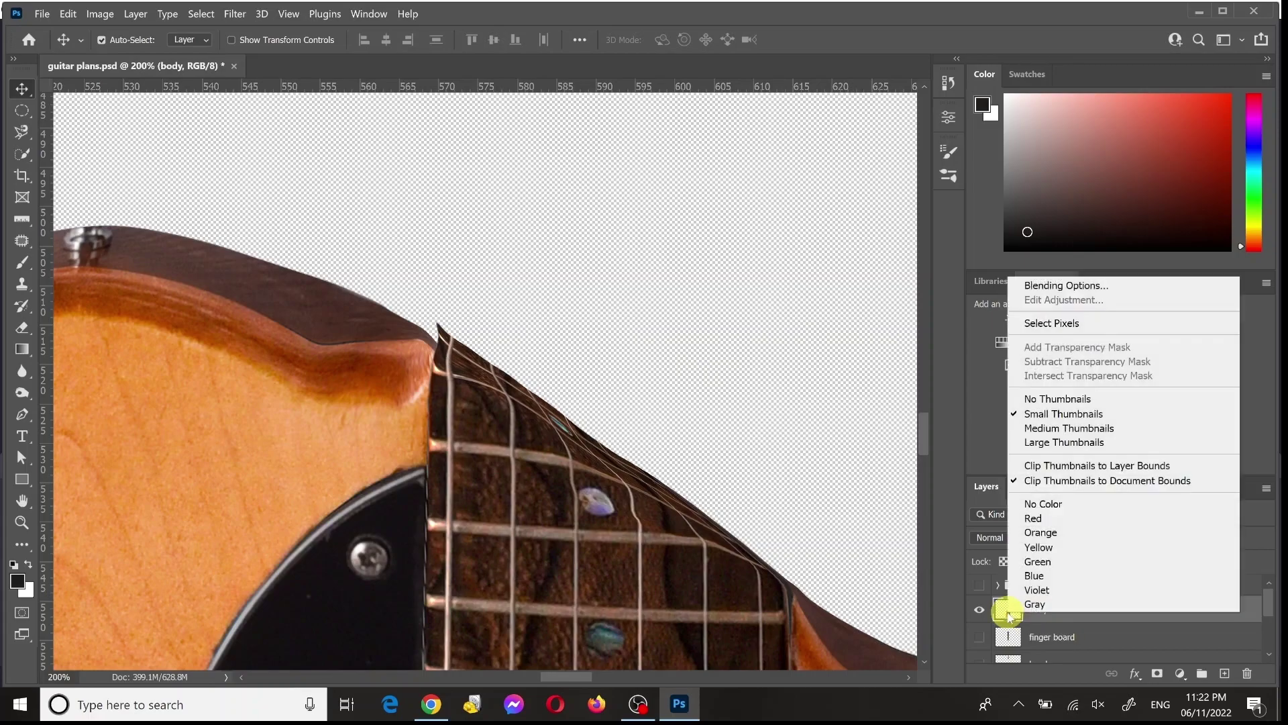
pyautogui.click(781, 473)
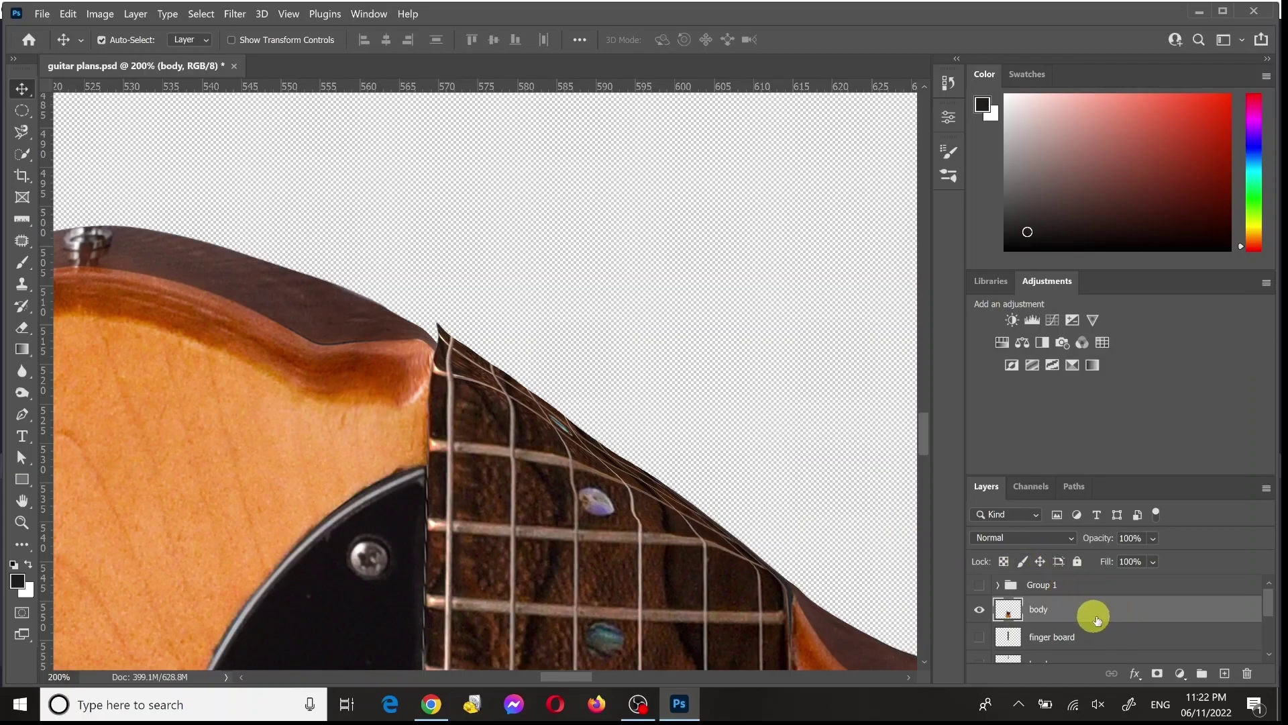
pyautogui.rightClick(1011, 613)
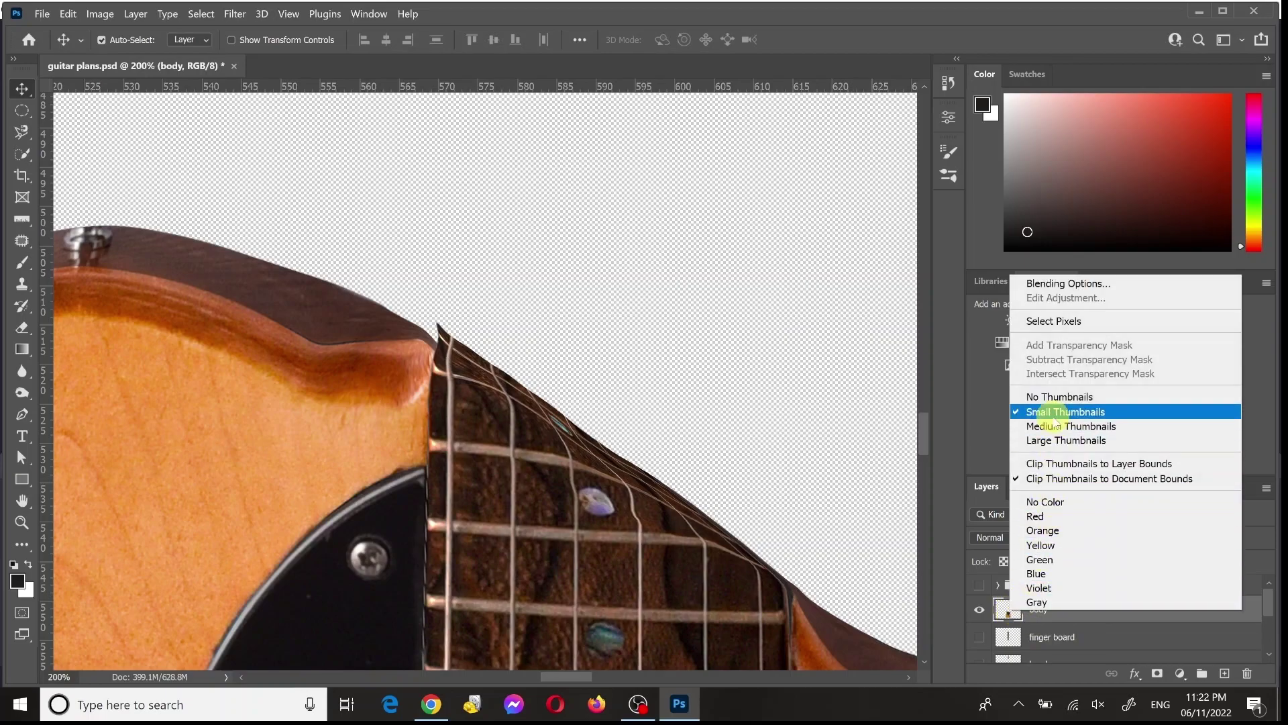
pyautogui.click(1049, 323)
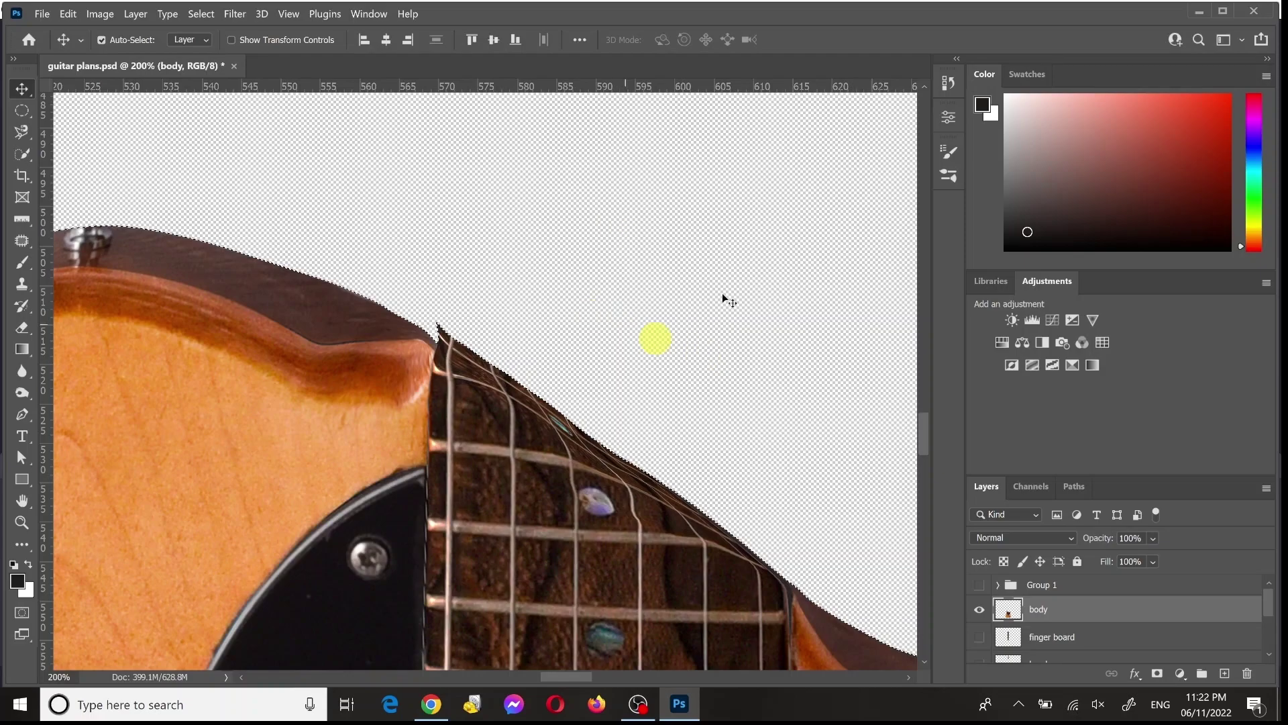
pyautogui.click(646, 326)
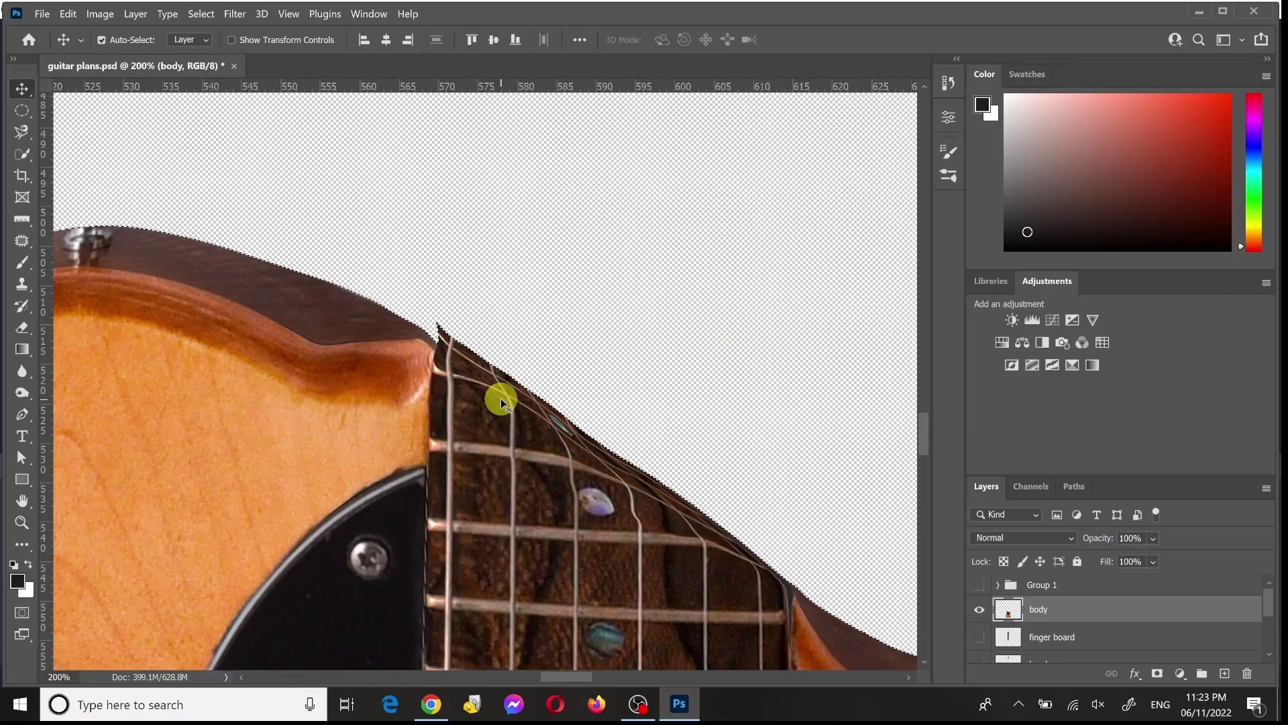
pyautogui.press('ctrl')
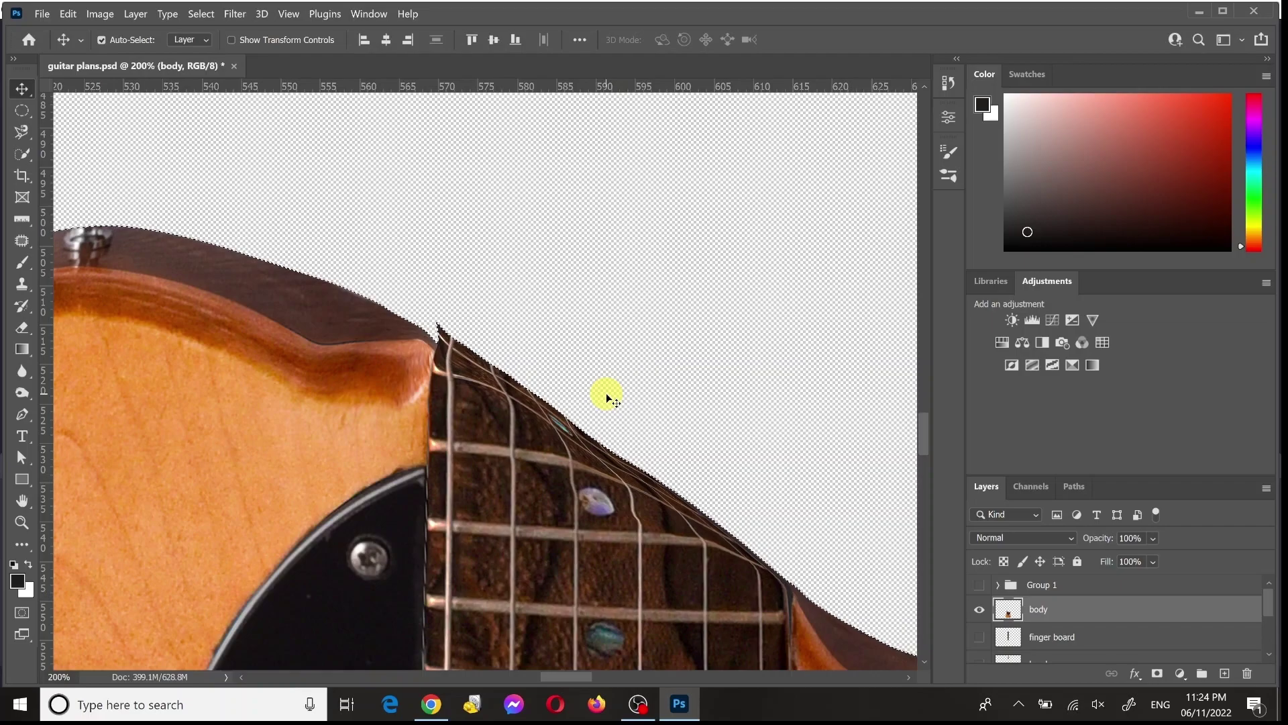
pyautogui.hotkey('ctrl', 'd')
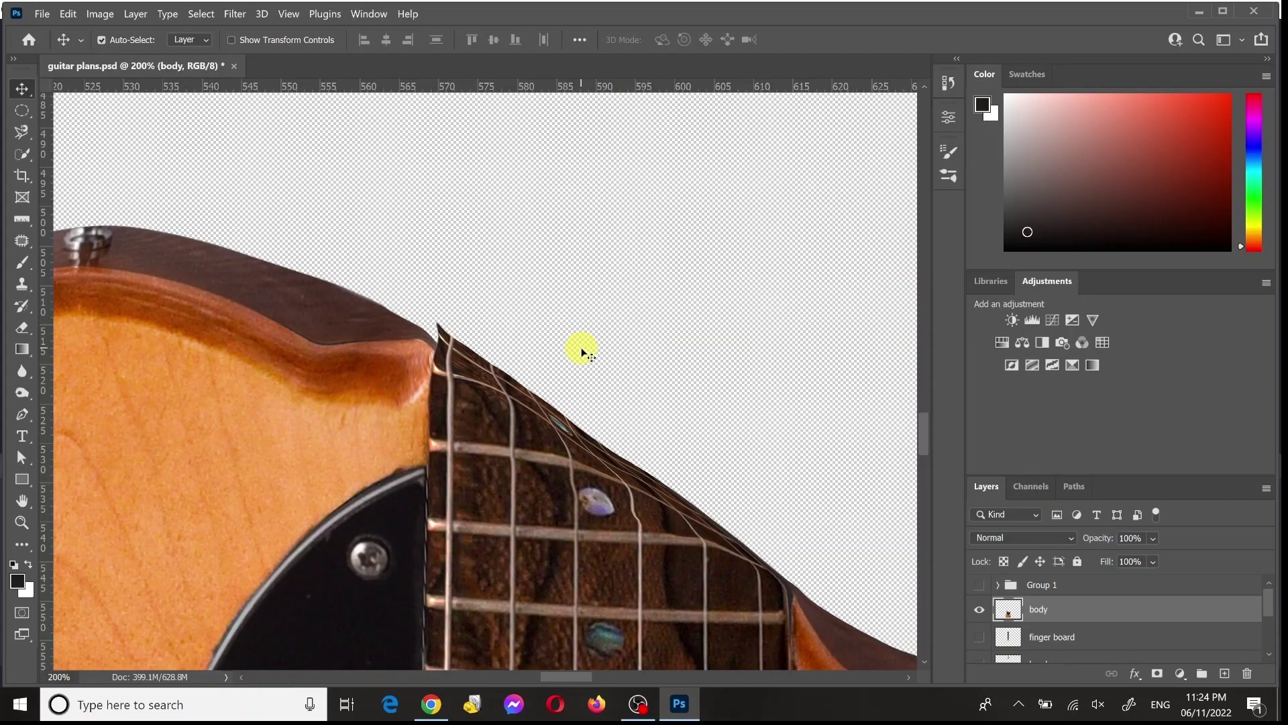
# Step: Start a Pen tool path at the strap button on the upper bout and curve it across the neck area to the cutaway edge
pyautogui.hscroll(-4, 201, 247)
pyautogui.press('p')
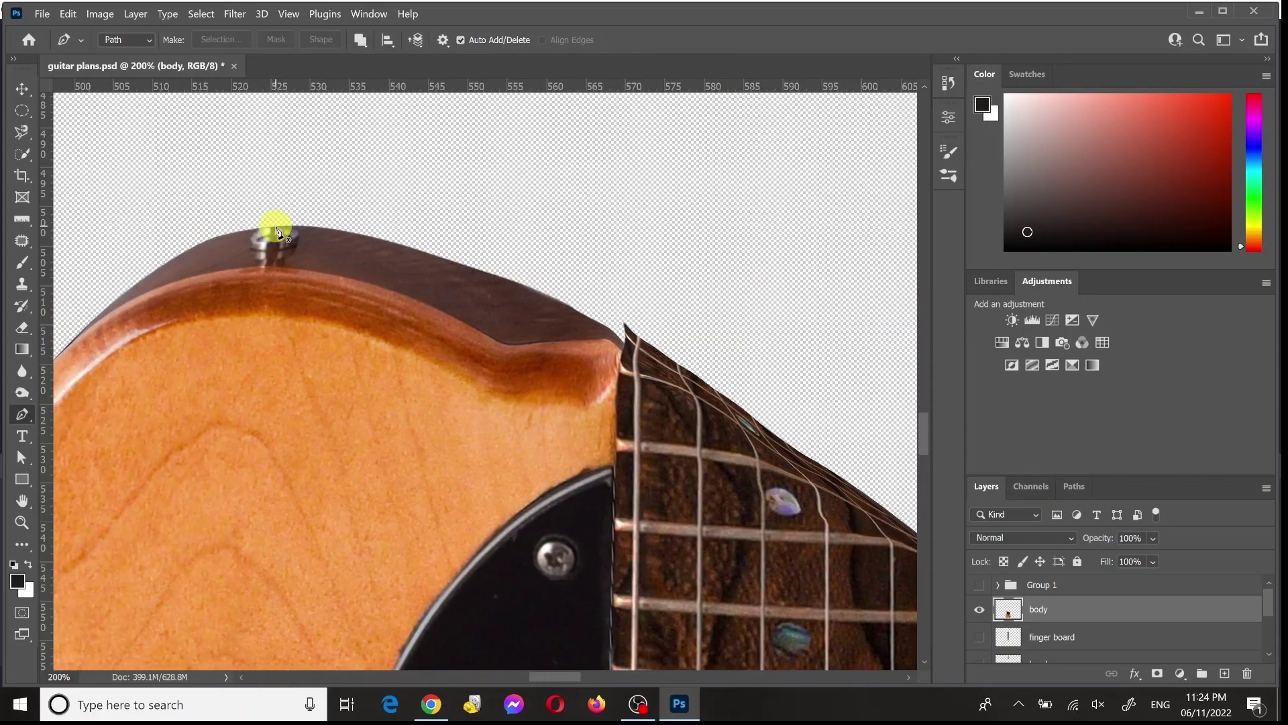
pyautogui.scroll(4, 276, 232)
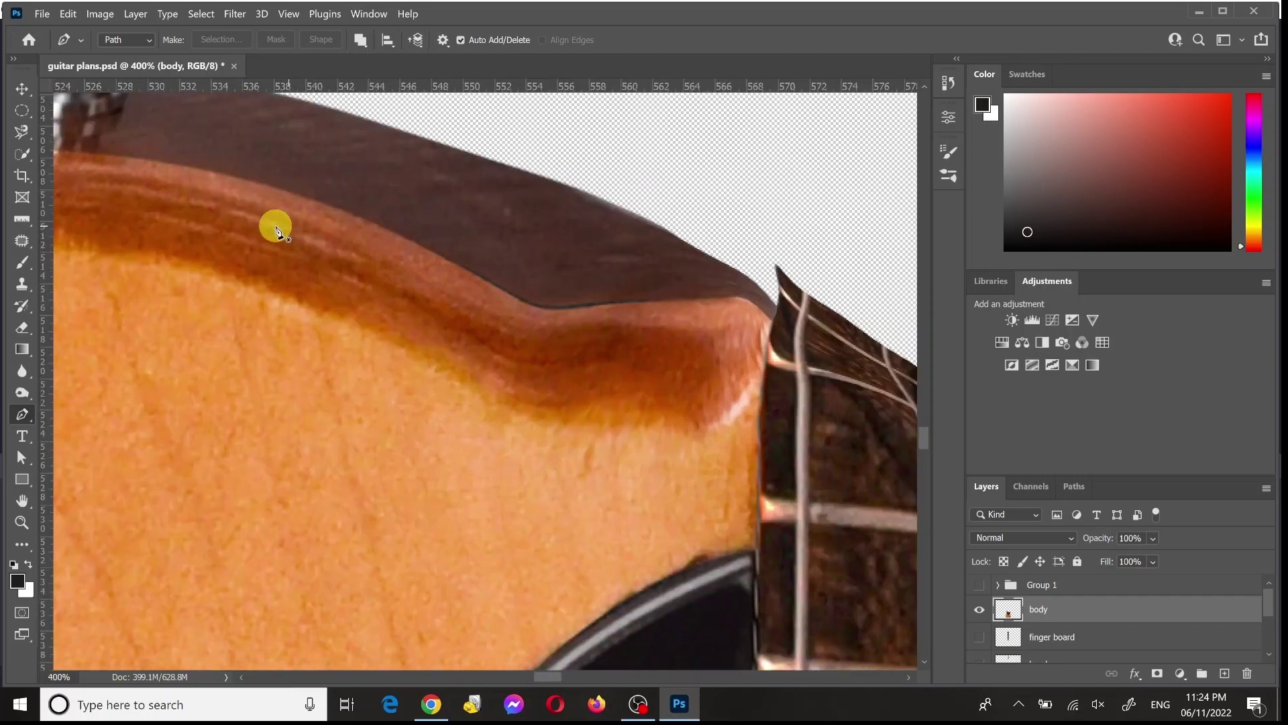
pyautogui.scroll(3, 275, 228)
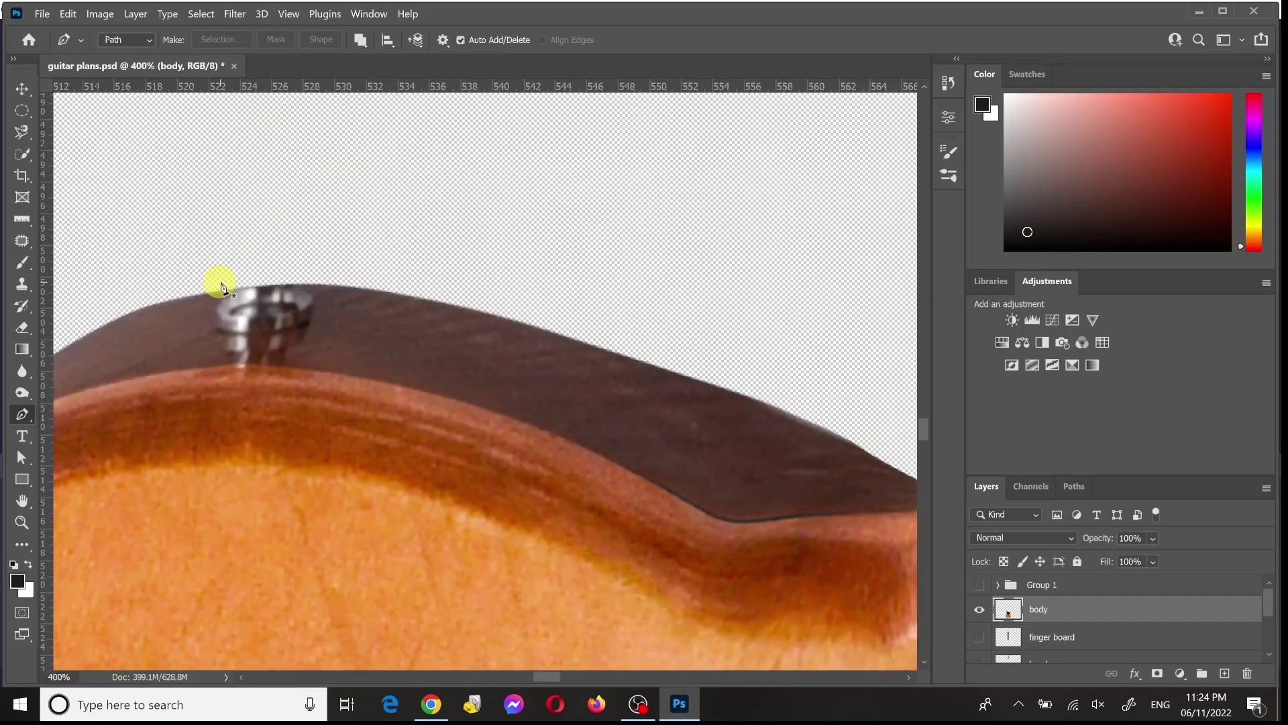
pyautogui.click(214, 295)
pyautogui.hotkey('ctrl', '-')
pyautogui.hotkey('ctrl', '-')
pyautogui.hotkey('ctrl', '-')
pyautogui.hotkey('ctrl', '-')
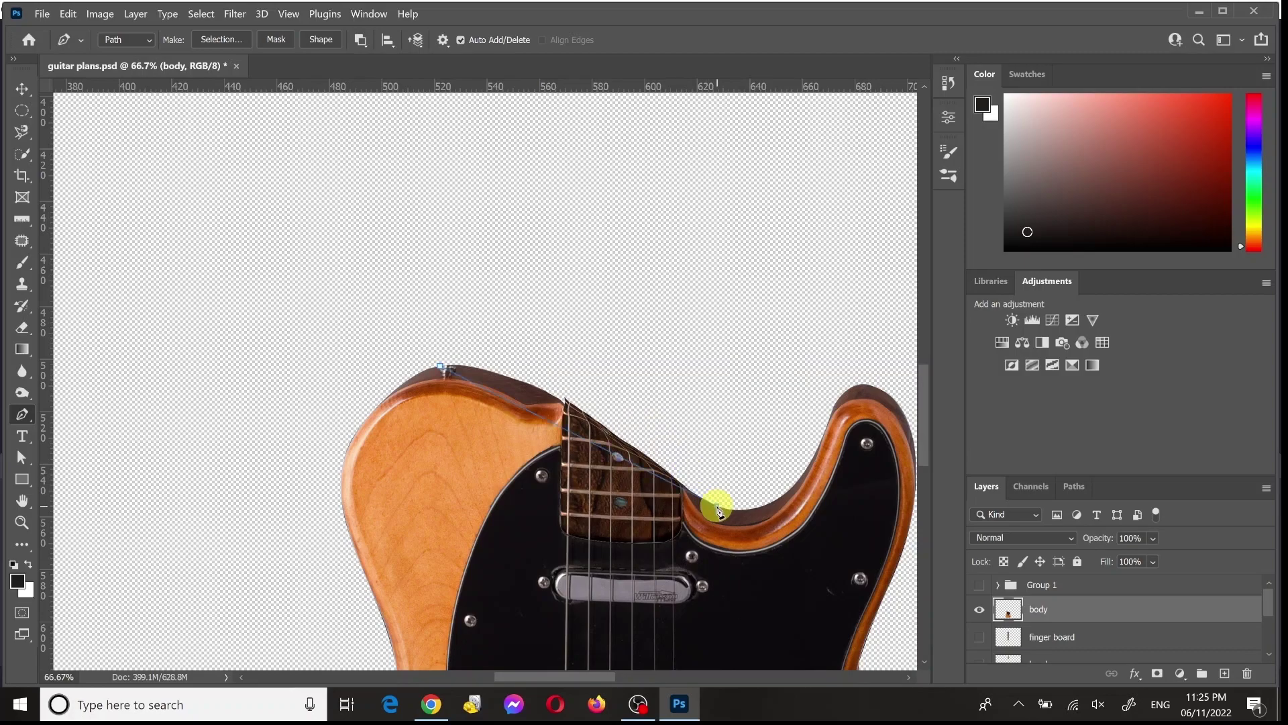
pyautogui.moveTo(717, 505); pyautogui.dragTo(850, 626)
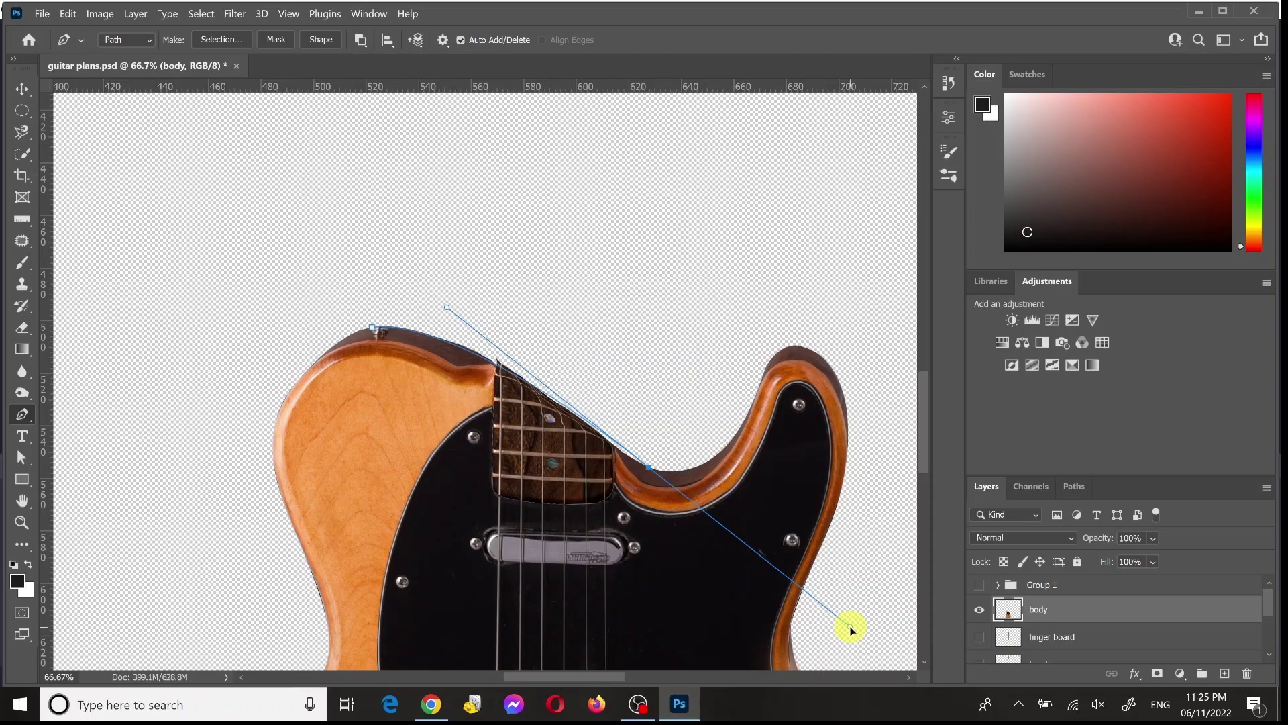
pyautogui.moveTo(851, 628); pyautogui.dragTo(716, 488)
# Step: Add a smooth anchor at the tip of the cutaway horn and adjust the previous anchor's handle so the path follows the cutaway curve
pyautogui.click(803, 346)
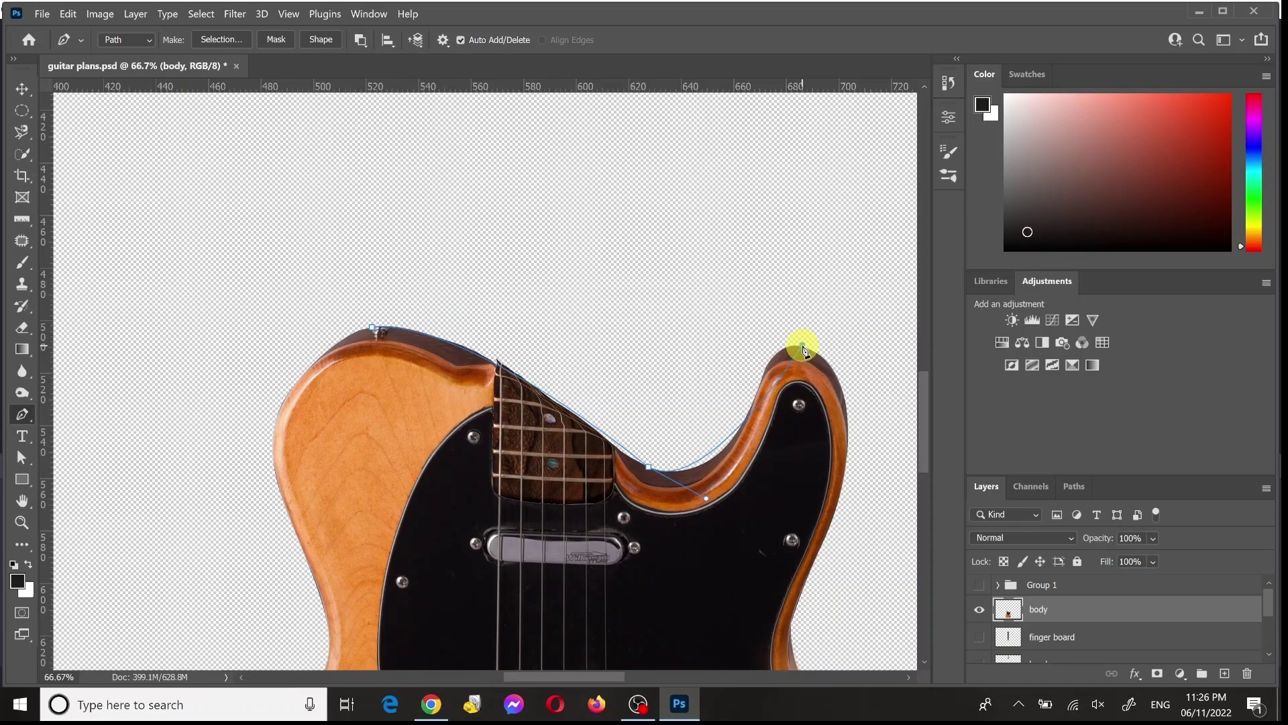
pyautogui.moveTo(803, 346); pyautogui.dragTo(853, 346)
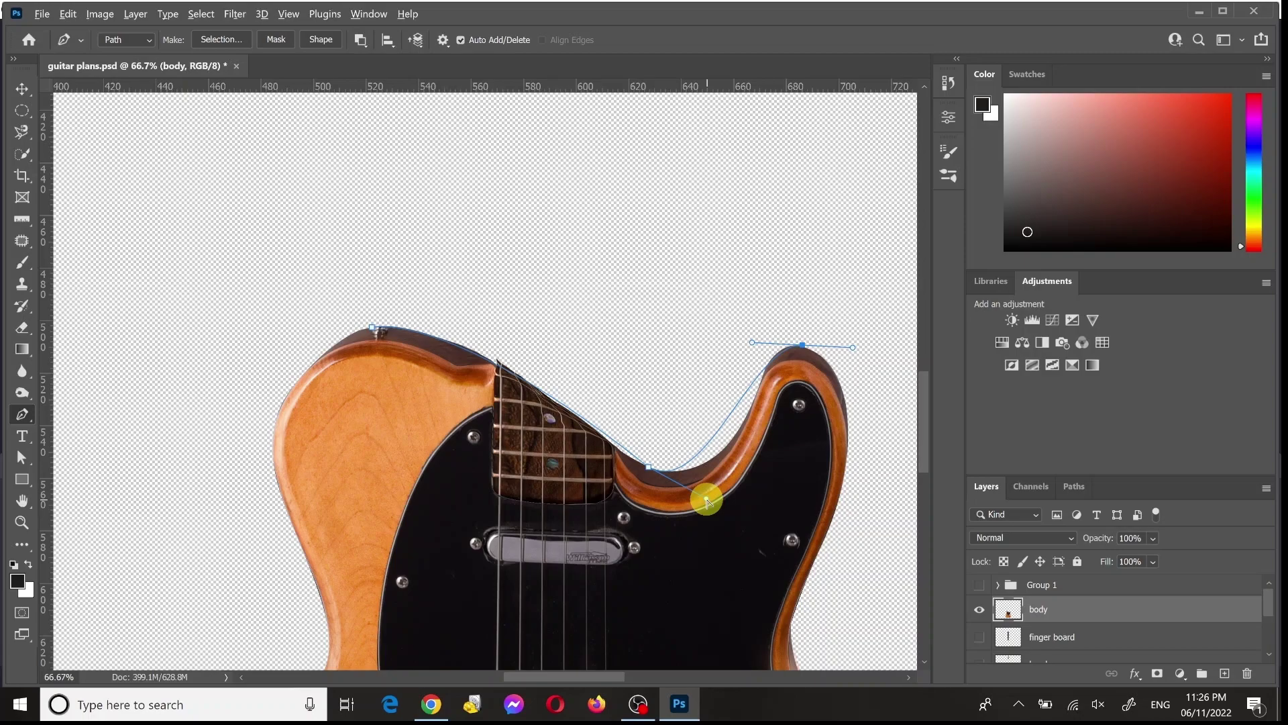
pyautogui.moveTo(707, 502); pyautogui.dragTo(747, 516)
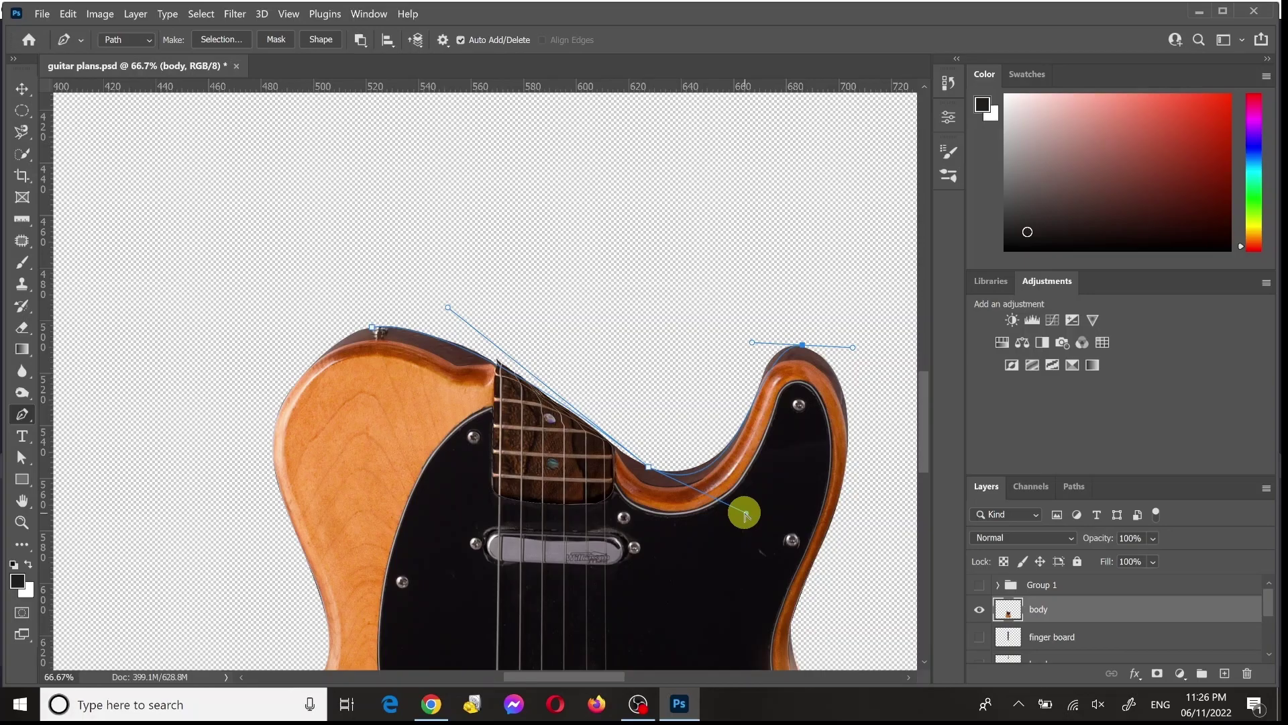
pyautogui.hotkey('ctrl', '+')
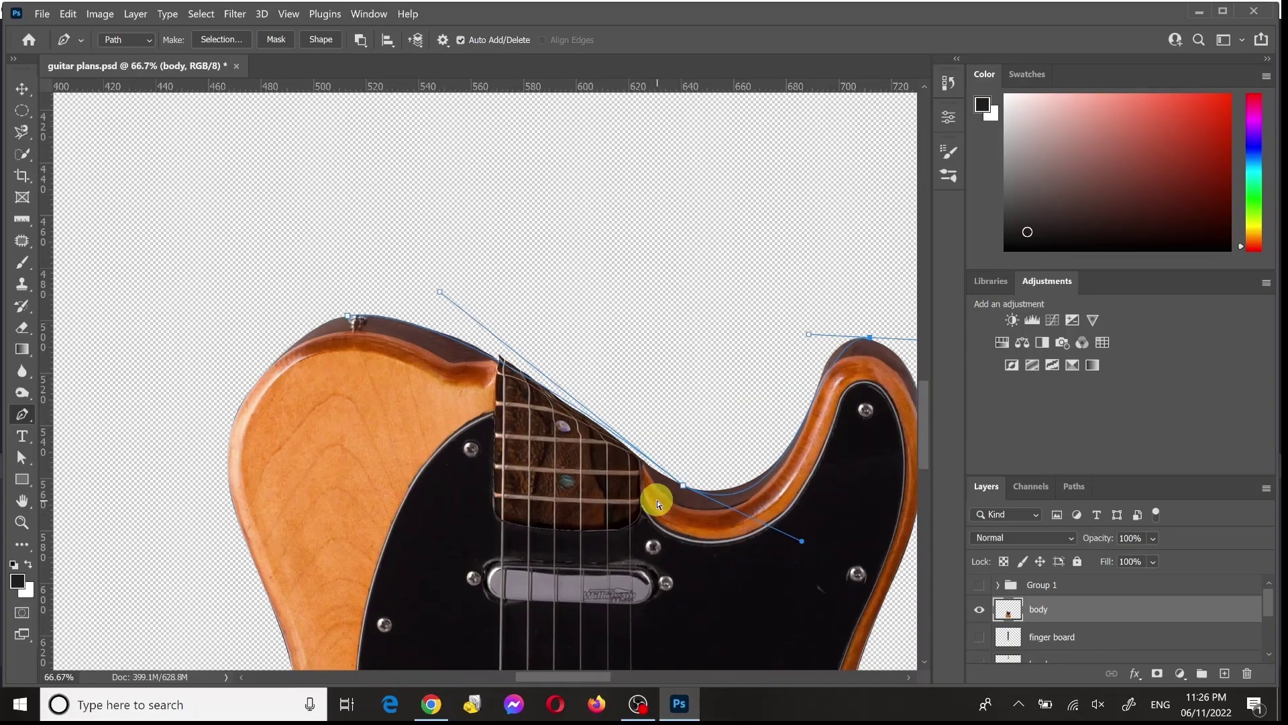
pyautogui.hotkey('ctrl', '+')
pyautogui.hscroll(5, 658, 503)
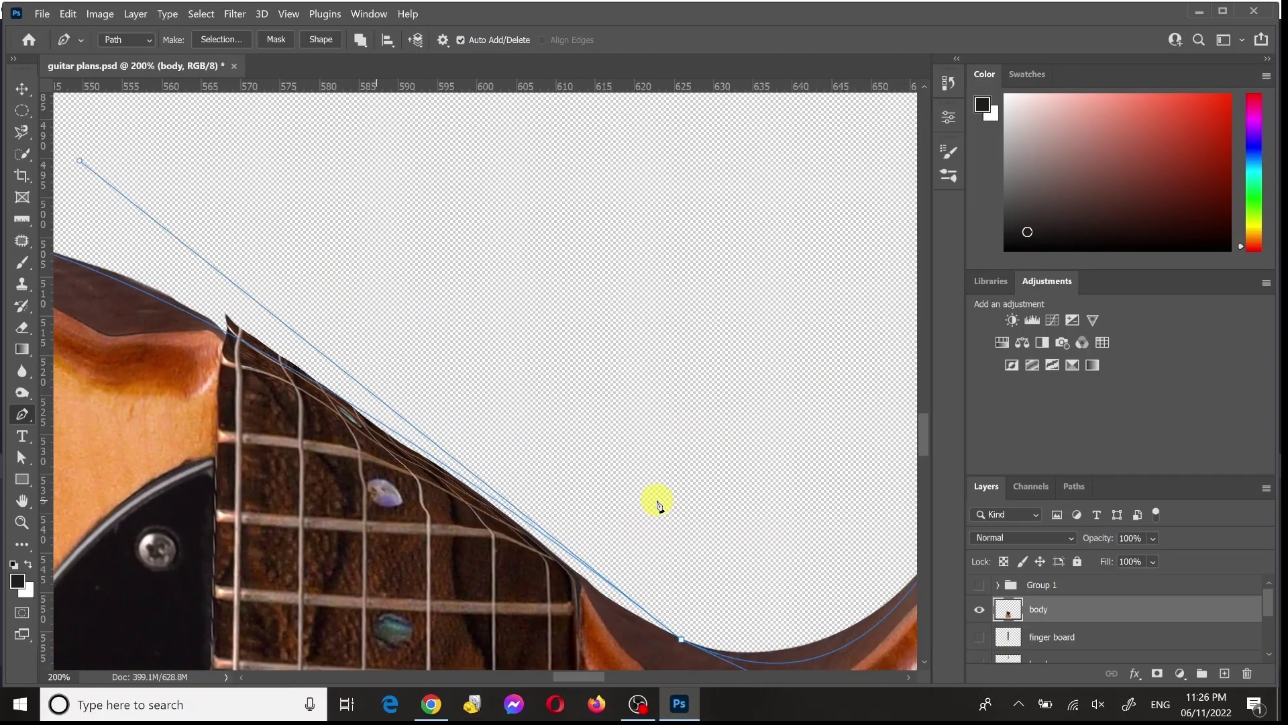
pyautogui.hscroll(2, 657, 505)
pyautogui.scroll(-3, 658, 504)
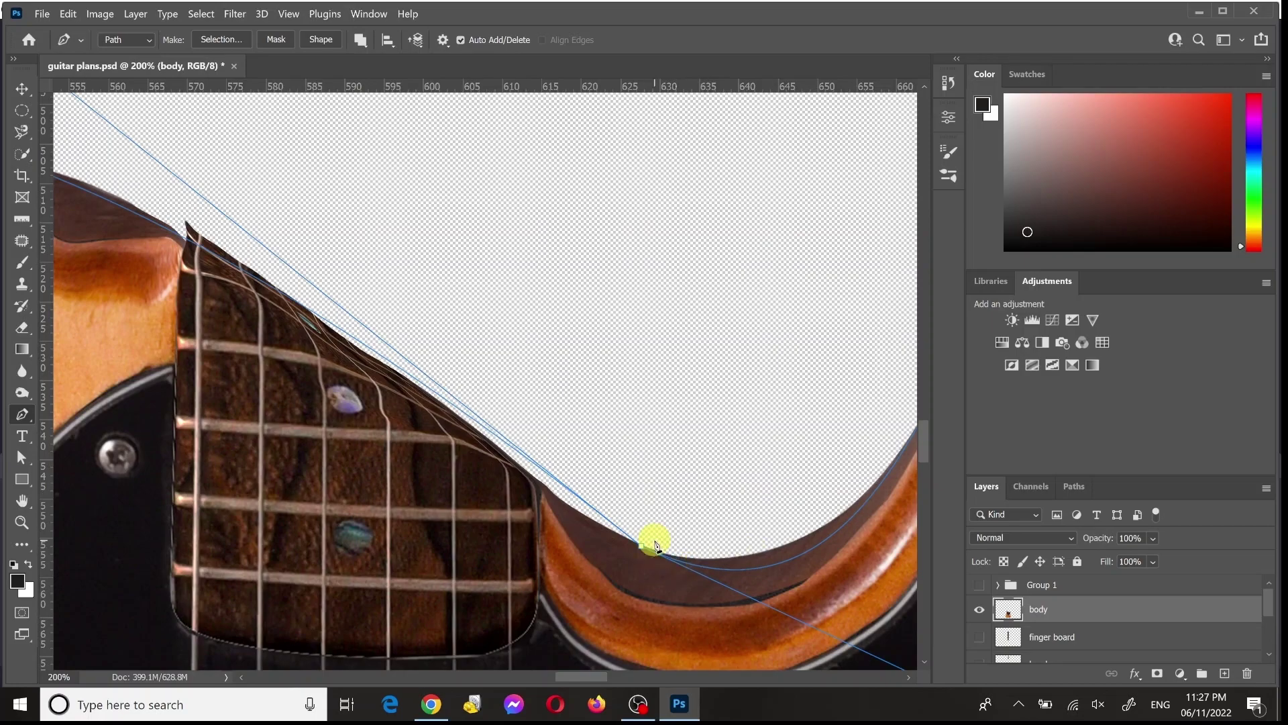
pyautogui.hotkey('ctrl', '-')
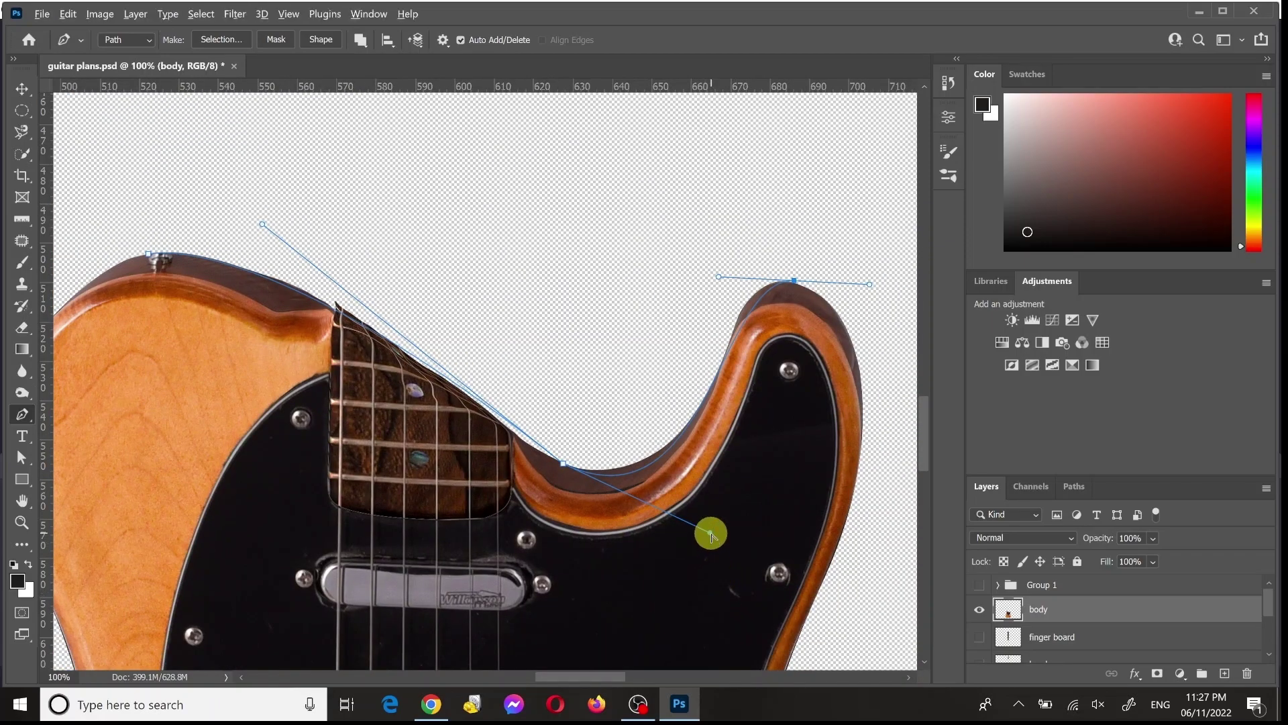
pyautogui.moveTo(711, 534)
pyautogui.mouseDown()
pyautogui.moveTo(685, 537)
pyautogui.moveTo(697, 547)
pyautogui.mouseUp()
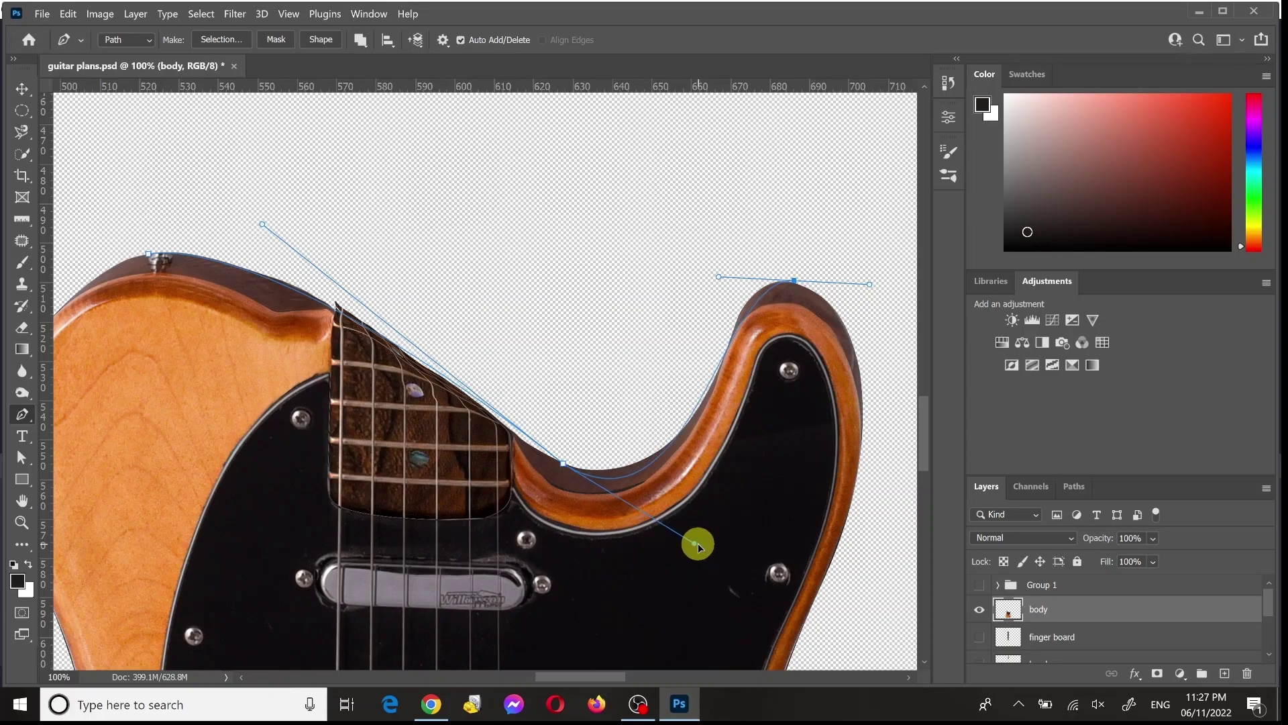
pyautogui.moveTo(698, 547); pyautogui.dragTo(697, 545)
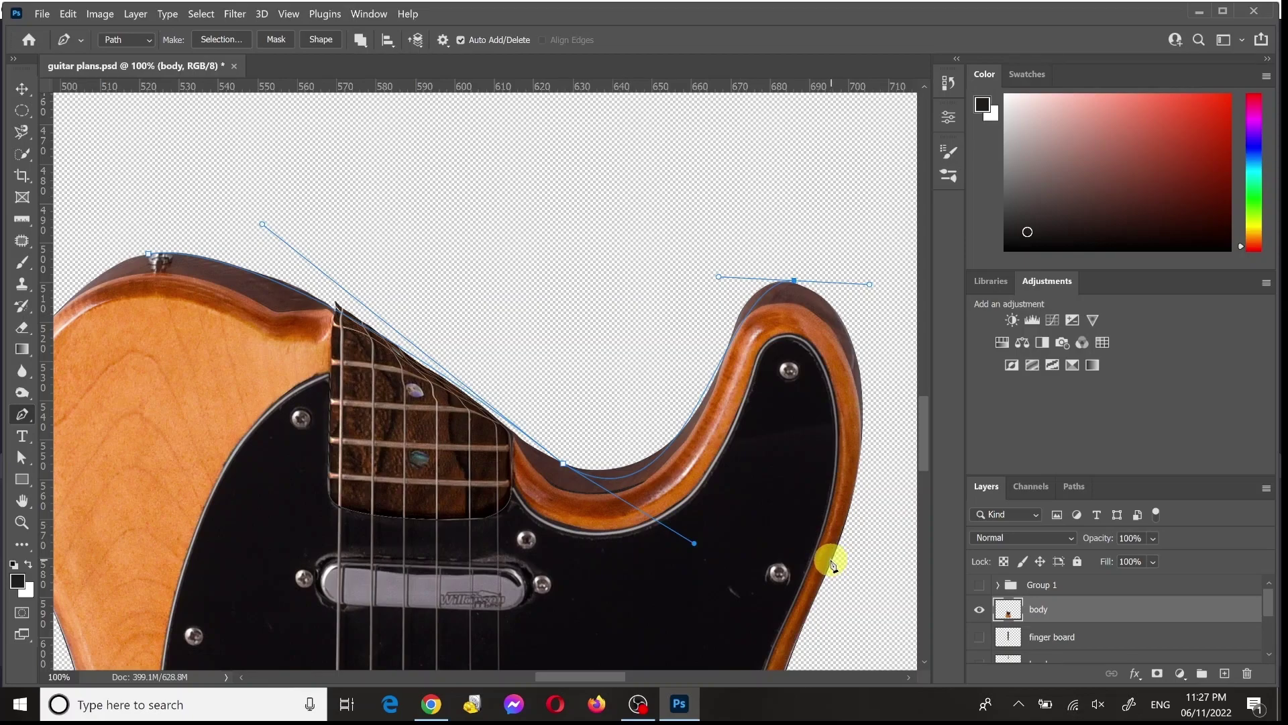
# Step: Continue the path down the horn's outer edge with smooth anchors below the horn and just past the body's waist
pyautogui.moveTo(831, 557); pyautogui.dragTo(788, 656)
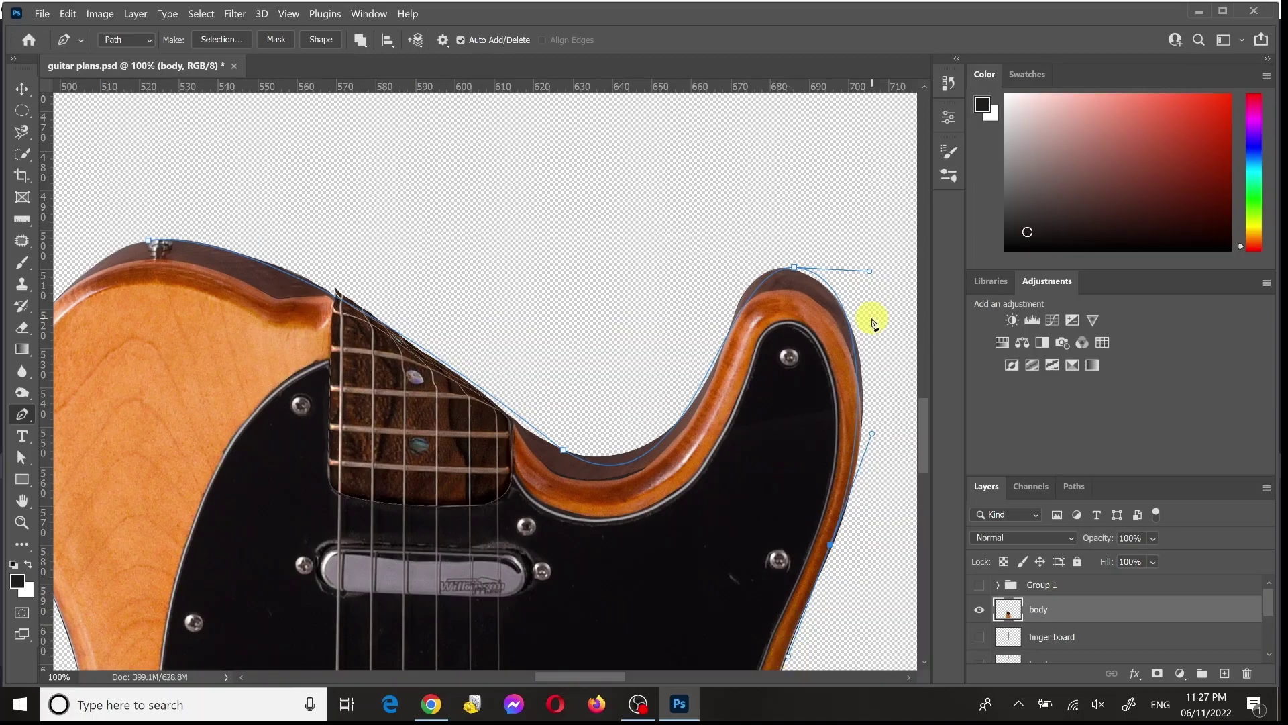
pyautogui.scroll(-5, 874, 325)
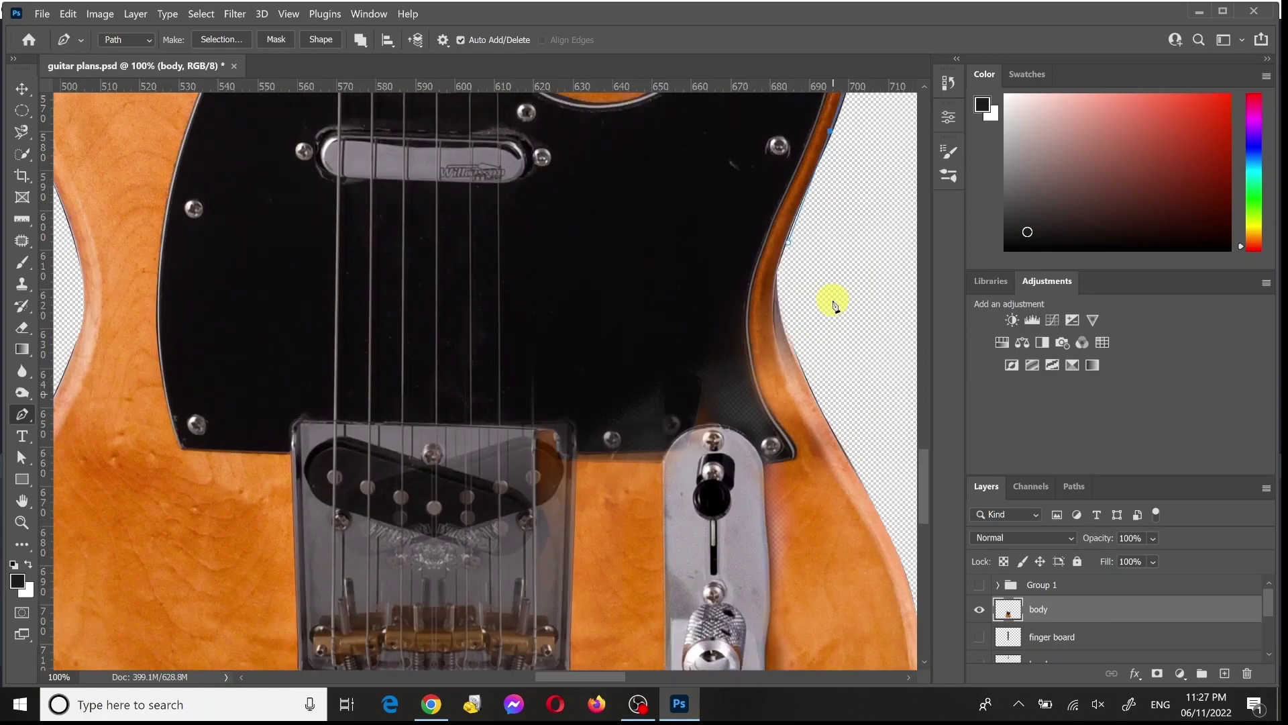
pyautogui.scroll(1, 834, 306)
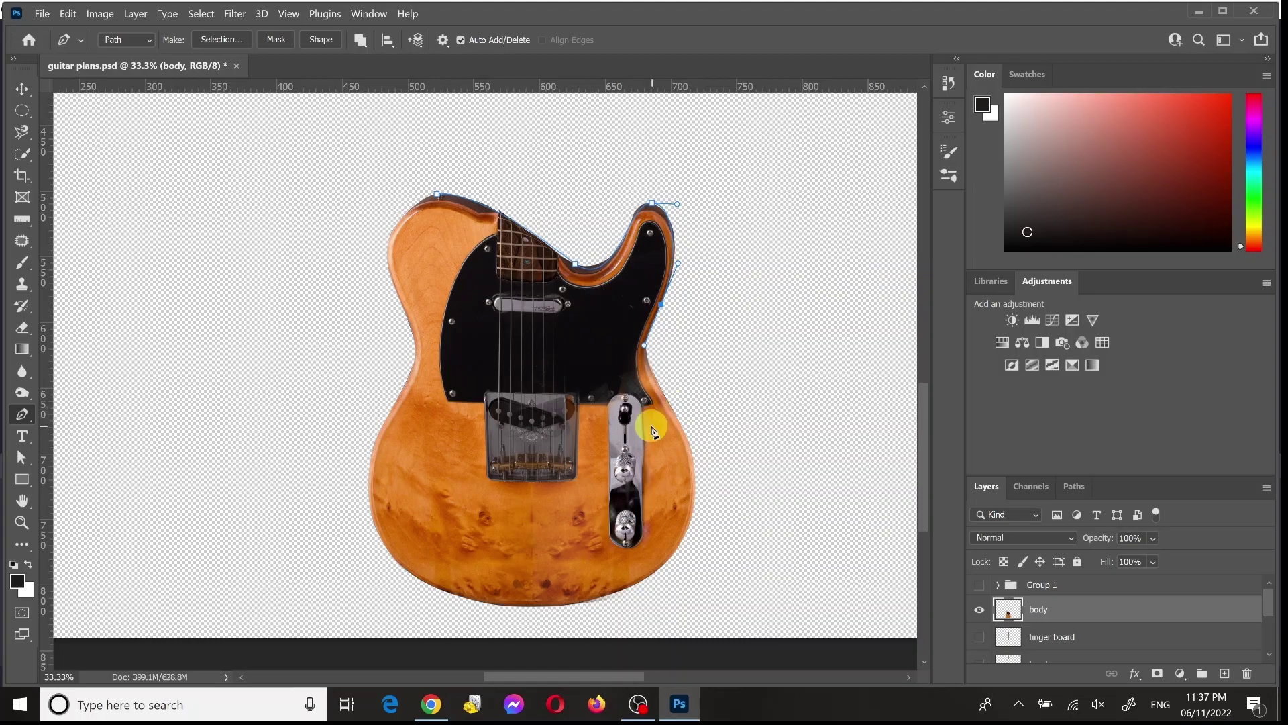
pyautogui.scroll(2, 650, 422)
pyautogui.scroll(1, 651, 429)
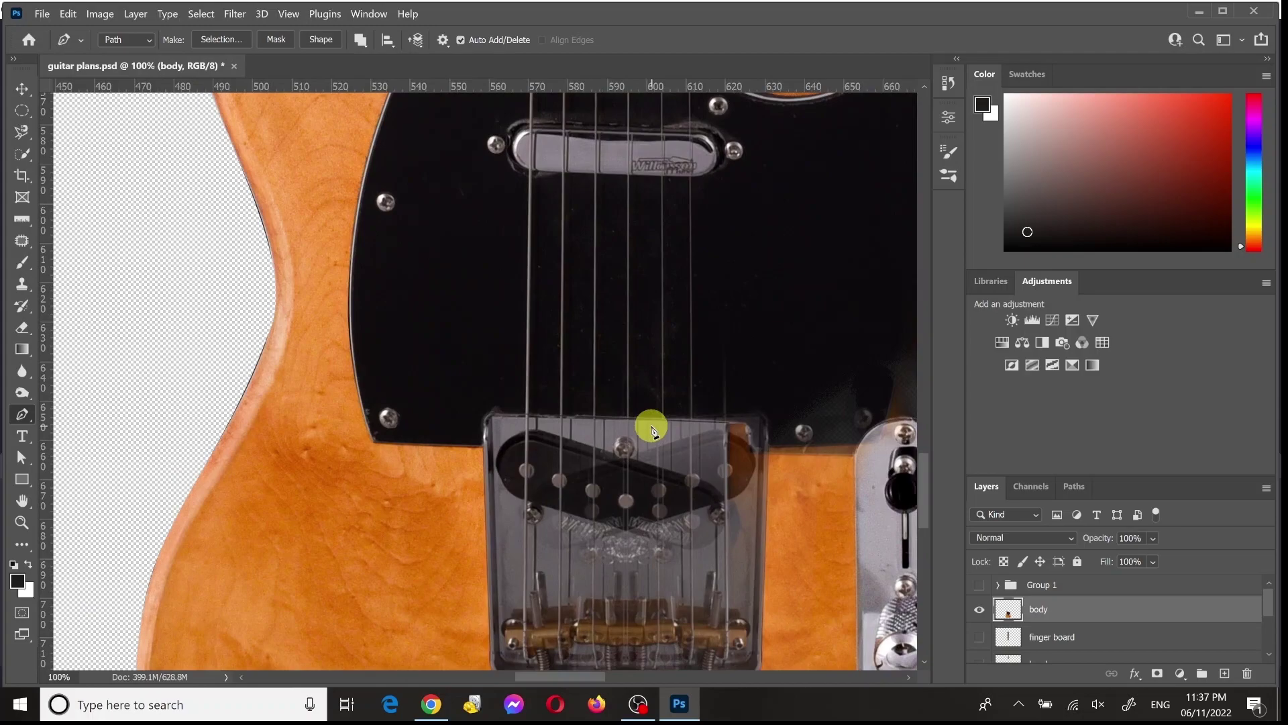
pyautogui.hscroll(5, 650, 430)
pyautogui.hscroll(-2, 652, 430)
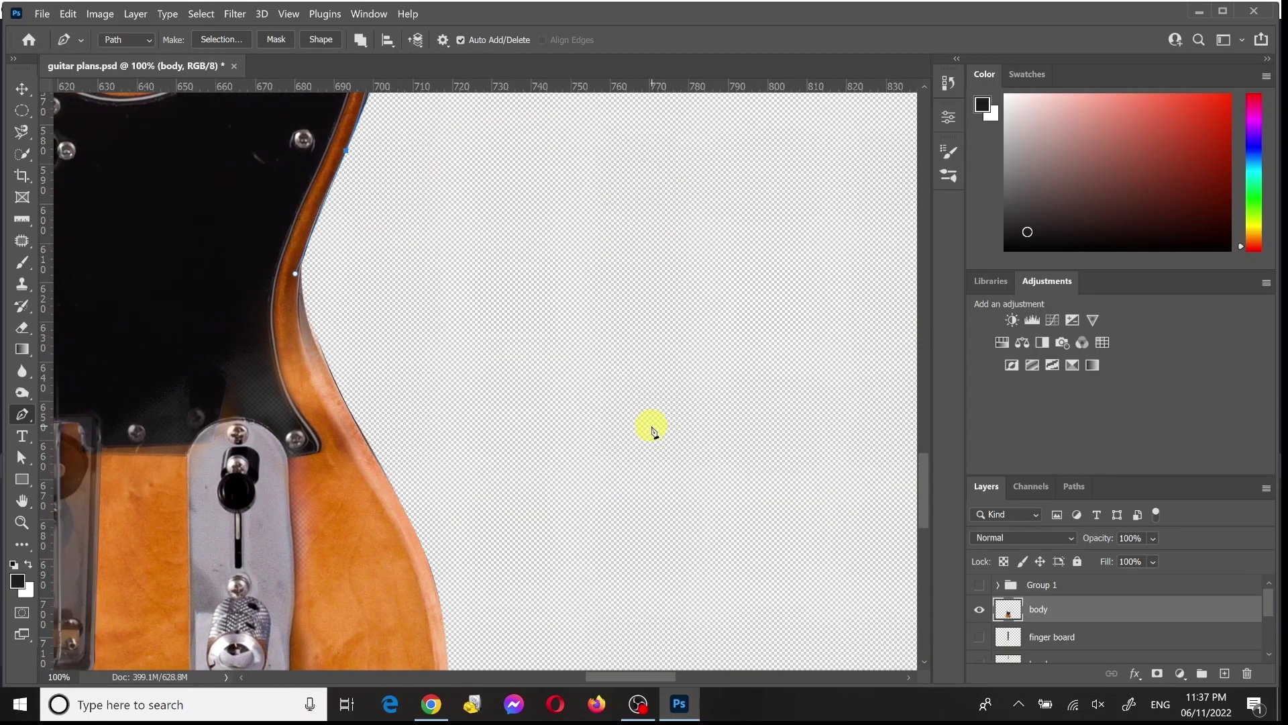
pyautogui.click(309, 324)
pyautogui.click(309, 317)
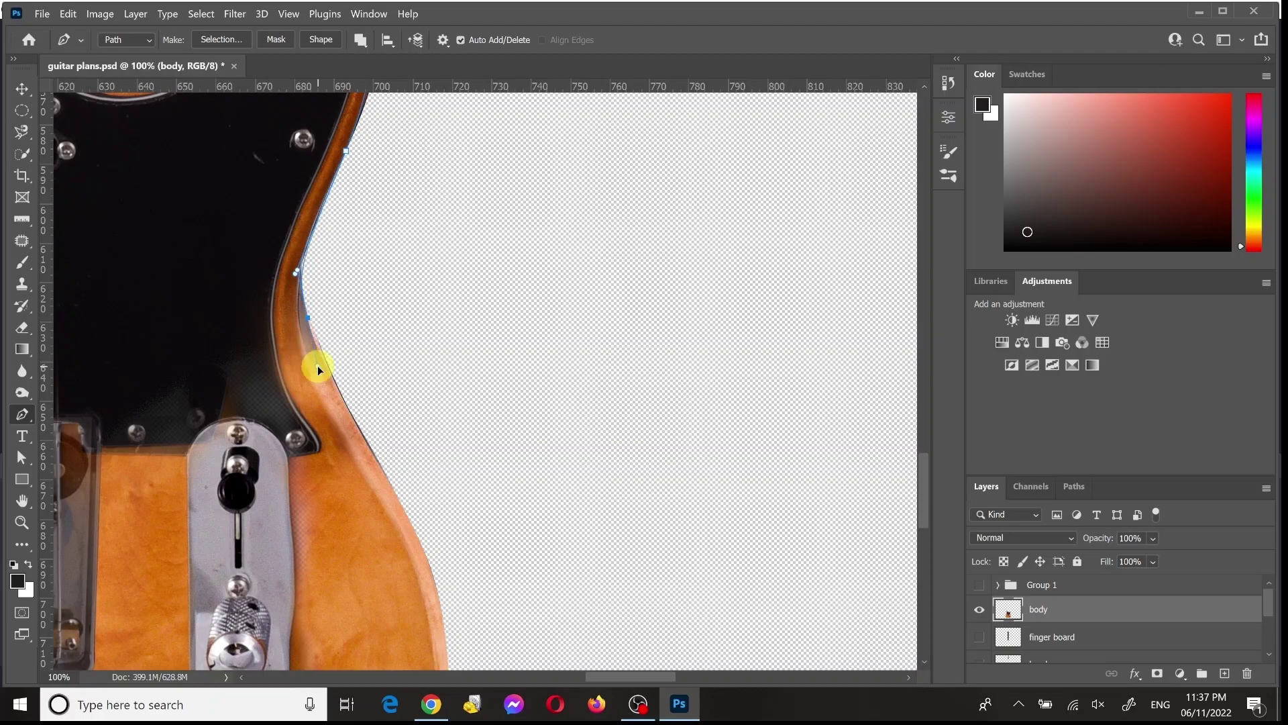
pyautogui.moveTo(318, 366); pyautogui.dragTo(329, 371)
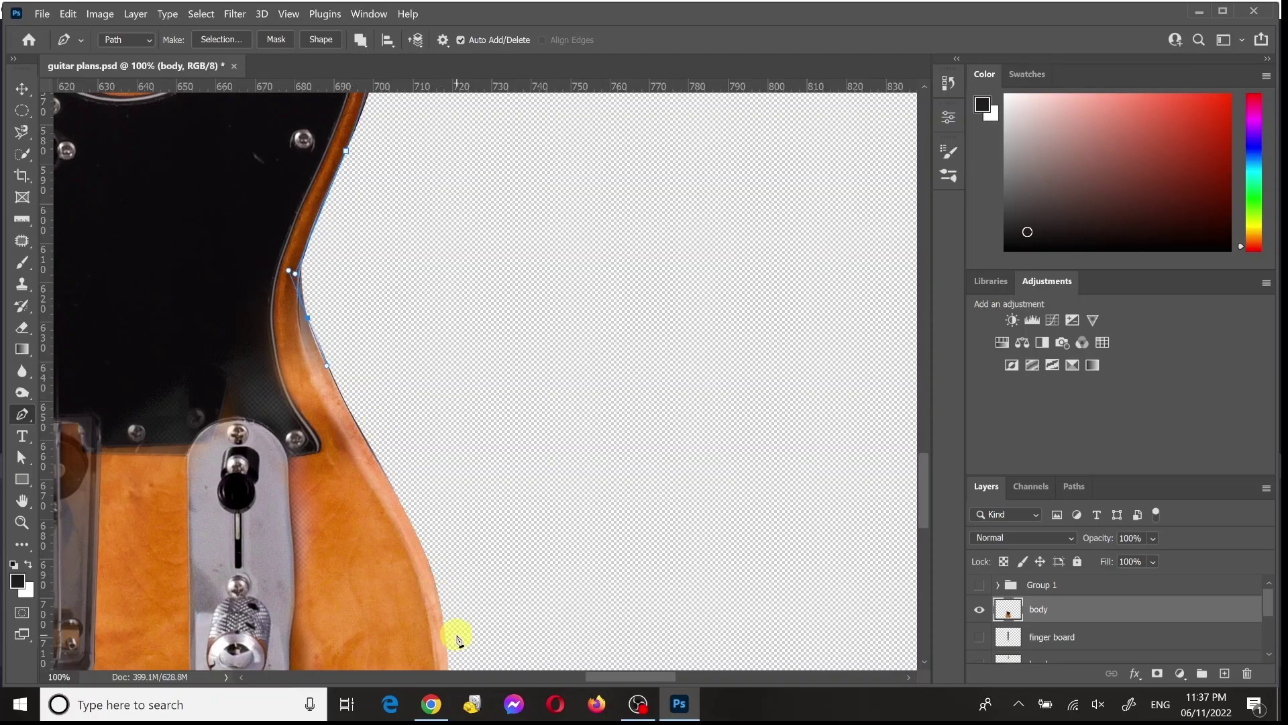
# Step: Try placing a smooth anchor at the lower bout's widest point on the control-plate side, and undo it
pyautogui.scroll(-3, 458, 639)
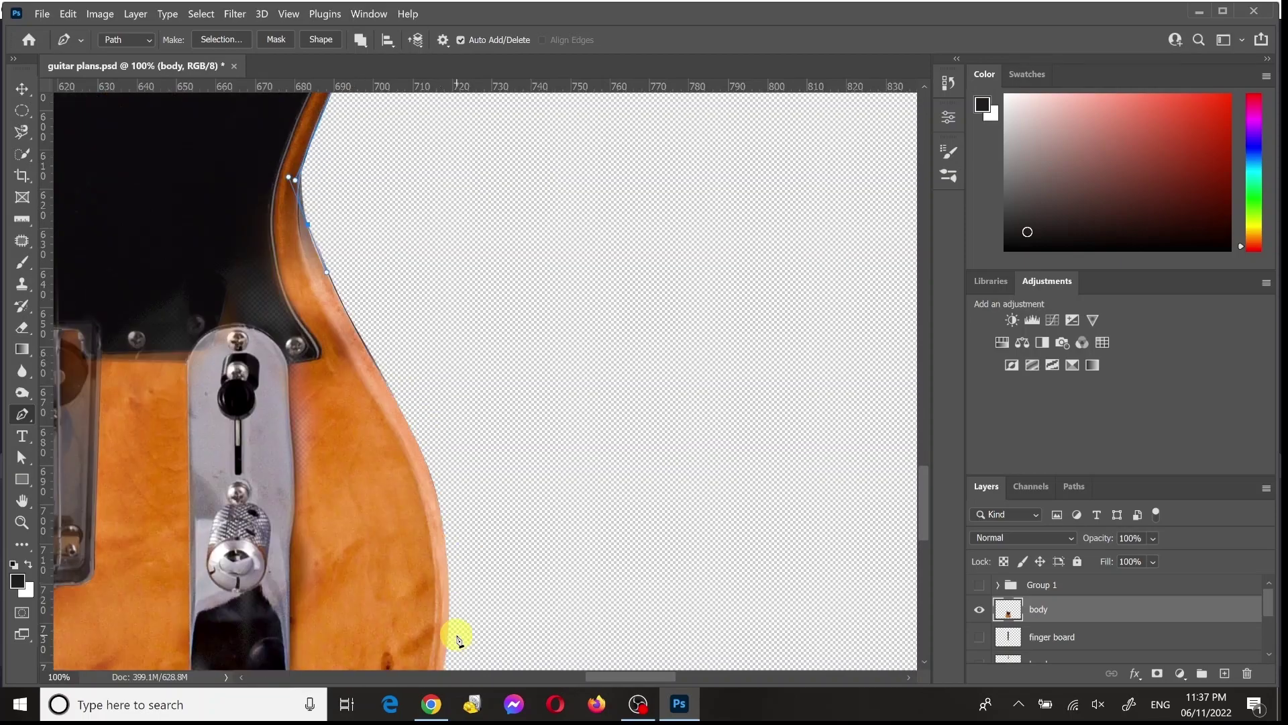
pyautogui.click(448, 602)
pyautogui.moveTo(448, 614); pyautogui.dragTo(445, 669)
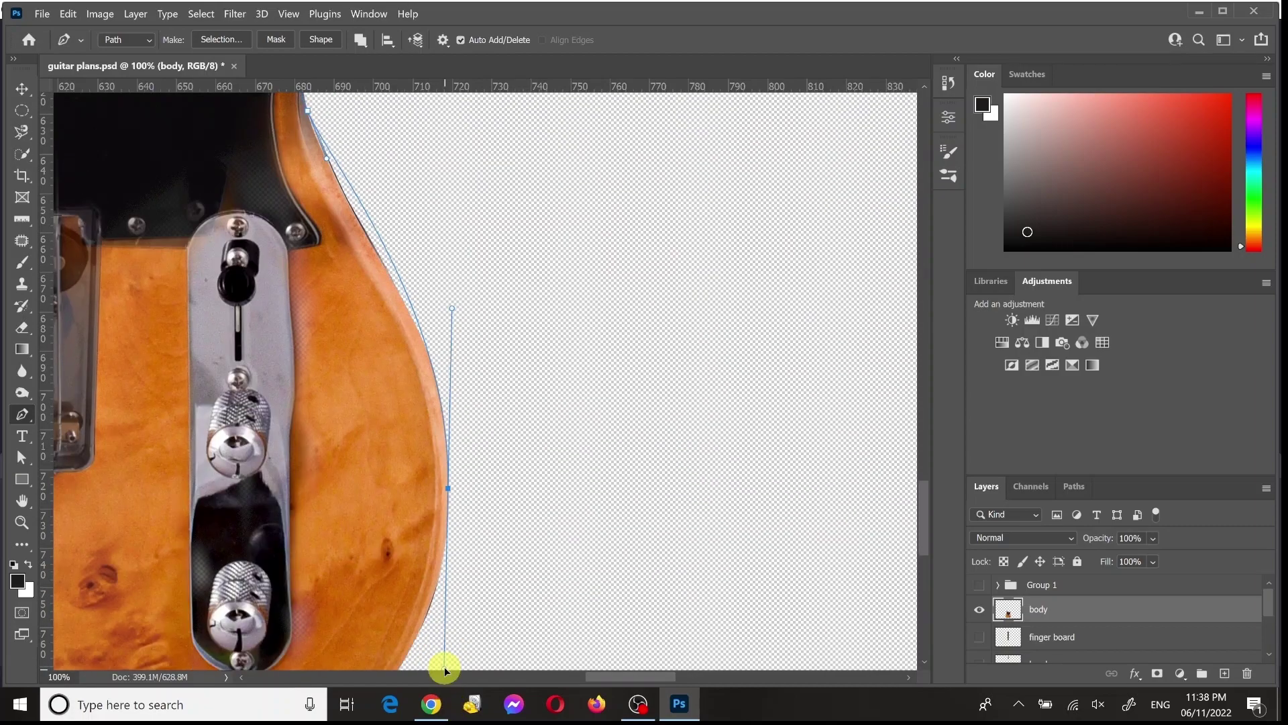
pyautogui.moveTo(445, 670); pyautogui.dragTo(440, 649)
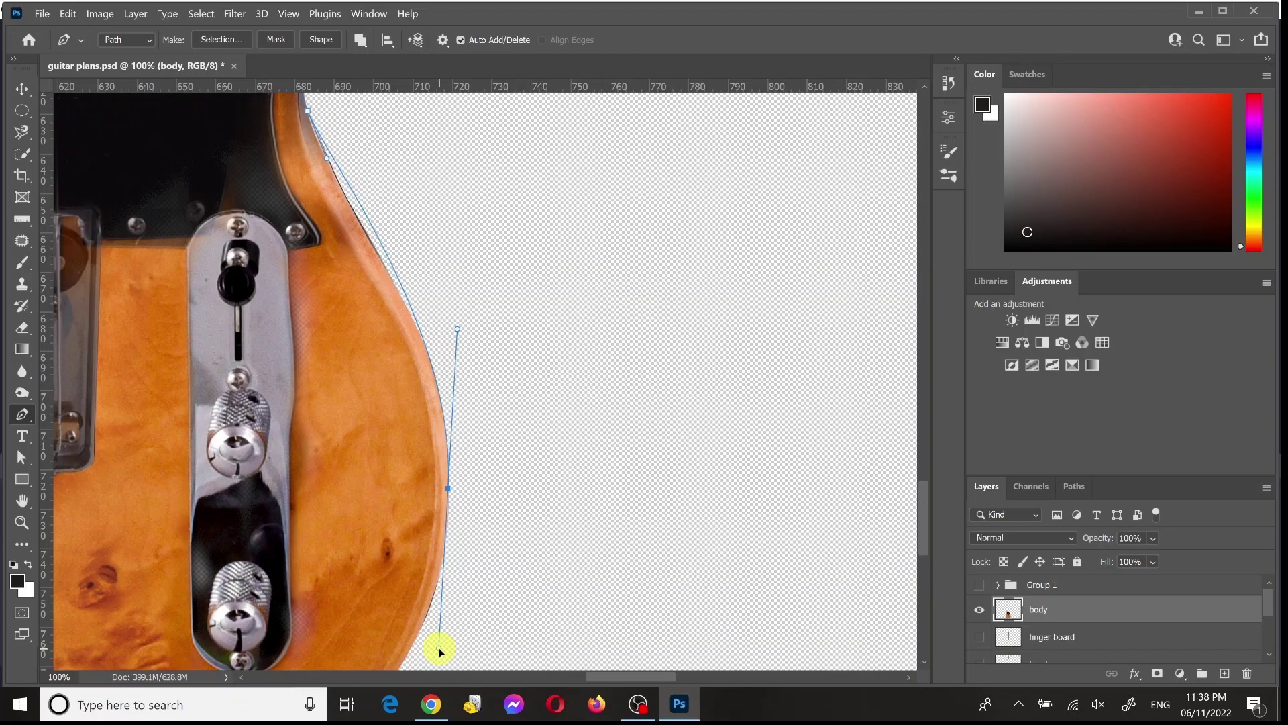
pyautogui.moveTo(440, 649); pyautogui.dragTo(445, 612)
pyautogui.hotkey('ctrl', 'z')
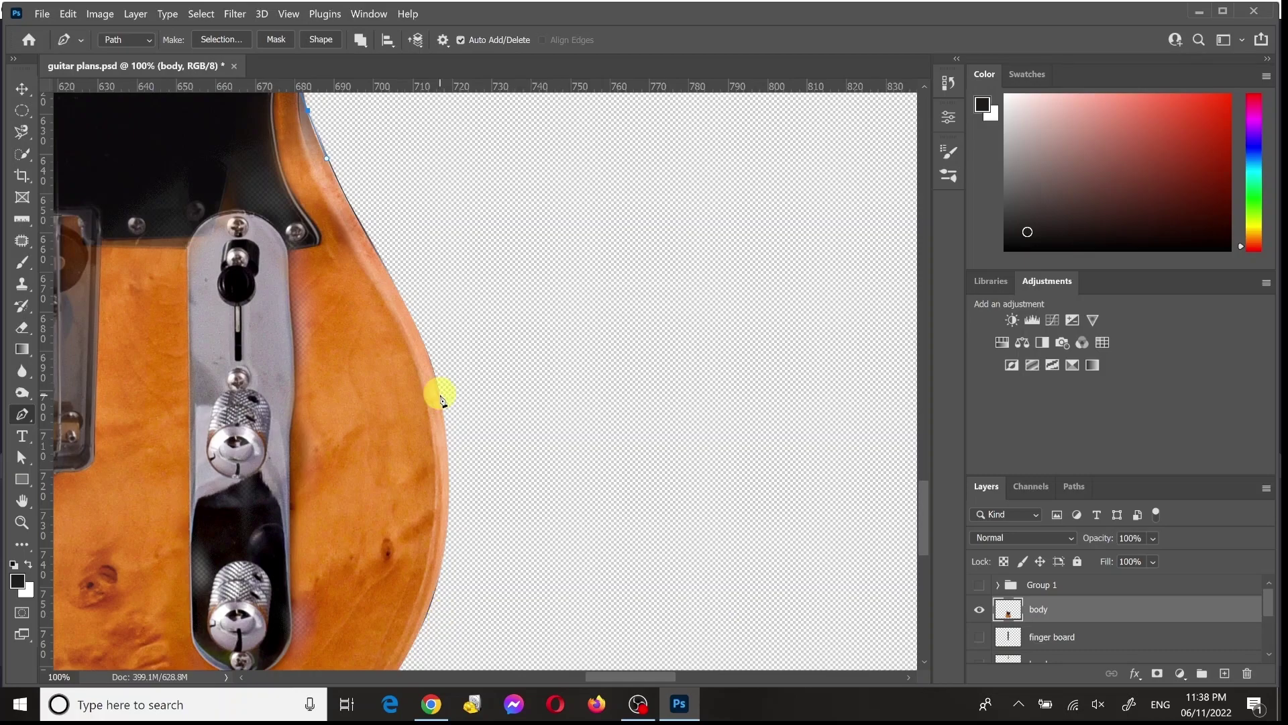
# Step: Add smooth anchors above and below the lower bout's widest point on the control-plate side and adjust the handles to fit the edge
pyautogui.moveTo(440, 395); pyautogui.dragTo(445, 451)
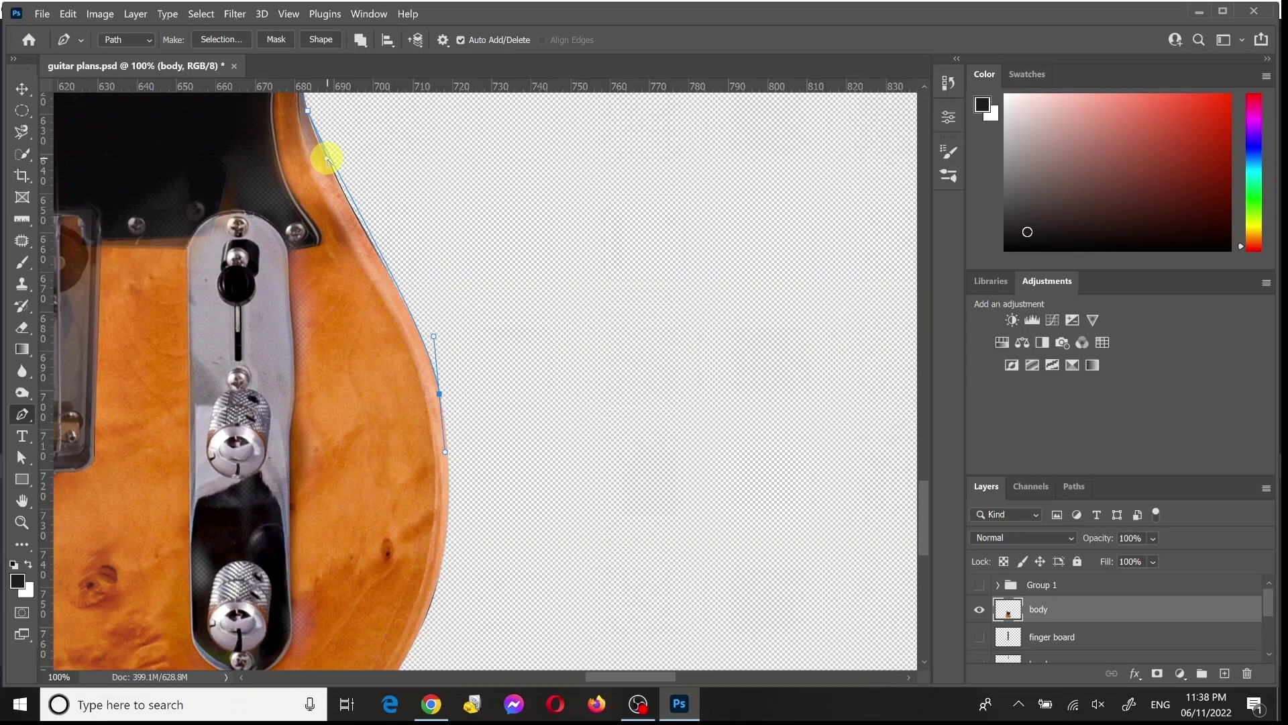
pyautogui.moveTo(326, 158); pyautogui.dragTo(346, 214)
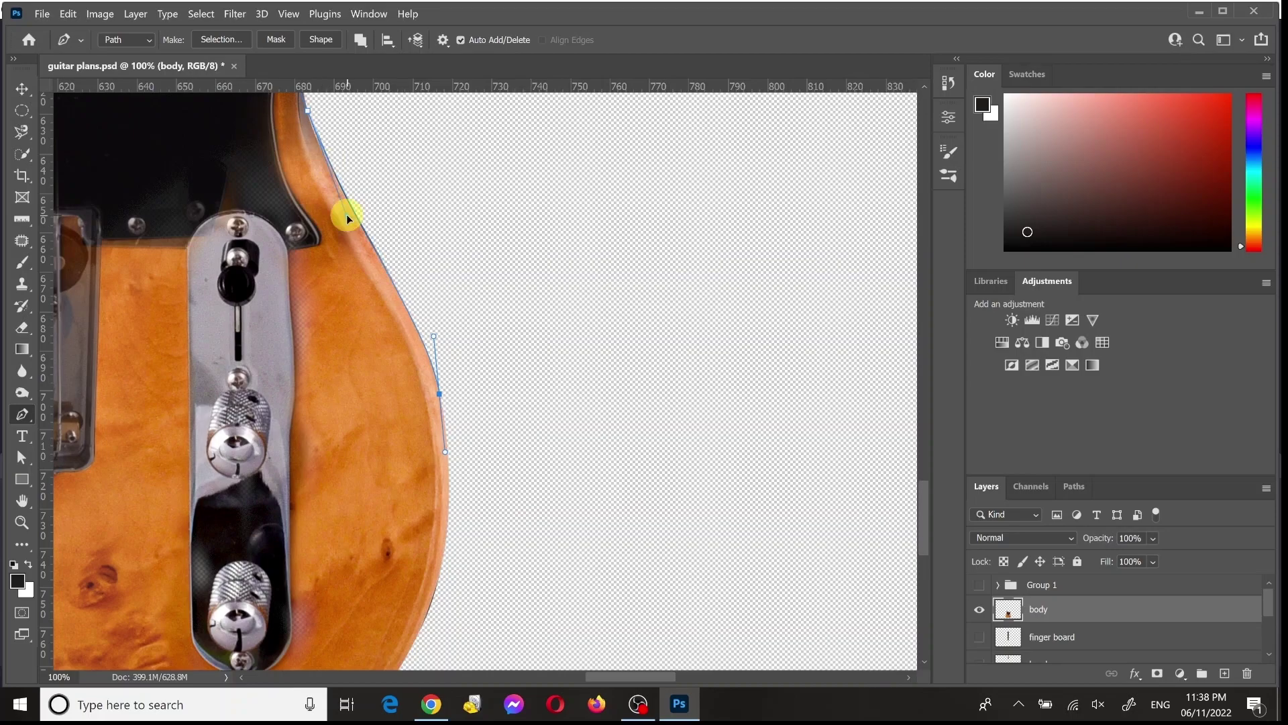
pyautogui.scroll(-3, 524, 437)
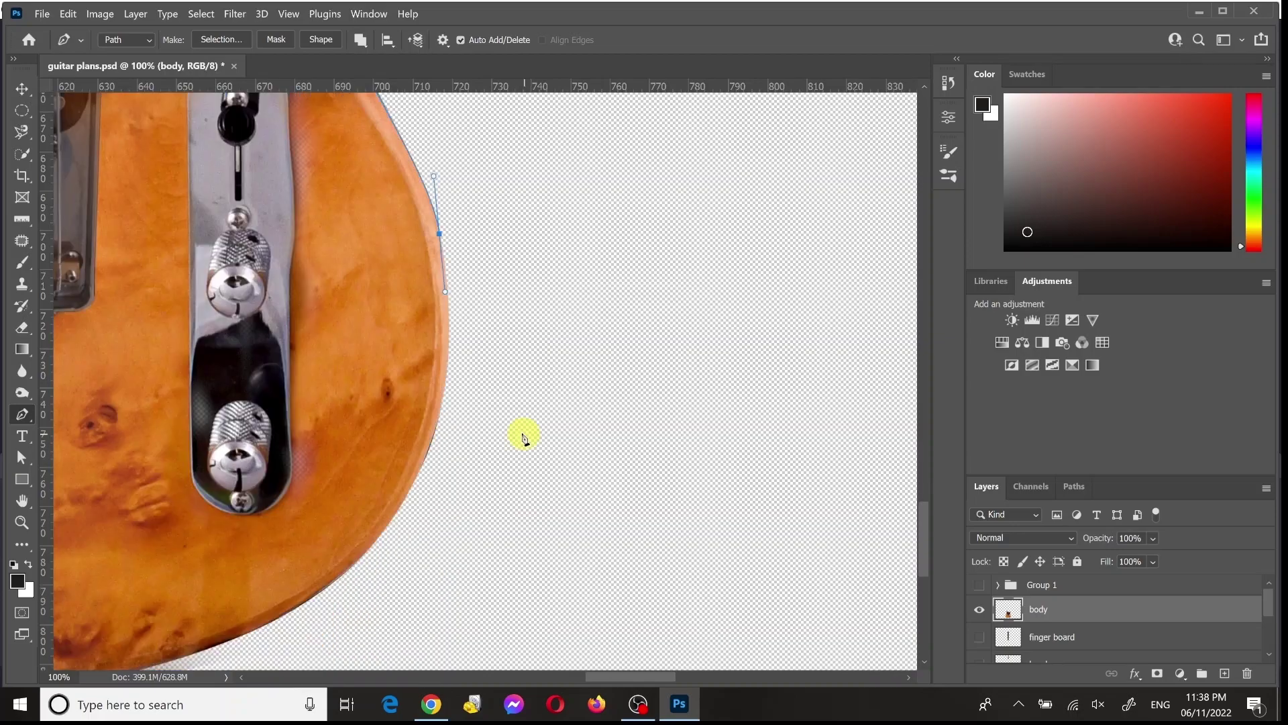
pyautogui.scroll(-2, 446, 354)
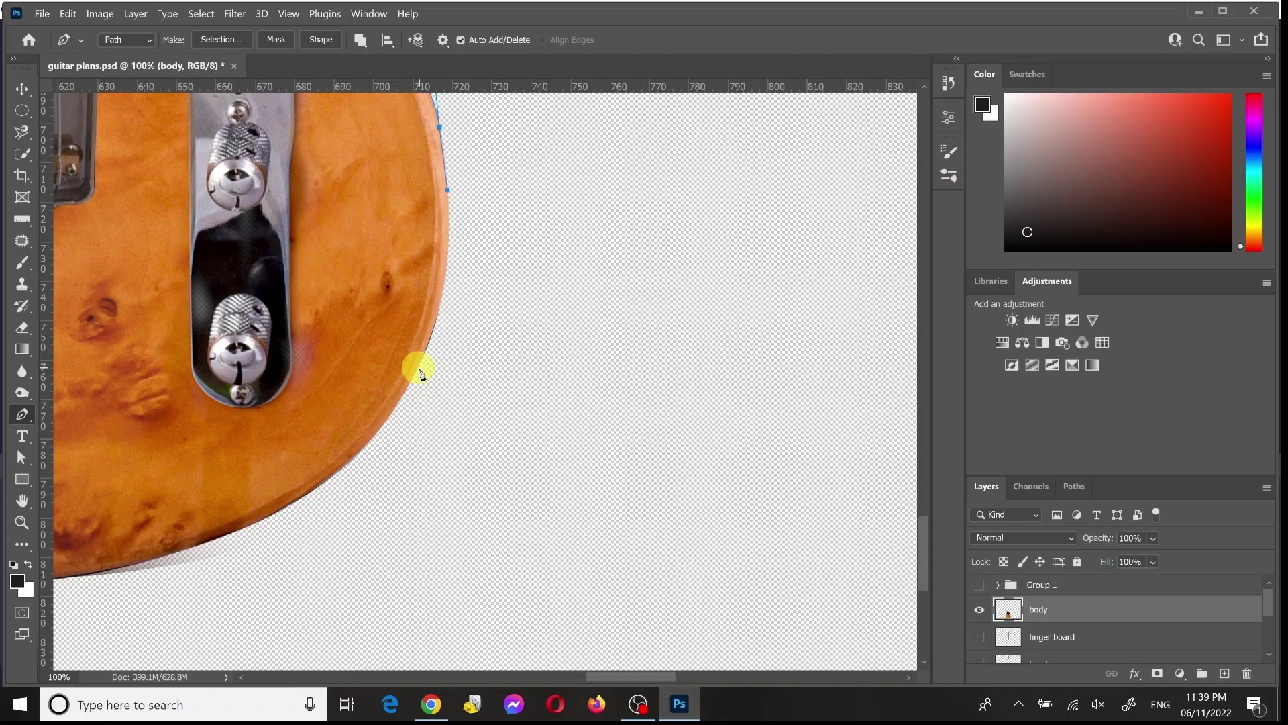
pyautogui.moveTo(418, 367); pyautogui.dragTo(376, 456)
# Step: Continue the path along the body's bottom edge with smooth anchors below the control plate and at the bottom centre
pyautogui.scroll(-4, 376, 456)
pyautogui.hscroll(-5, 375, 457)
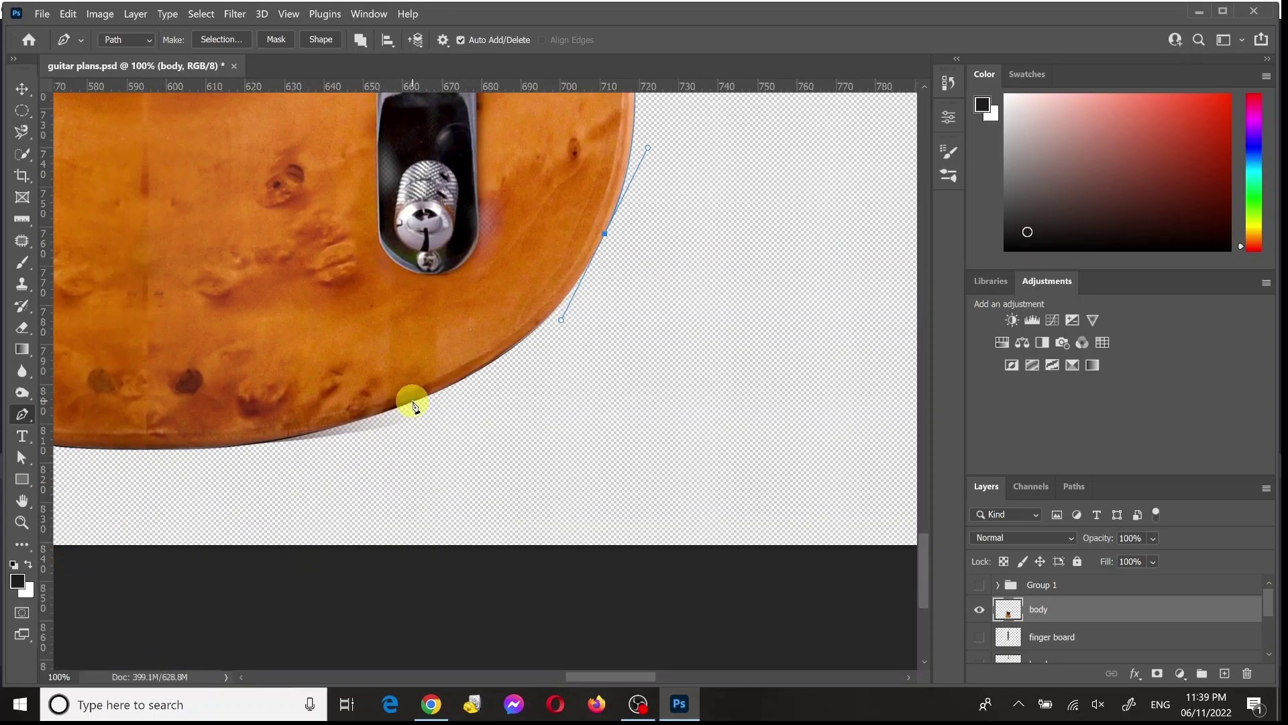
pyautogui.click(413, 402)
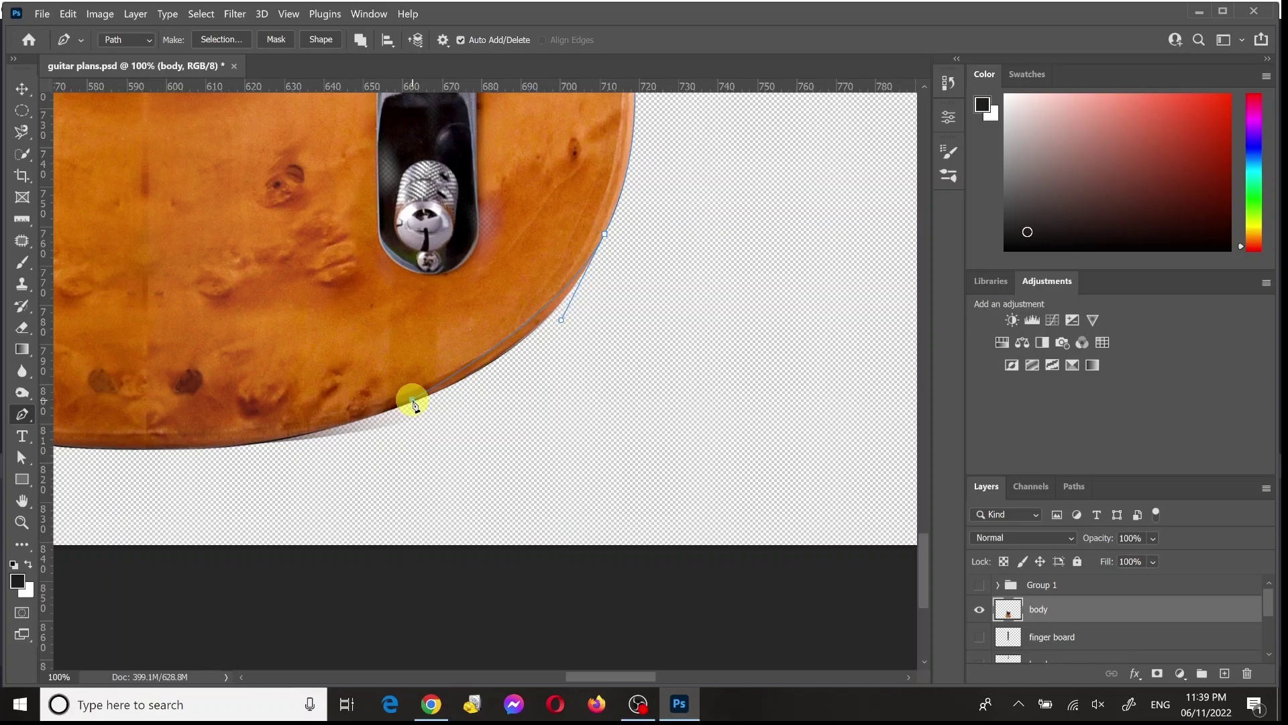
pyautogui.moveTo(359, 435); pyautogui.dragTo(327, 433)
pyautogui.hscroll(-1, 328, 433)
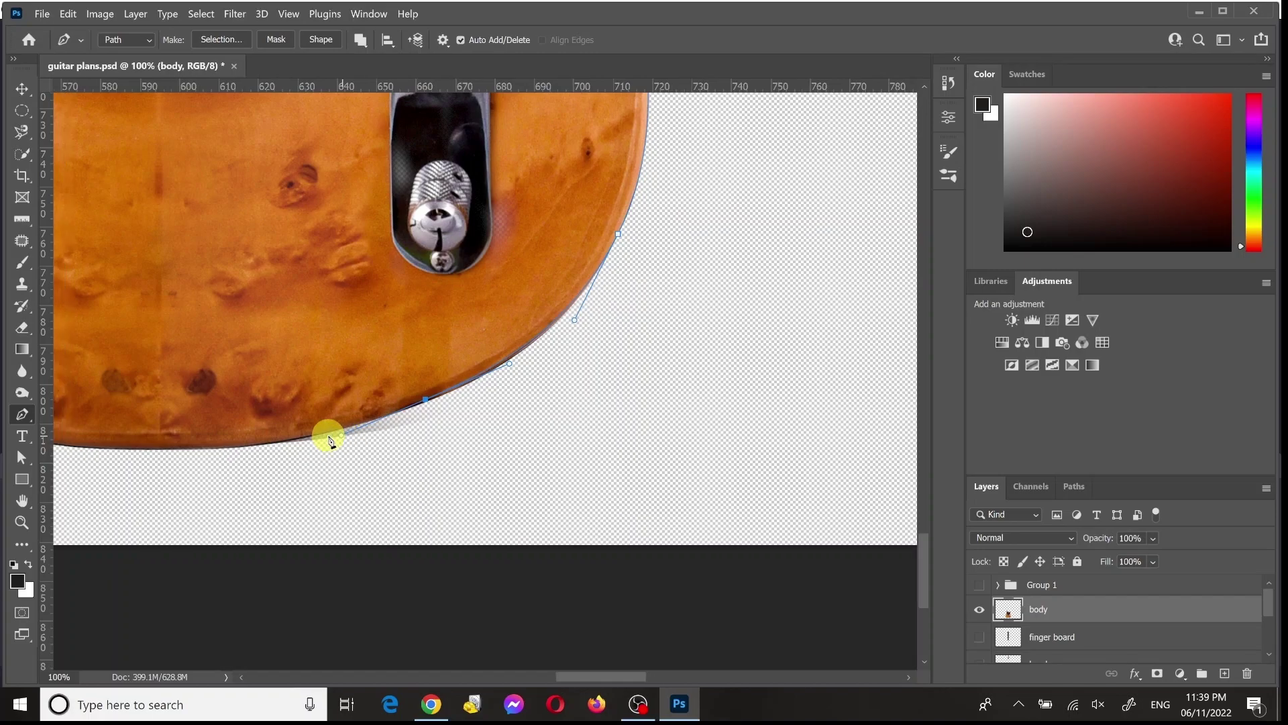
pyautogui.hscroll(-5, 328, 441)
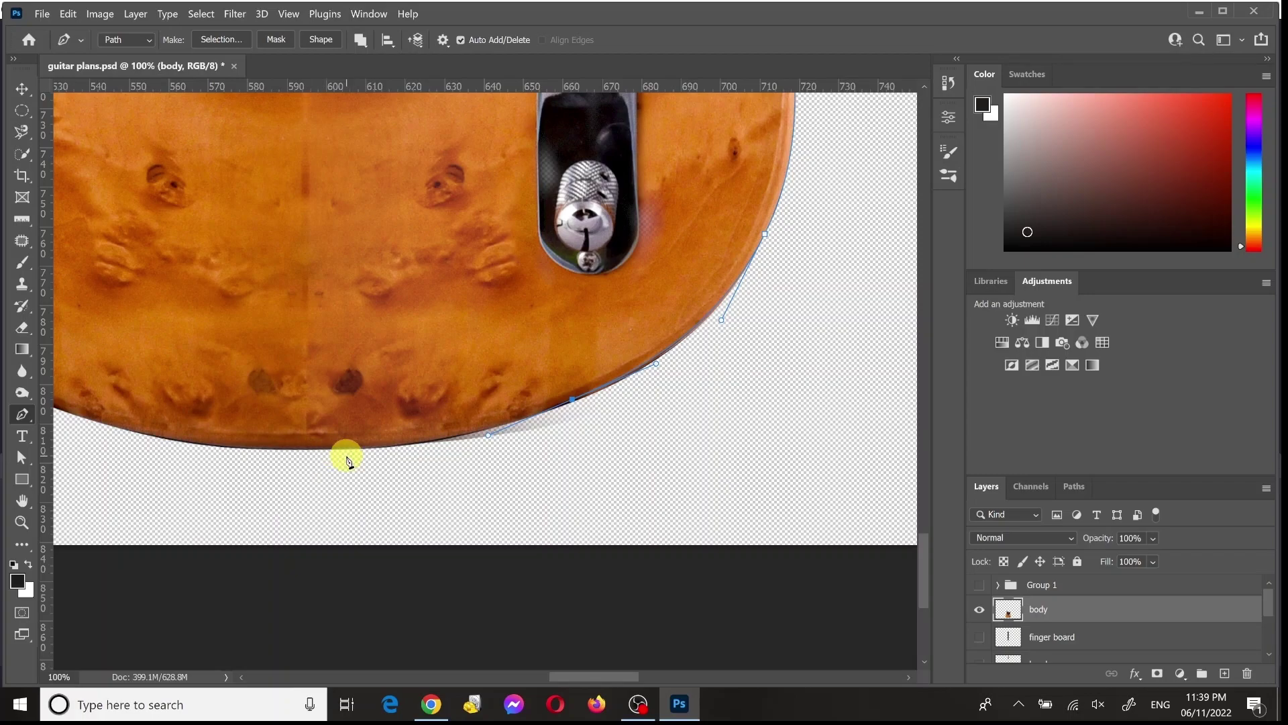
pyautogui.click(308, 448)
pyautogui.moveTo(307, 447); pyautogui.dragTo(187, 452)
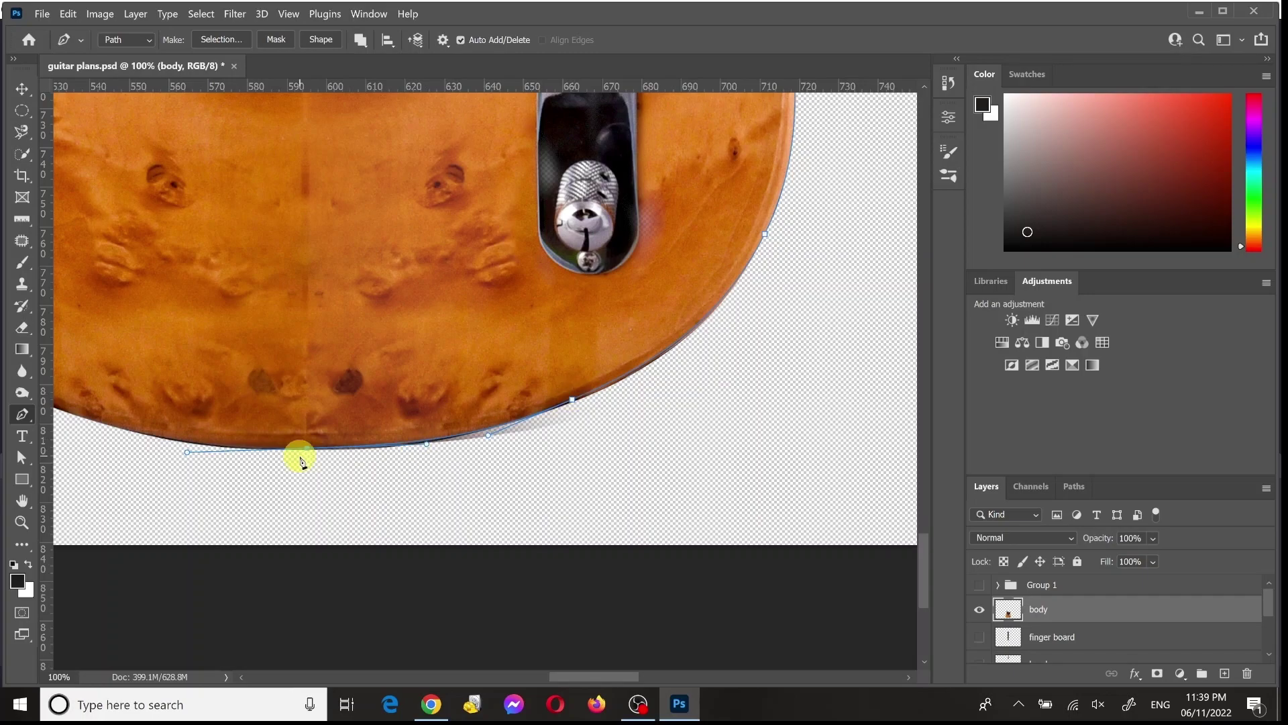
# Step: Carry the path around the opposite bottom curve and up to the lower bout's outermost edge with smooth anchors
pyautogui.hscroll(-3, 419, 511)
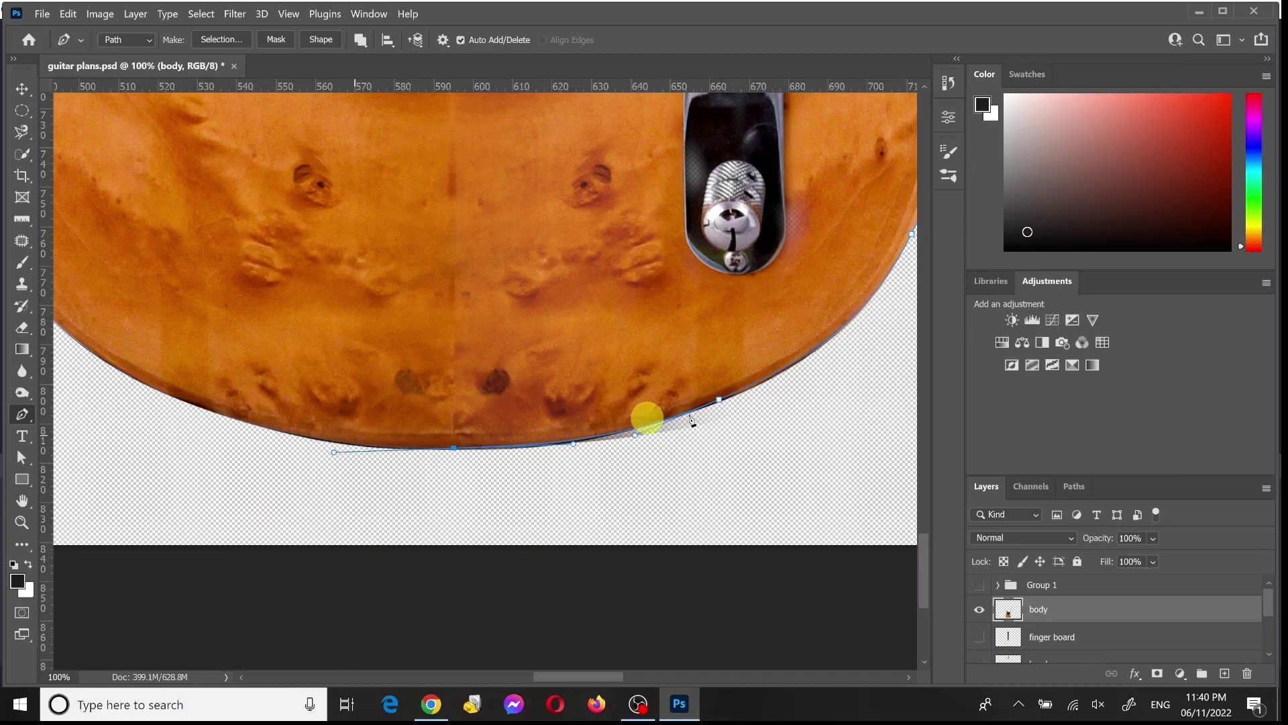
pyautogui.click(167, 396)
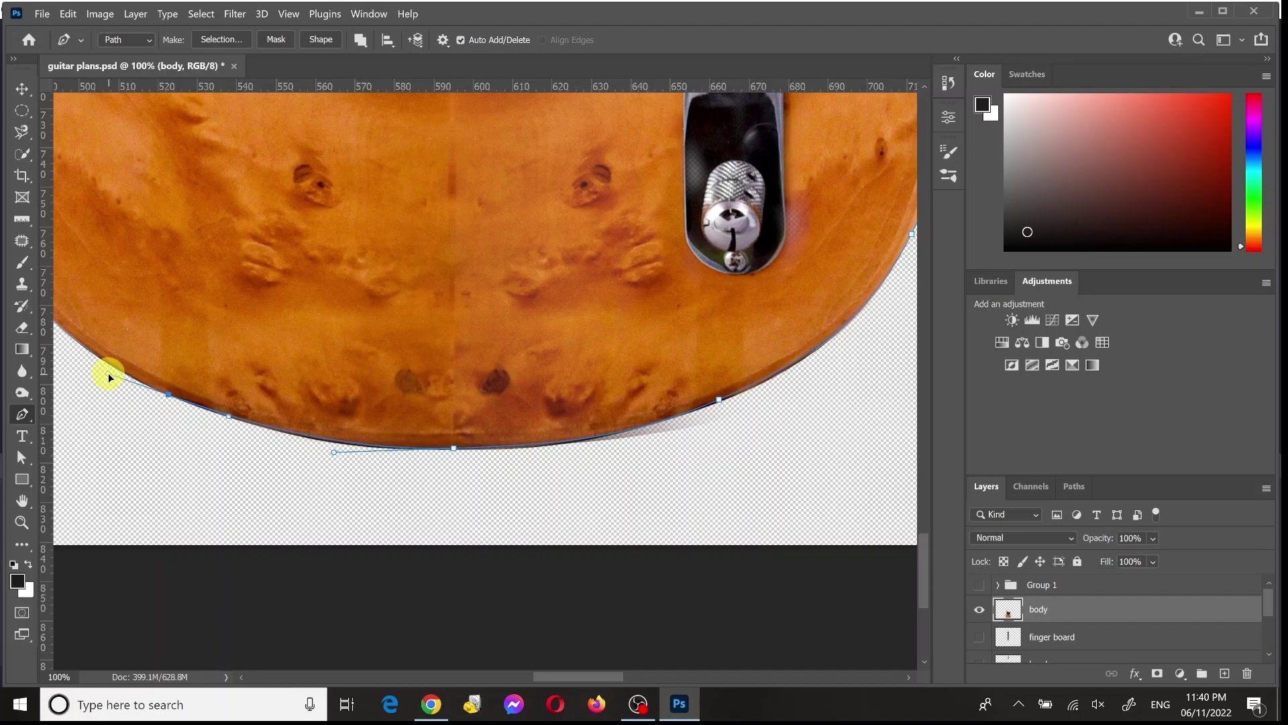
pyautogui.moveTo(107, 373); pyautogui.dragTo(96, 366)
pyautogui.hscroll(-2, 225, 369)
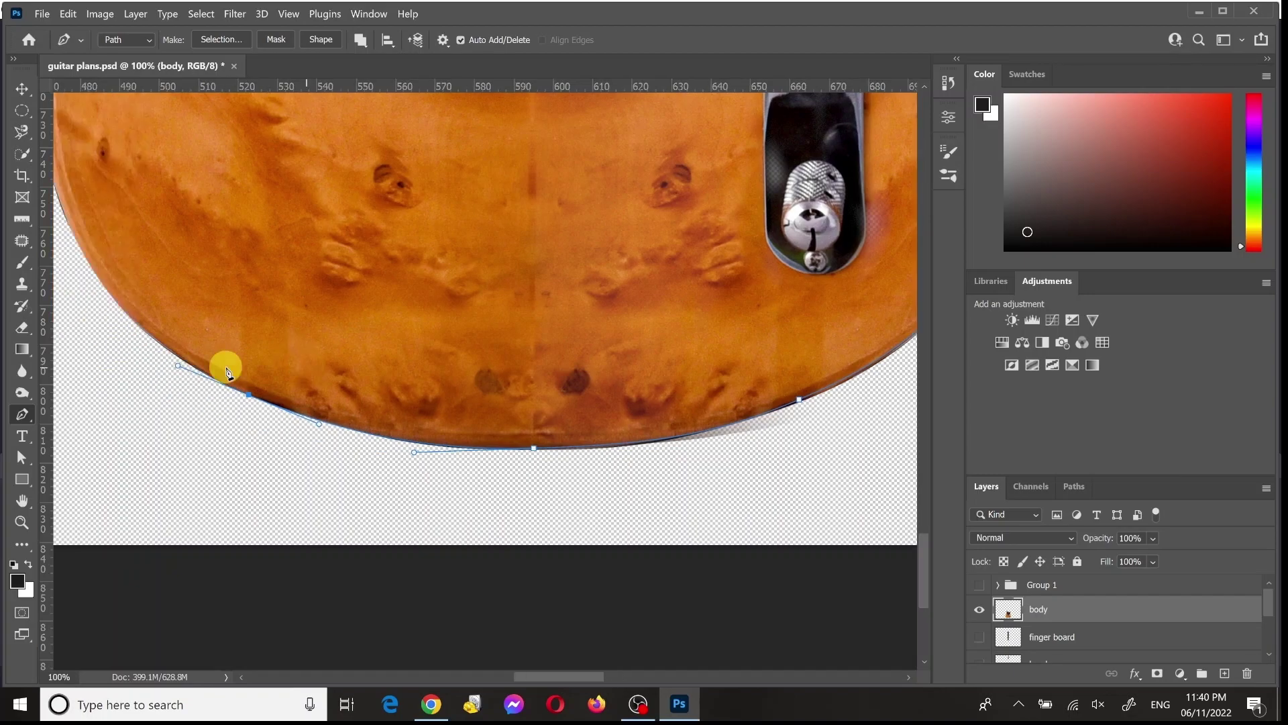
pyautogui.hscroll(-10, 225, 365)
pyautogui.scroll(5, 224, 365)
pyautogui.moveTo(482, 310); pyautogui.dragTo(462, 145)
# Step: Try placing the next anchor on the upper curve of the lower bout below the waist, and undo the attempts
pyautogui.scroll(5, 462, 145)
pyautogui.moveTo(553, 279); pyautogui.dragTo(467, 391)
pyautogui.hotkey('ctrl', 'z')
pyautogui.hotkey('ctrl', 'z')
pyautogui.hotkey('ctrl', 'z')
pyautogui.click(530, 319)
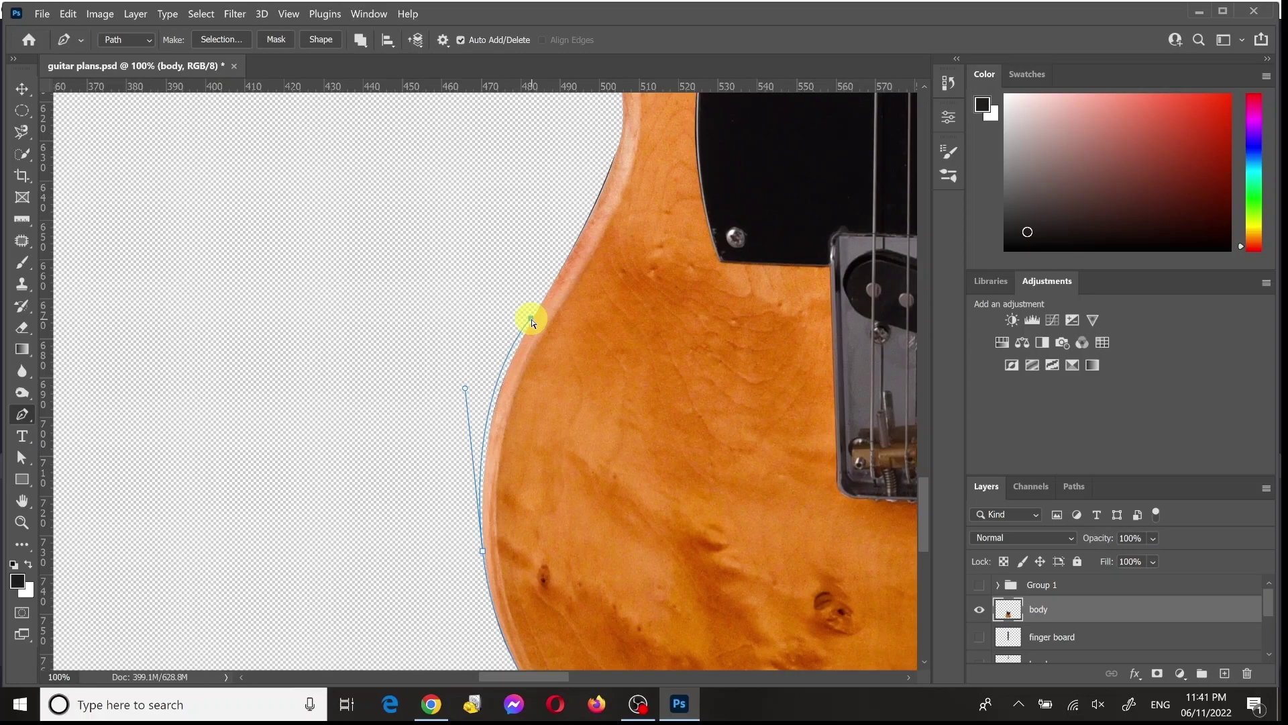
pyautogui.hotkey('ctrl', 'z')
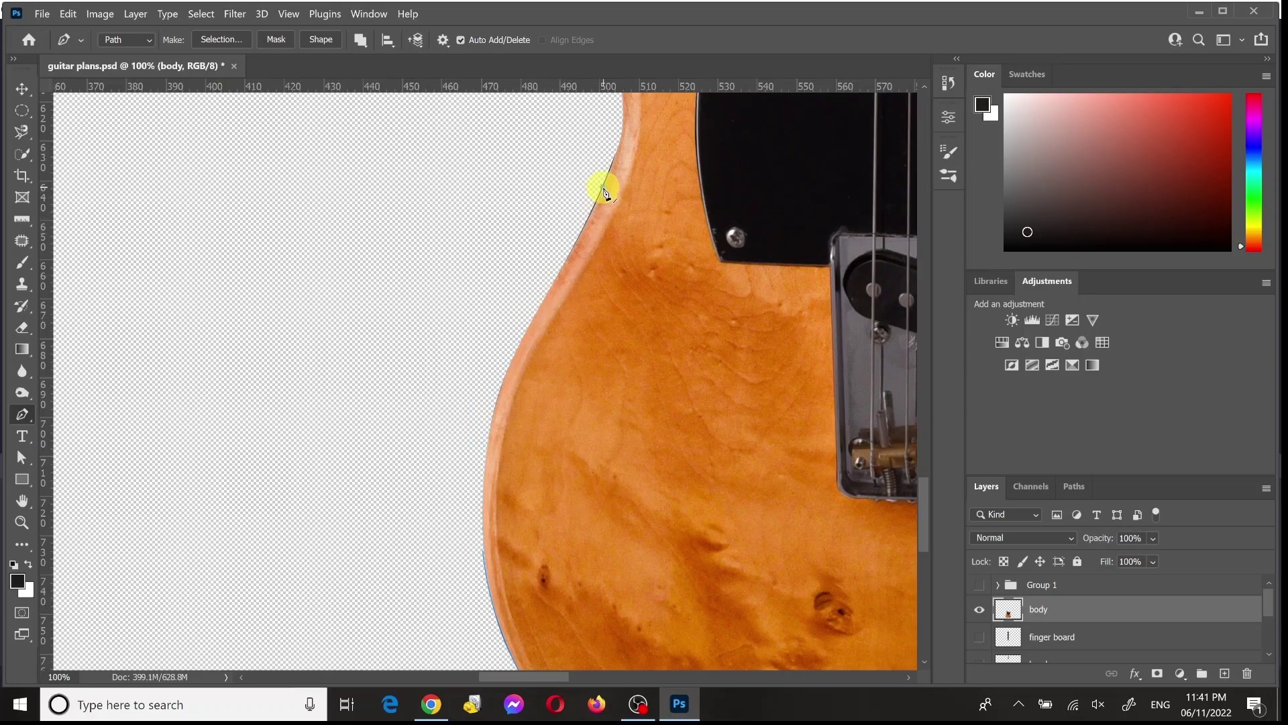
# Step: Extend the path through the waist to the upper bout's edge with three smooth anchors and adjust the waist anchor's handle
pyautogui.moveTo(591, 215); pyautogui.dragTo(620, 155)
pyautogui.scroll(3, 634, 335)
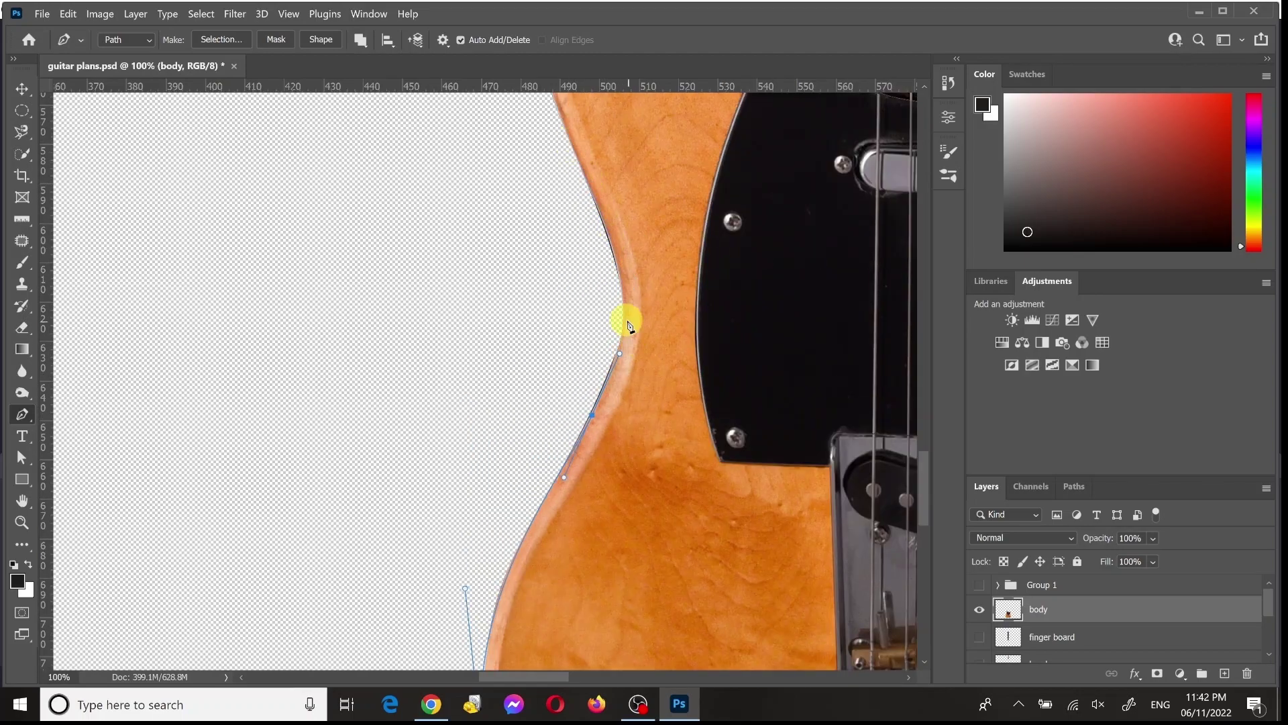
pyautogui.moveTo(624, 307); pyautogui.dragTo(623, 282)
pyautogui.scroll(3, 618, 282)
pyautogui.moveTo(541, 262); pyautogui.dragTo(537, 226)
pyautogui.moveTo(623, 482)
pyautogui.mouseDown()
pyautogui.moveTo(622, 453)
pyautogui.moveTo(623, 467)
pyautogui.mouseUp()
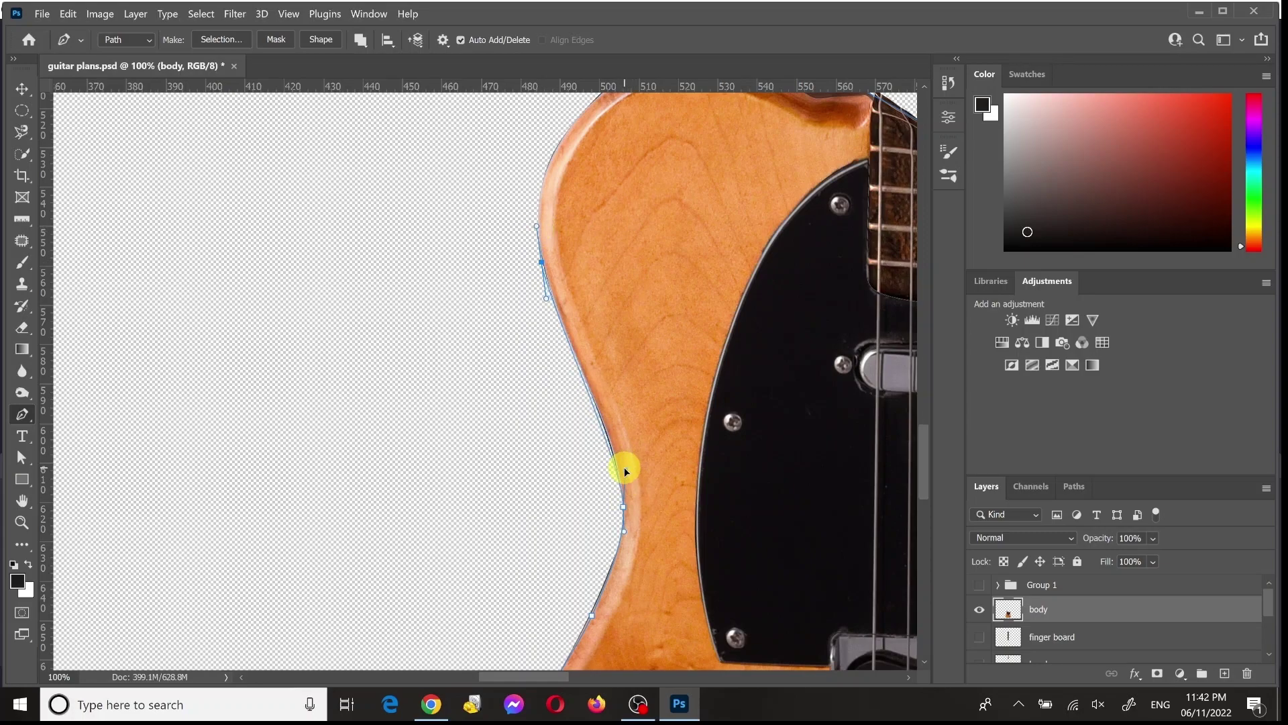
# Step: Close the path at the strap button with a smooth curve around the upper bout
pyautogui.scroll(3, 626, 461)
pyautogui.moveTo(687, 200); pyautogui.dragTo(848, 135)
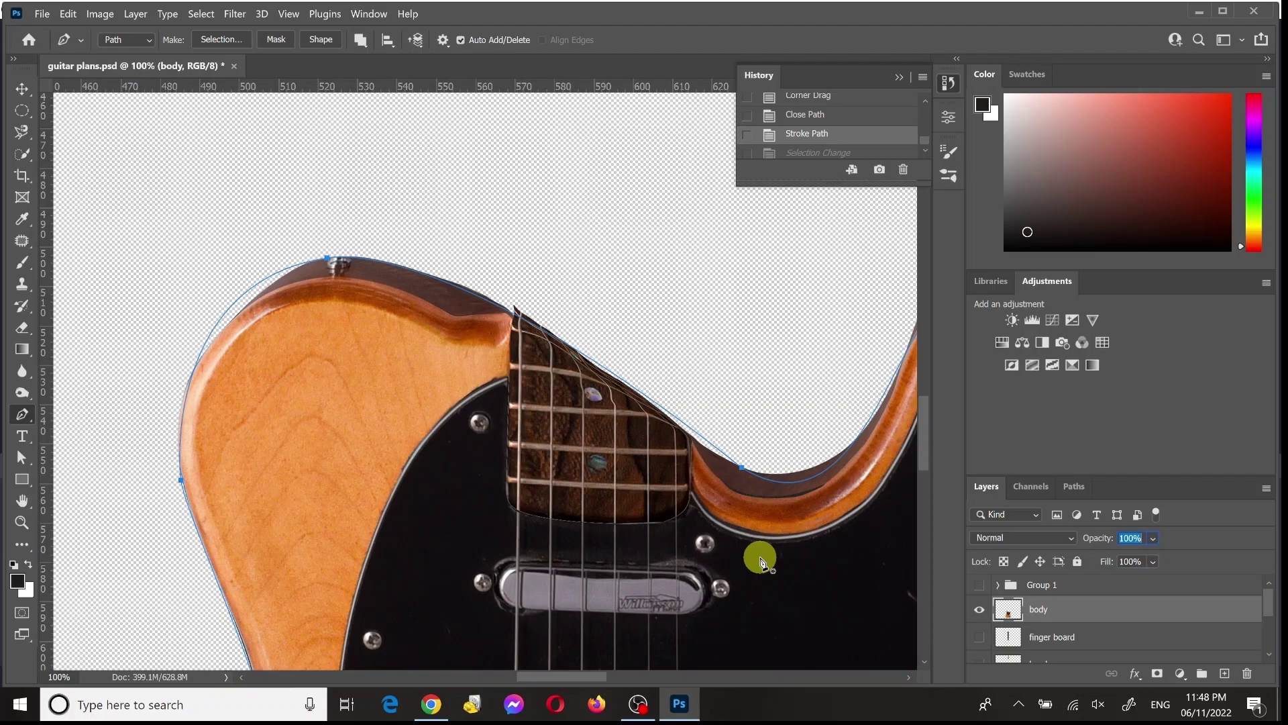
# Step: Create a new layer above the body layer and make a selection from the closed body path
pyautogui.click(1225, 674)
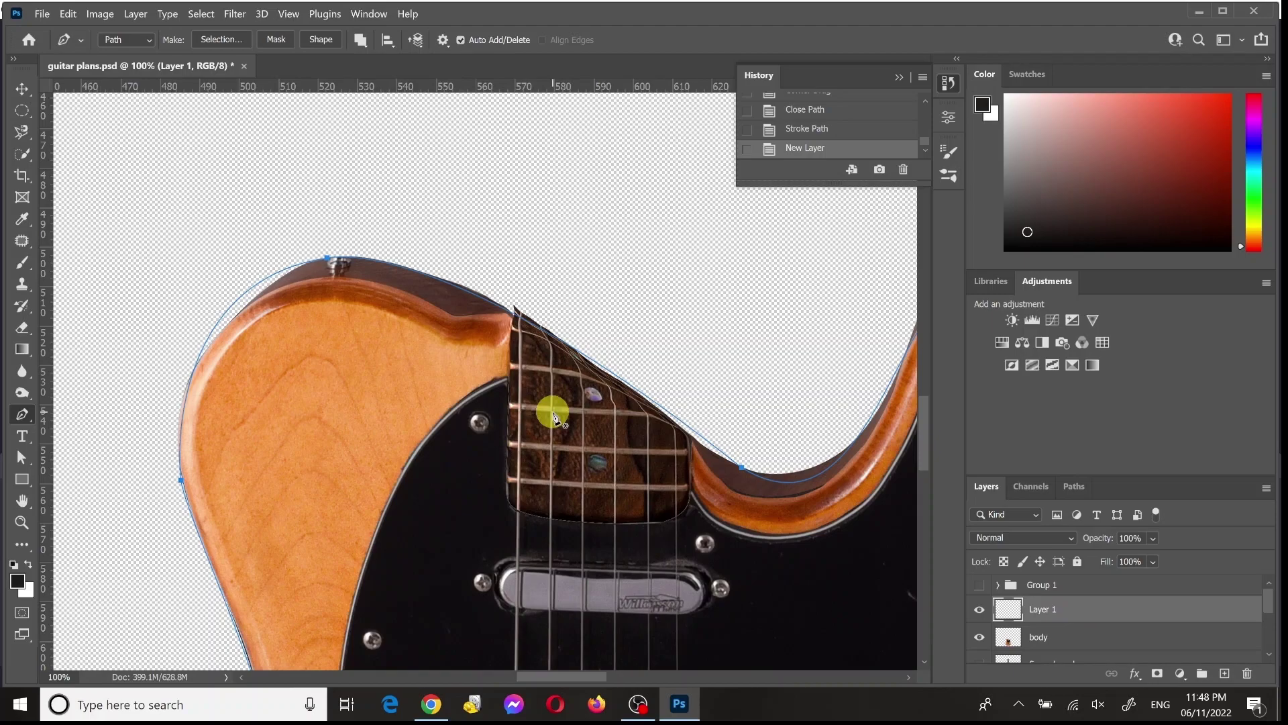
pyautogui.rightClick(406, 380)
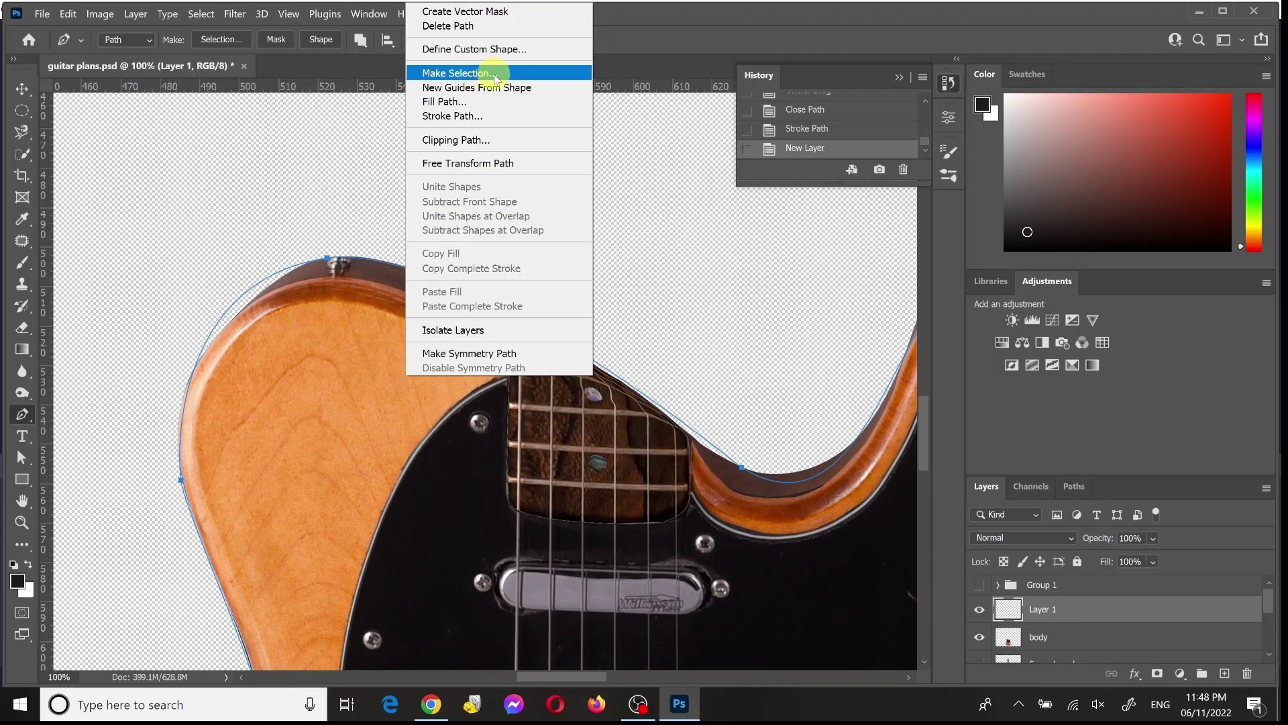
pyautogui.click(474, 76)
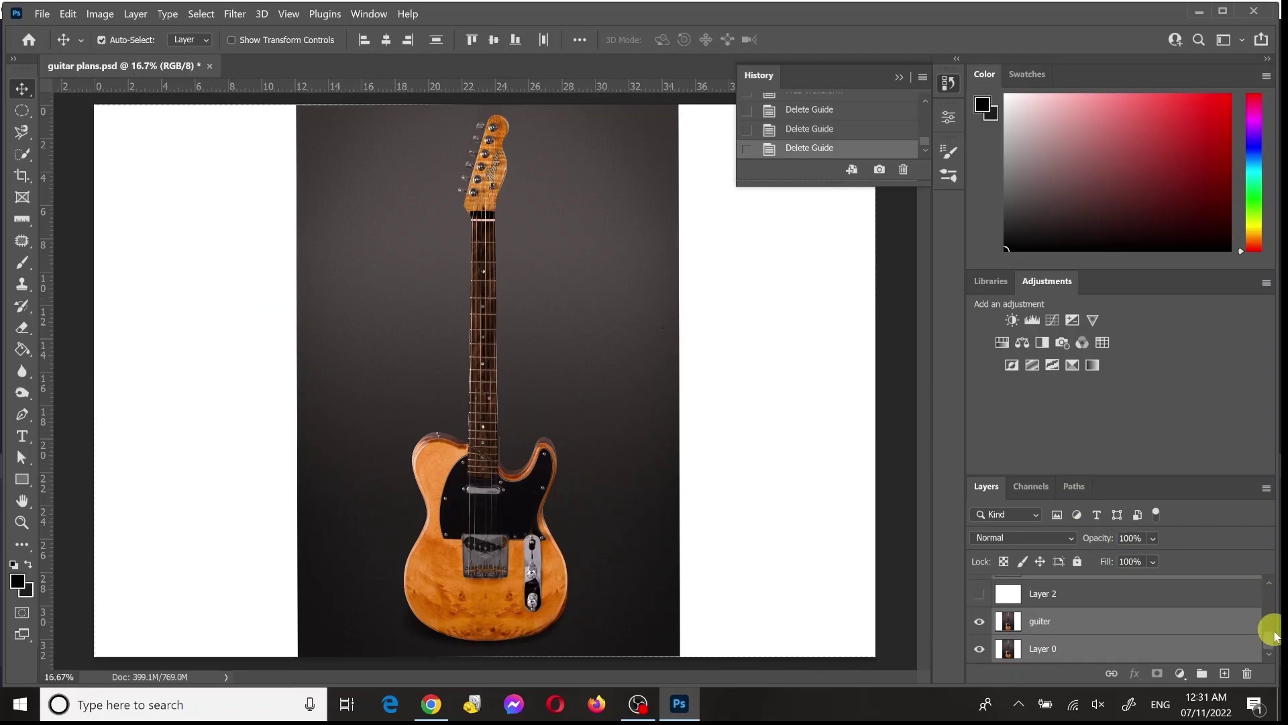
# Step: Replace the multiple layer selection by selecting Lbody lineayer 1 and then only the body layer
pyautogui.scroll(5, 1213, 616)
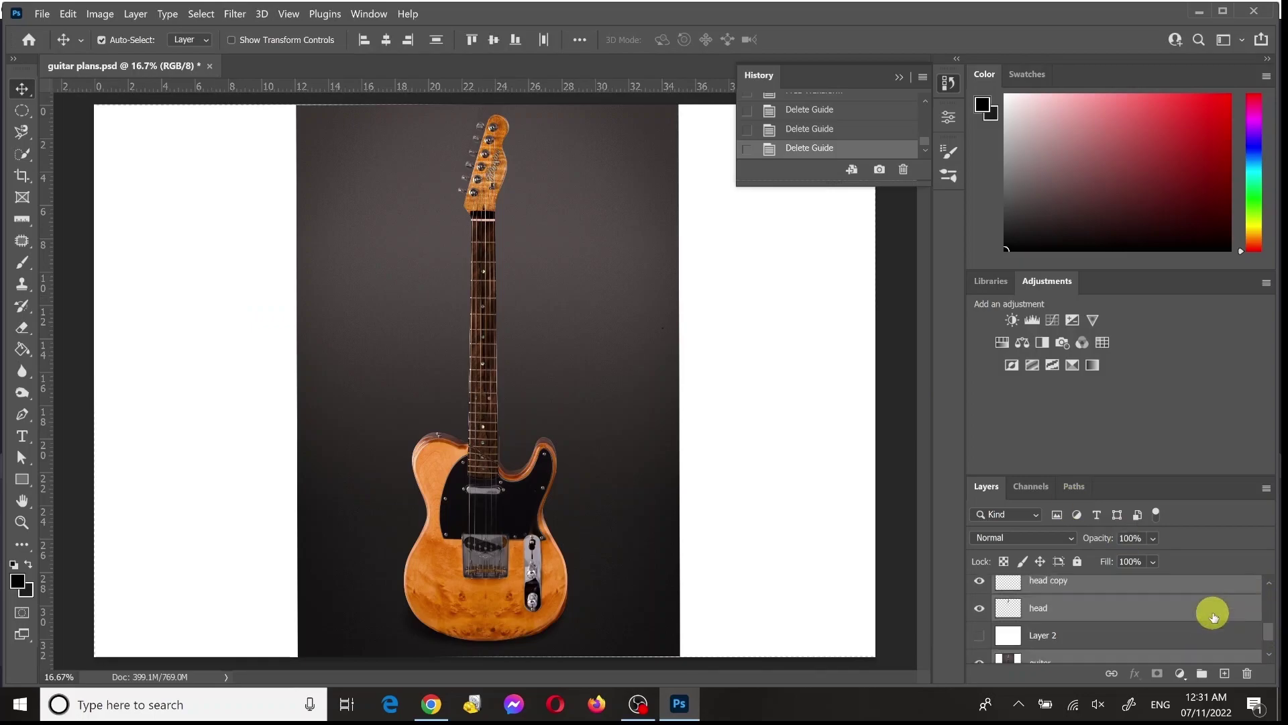
pyautogui.click(1116, 637)
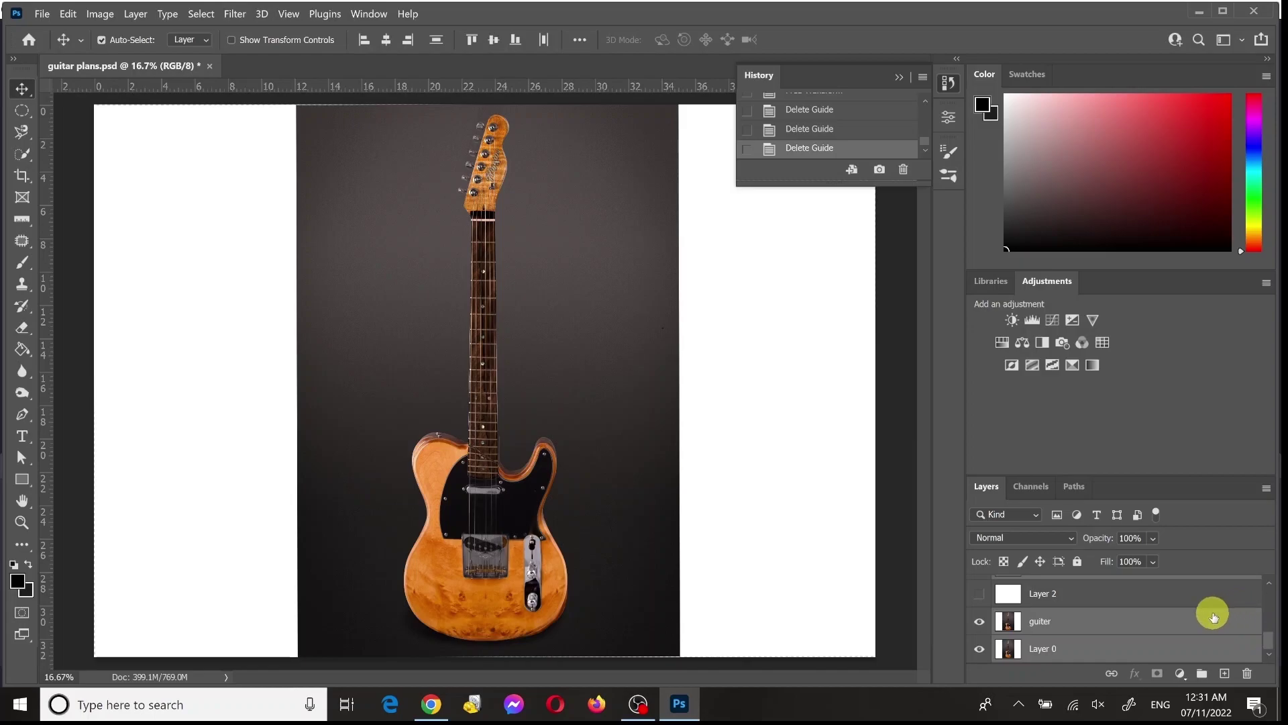
pyautogui.scroll(5, 1213, 616)
pyautogui.click(1171, 610)
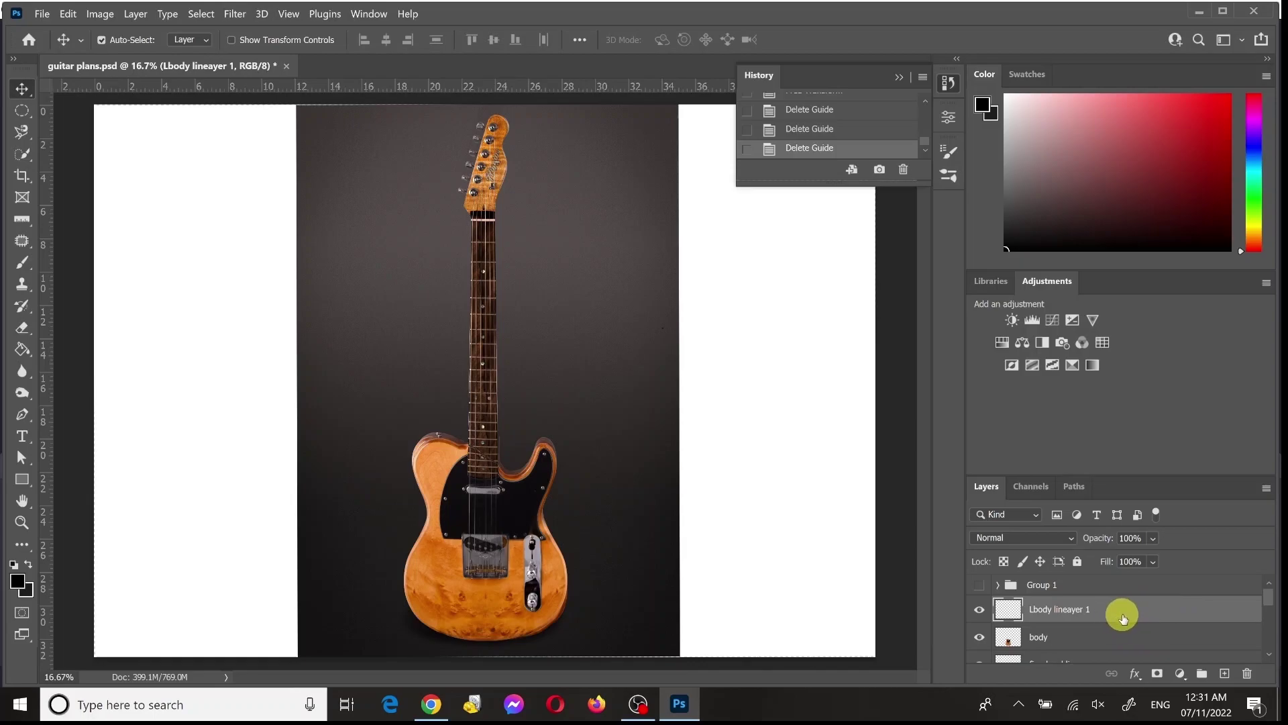
pyautogui.click(1116, 638)
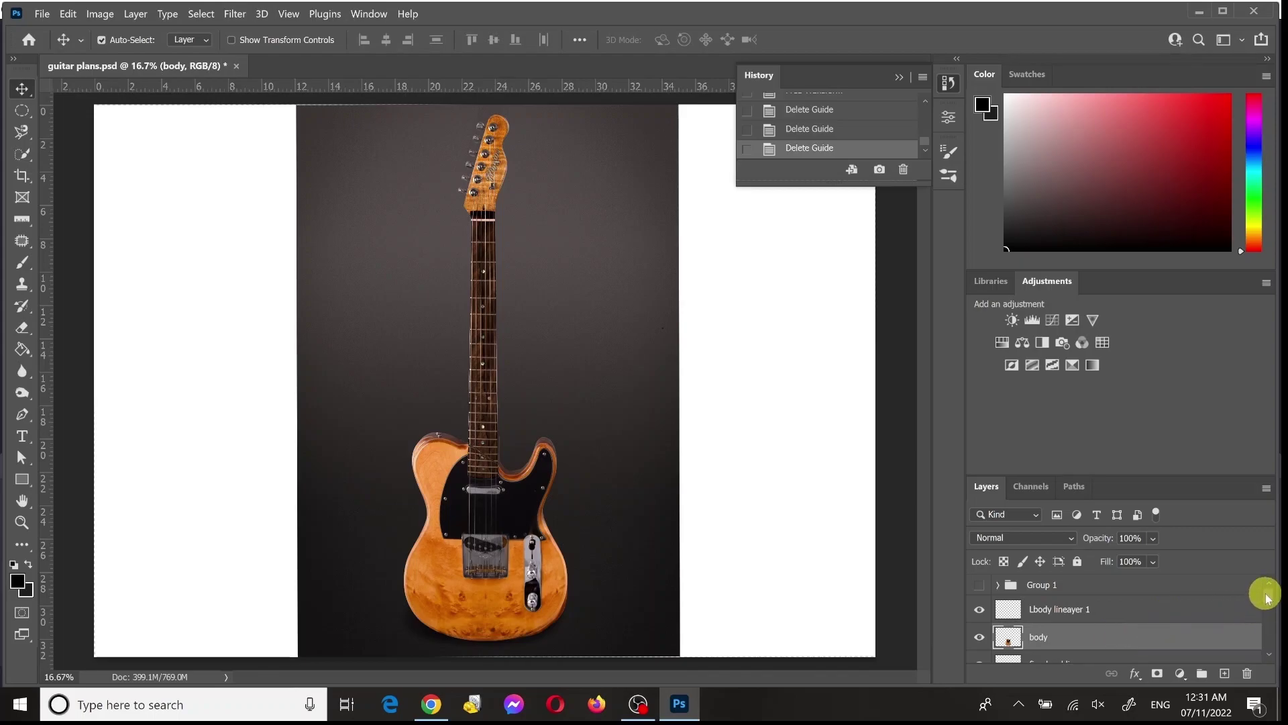
# Step: Turn the visibility of Layer 2 on and off again
pyautogui.moveTo(1268, 597); pyautogui.dragTo(1272, 636)
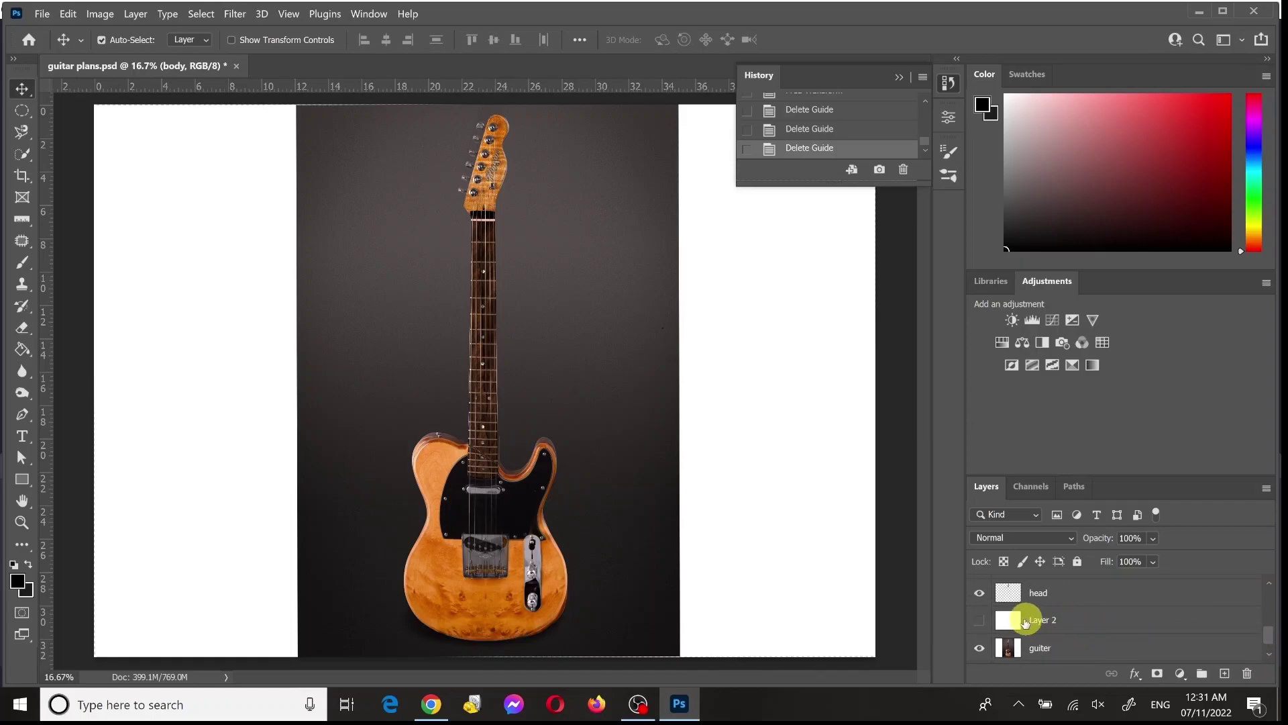
pyautogui.click(981, 620)
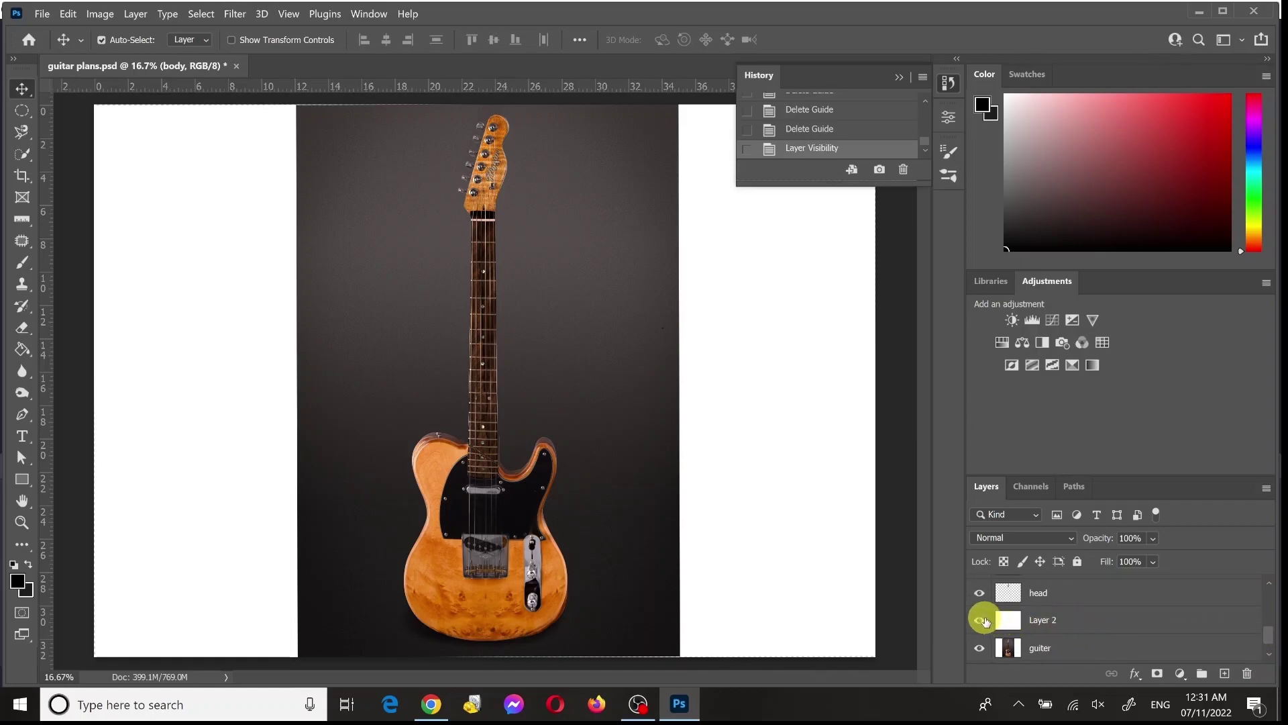
pyautogui.click(984, 620)
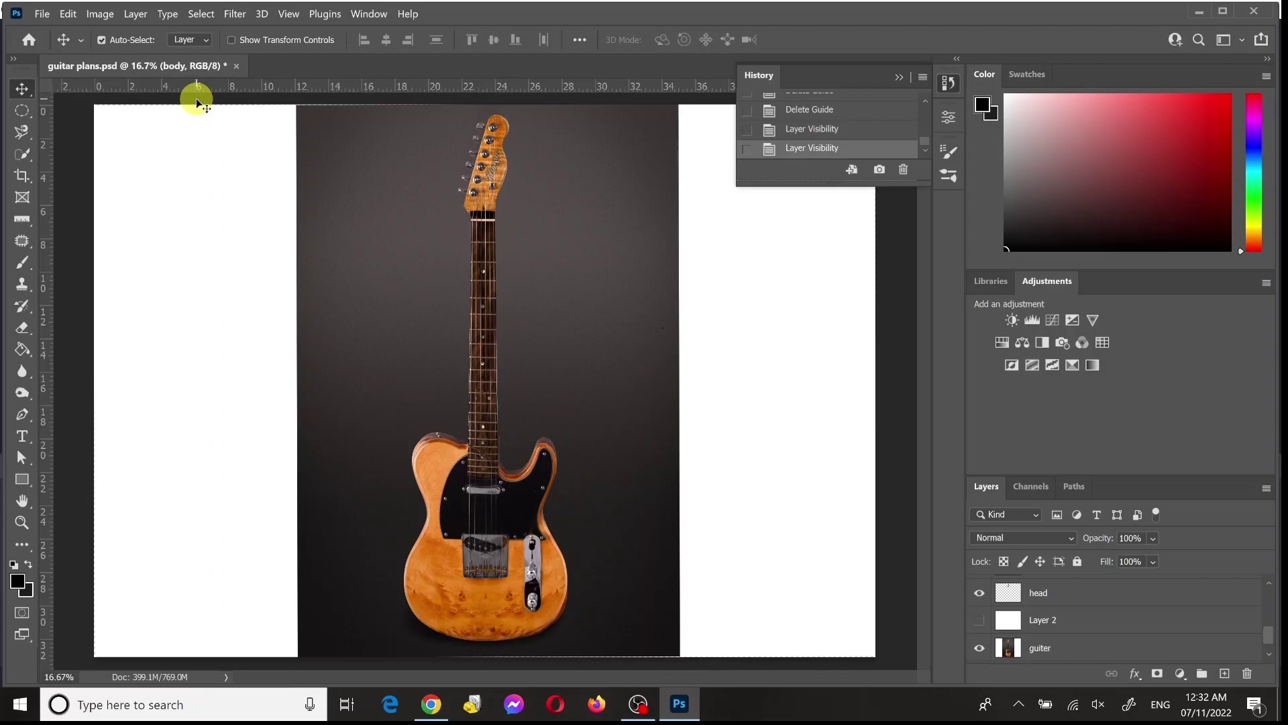
# Step: Select all visible guitar layers together and rotate them 90° clockwise so the guitar lies horizontally
pyautogui.moveTo(196, 98); pyautogui.dragTo(829, 666)
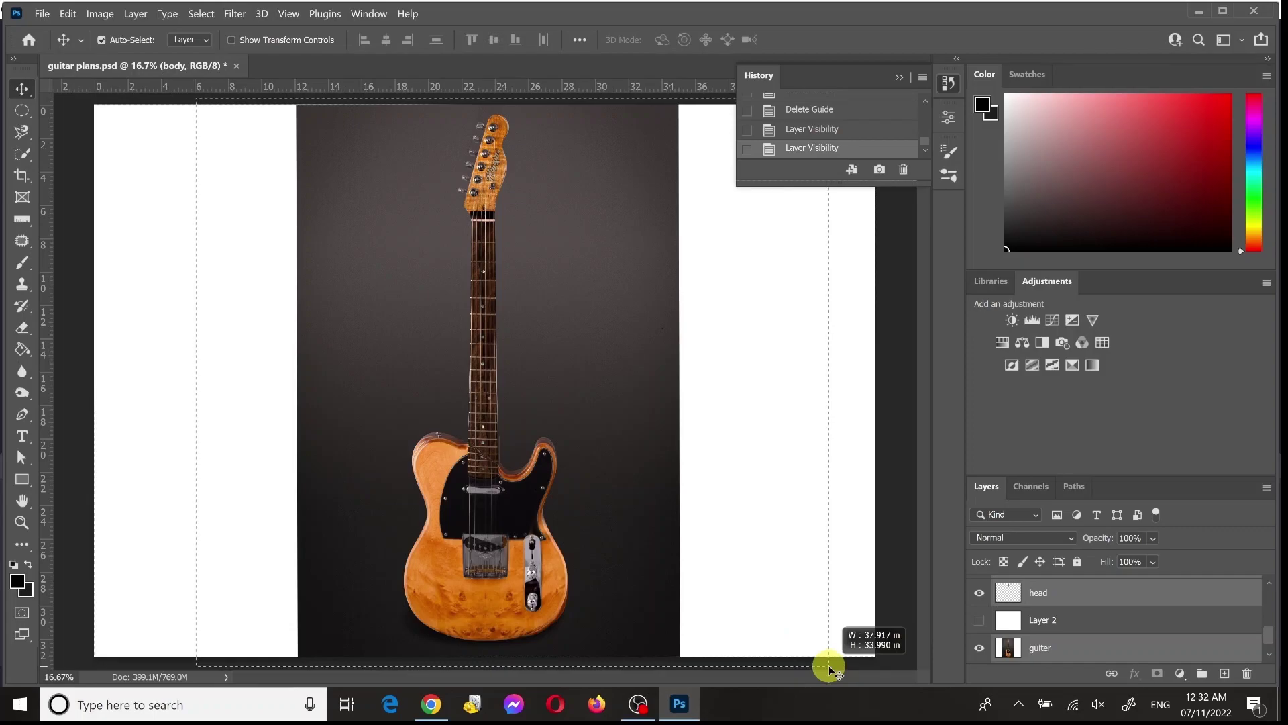
pyautogui.moveTo(830, 666); pyautogui.dragTo(829, 666)
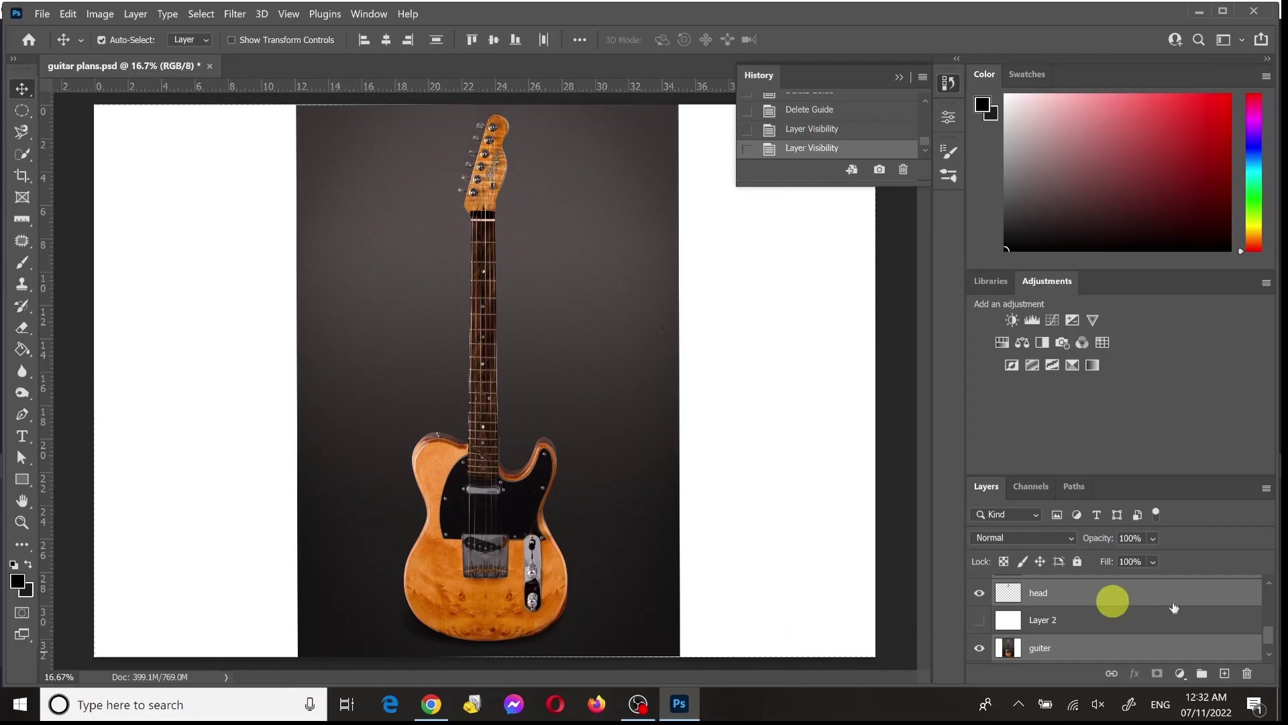
pyautogui.moveTo(1270, 640); pyautogui.dragTo(1231, 629)
pyautogui.scroll(5, 1229, 627)
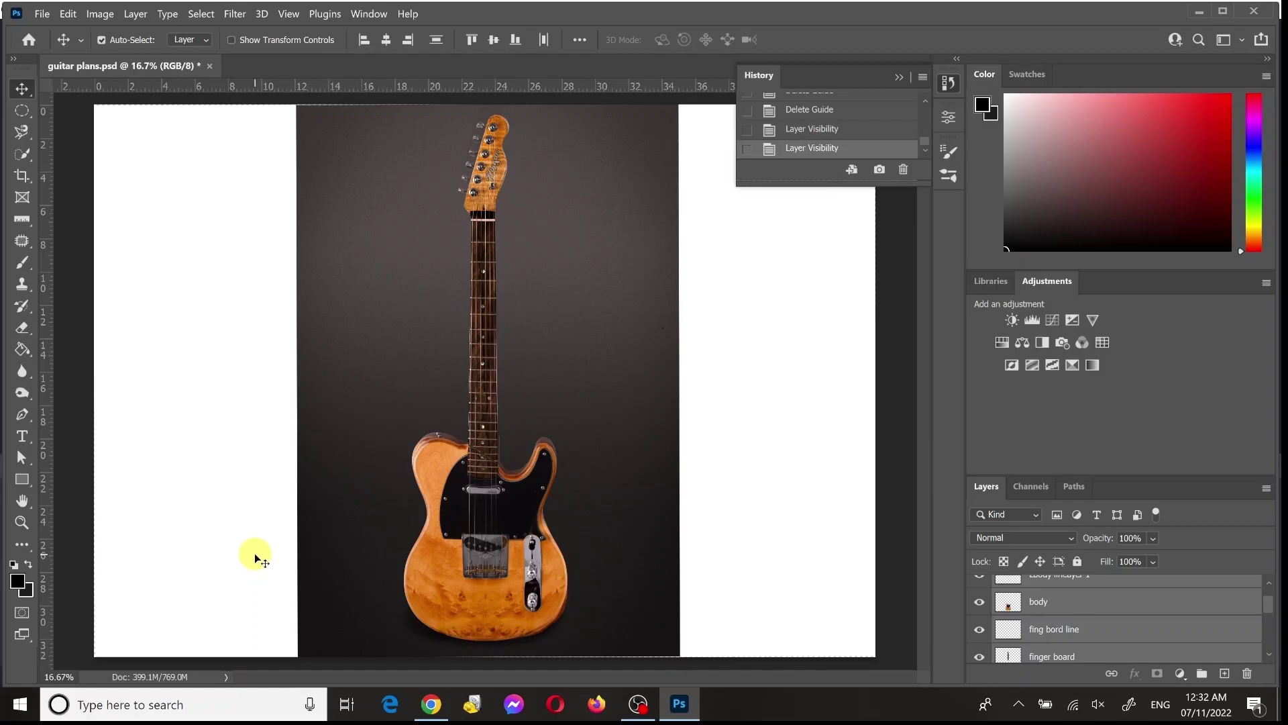
pyautogui.hotkey('ctrl', 't')
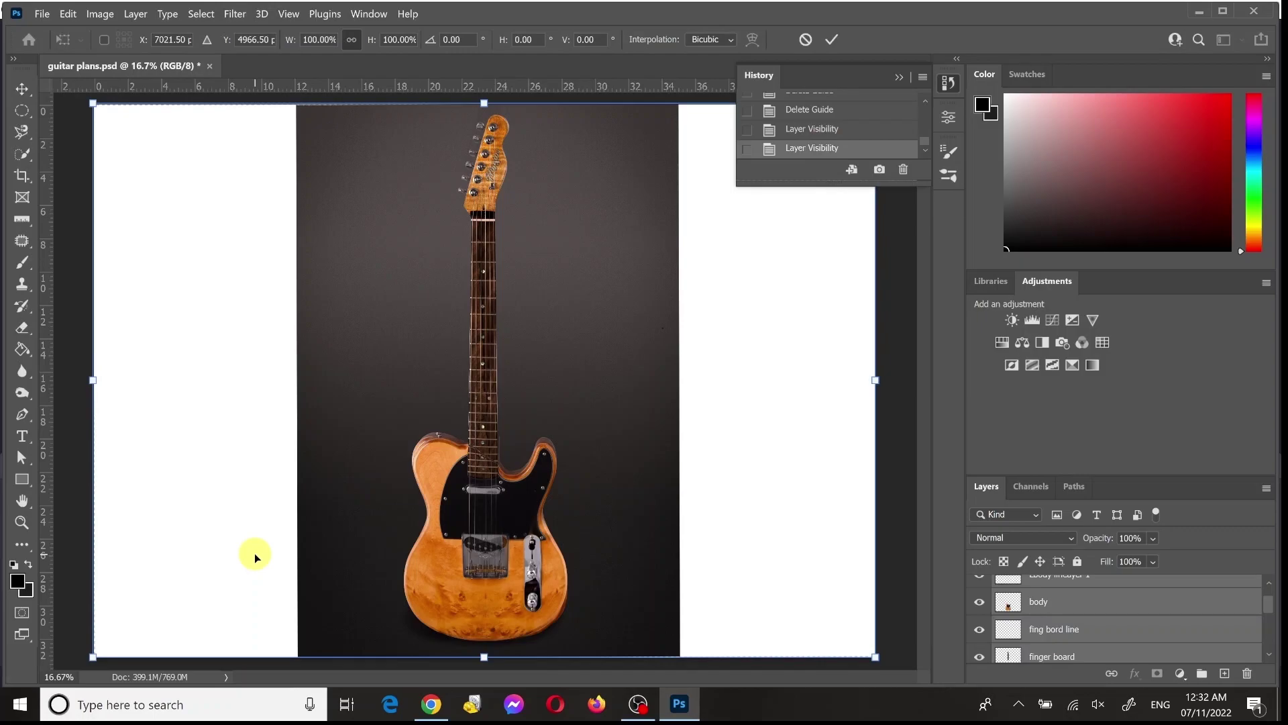
pyautogui.rightClick(577, 401)
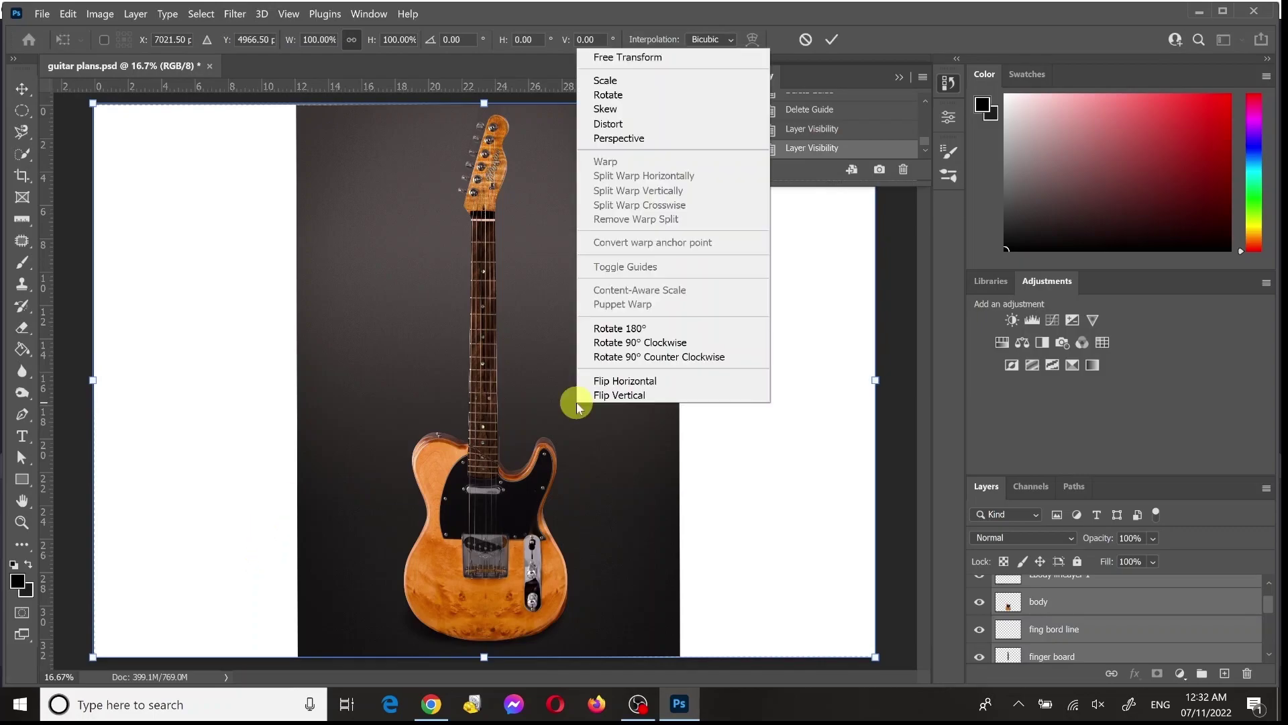
pyautogui.click(612, 343)
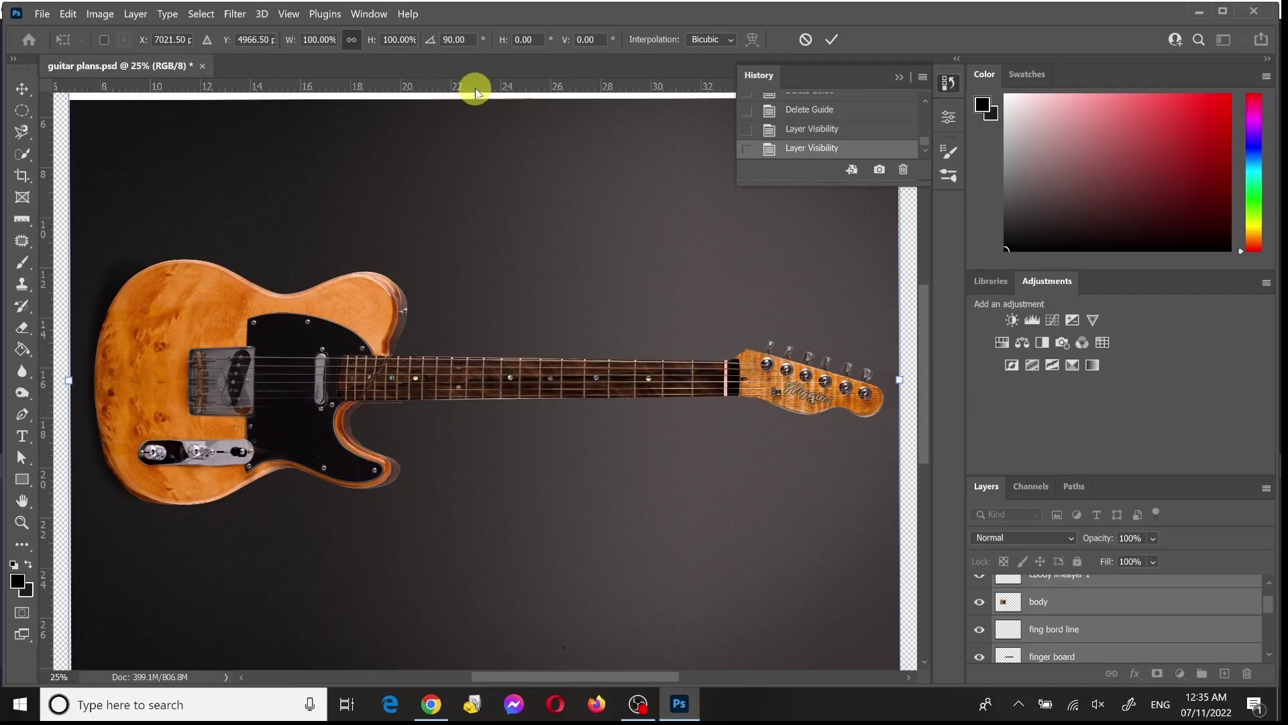
# Step: Add a horizontal guide along the neck's centreline through the fret dots, at about Y 16.43 in
pyautogui.moveTo(476, 89); pyautogui.dragTo(466, 338)
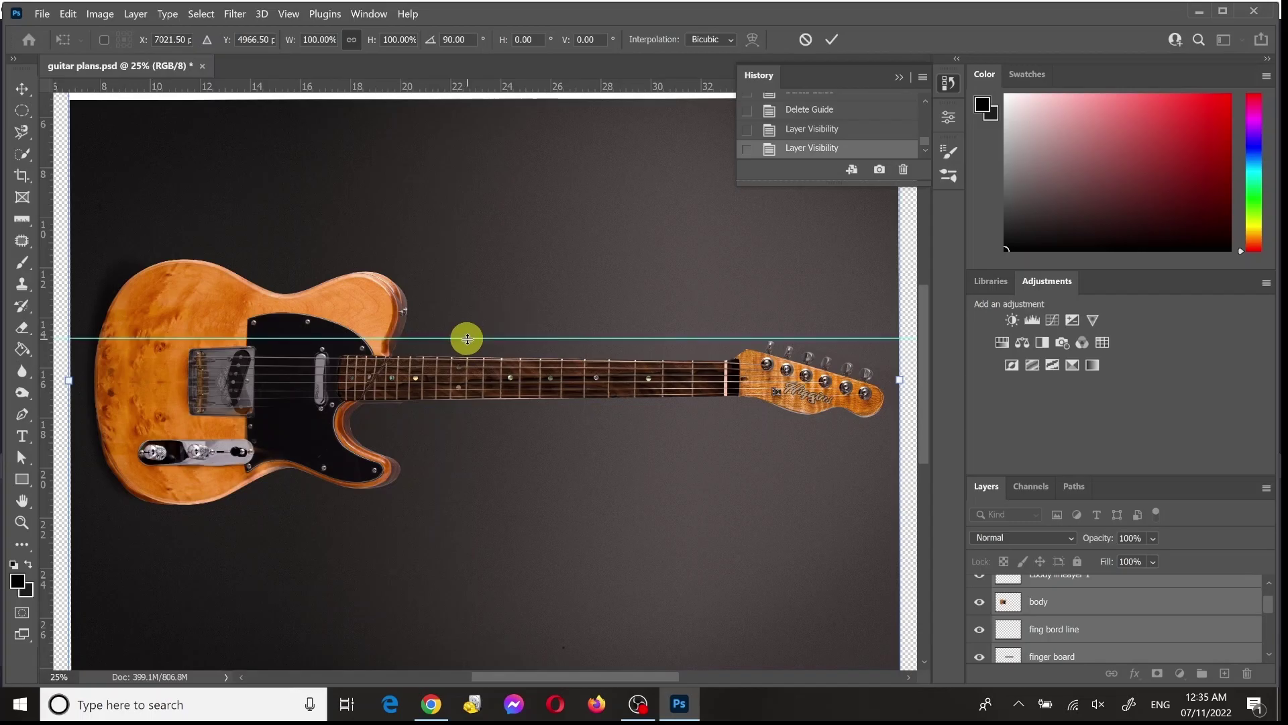
pyautogui.scroll(3, 483, 397)
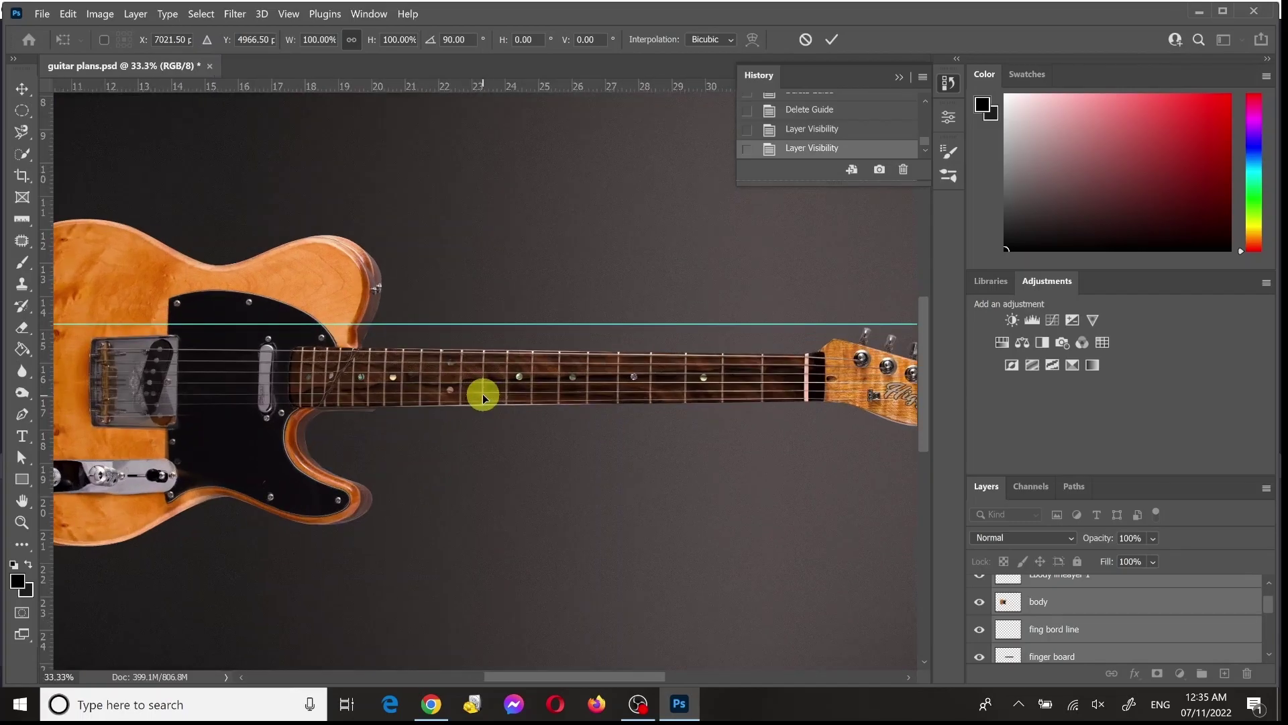
pyautogui.scroll(2, 483, 397)
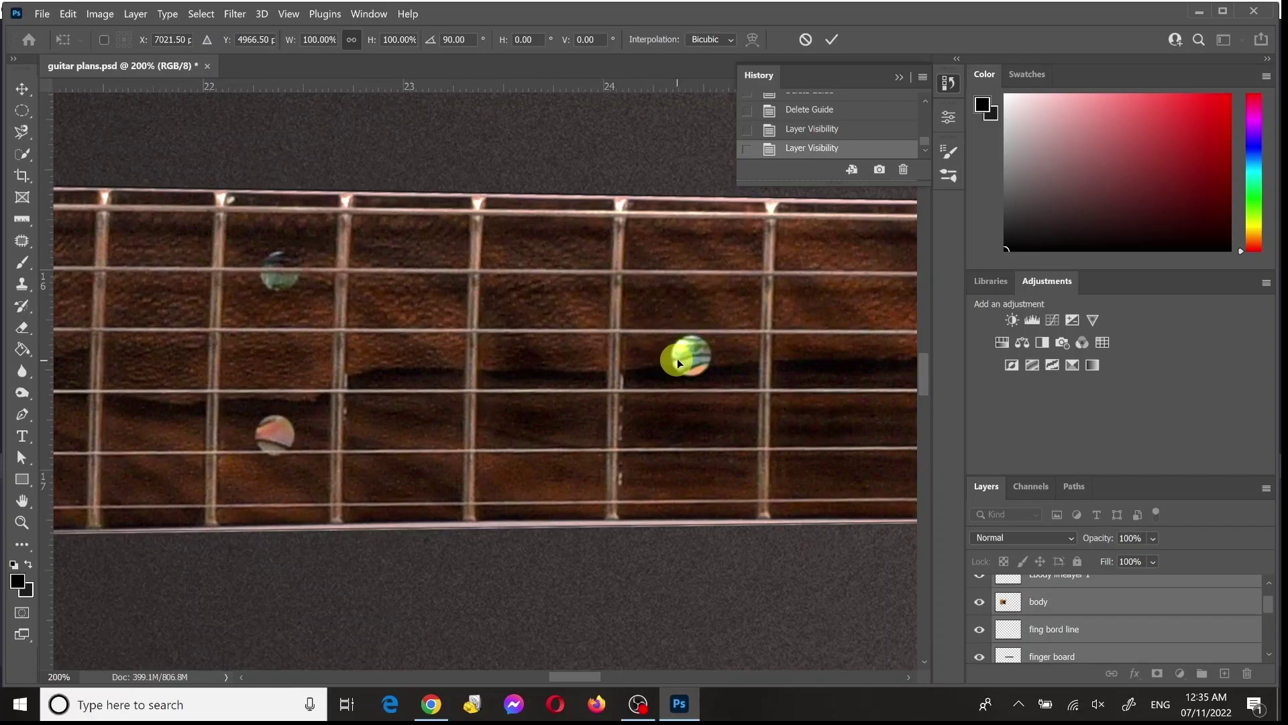
pyautogui.scroll(1, 652, 328)
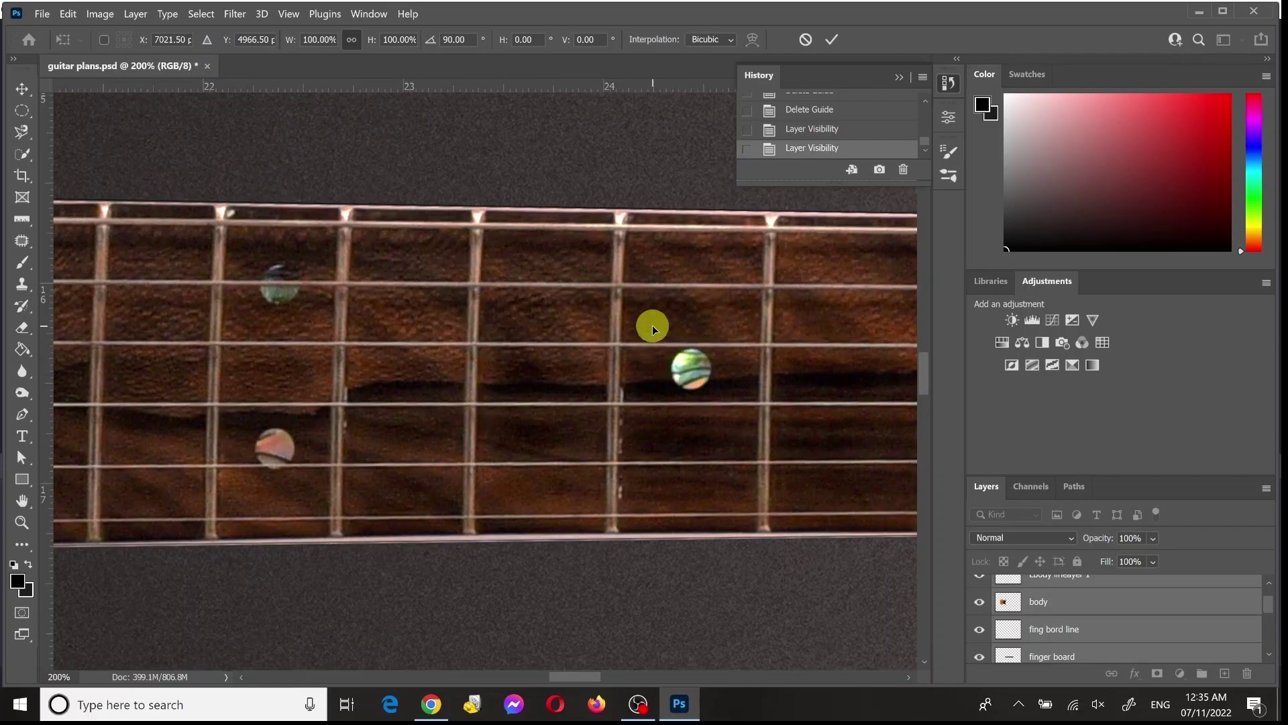
pyautogui.scroll(4, 627, 375)
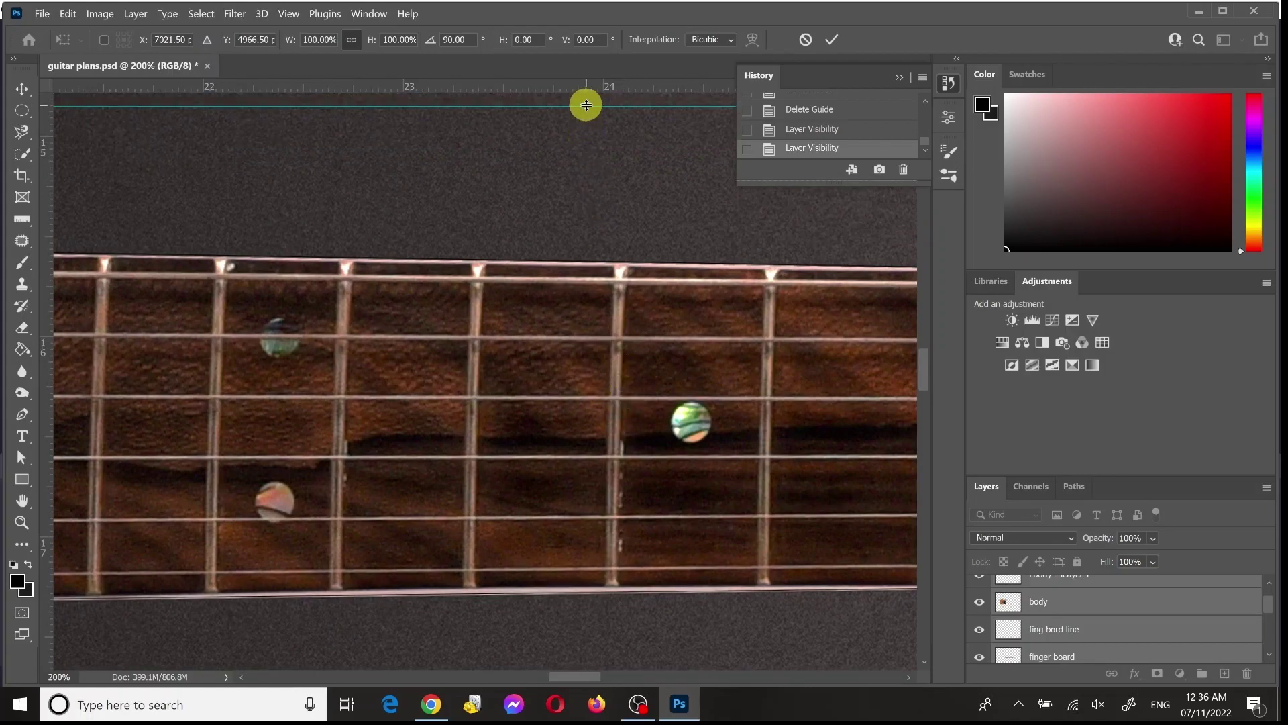
pyautogui.moveTo(586, 107); pyautogui.dragTo(634, 422)
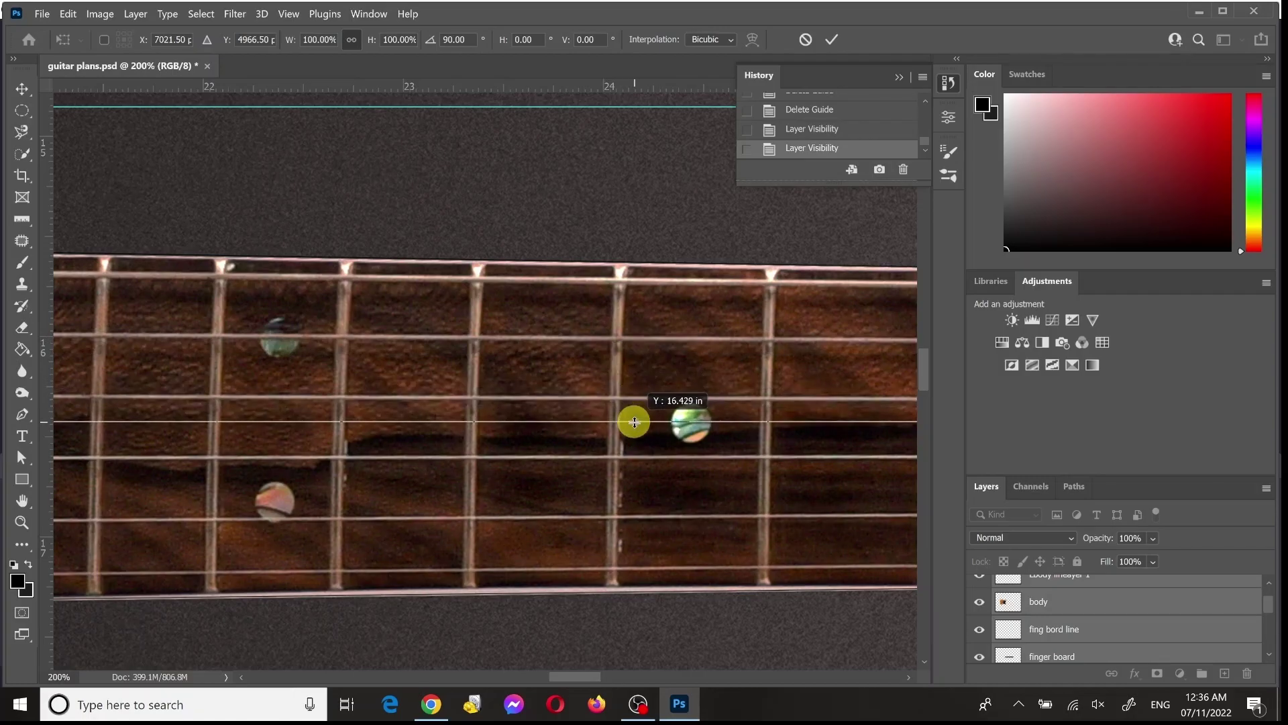
pyautogui.moveTo(634, 422); pyautogui.dragTo(558, 423)
# Step: Add a vertical guide at the guitar's nut, where the neck meets the headstock
pyautogui.hotkey('ctrl', '-')
pyautogui.hotkey('ctrl', '-')
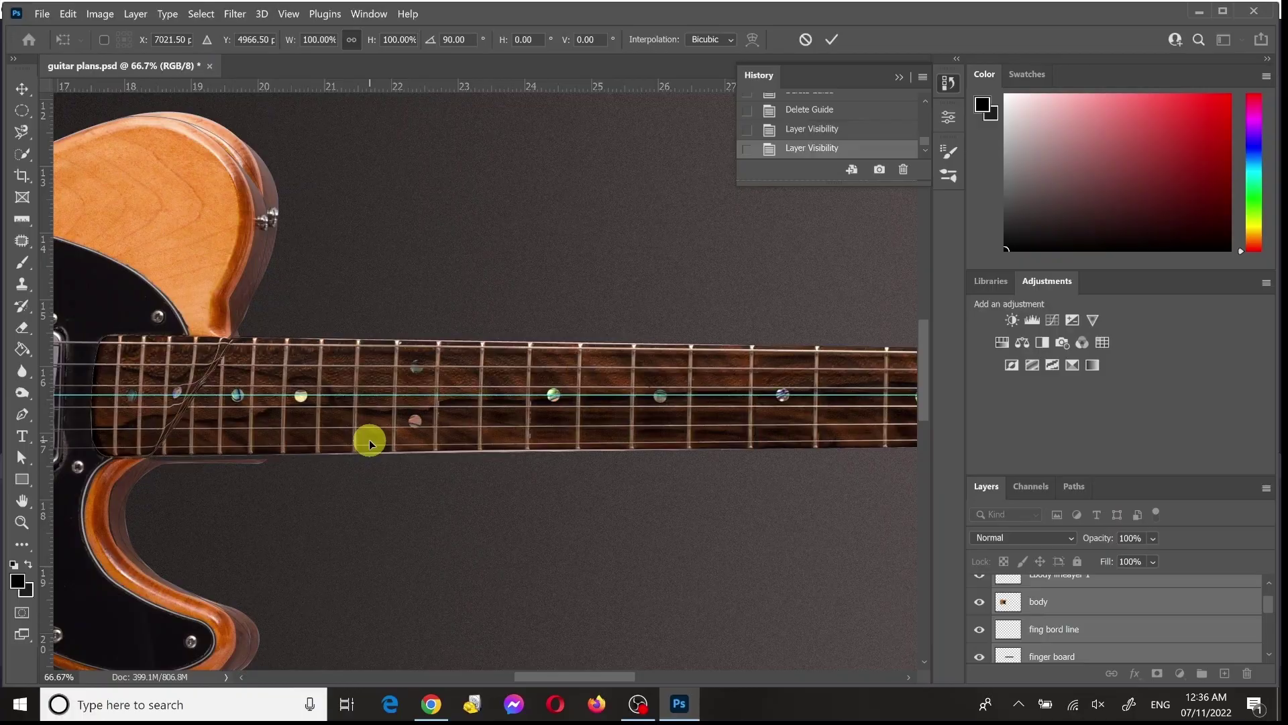
pyautogui.hotkey('ctrl', '-')
pyautogui.hotkey('ctrl', '-')
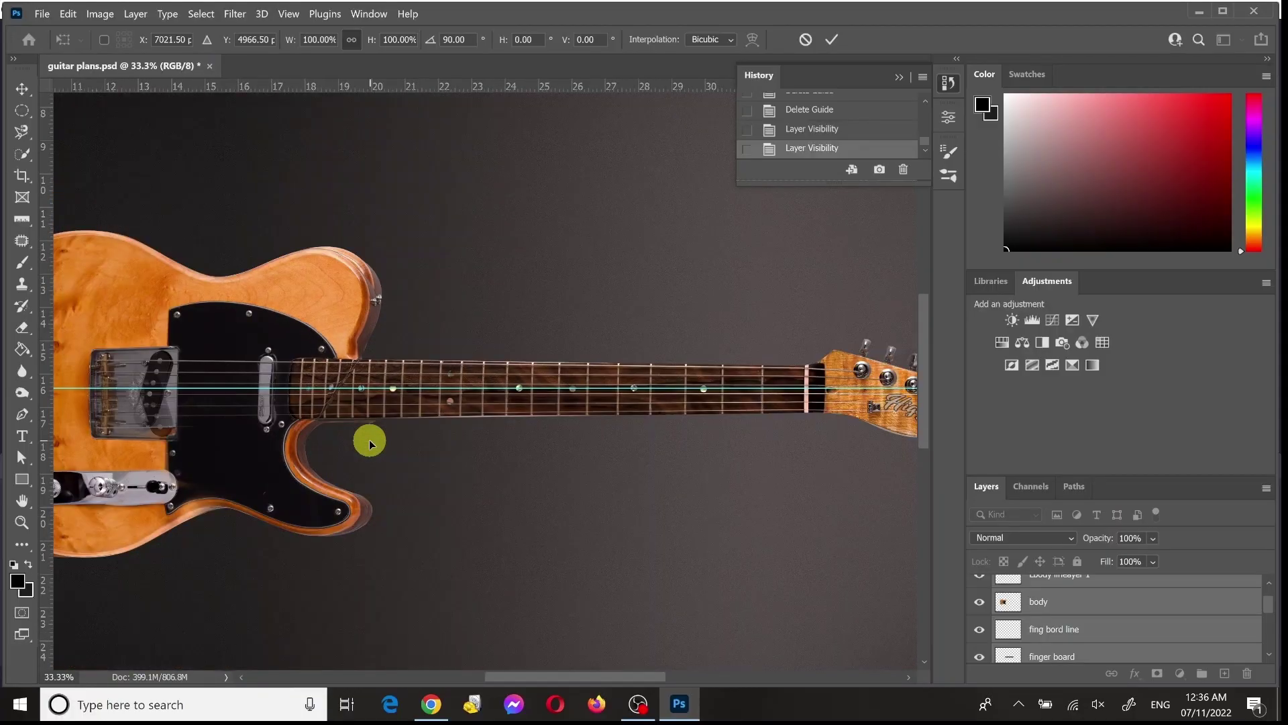
pyautogui.hotkey('ctrl', '-')
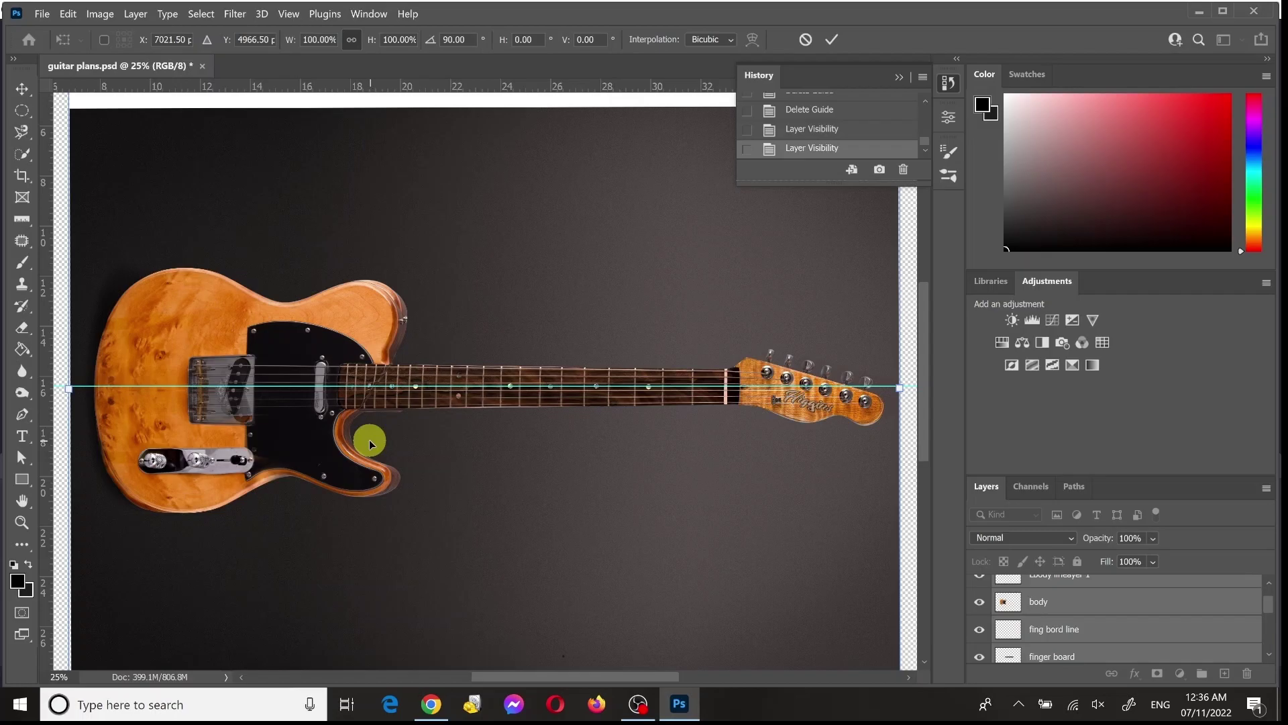
pyautogui.hotkey('ctrl', '-')
pyautogui.hotkey('ctrl', '-')
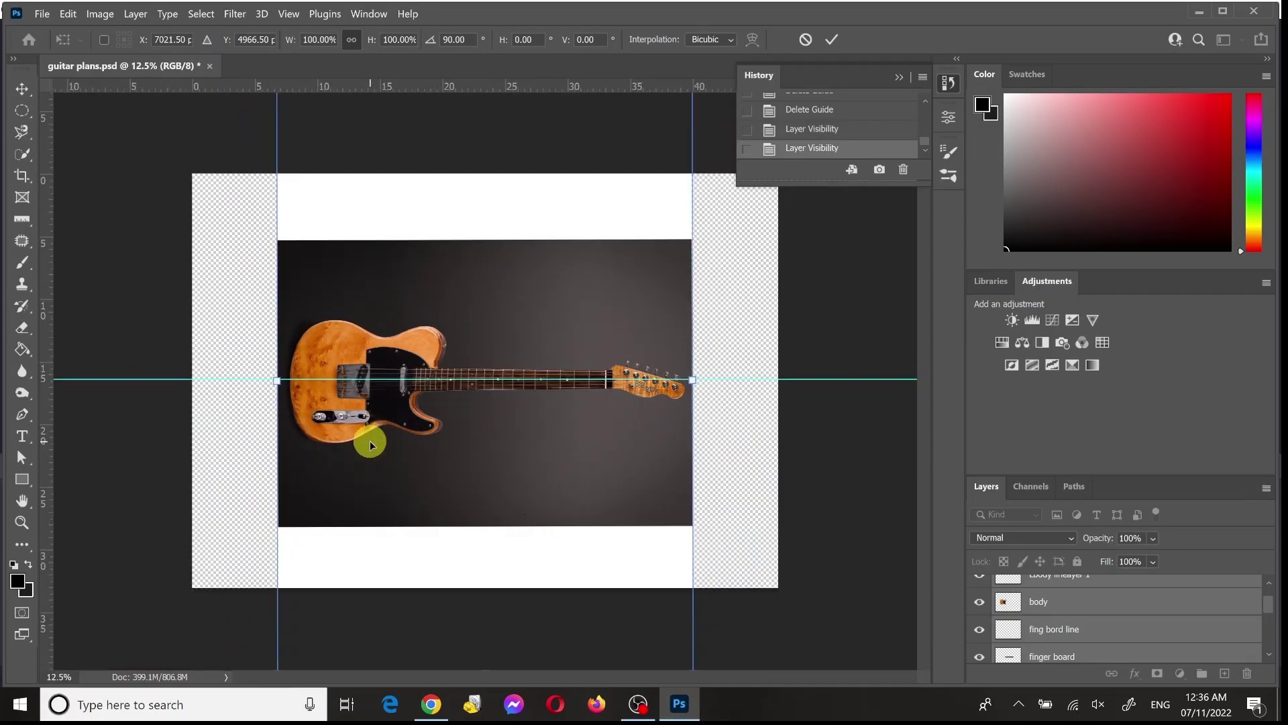
pyautogui.hotkey('ctrl', '-')
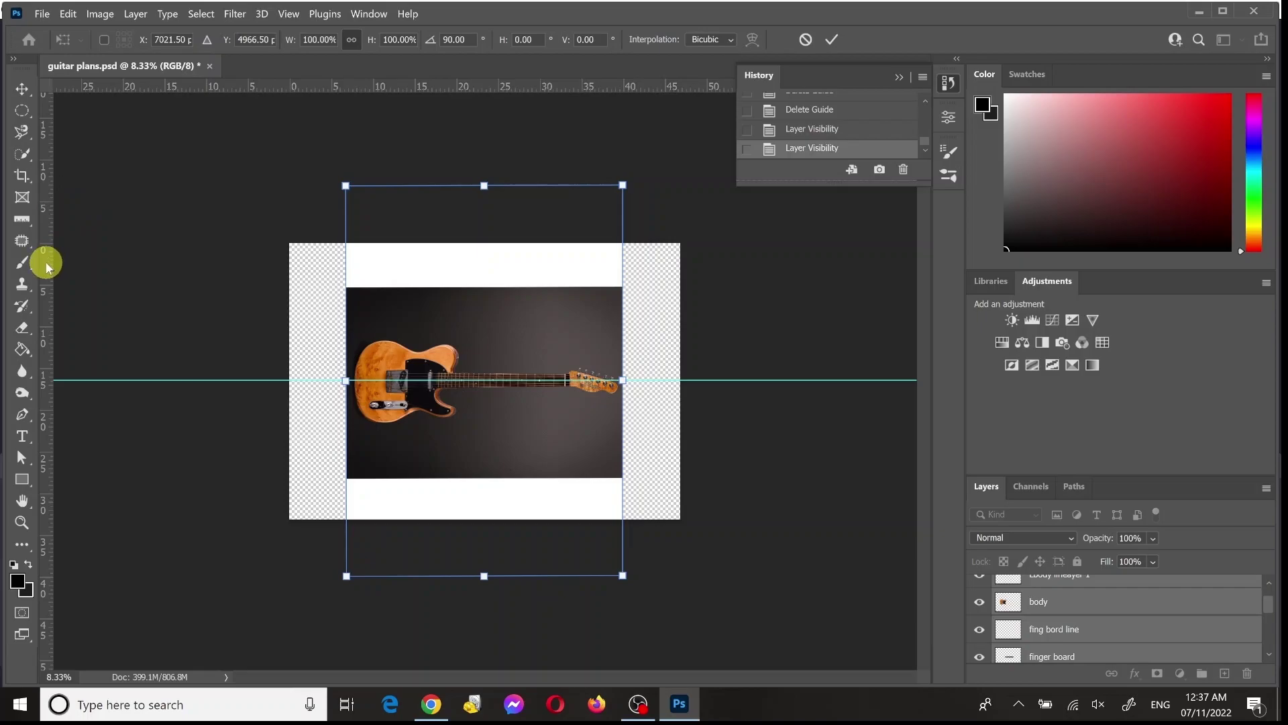
pyautogui.moveTo(47, 267); pyautogui.dragTo(567, 276)
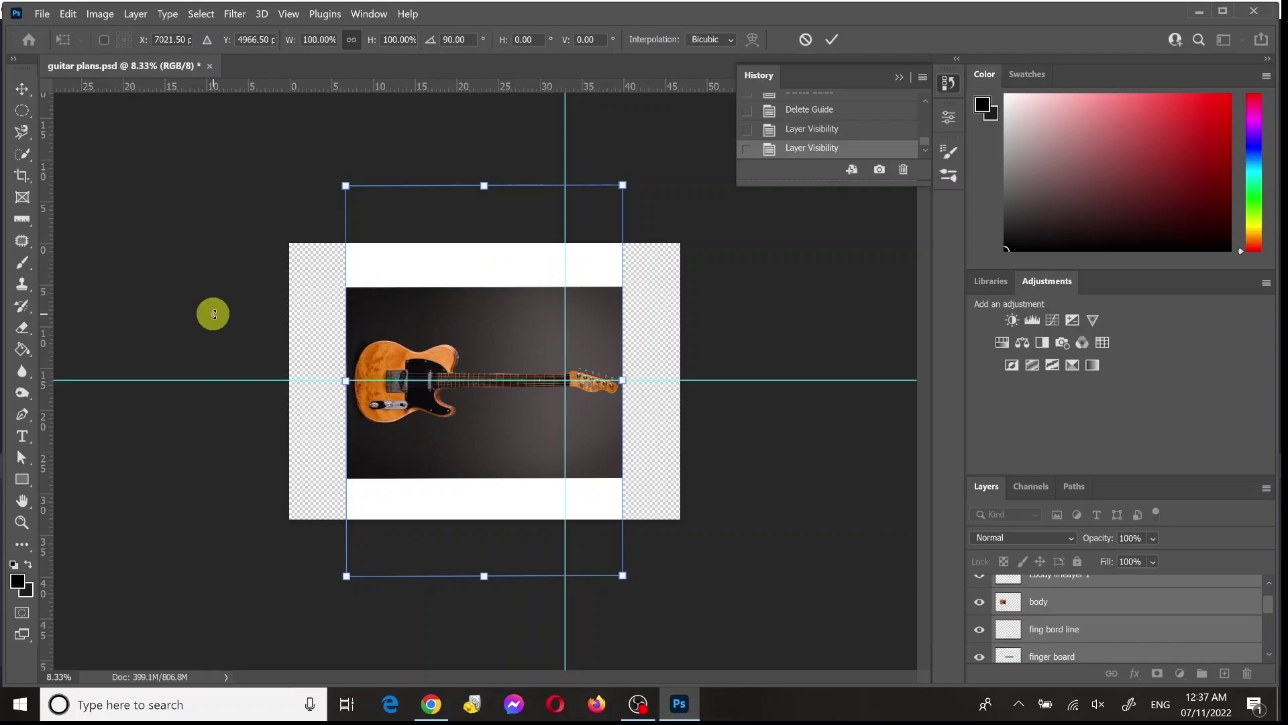
# Step: Apply the rotation and draw a ruler line about 25.5 in long from the nut guide toward the body end
pyautogui.click(22, 220)
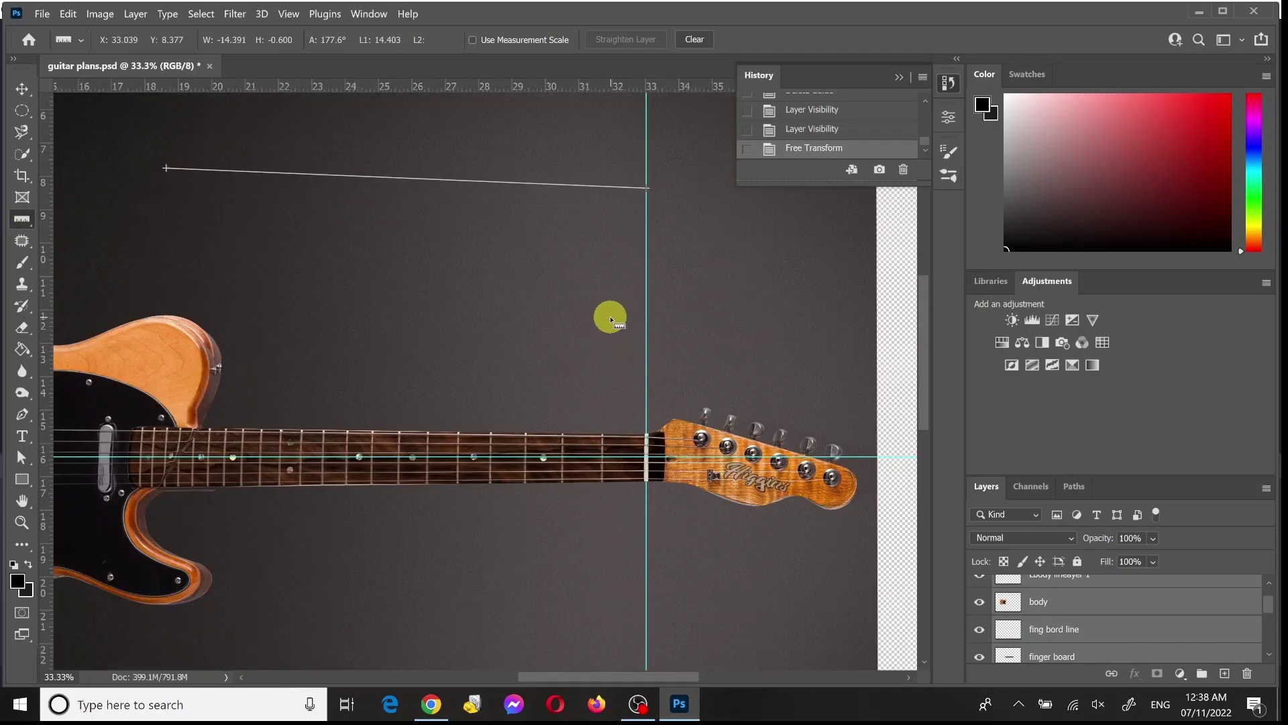
pyautogui.hotkey('ctrl', '+')
pyautogui.hotkey('ctrl', '+')
pyautogui.hotkey('ctrl', '+')
pyautogui.hotkey('ctrl', '+')
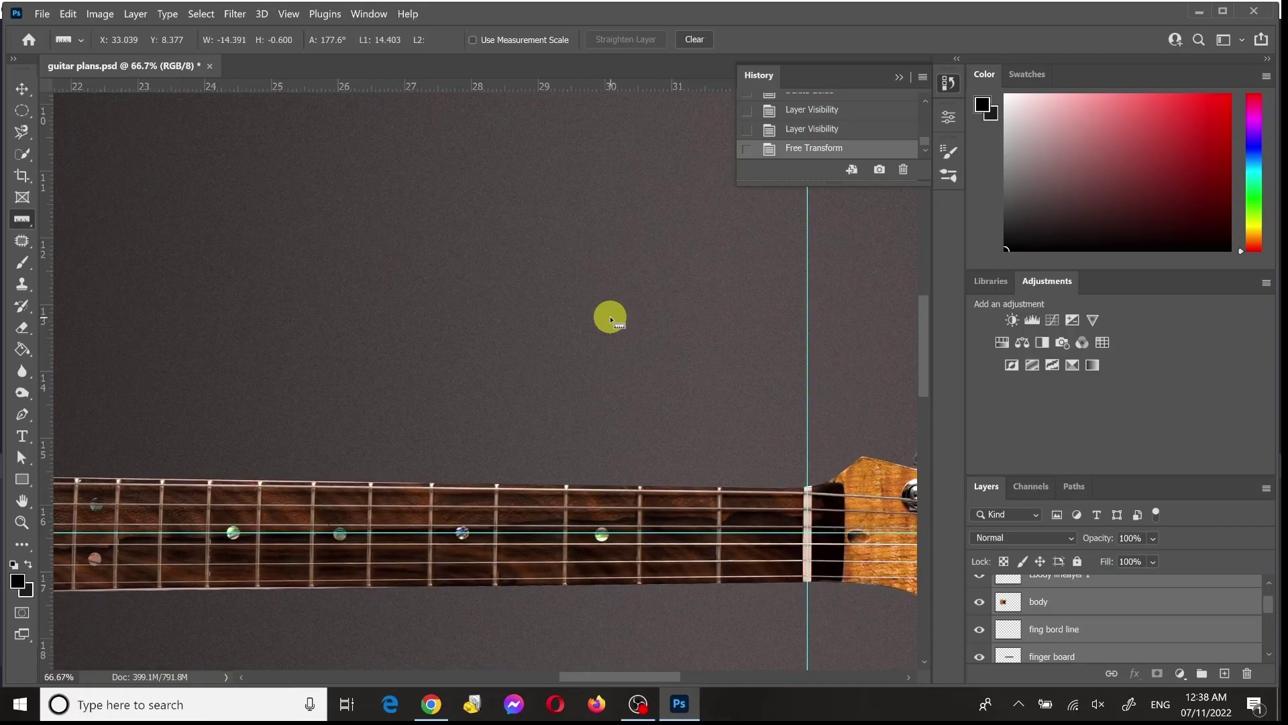
pyautogui.hotkey('ctrl', '-')
pyautogui.hotkey('ctrl', '-')
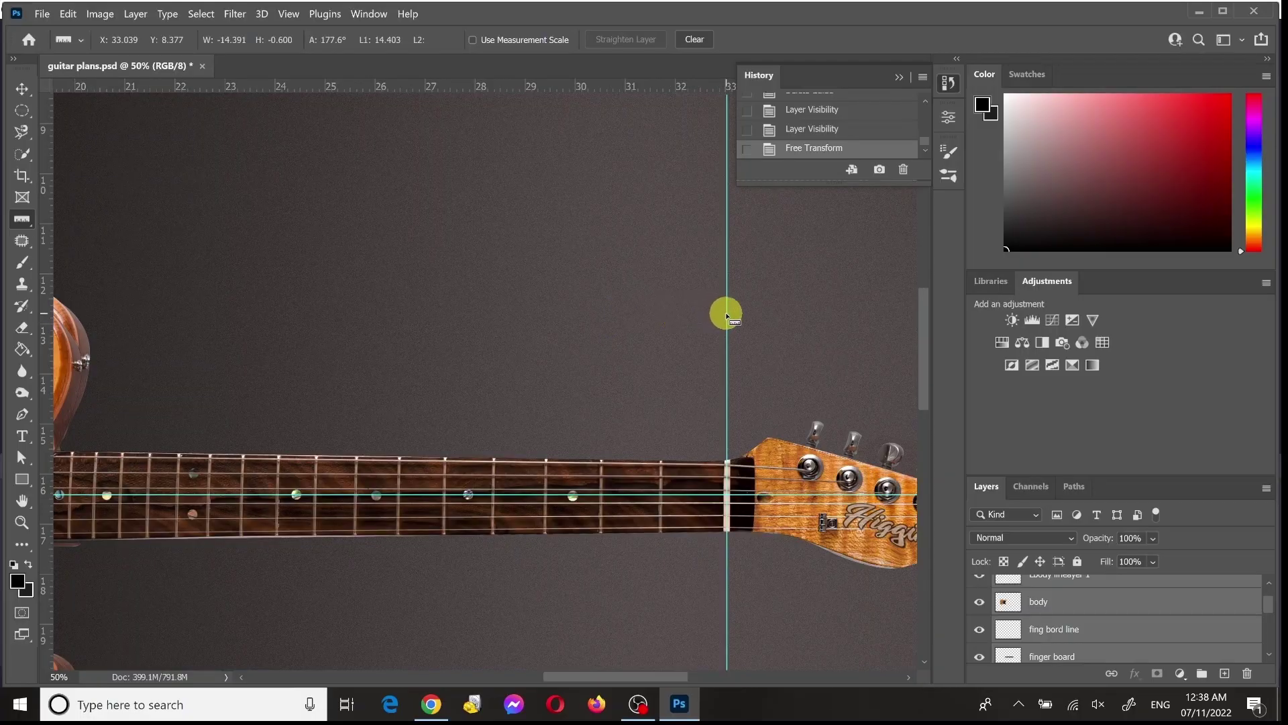
pyautogui.moveTo(728, 313); pyautogui.dragTo(190, 231)
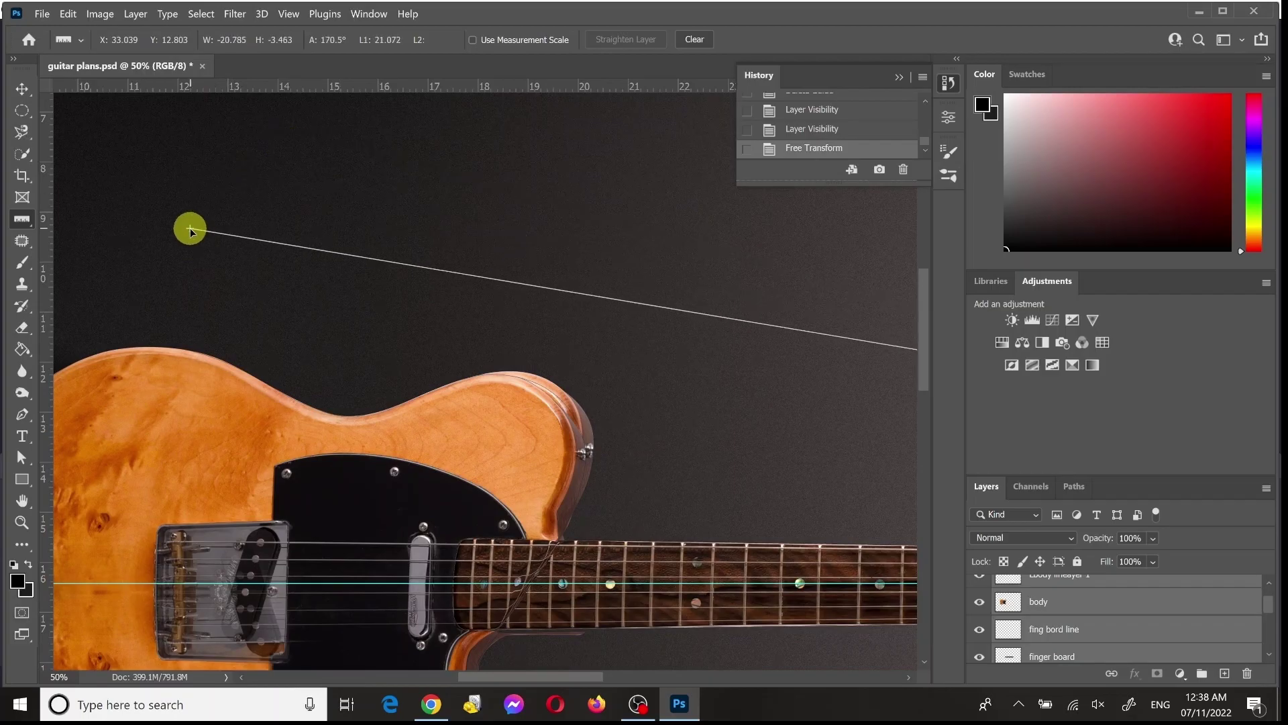
pyautogui.moveTo(190, 231); pyautogui.dragTo(191, 231)
pyautogui.moveTo(191, 232); pyautogui.dragTo(106, 340)
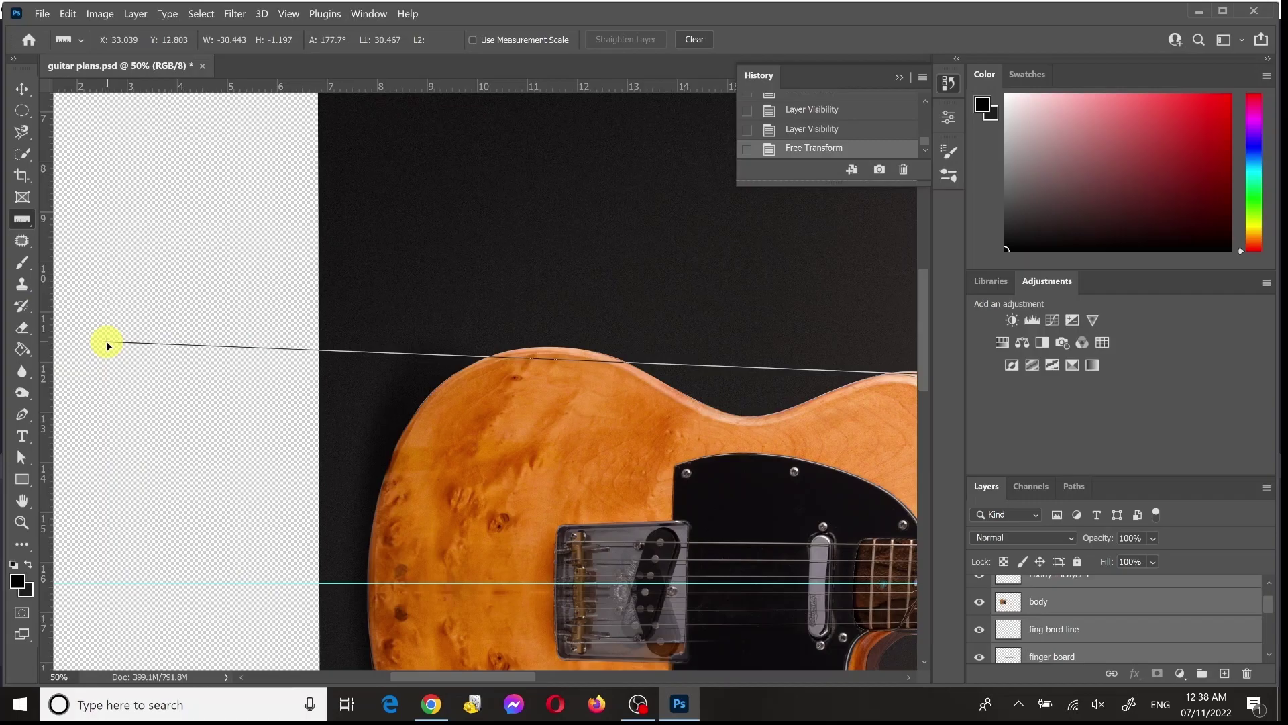
pyautogui.moveTo(106, 341); pyautogui.dragTo(353, 357)
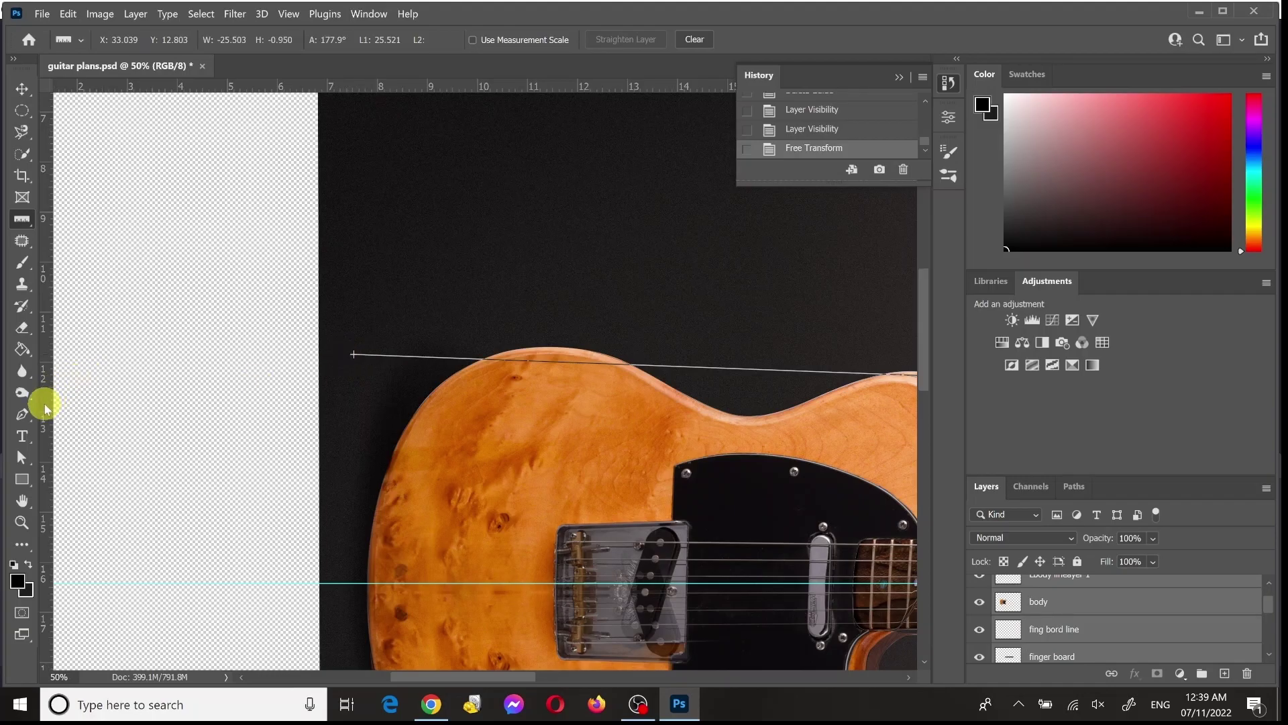
# Step: Add a second vertical guide at the ruler line's body-side end to mark the scale length
pyautogui.moveTo(45, 404); pyautogui.dragTo(349, 411)
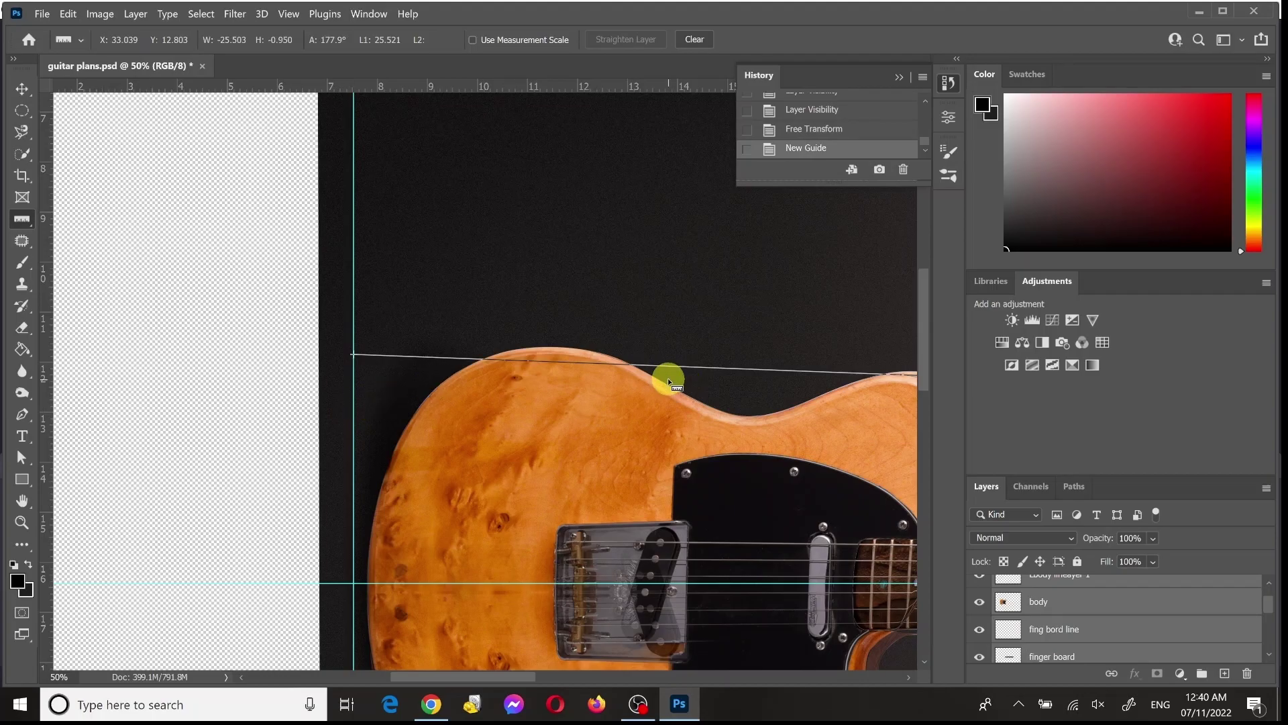
pyautogui.scroll(-2, 667, 377)
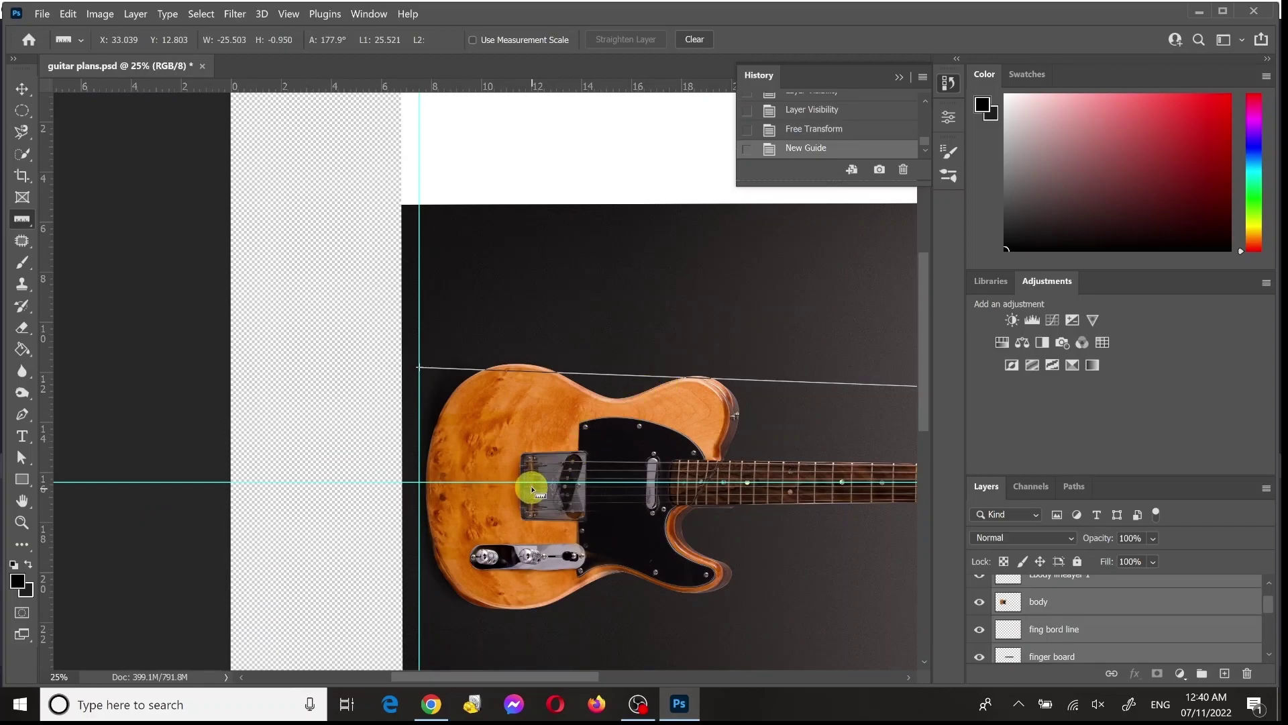
pyautogui.hscroll(2, 661, 479)
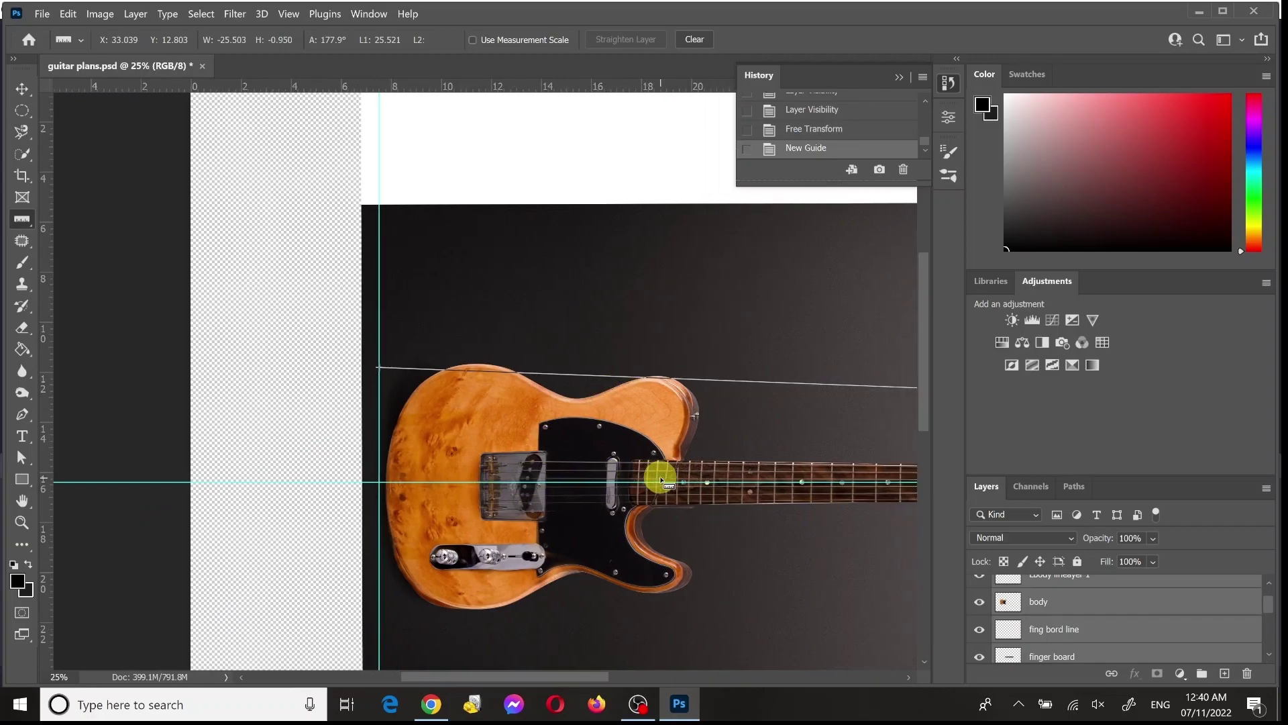
pyautogui.hscroll(5, 661, 479)
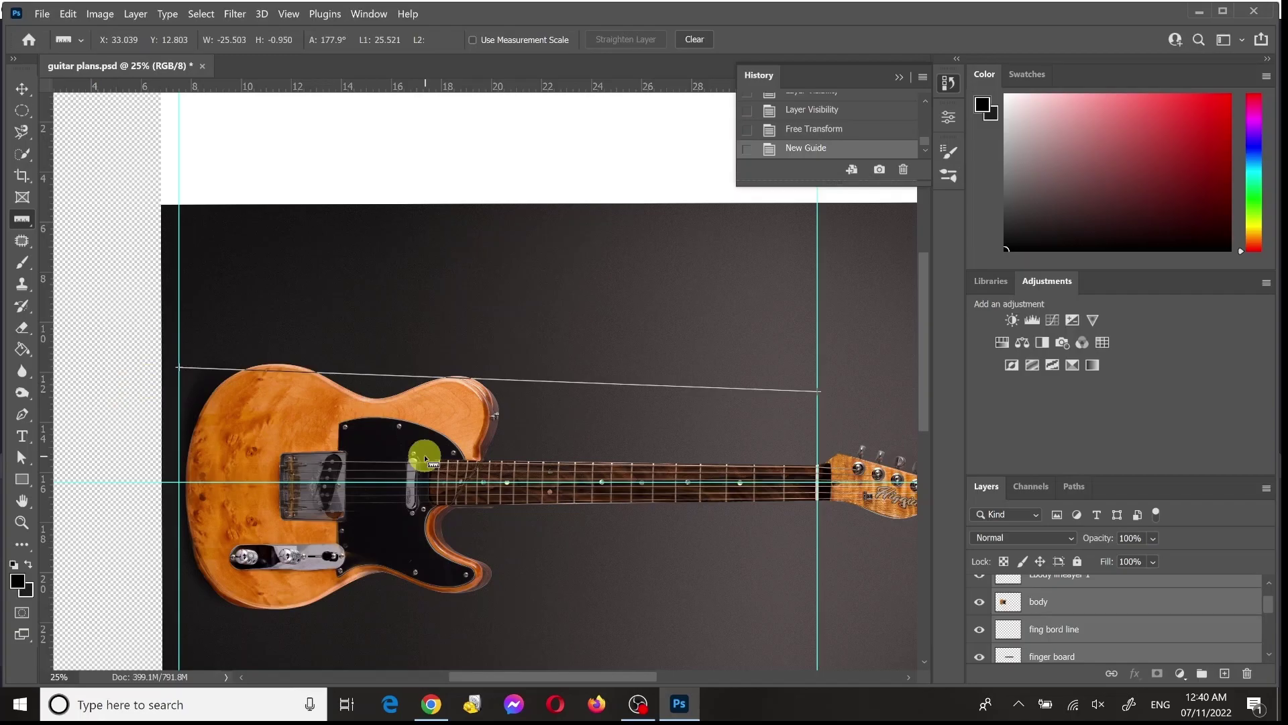
# Step: Enlarge the selected guitar layers proportionally to about 125.7% and shift them toward the scale-length guides
pyautogui.hotkey('ctrl', 't')
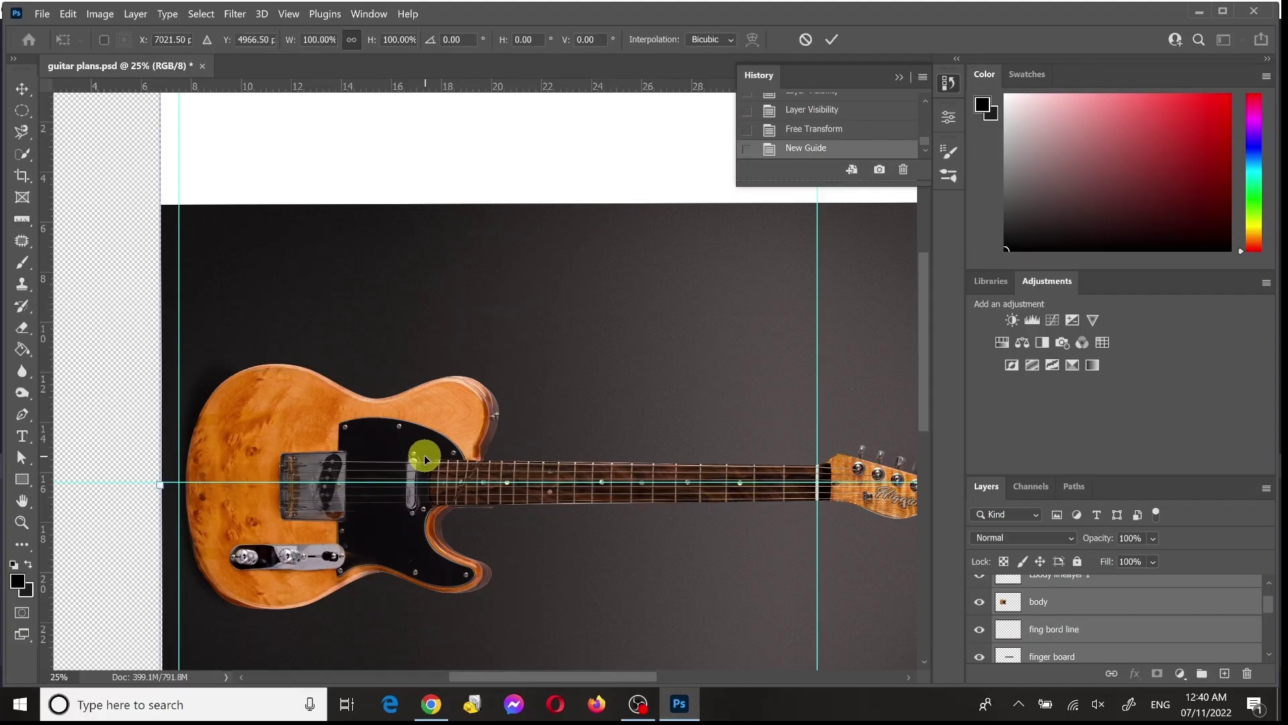
pyautogui.hotkey('ctrl', '-')
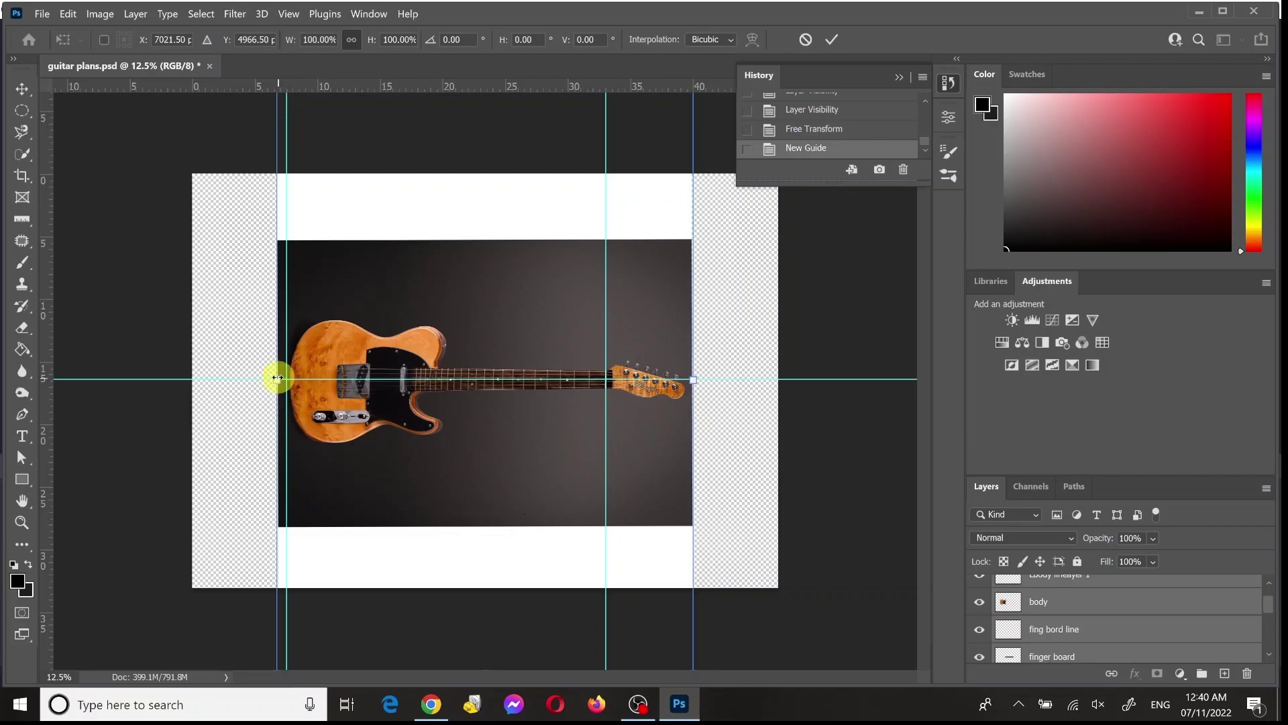
pyautogui.moveTo(277, 381)
pyautogui.mouseDown()
pyautogui.moveTo(230, 383)
pyautogui.moveTo(283, 383)
pyautogui.mouseUp()
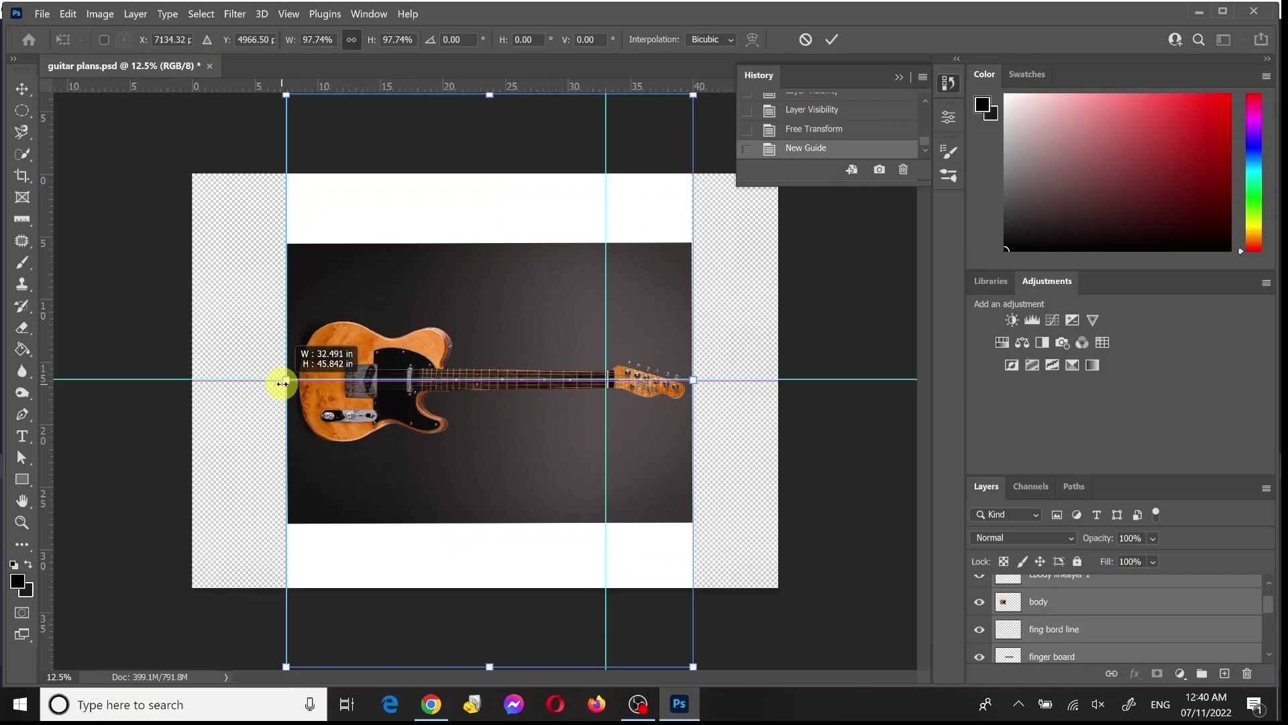
pyautogui.moveTo(283, 383); pyautogui.dragTo(203, 385)
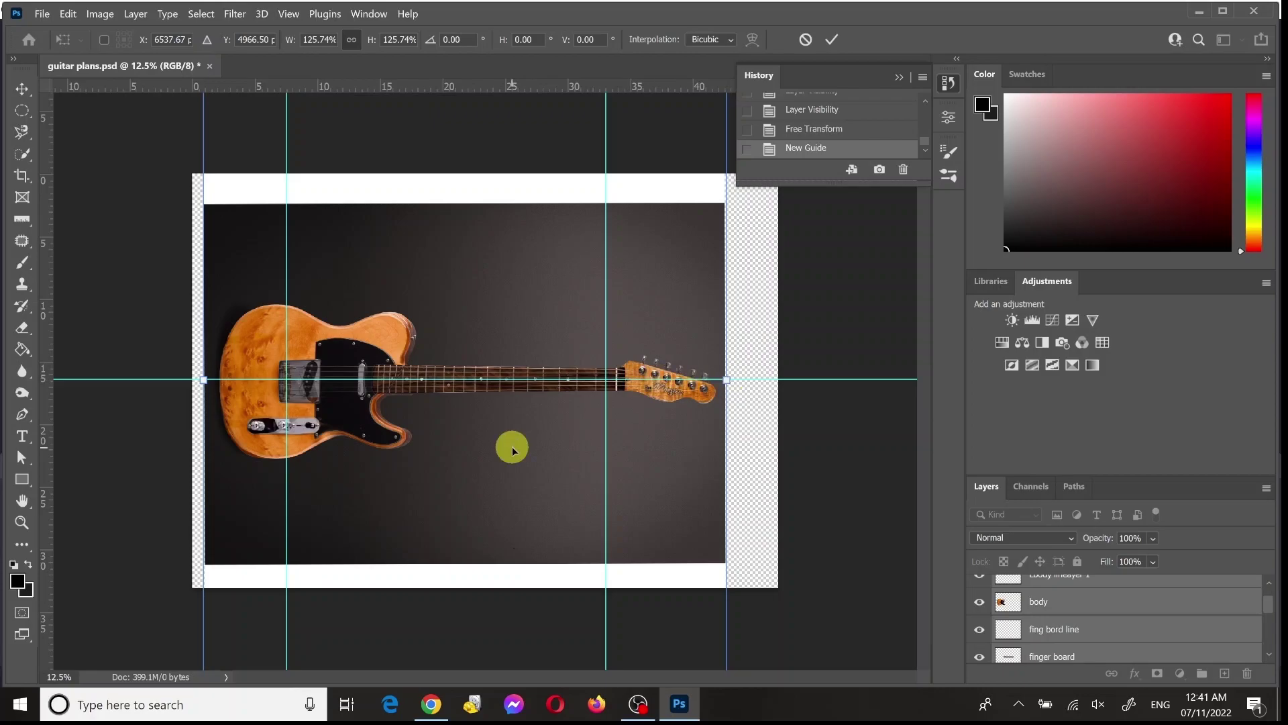
pyautogui.moveTo(512, 449); pyautogui.dragTo(508, 451)
# Step: Refine the guitar layers' proportional scale to about 120% and shift them so nut and bridge line up with the two vertical guides
pyautogui.moveTo(199, 380)
pyautogui.mouseDown()
pyautogui.moveTo(176, 380)
pyautogui.moveTo(189, 381)
pyautogui.mouseUp()
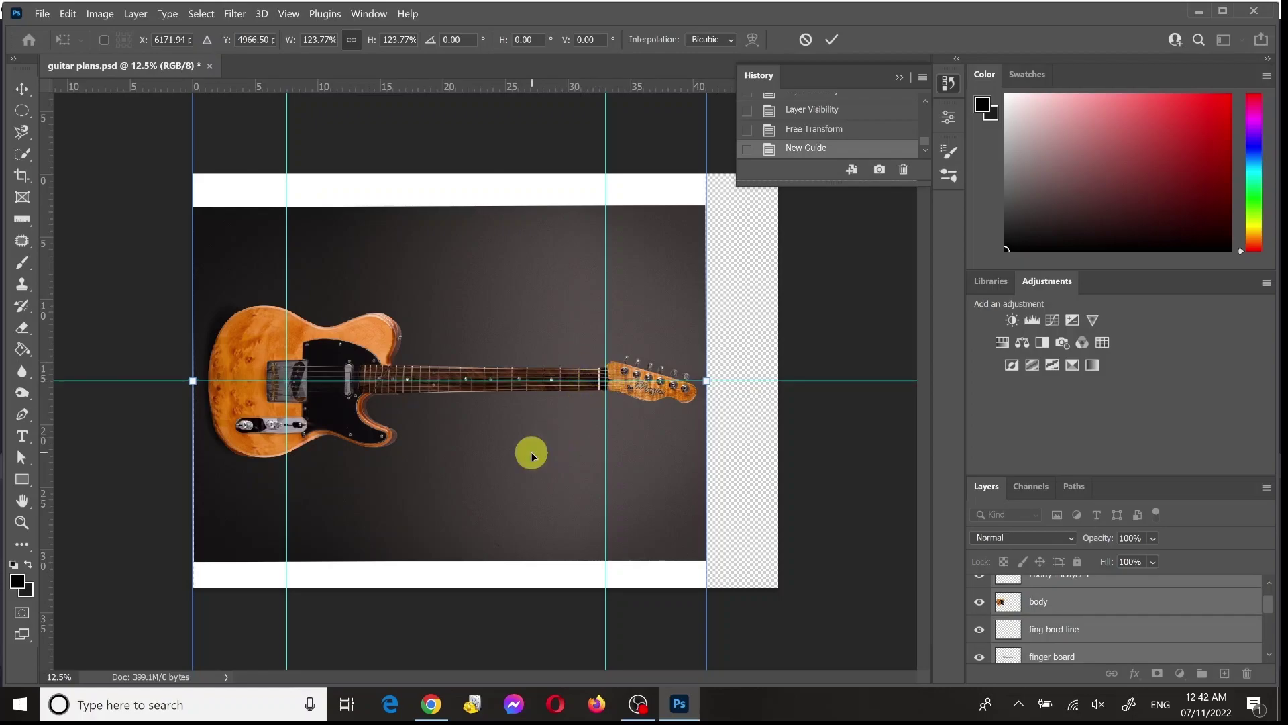
pyautogui.moveTo(530, 456); pyautogui.dragTo(342, 400)
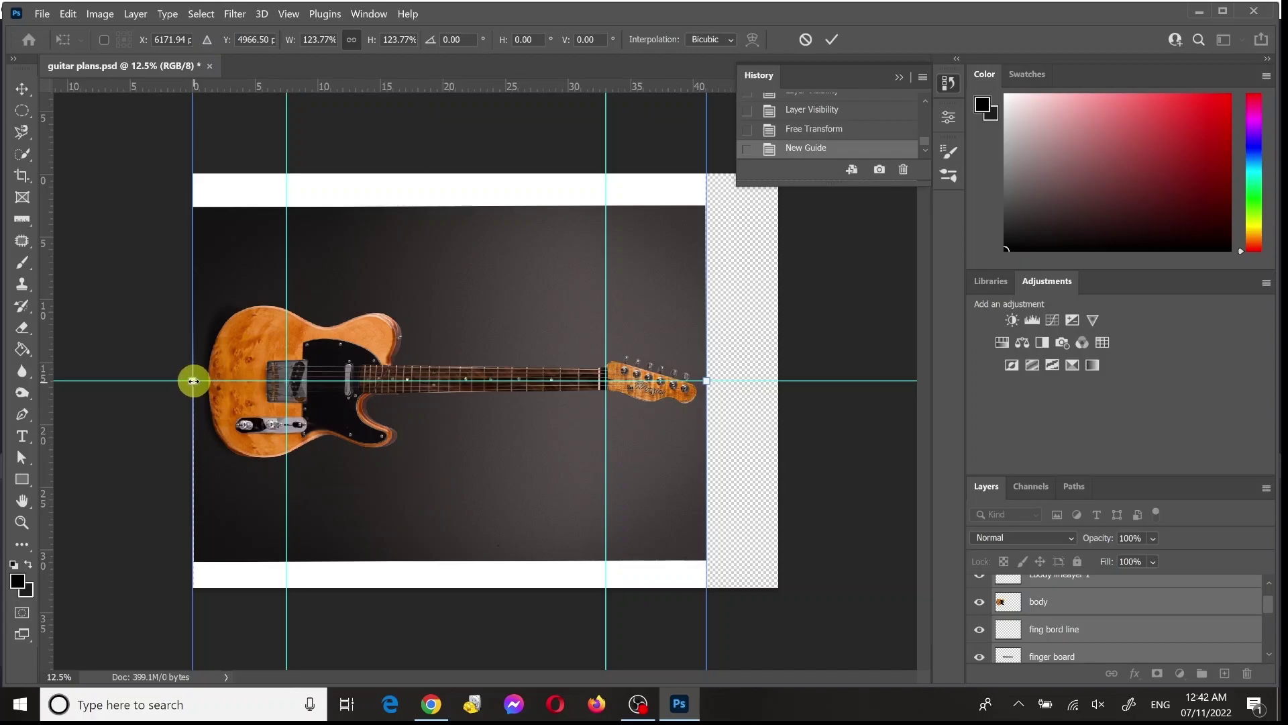
pyautogui.moveTo(194, 380); pyautogui.dragTo(210, 380)
pyautogui.moveTo(402, 425); pyautogui.dragTo(397, 428)
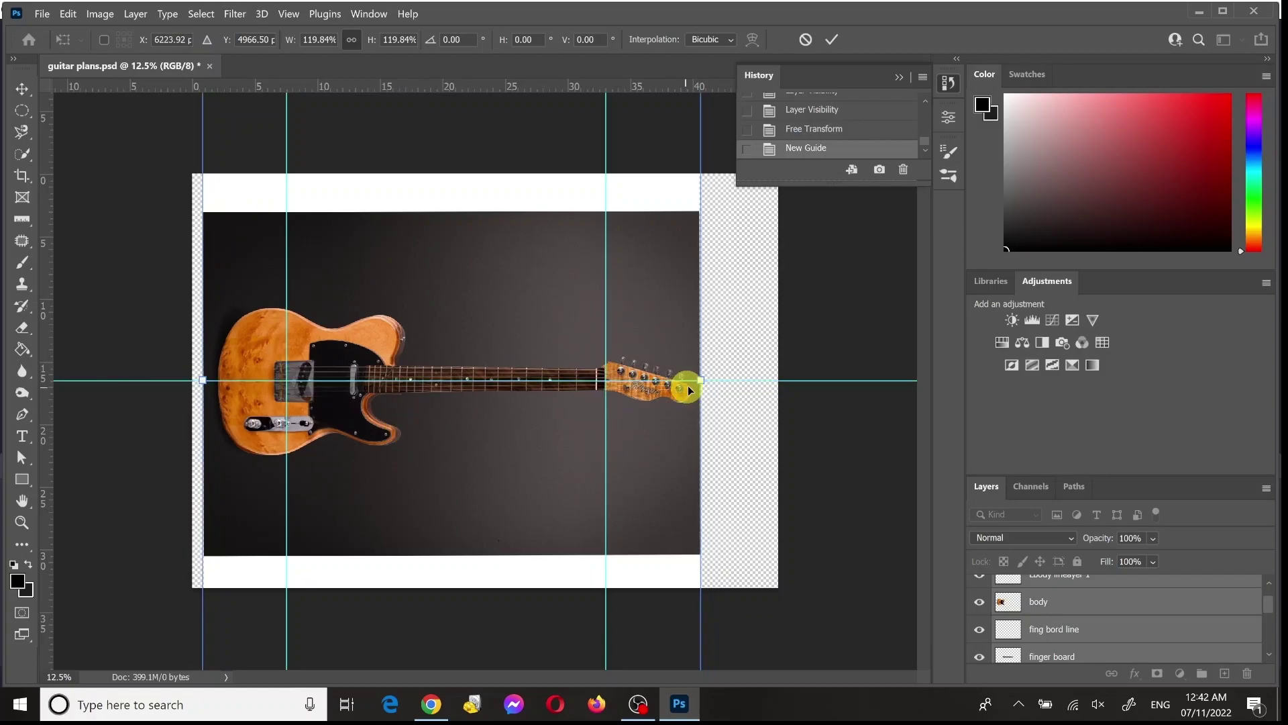
pyautogui.moveTo(700, 377); pyautogui.dragTo(613, 394)
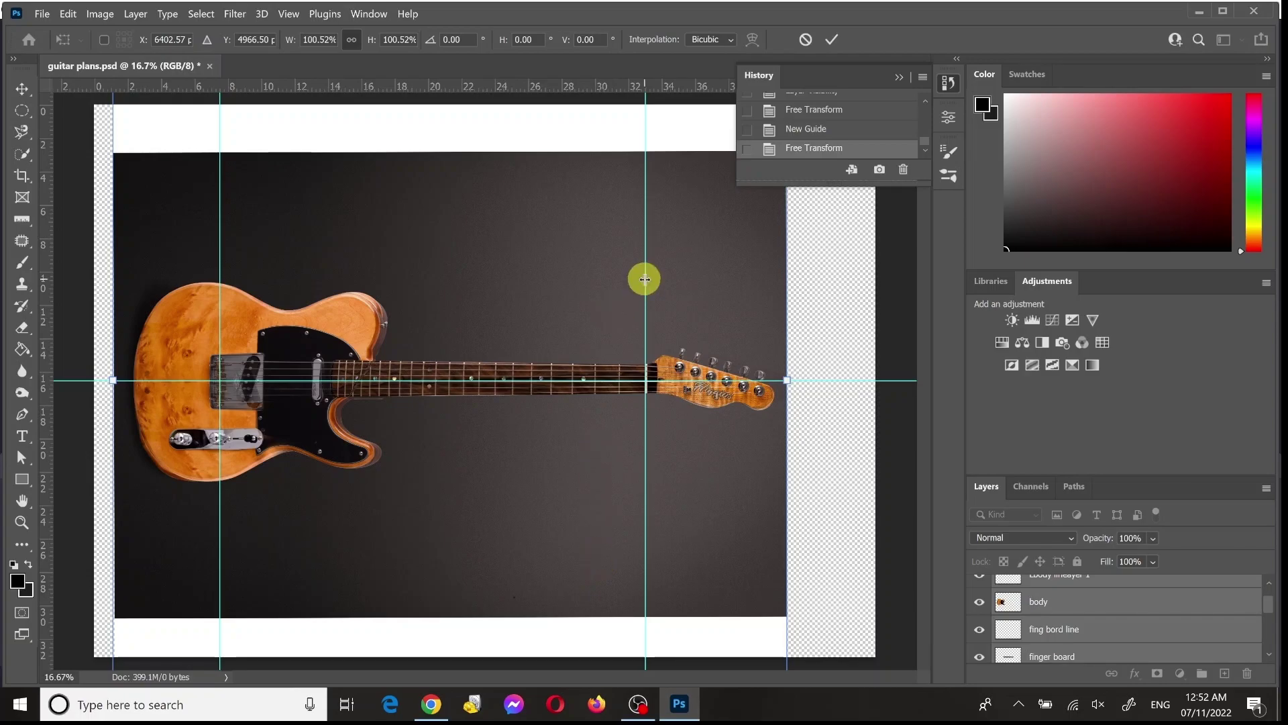
# Step: Clear the scale-length guides from the canvas and apply the layers' fine scaling of about 100.5%
pyautogui.moveTo(645, 279); pyautogui.dragTo(34, 293)
pyautogui.moveTo(219, 261); pyautogui.dragTo(161, 88)
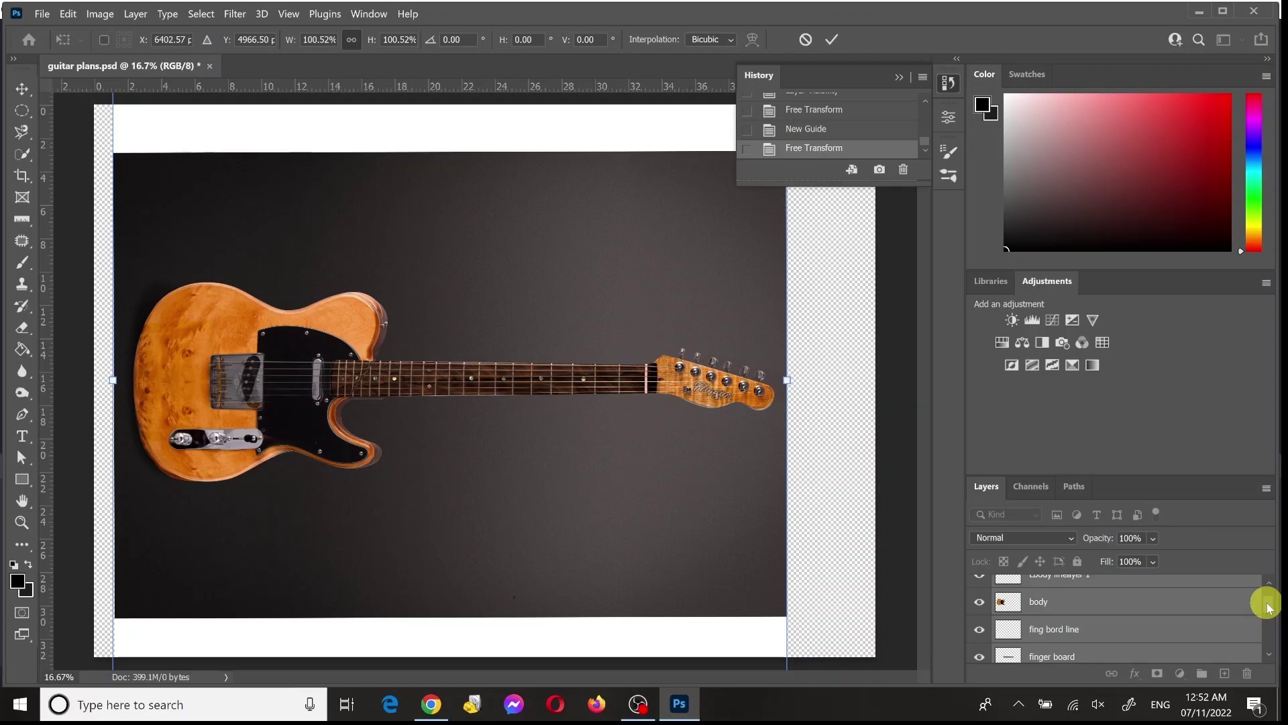
pyautogui.press('Return')
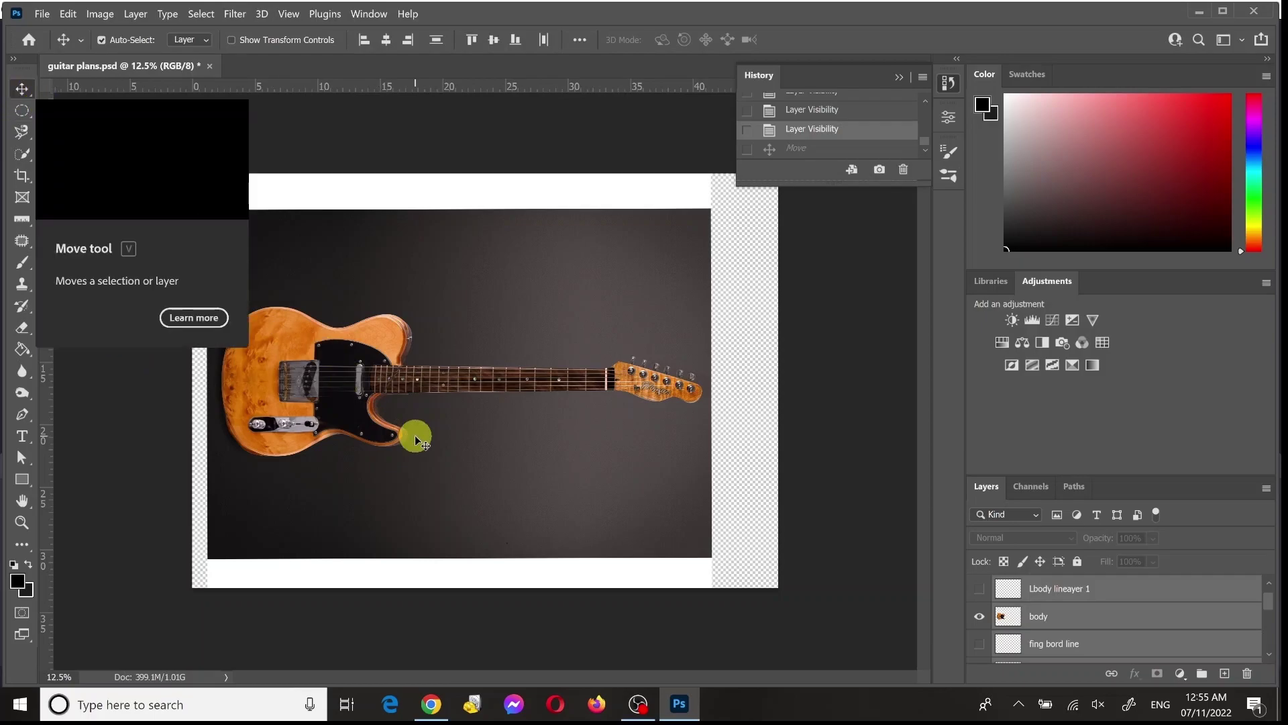
# Step: Move the selected guitar layers up so the whole guitar sits near the canvas's upper edge with a small margin beside the body
pyautogui.moveTo(416, 441); pyautogui.dragTo(392, 313)
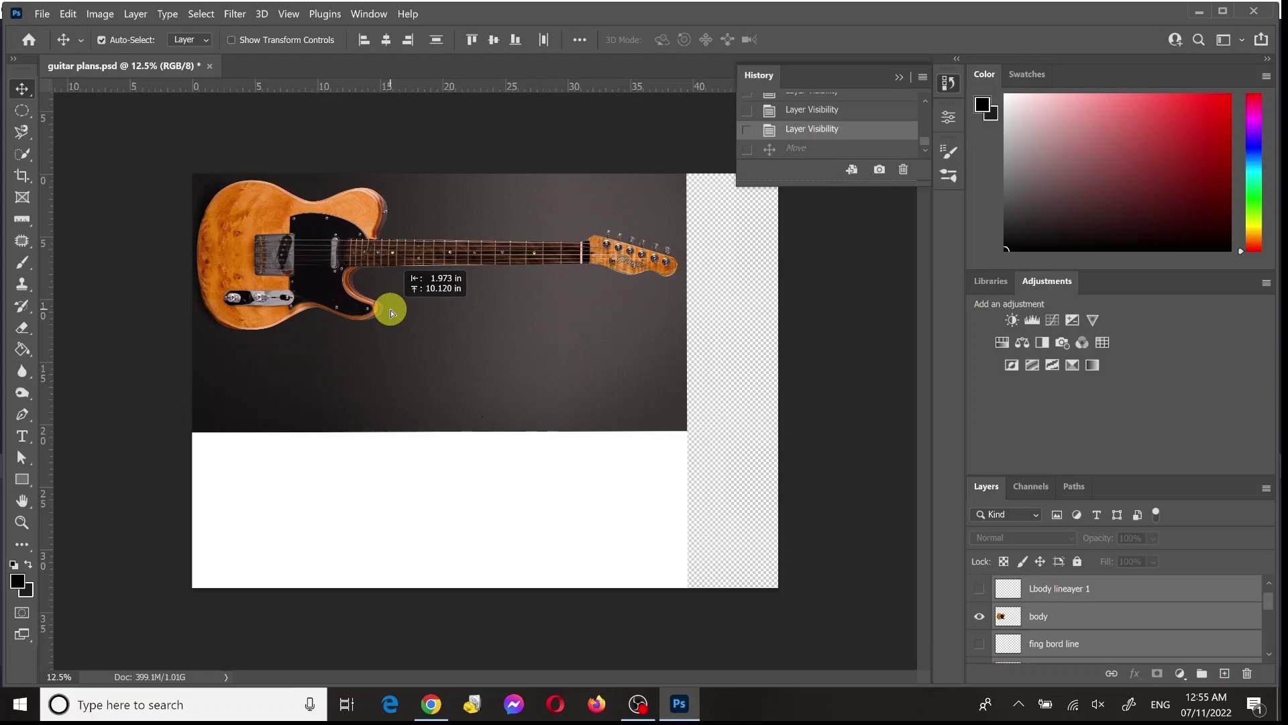
pyautogui.moveTo(392, 313); pyautogui.dragTo(393, 314)
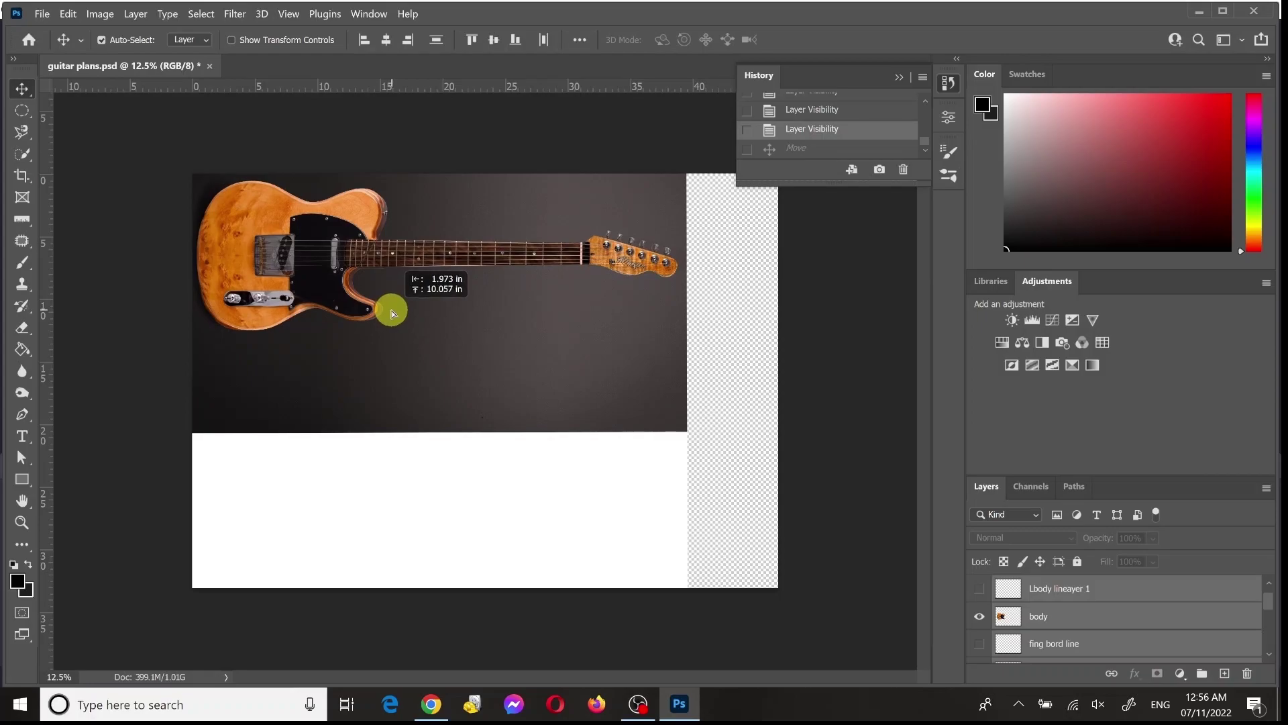
pyautogui.moveTo(393, 314); pyautogui.dragTo(398, 319)
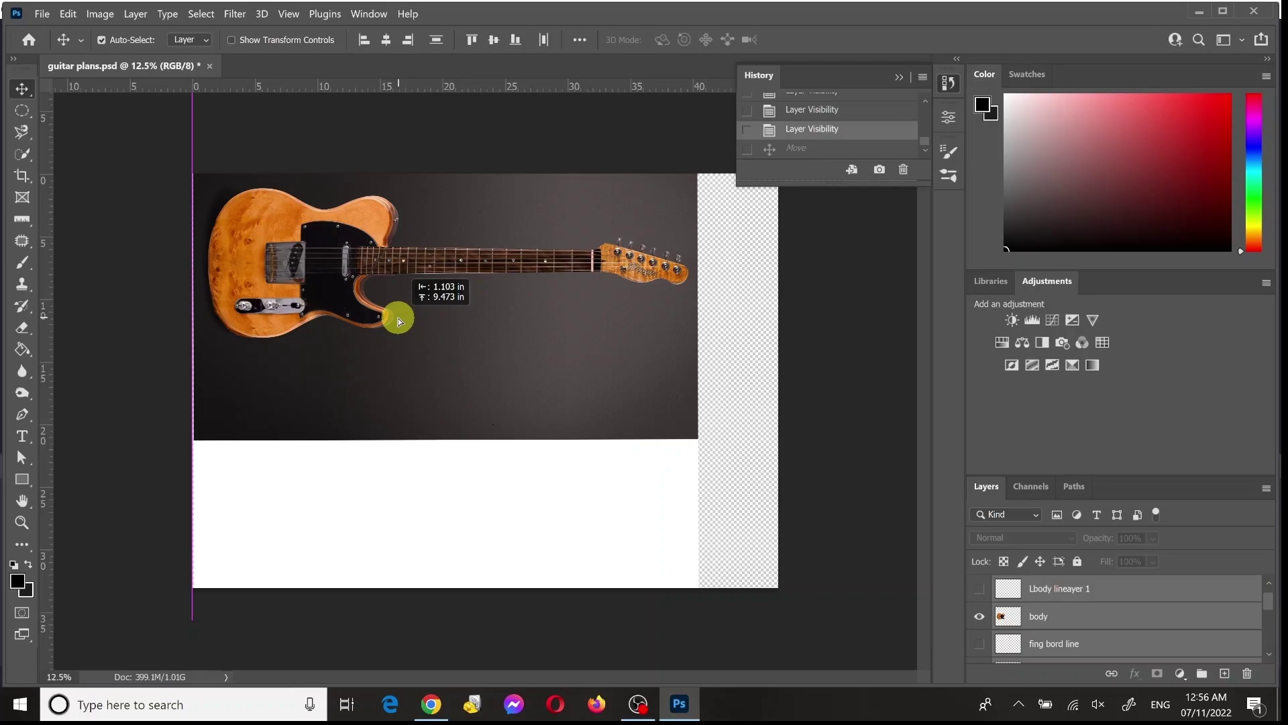
pyautogui.moveTo(399, 321); pyautogui.dragTo(410, 327)
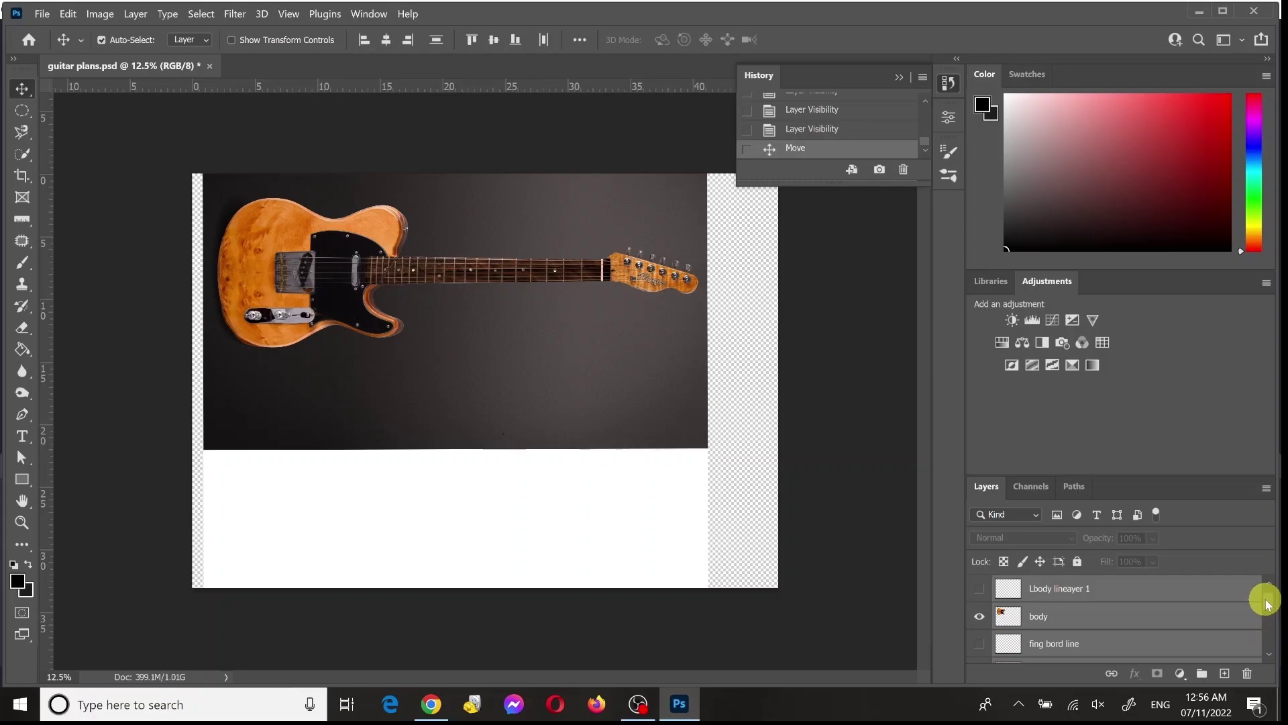
# Step: Hide the original photo layers Layer 0 and guiter
pyautogui.moveTo(1266, 602); pyautogui.dragTo(1275, 637)
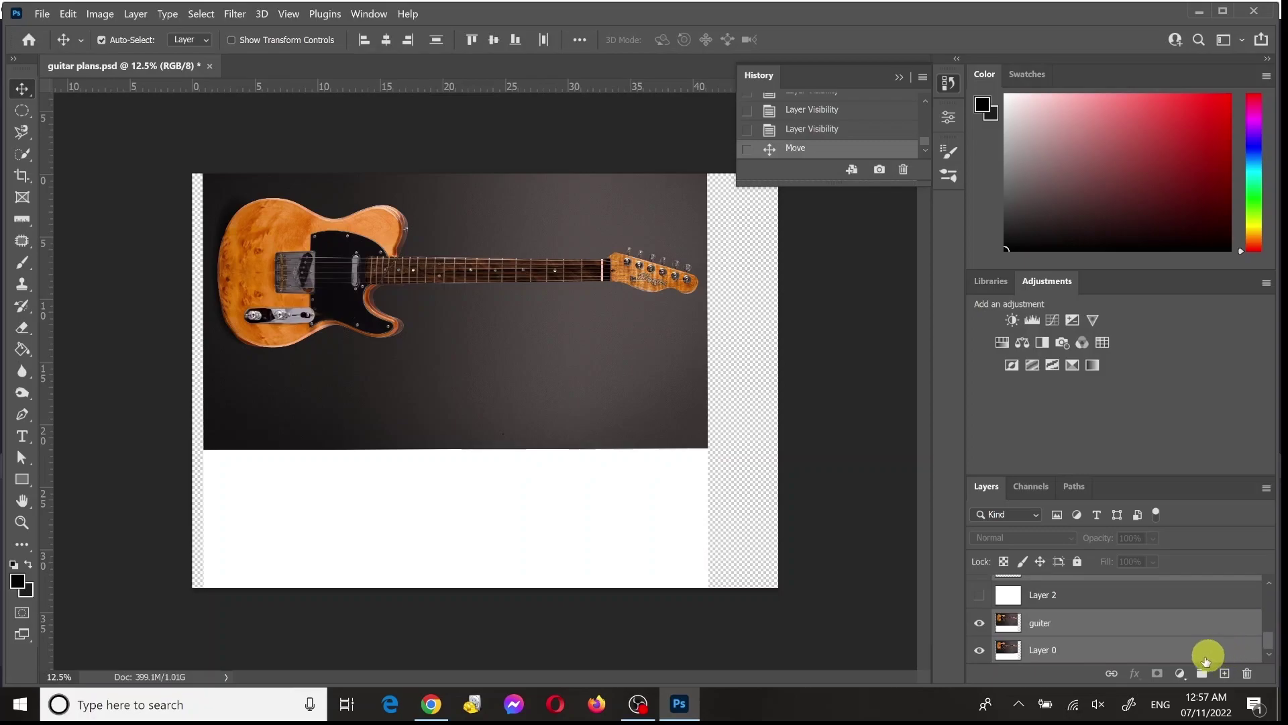
pyautogui.click(980, 649)
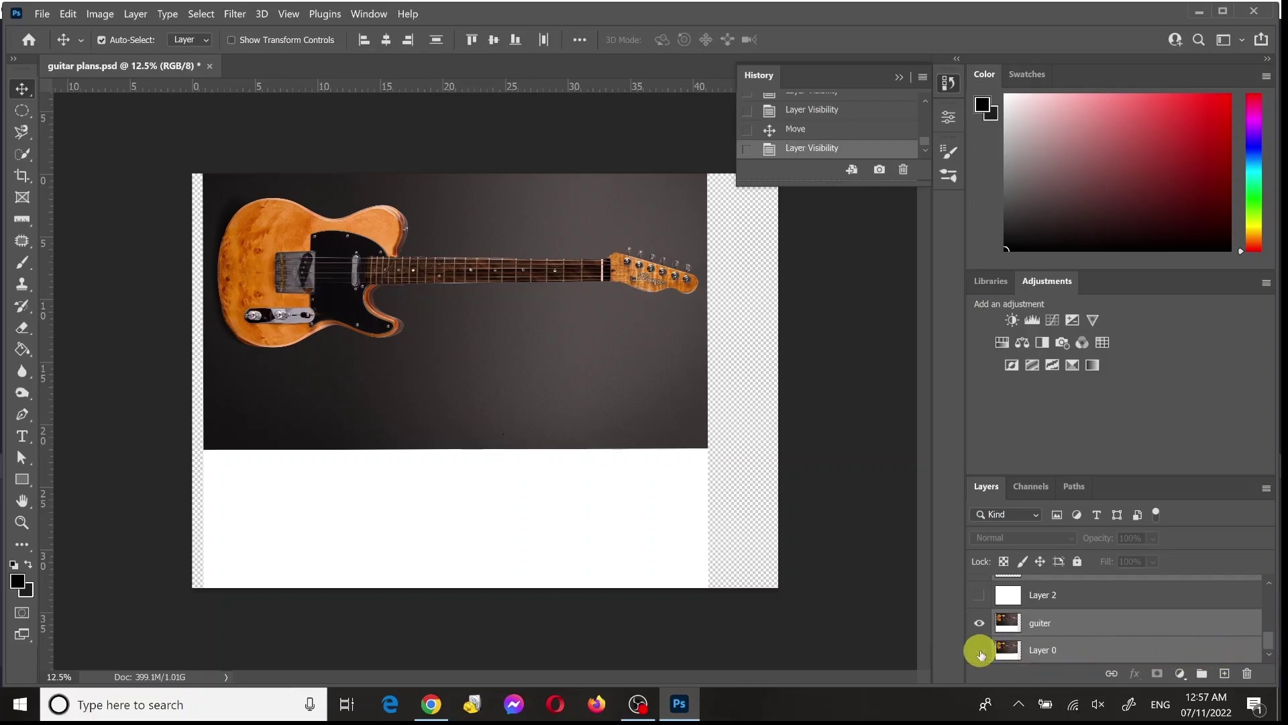
pyautogui.click(979, 624)
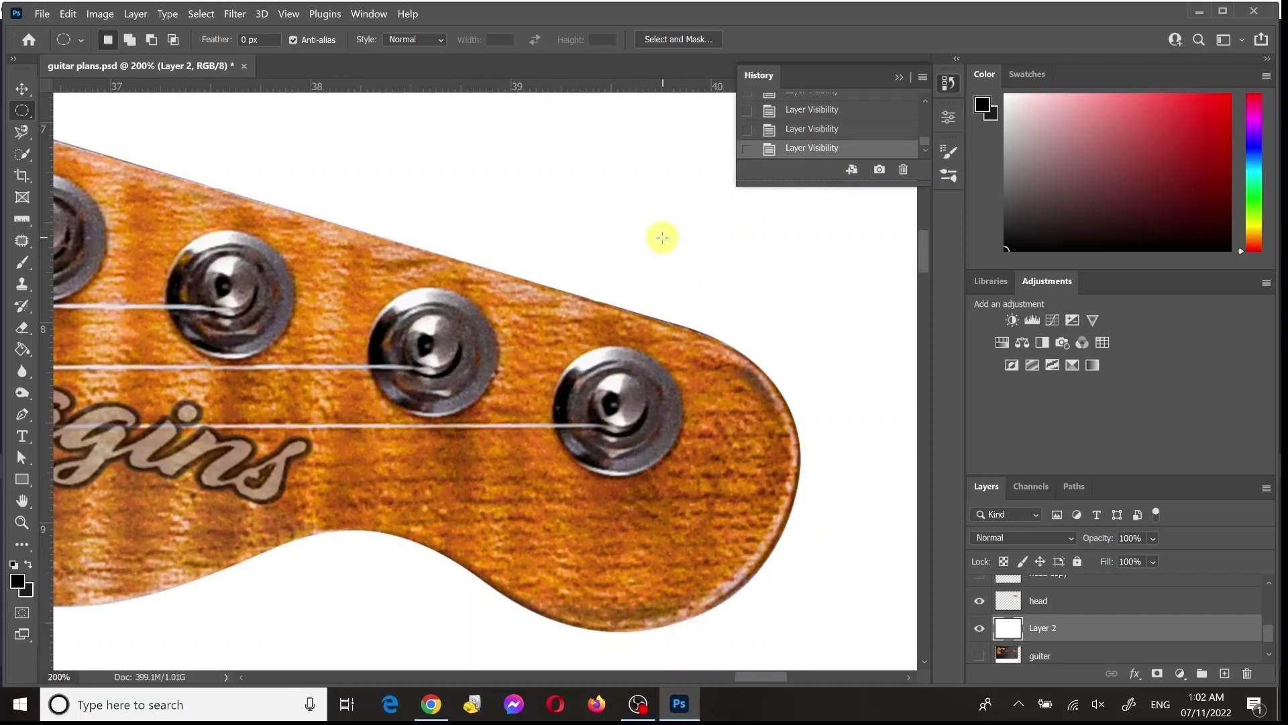
# Step: Draw a circular selection about 0.25 in across on the blank background above the headstock tip
pyautogui.moveTo(657, 213); pyautogui.dragTo(691, 256)
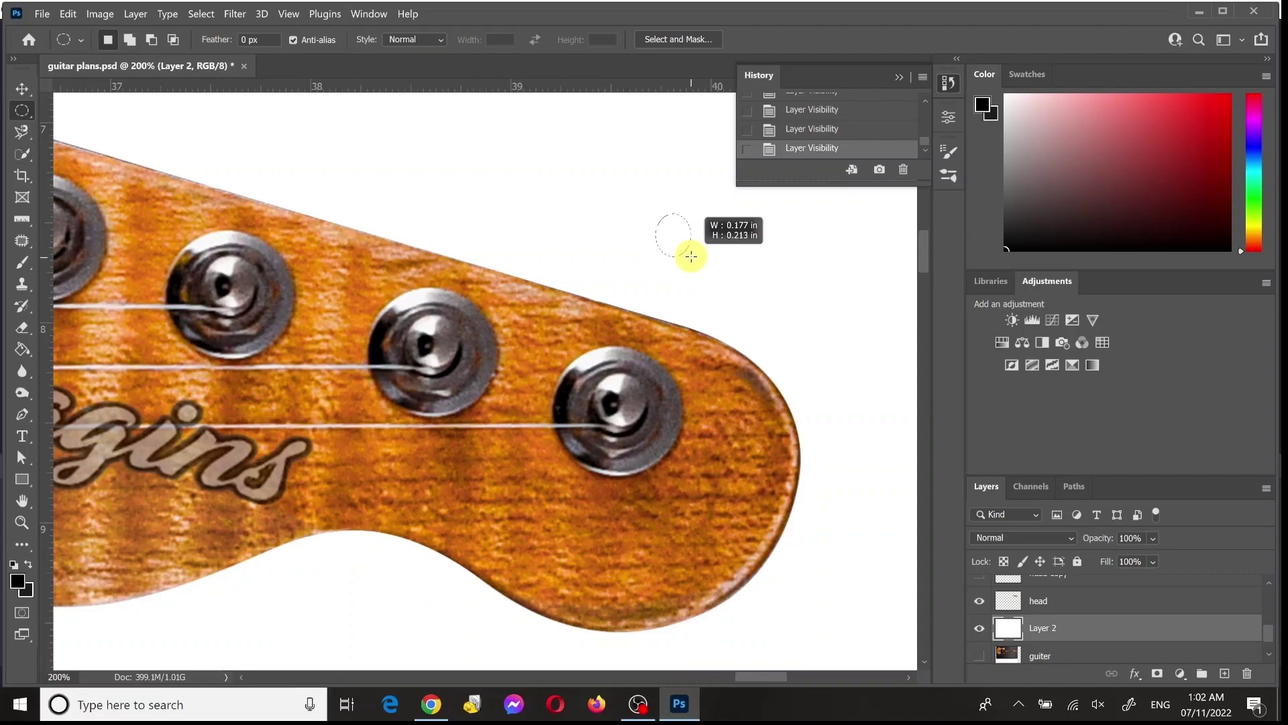
pyautogui.moveTo(691, 256); pyautogui.dragTo(706, 267)
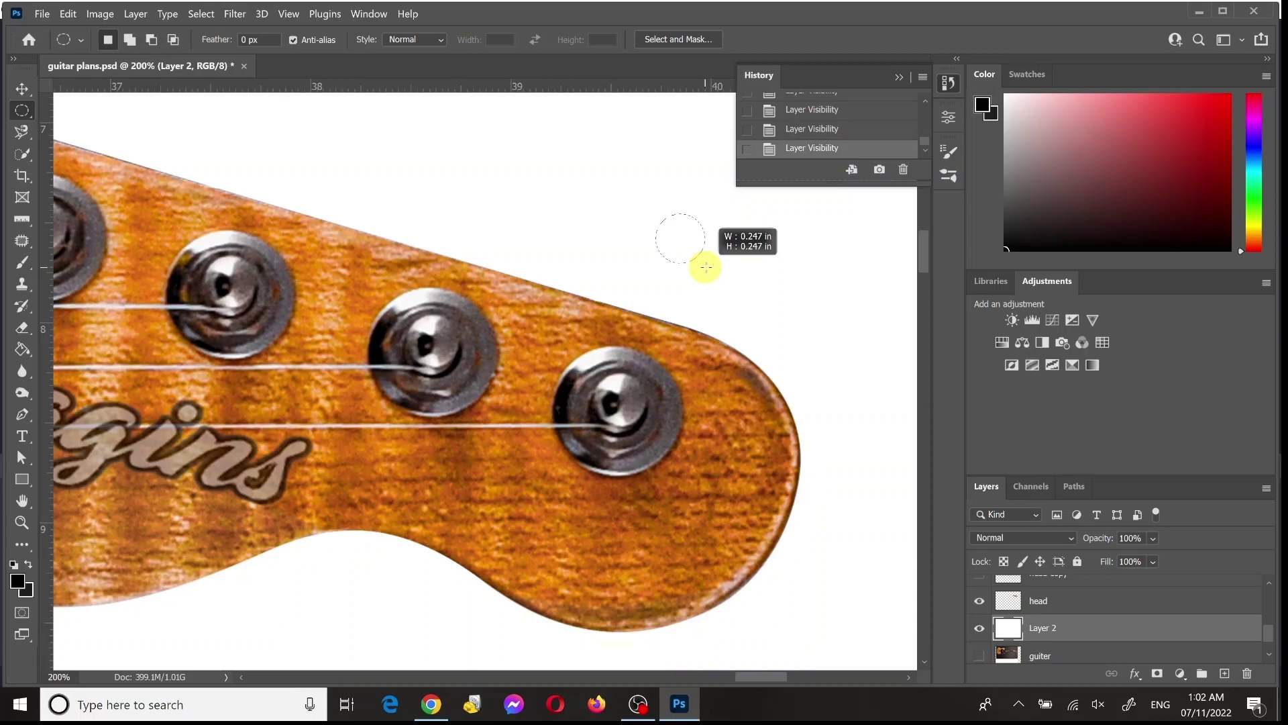
pyautogui.moveTo(706, 267); pyautogui.dragTo(705, 264)
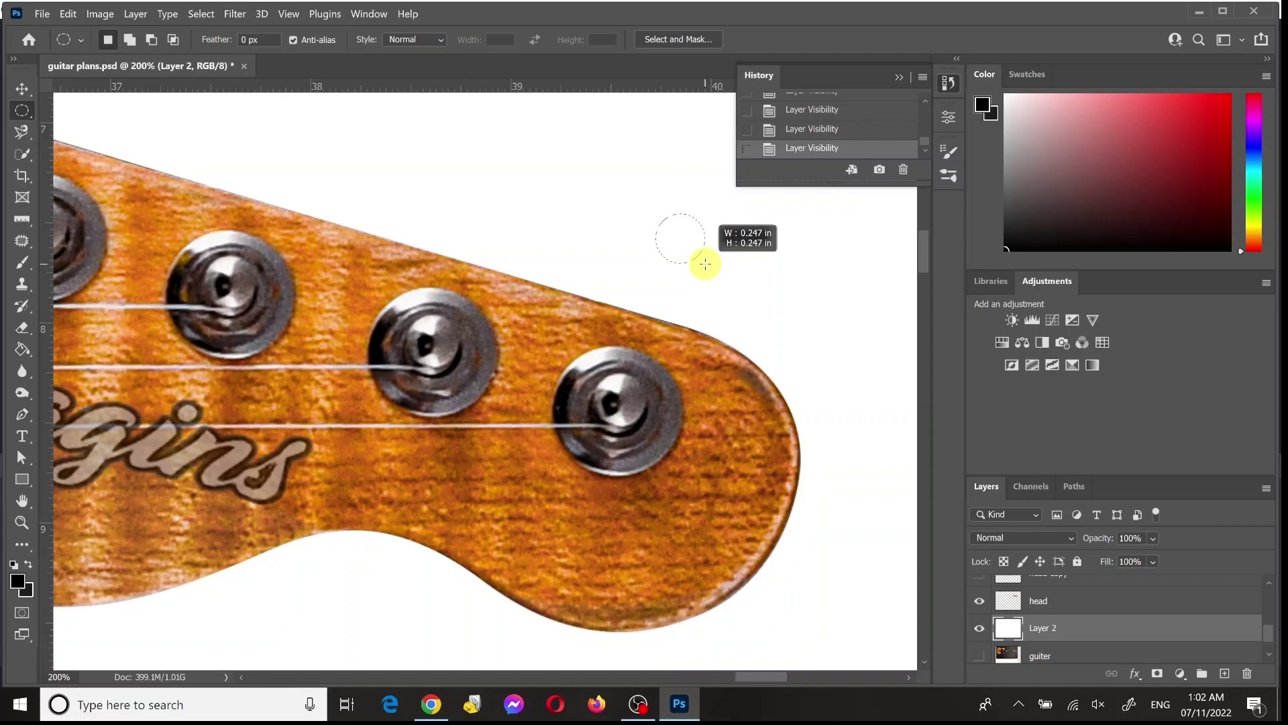
pyautogui.moveTo(705, 264); pyautogui.dragTo(705, 264)
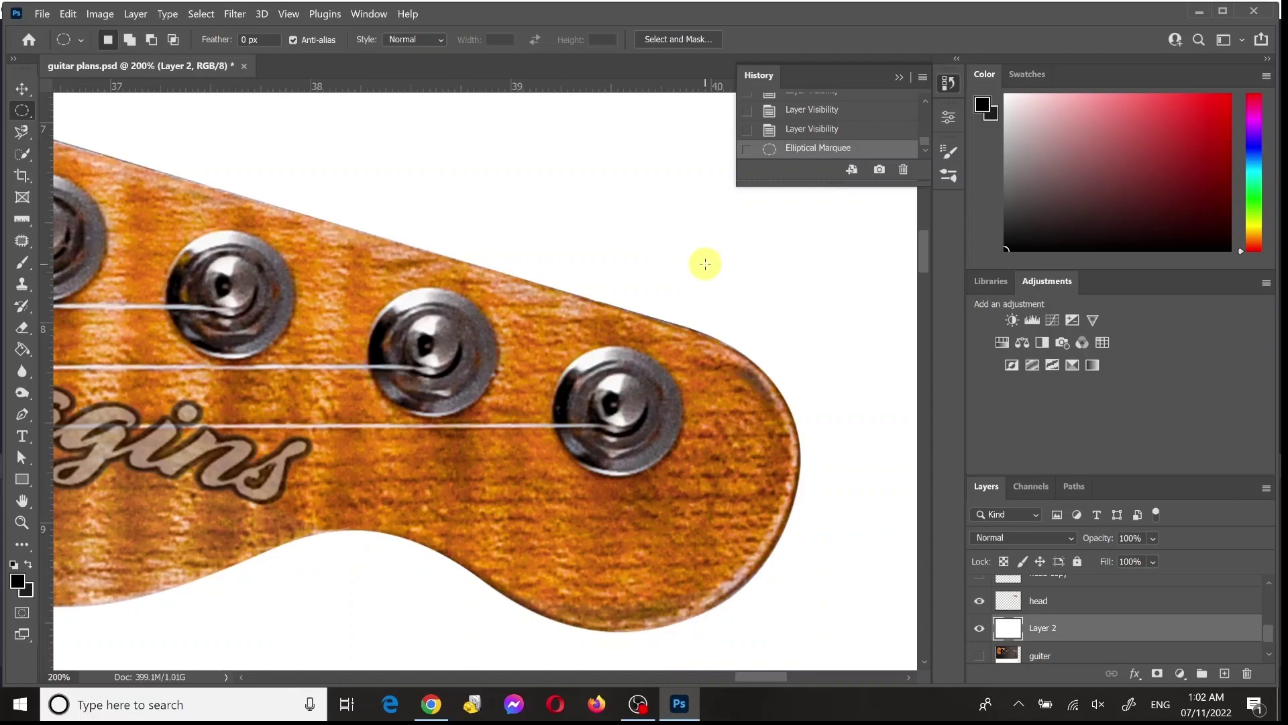
# Step: Set the ruler units to Millimeters in the Units & Rulers preferences
pyautogui.click(69, 15)
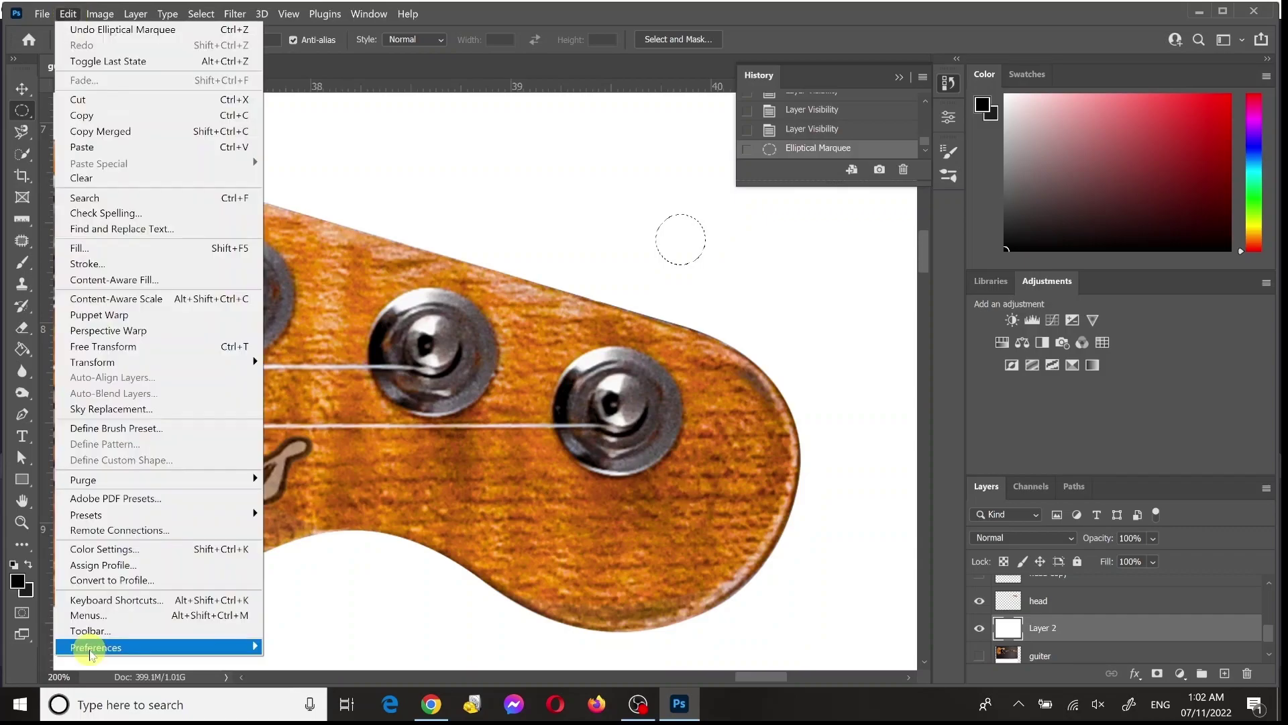
pyautogui.moveTo(91, 649)
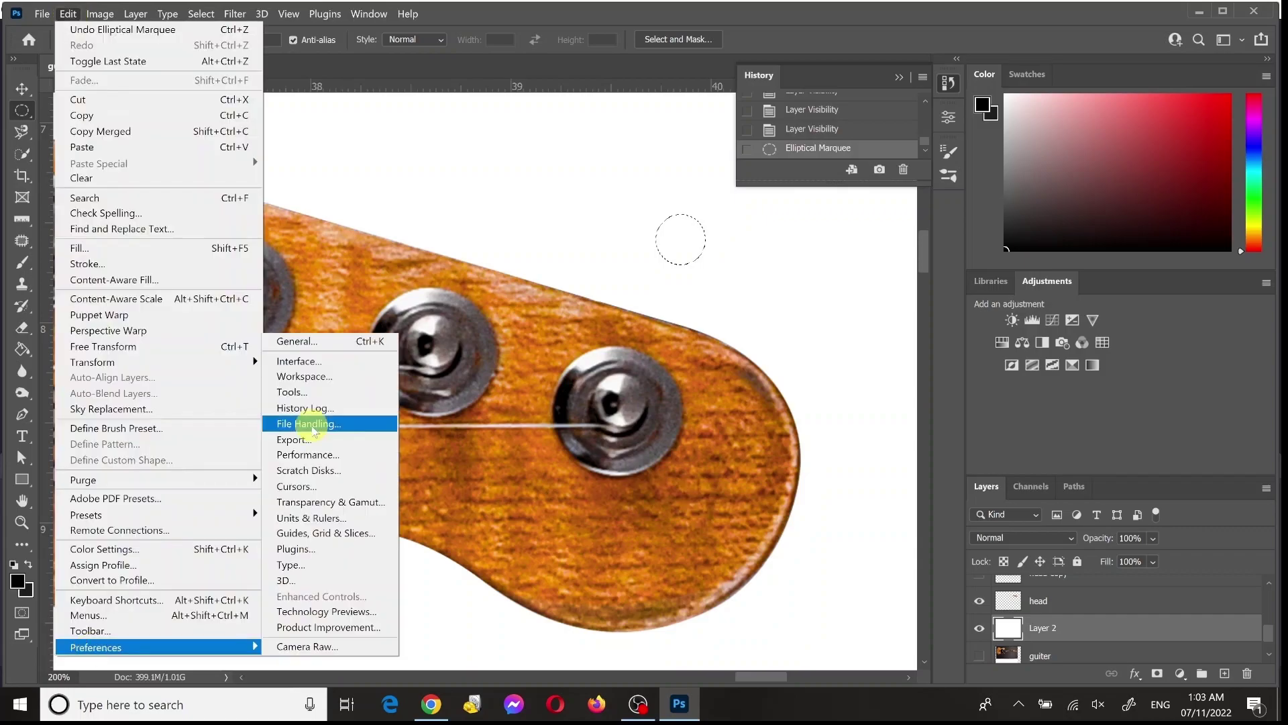
pyautogui.click(327, 517)
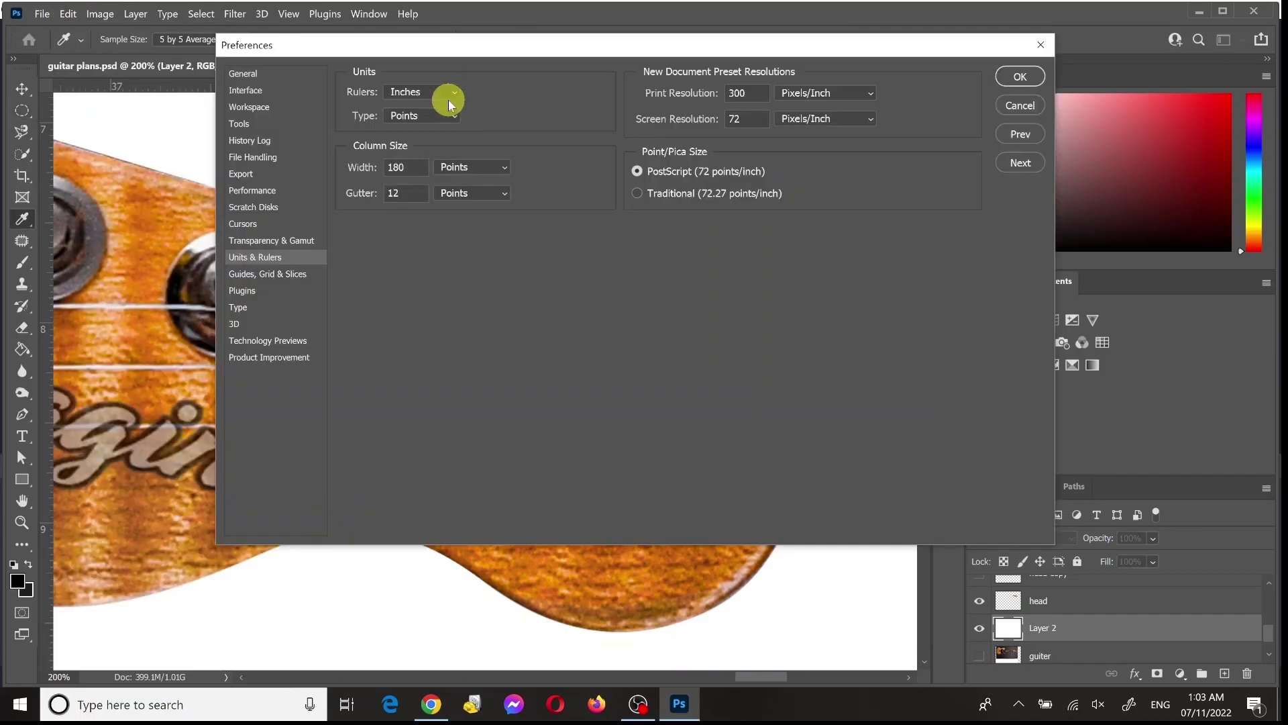
pyautogui.click(448, 100)
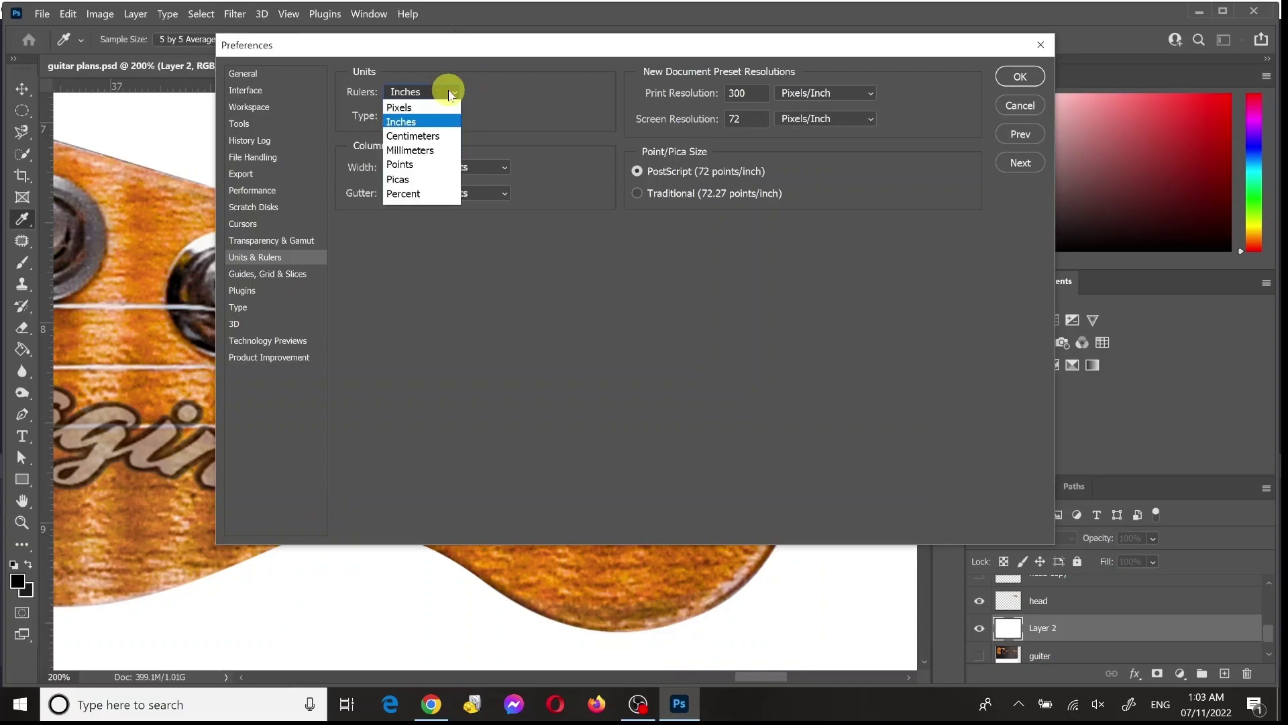
pyautogui.click(456, 150)
pyautogui.press('Return')
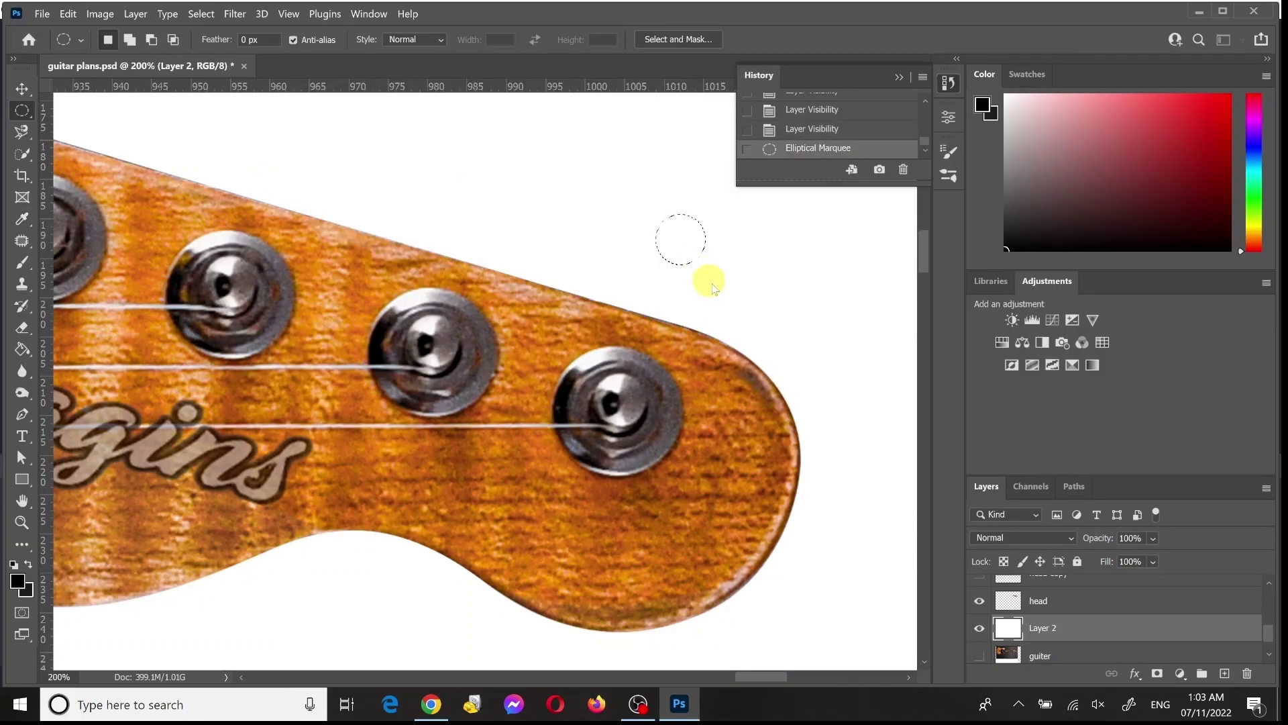
# Step: Draw a circular selection about 10 mm in diameter on the white background above the headstock tip
pyautogui.moveTo(629, 182); pyautogui.dragTo(695, 235)
pyautogui.press('shift')
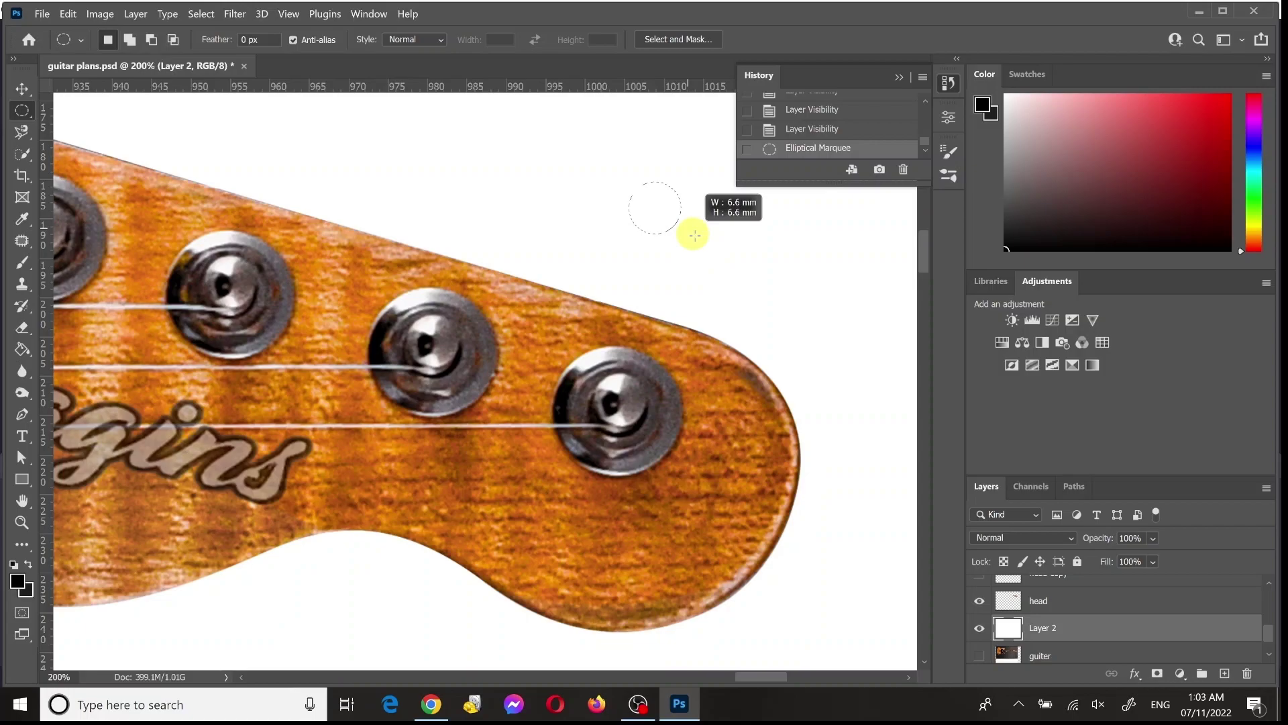
pyautogui.moveTo(695, 235); pyautogui.dragTo(722, 258)
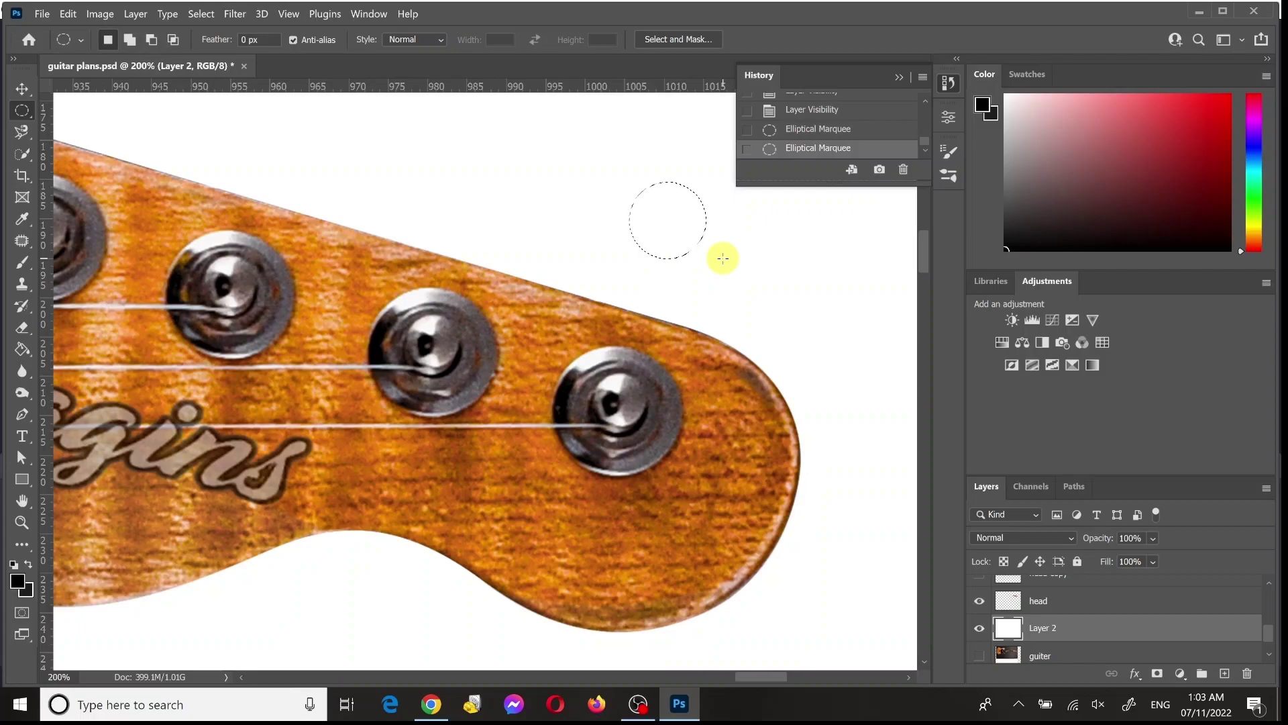
# Step: Rename the white background layer Layer 2 as "w back g"
pyautogui.doubleClick(1060, 630)
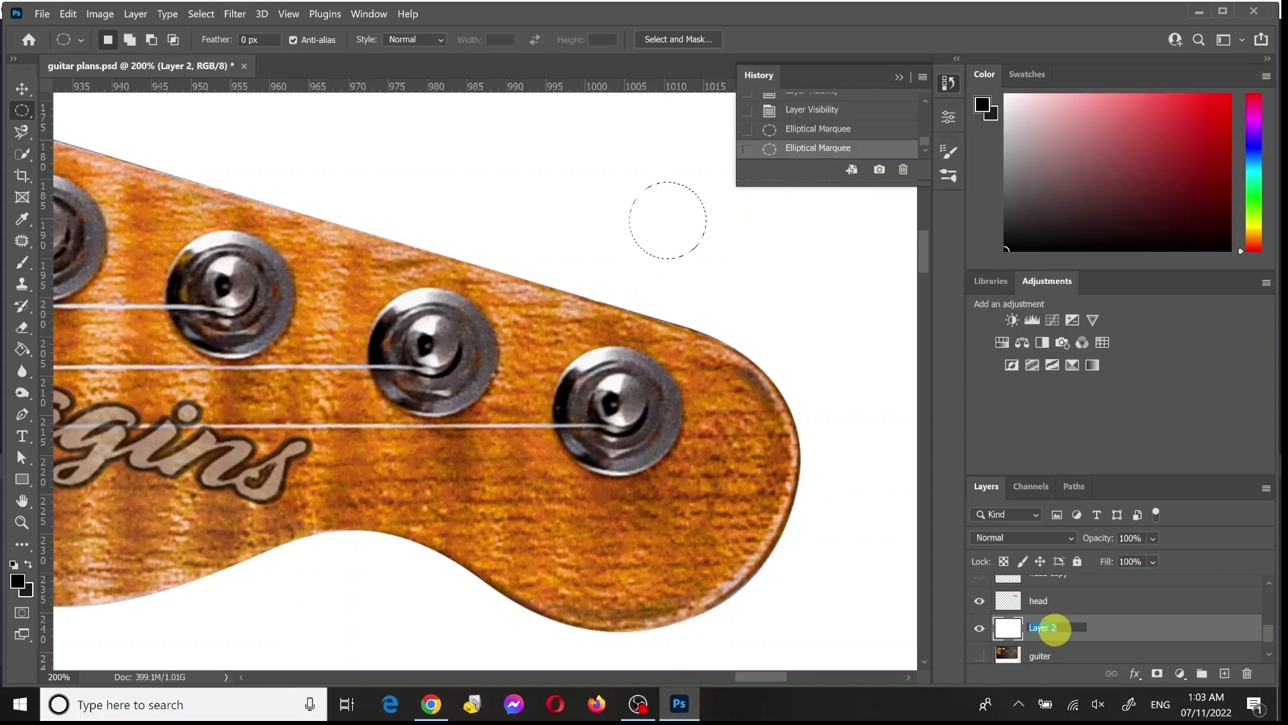
pyautogui.write('w back g')
pyautogui.press('Return')
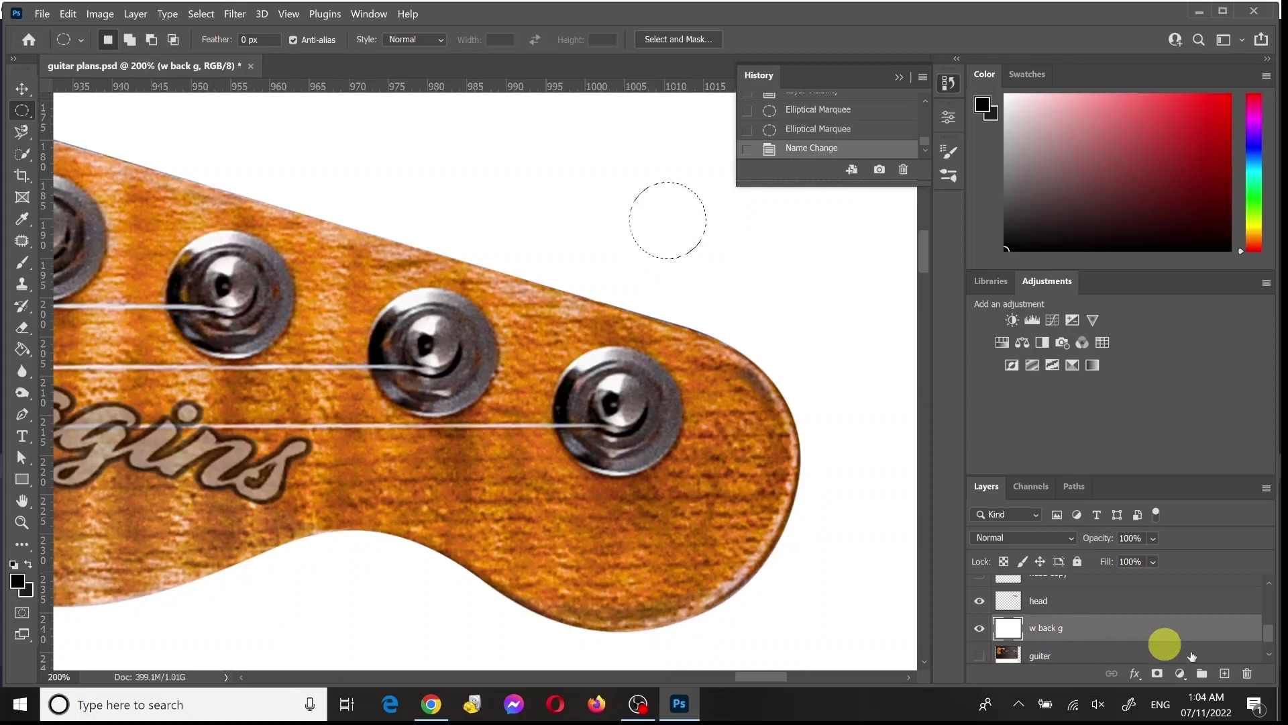
# Step: Outline the circular selection with a 1 px black centered stroke on a new layer, and deselect it
pyautogui.click(1225, 673)
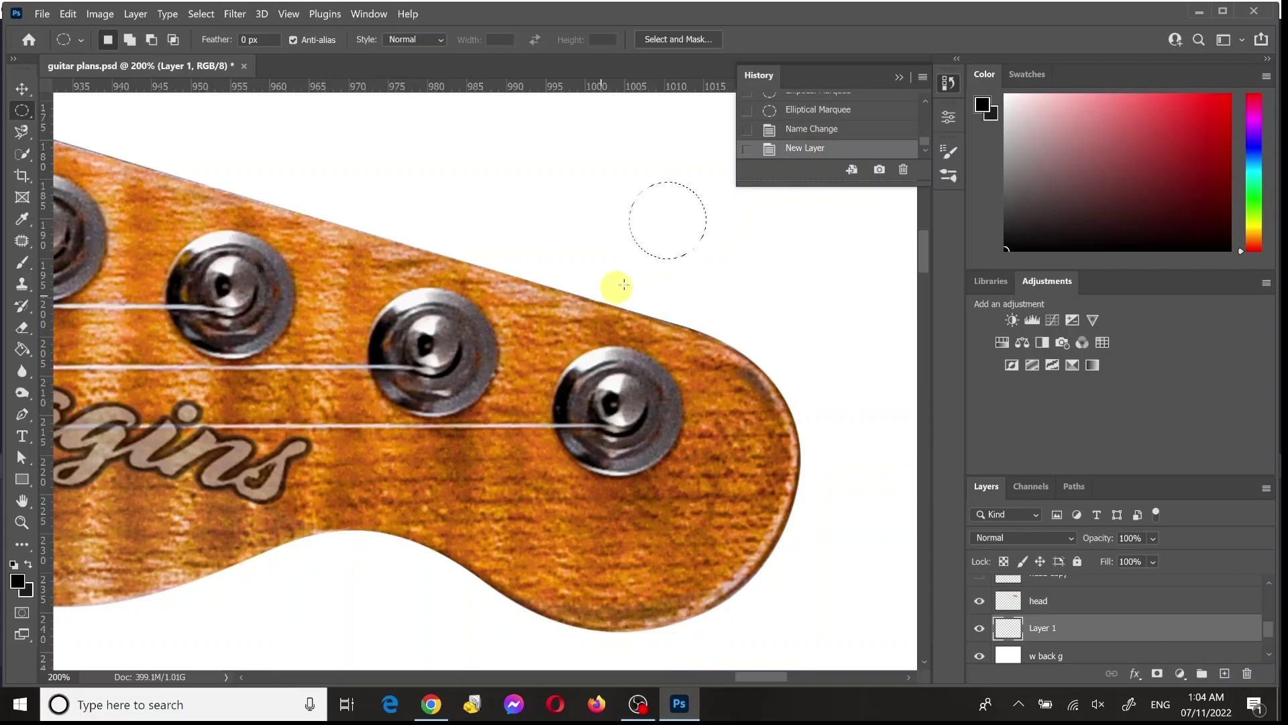
pyautogui.rightClick(663, 232)
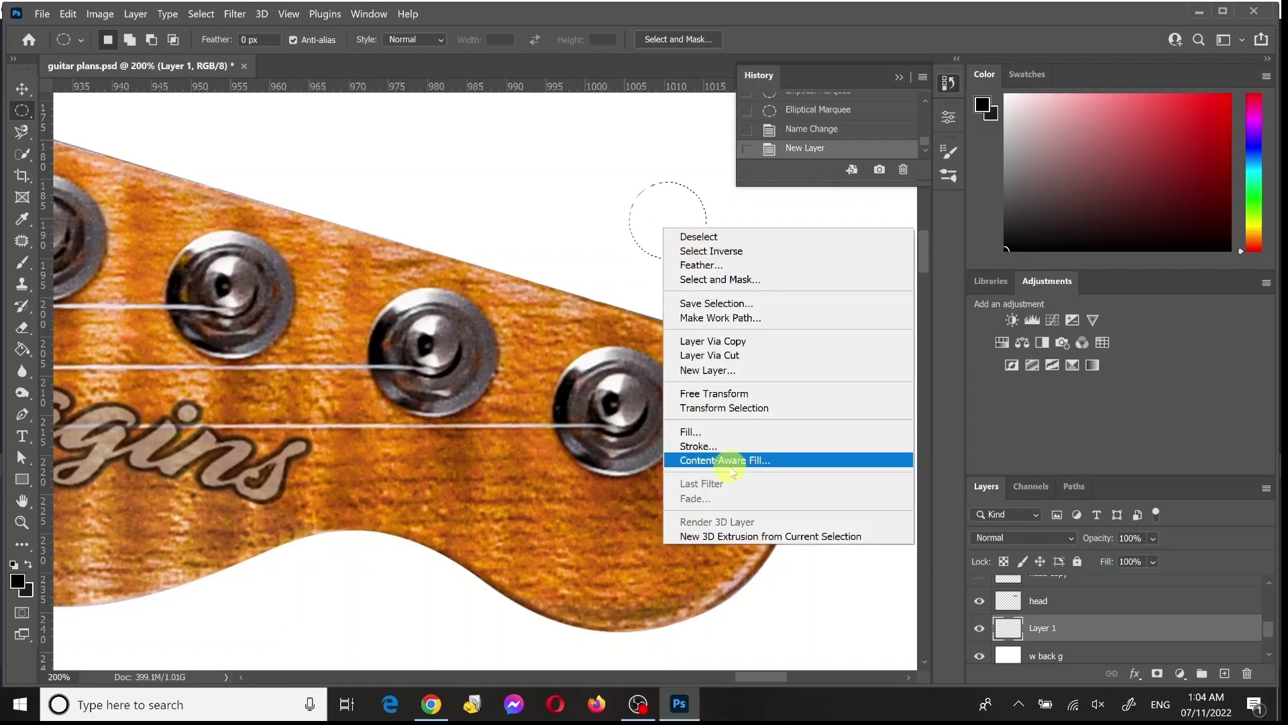
pyautogui.click(730, 445)
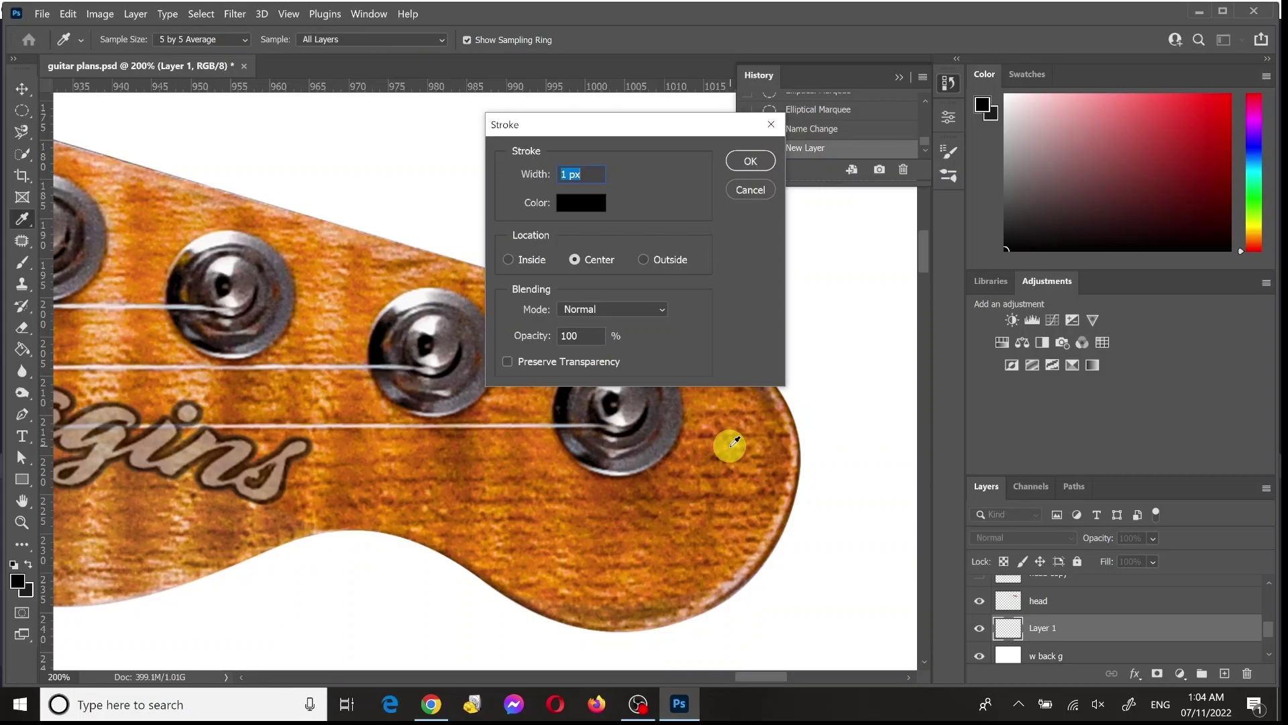
pyautogui.press('Return')
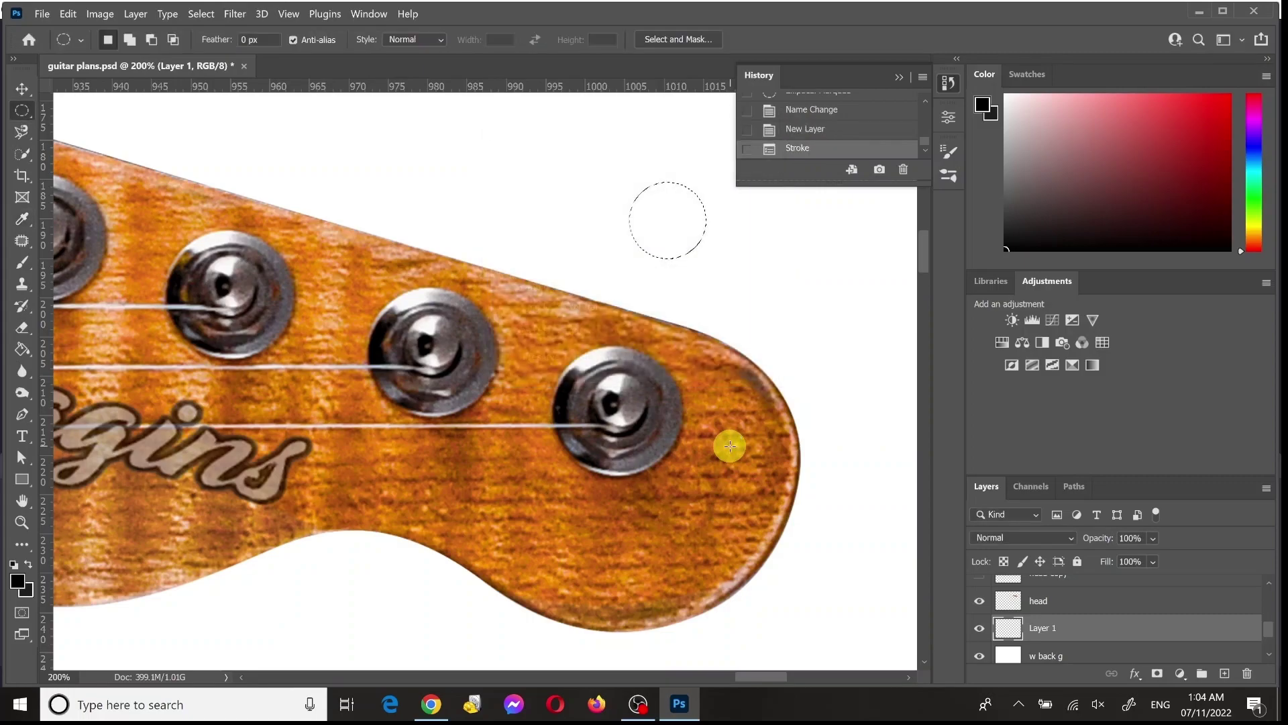
pyautogui.hotkey('ctrl', 'd')
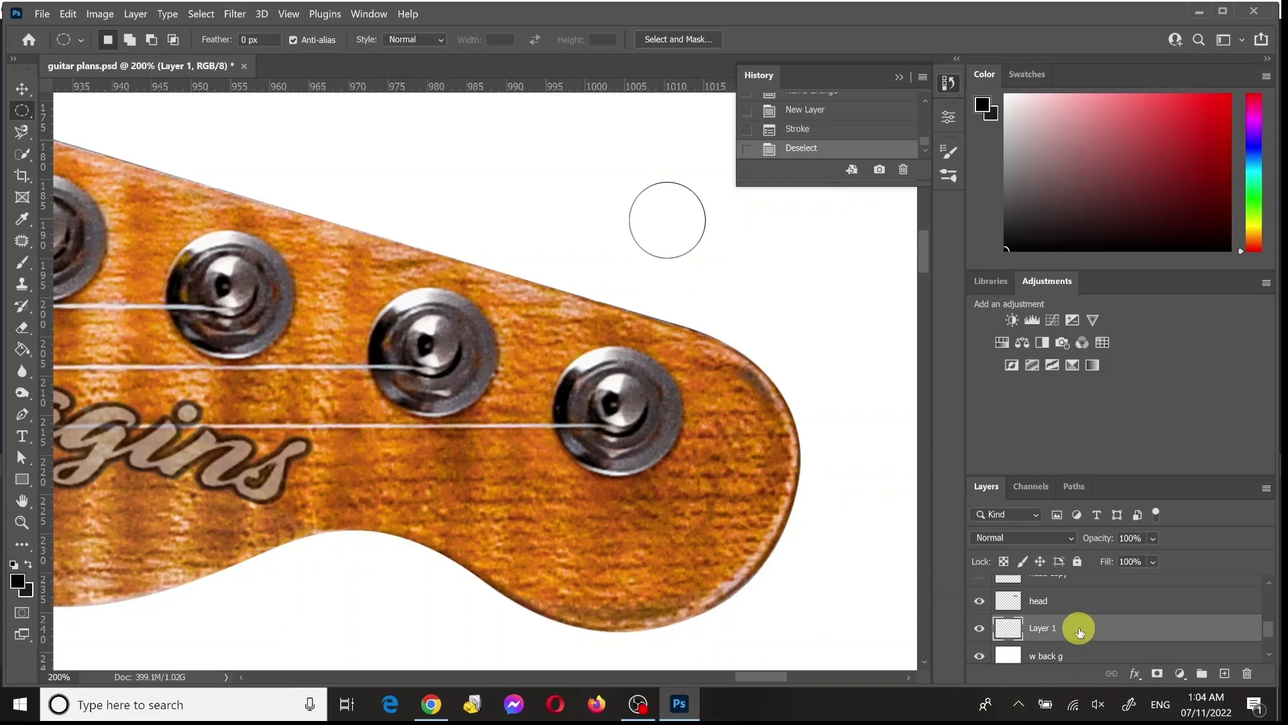
# Step: Rename the stroked circle's layer as "post hole 1" and duplicate it twice
pyautogui.doubleClick(1043, 628)
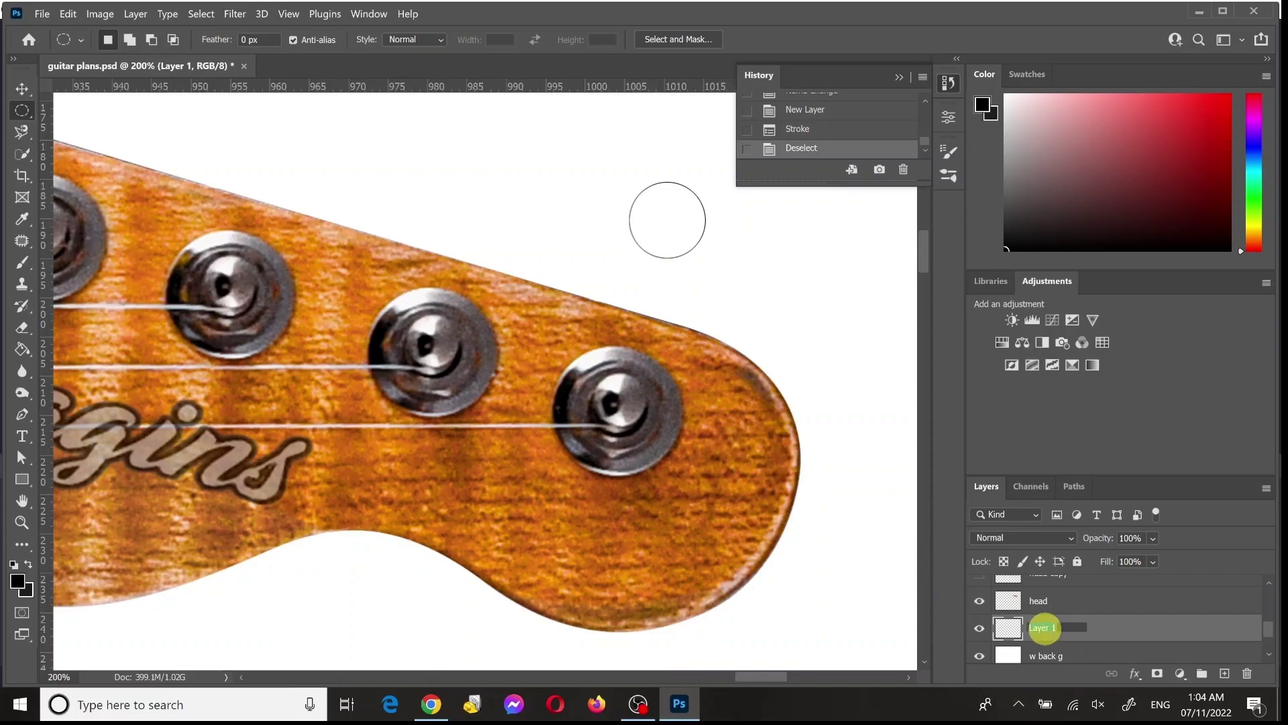
pyautogui.write('post hole 1')
pyautogui.press('Return')
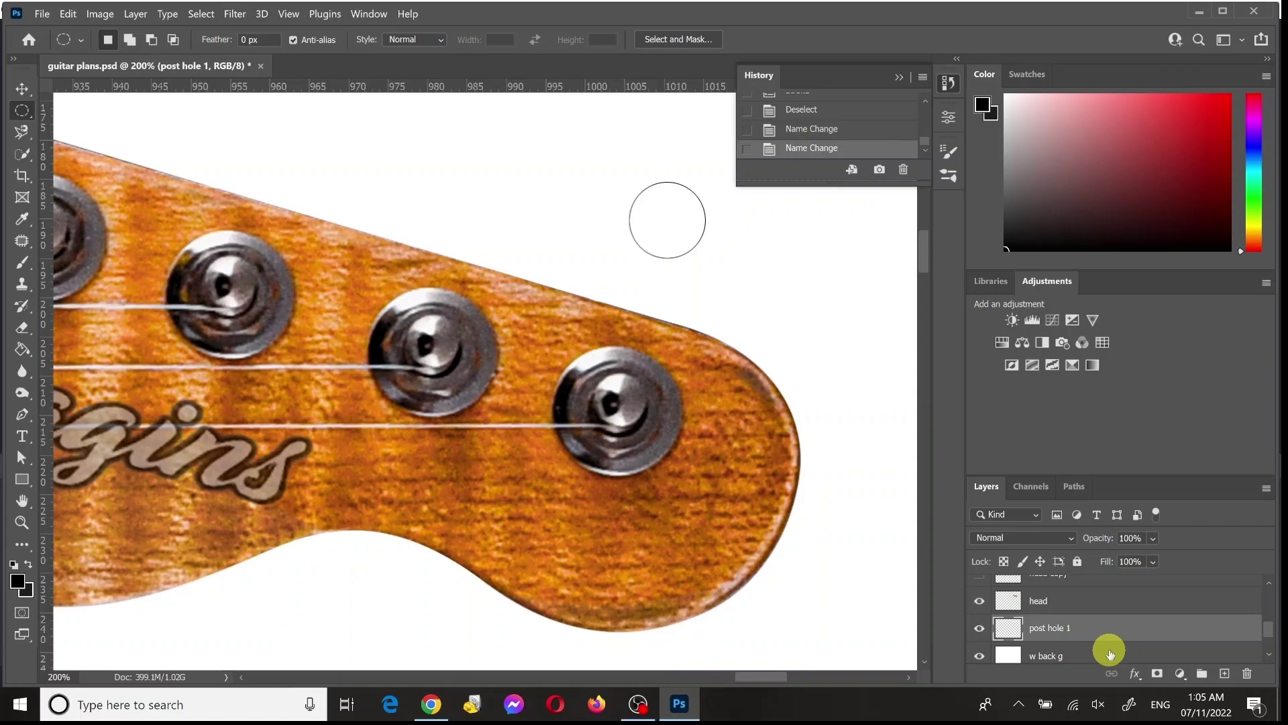
pyautogui.hotkey('ctrl', 'j')
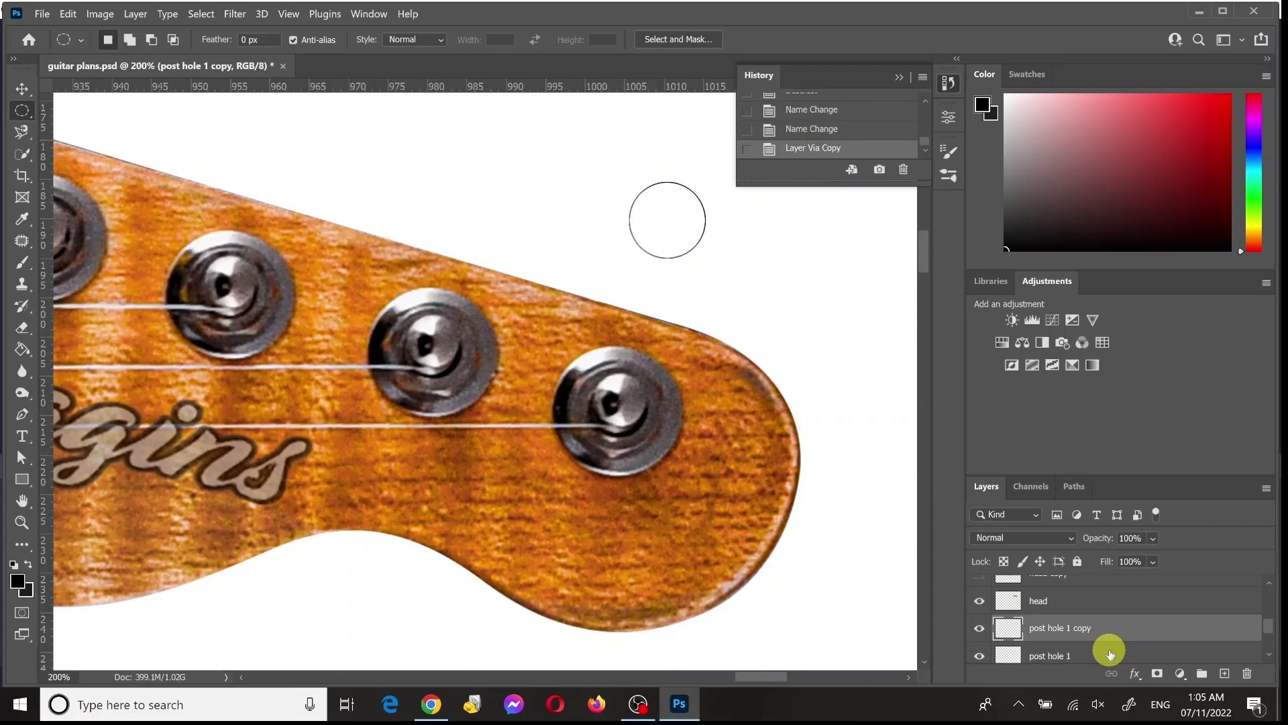
pyautogui.hotkey('ctrl', 'j')
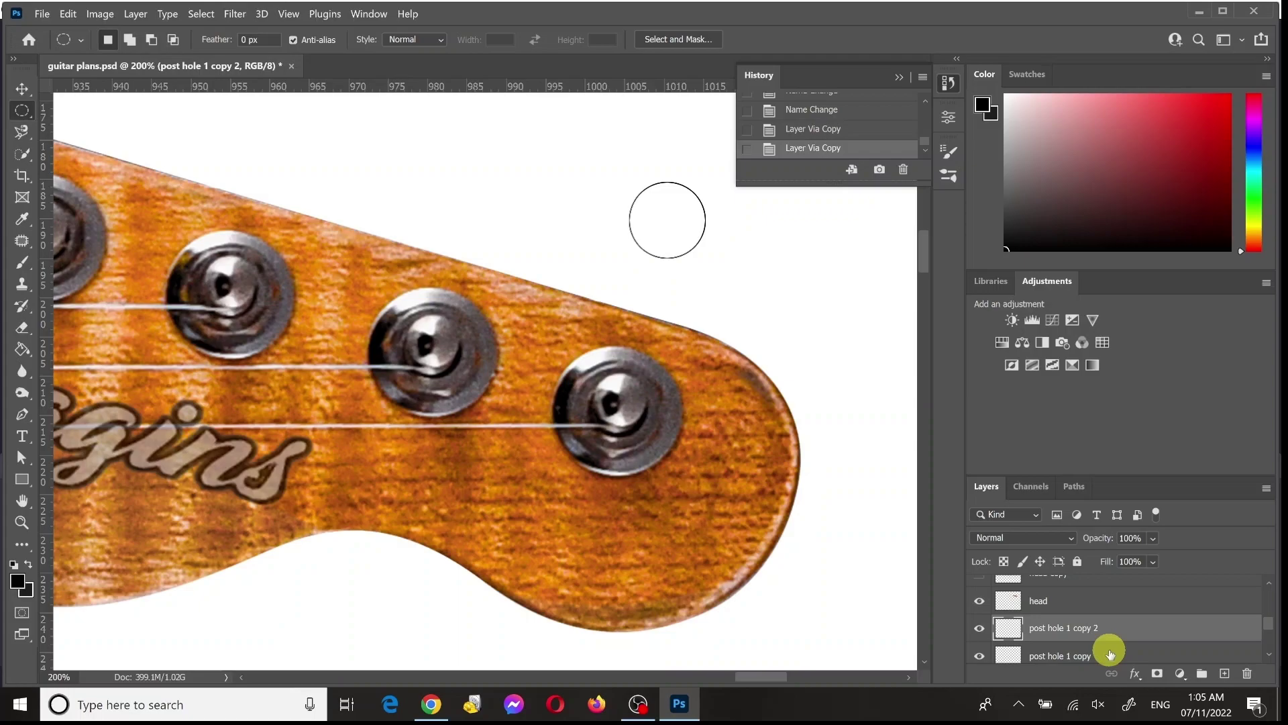
# Step: Duplicate the post hole circle three more times and move post hole 1 copy 5 onto the tuner nearest the headstock tip
pyautogui.hotkey('ctrl', 'j')
pyautogui.hotkey('ctrl', 't')
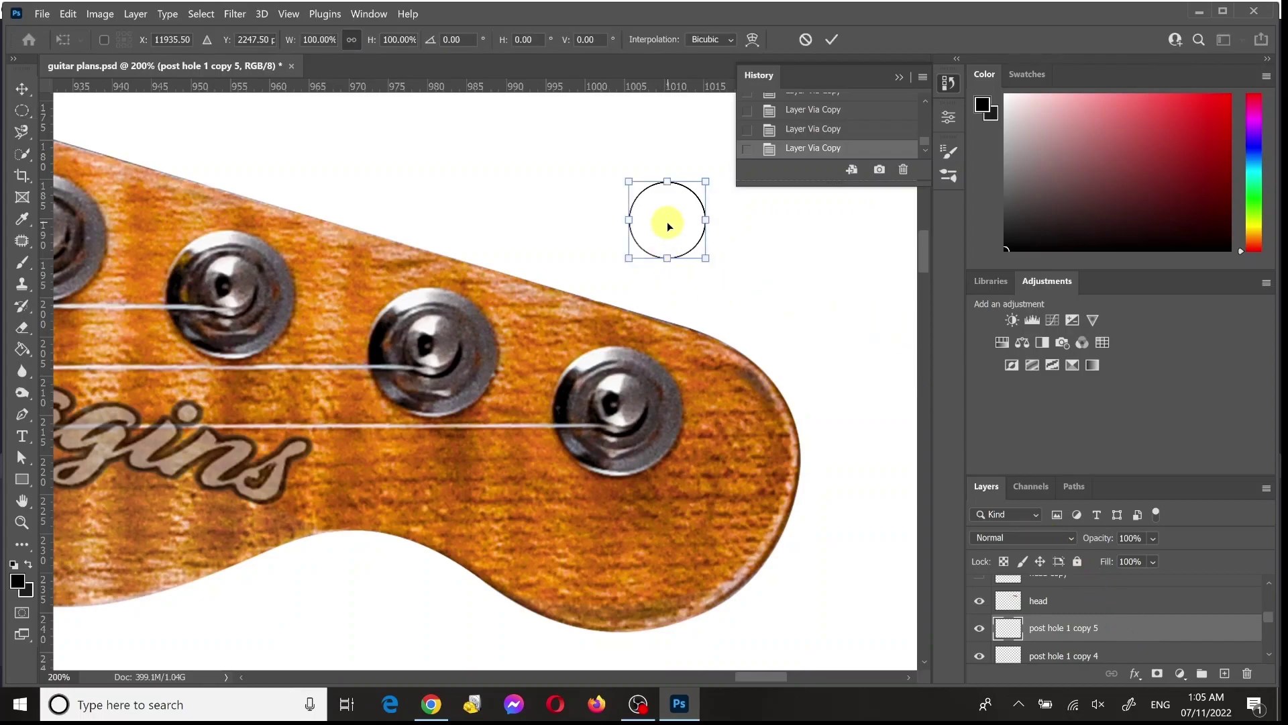
pyautogui.moveTo(668, 227); pyautogui.dragTo(618, 409)
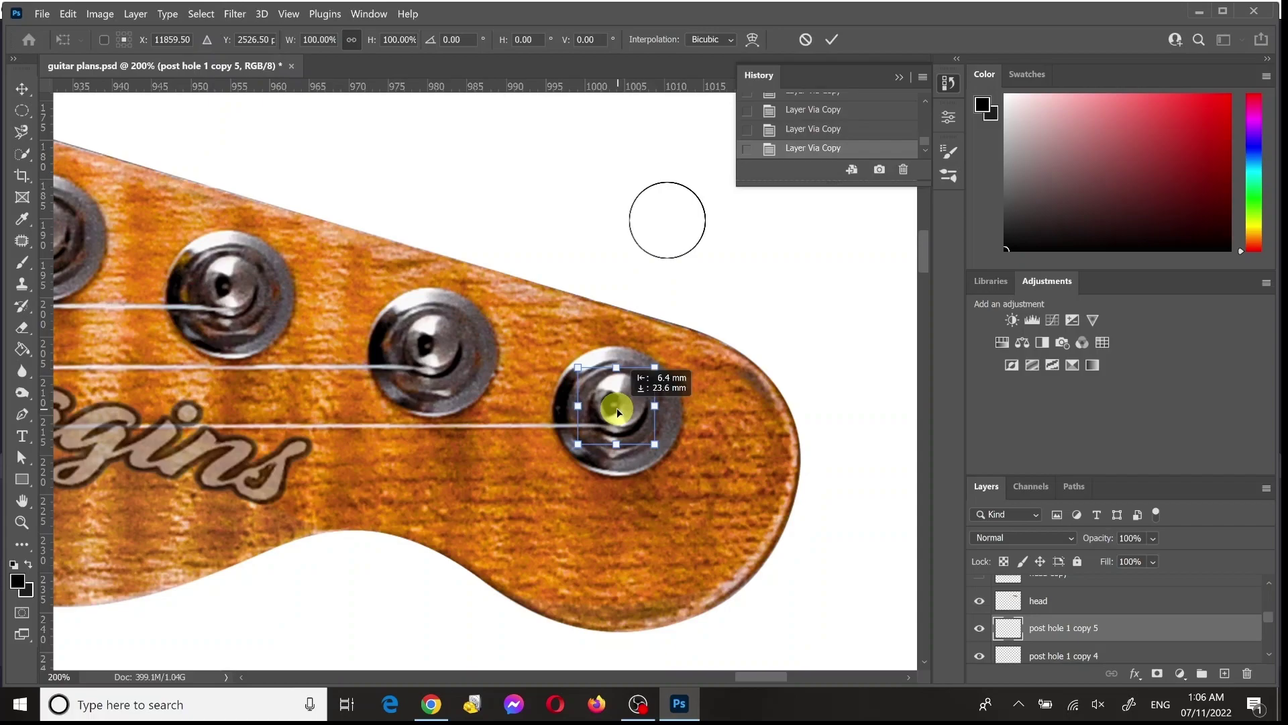
pyautogui.moveTo(617, 409); pyautogui.dragTo(618, 412)
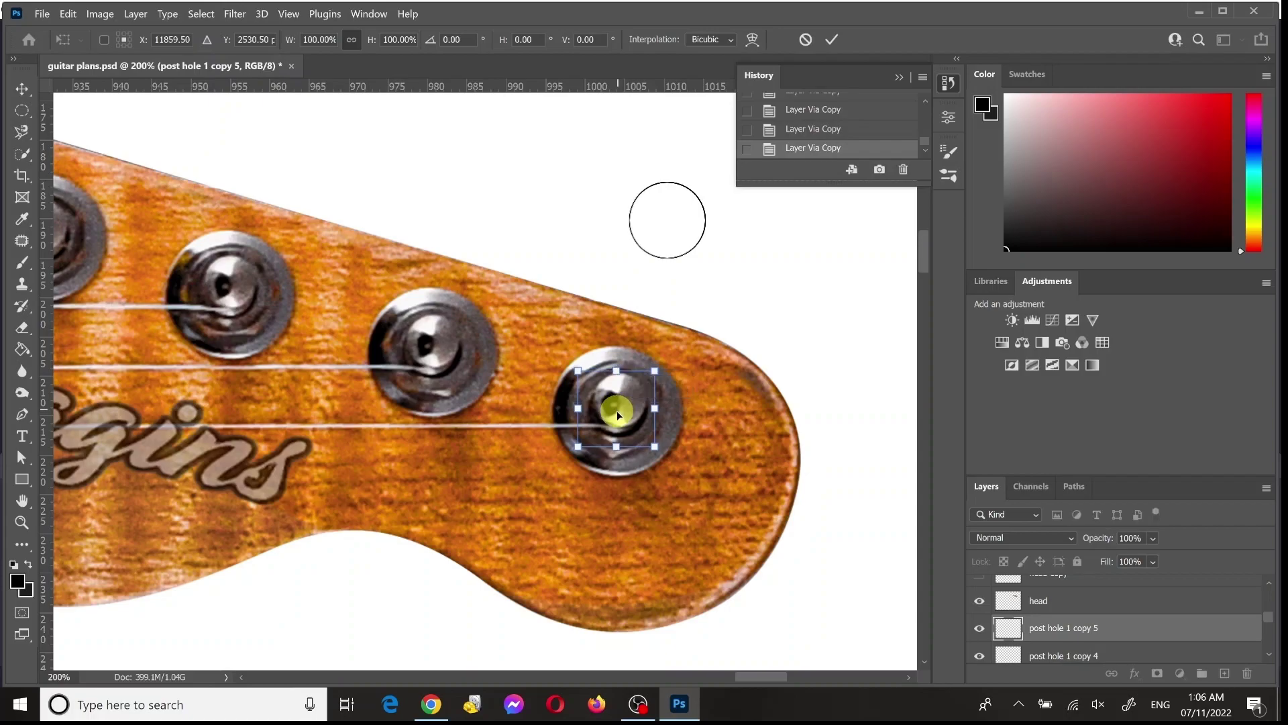
pyautogui.press('Return')
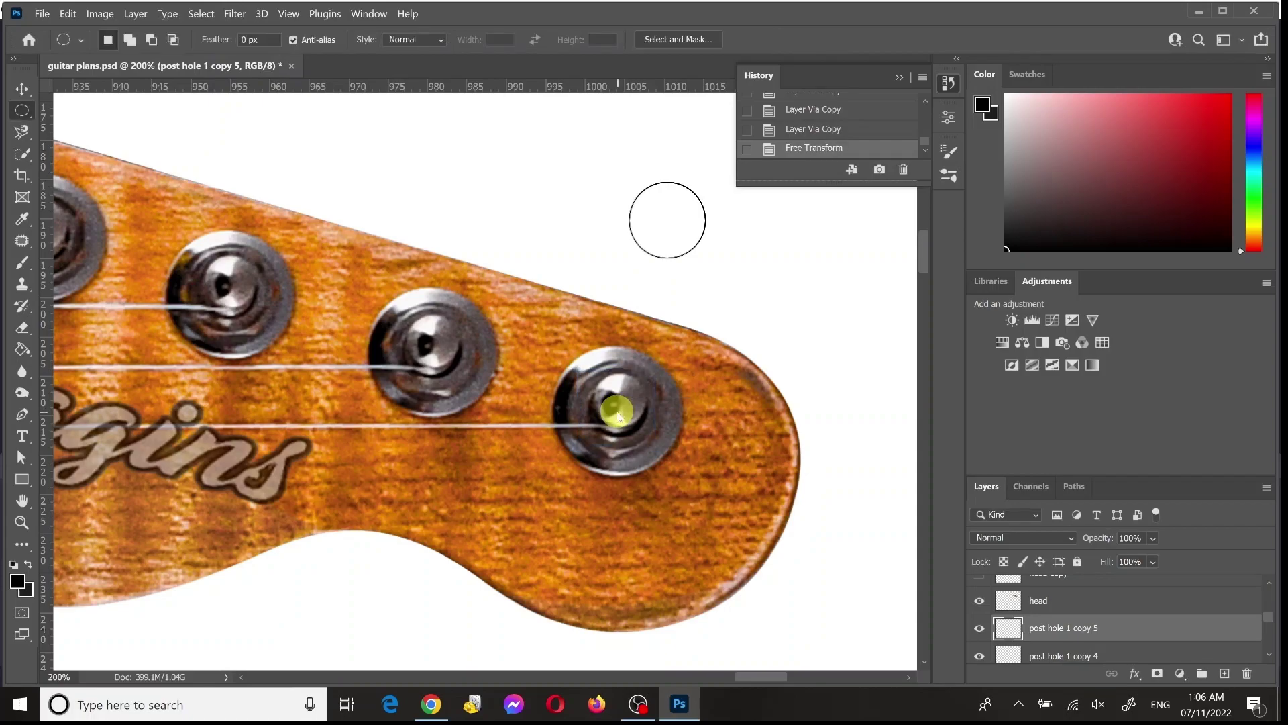
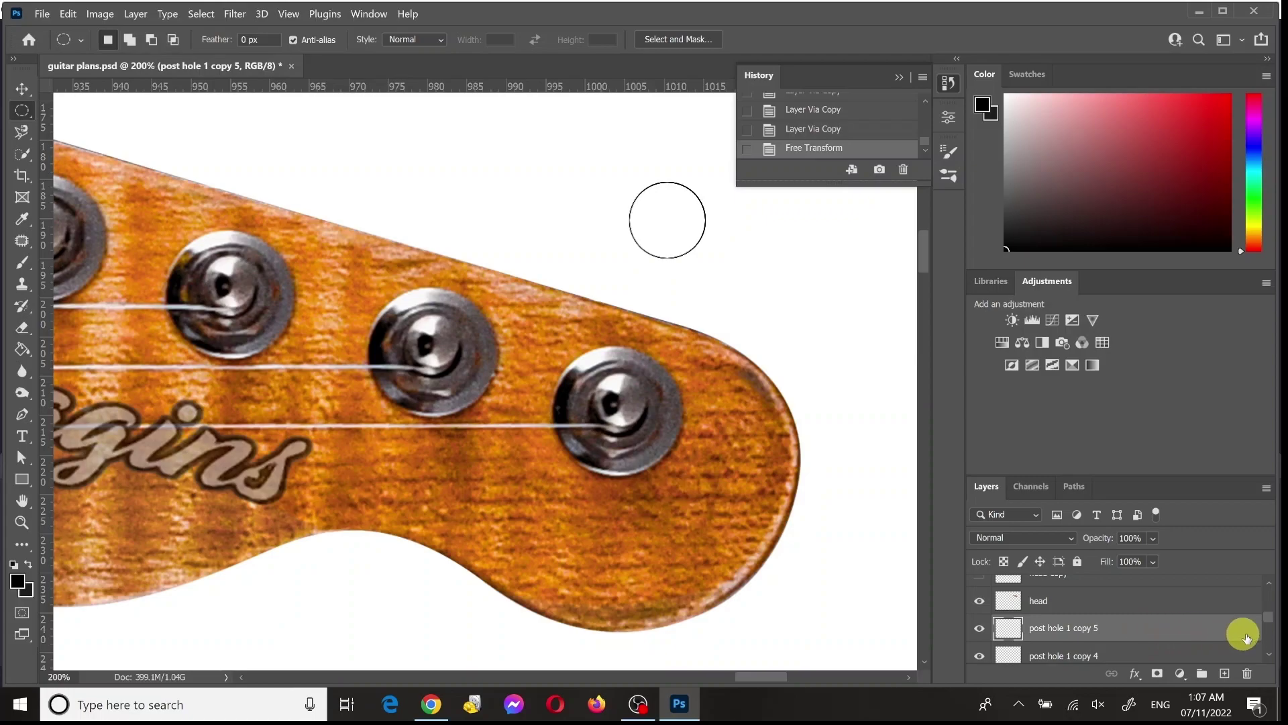
# Step: Move all six post hole layers together to directly below Group 1 in the layer order
pyautogui.moveTo(1266, 622); pyautogui.dragTo(1267, 634)
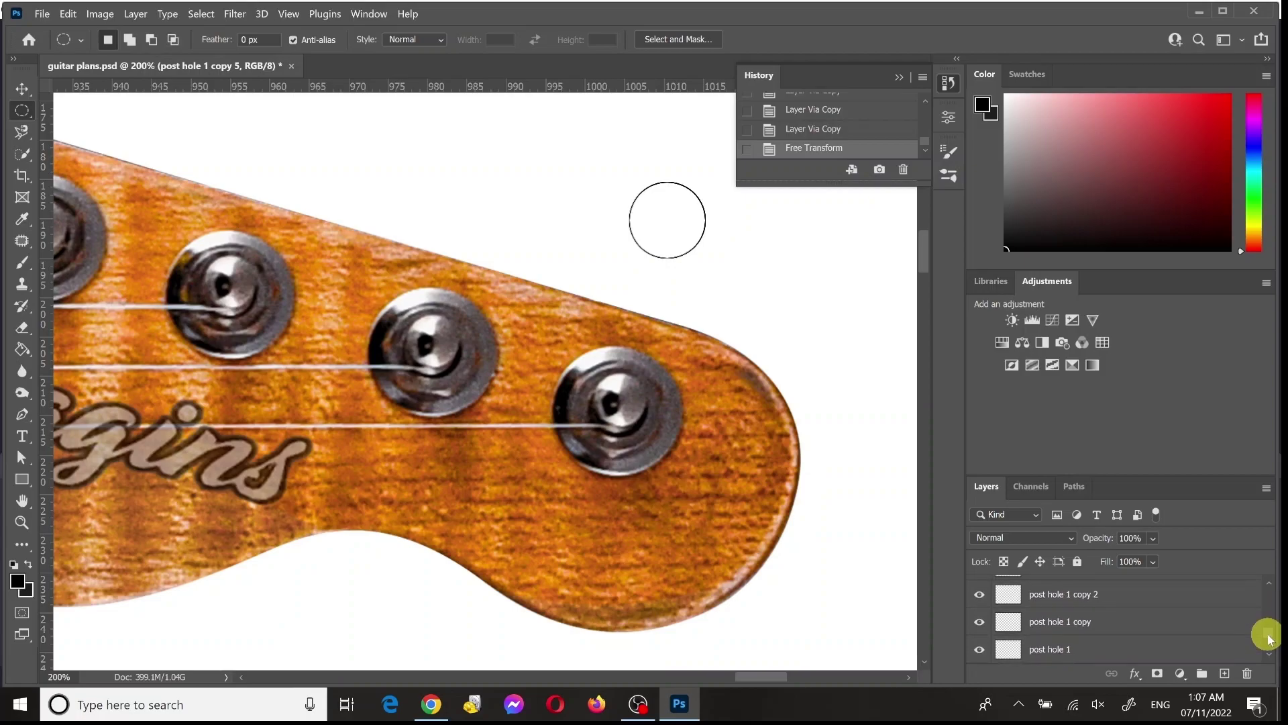
pyautogui.keyDown('shift'); pyautogui.click(1102, 651); pyautogui.keyUp('shift')
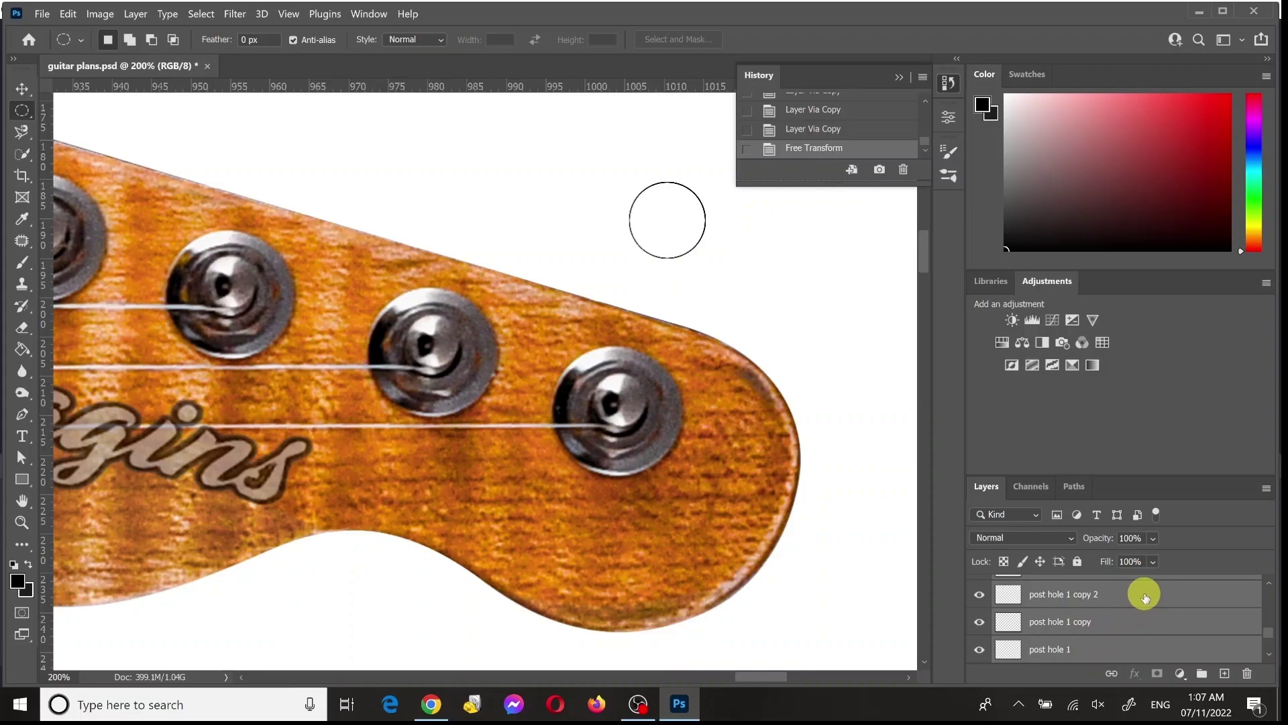
pyautogui.moveTo(1145, 597); pyautogui.dragTo(1145, 596)
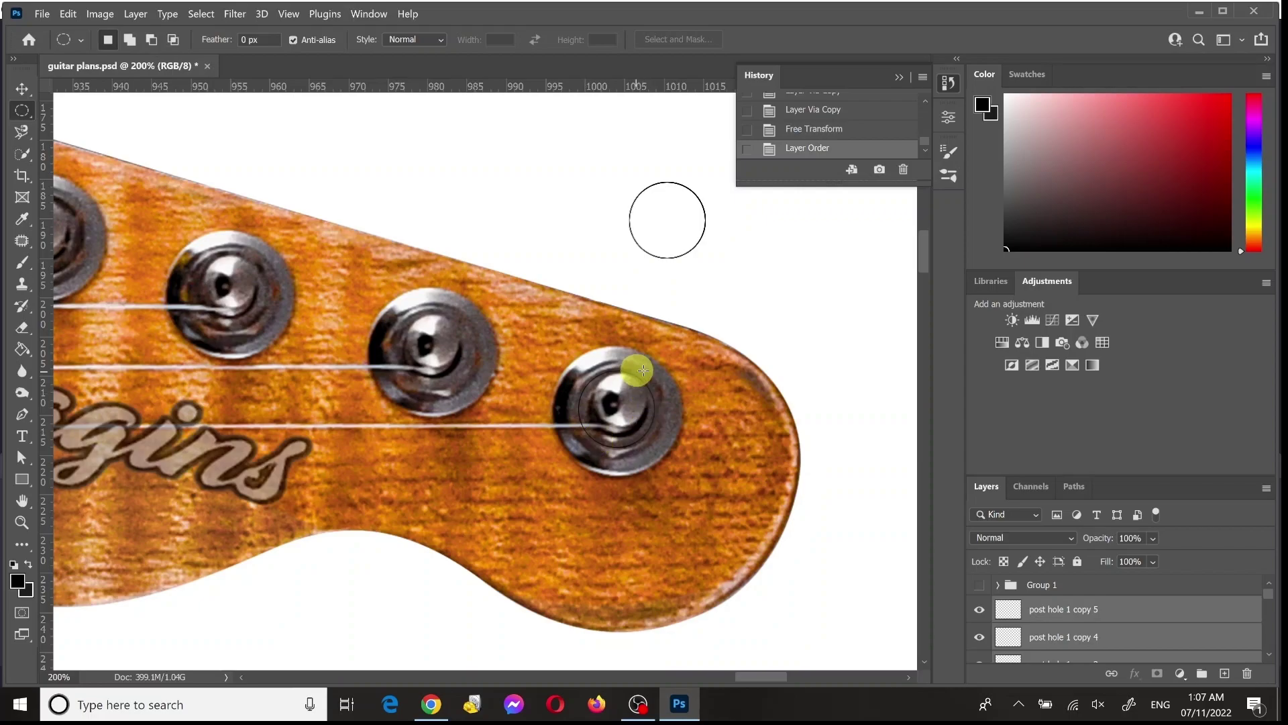
# Step: Centre the remaining post hole circles on the other five tuners, from post hole 1 copy 4 through post hole 1
pyautogui.click(1149, 609)
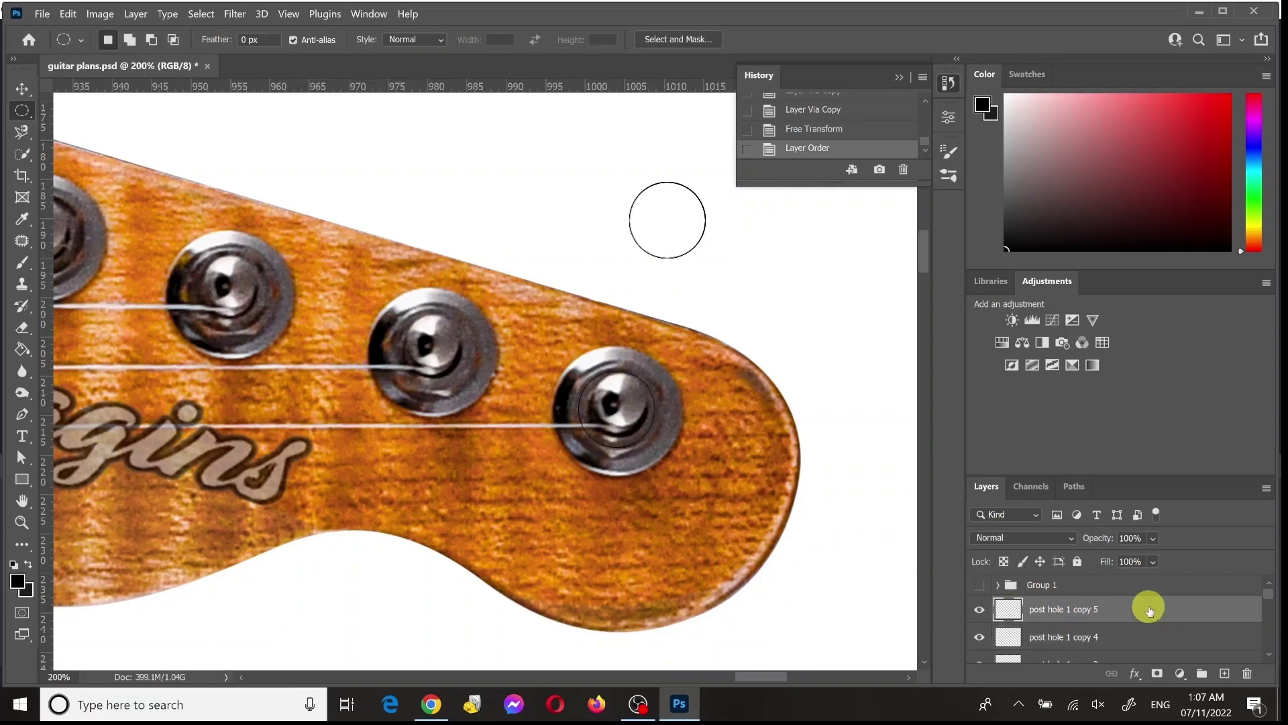
pyautogui.click(1139, 643)
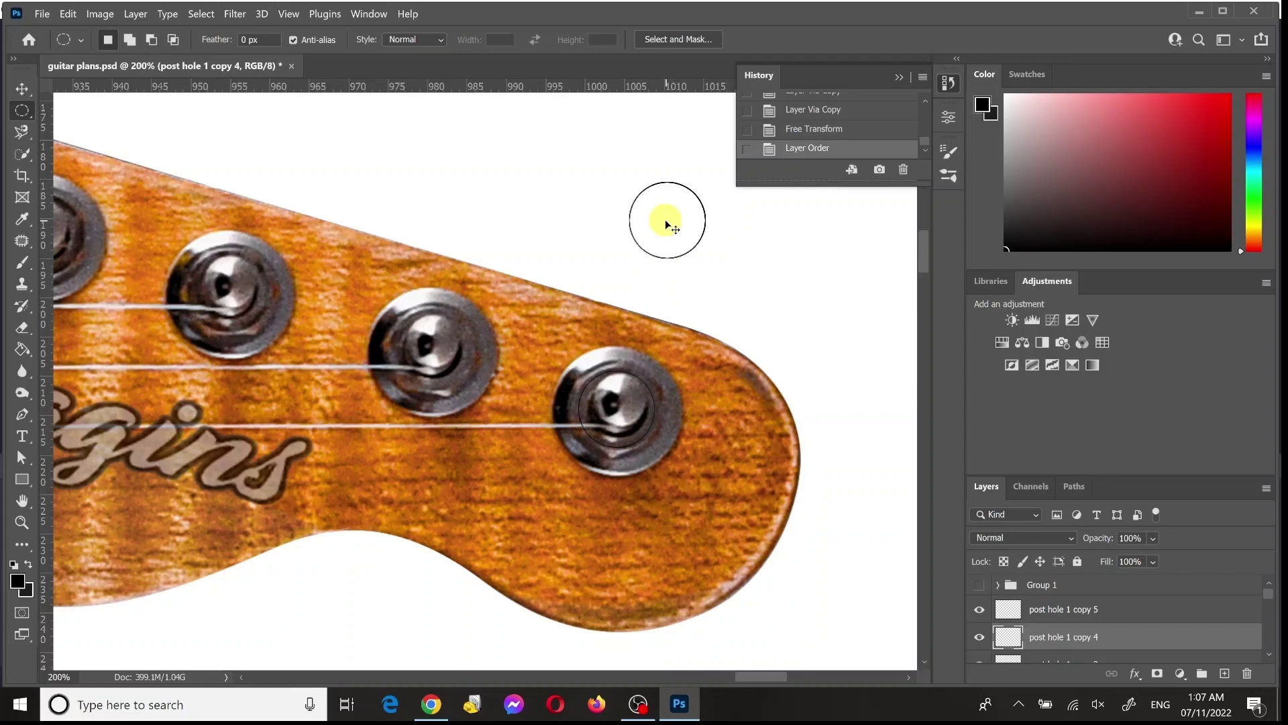
pyautogui.hotkey('ctrl', 't')
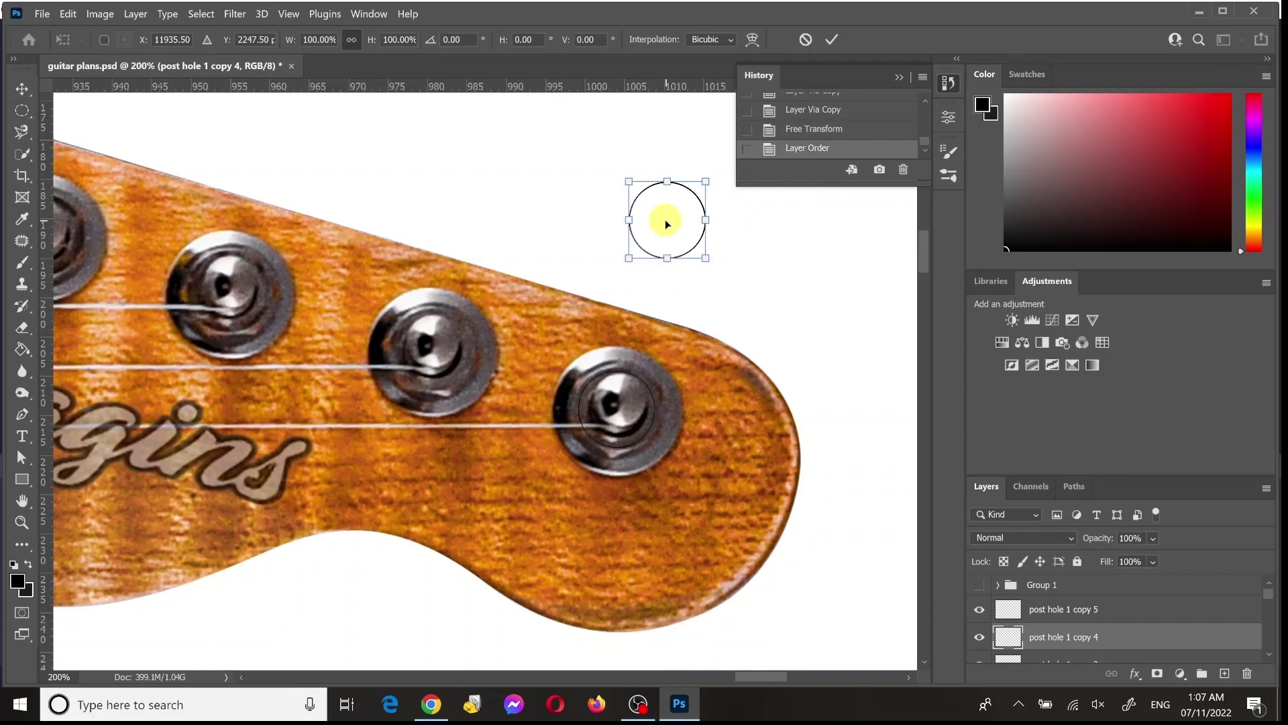
pyautogui.moveTo(668, 223); pyautogui.dragTo(436, 345)
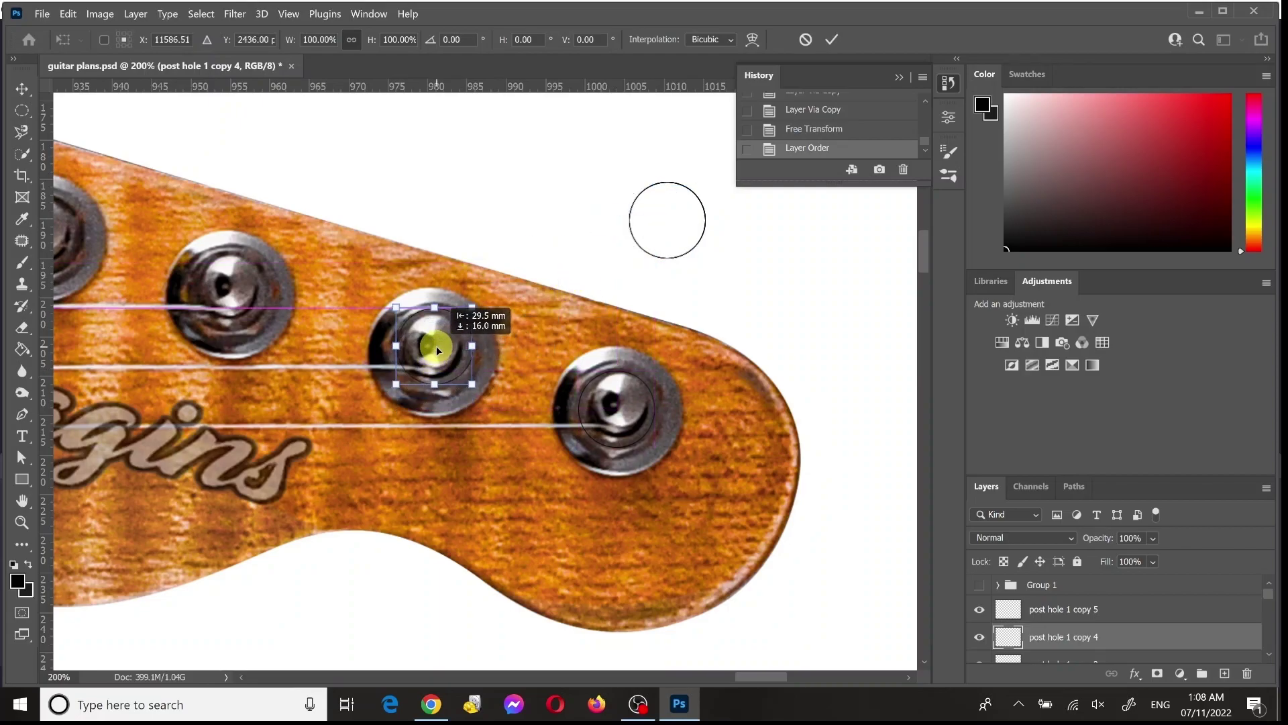
pyautogui.moveTo(436, 345); pyautogui.dragTo(430, 353)
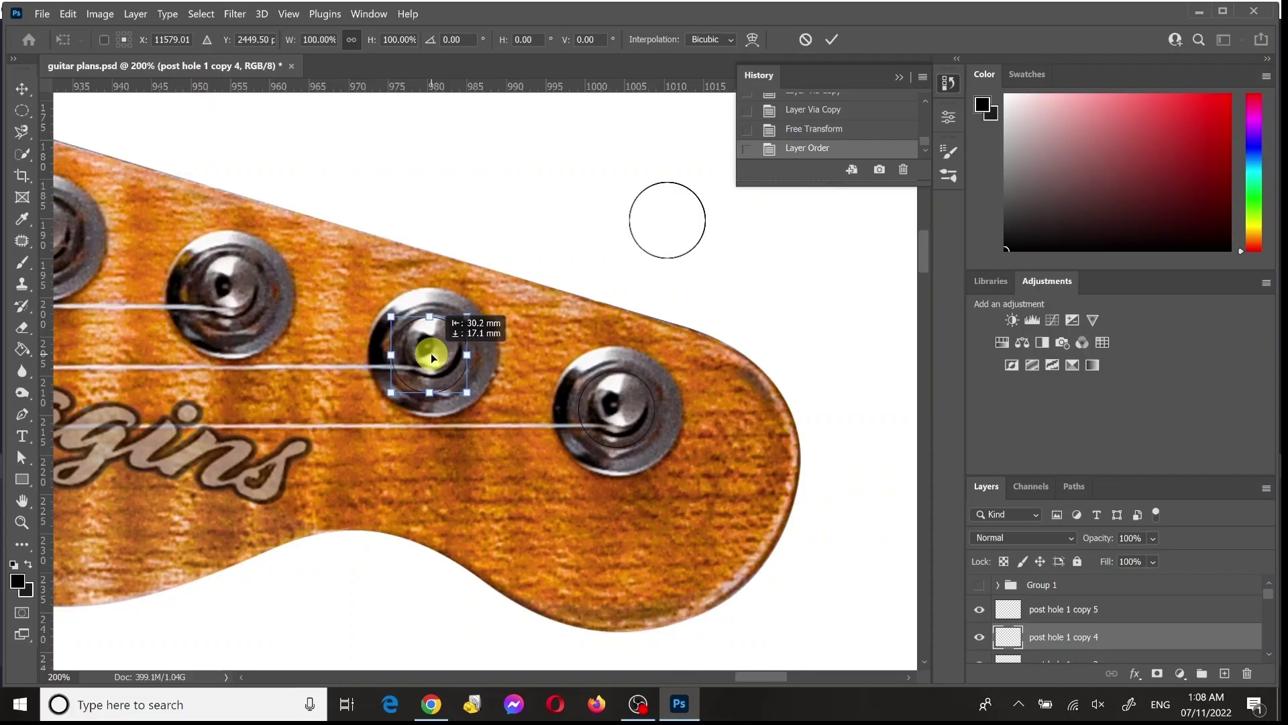
pyautogui.moveTo(431, 352); pyautogui.dragTo(431, 352)
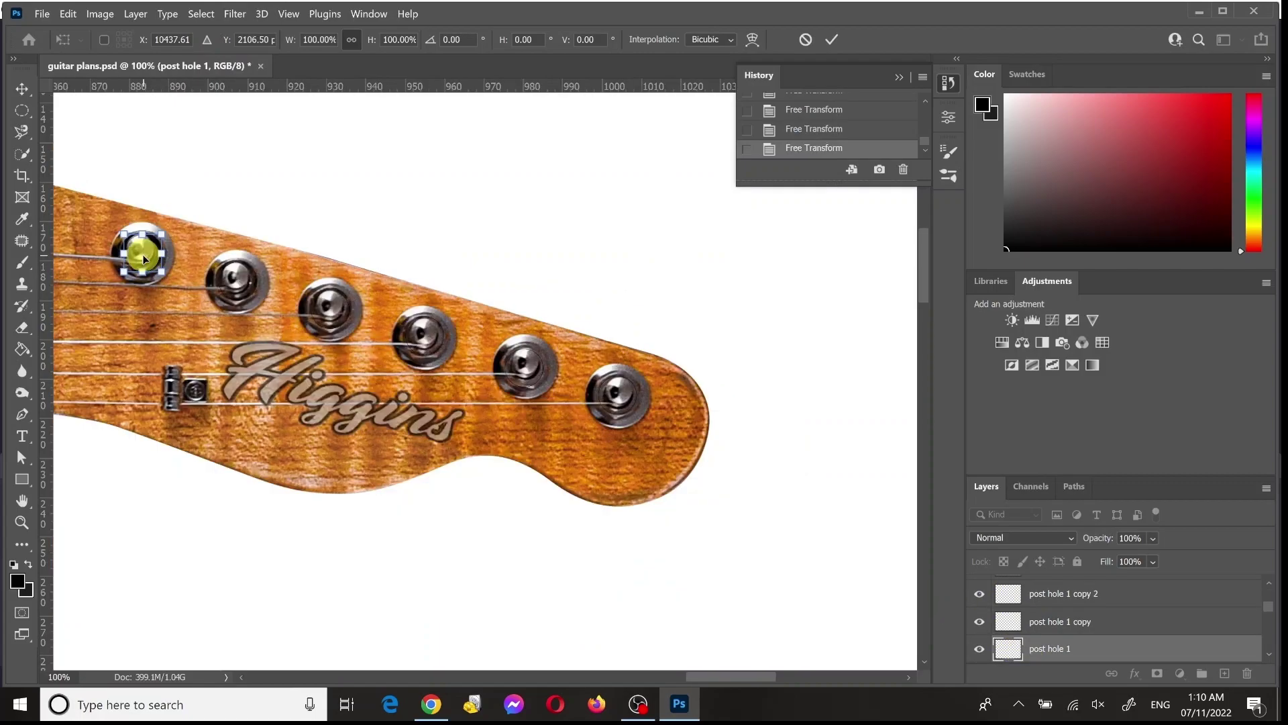
pyautogui.press('Return')
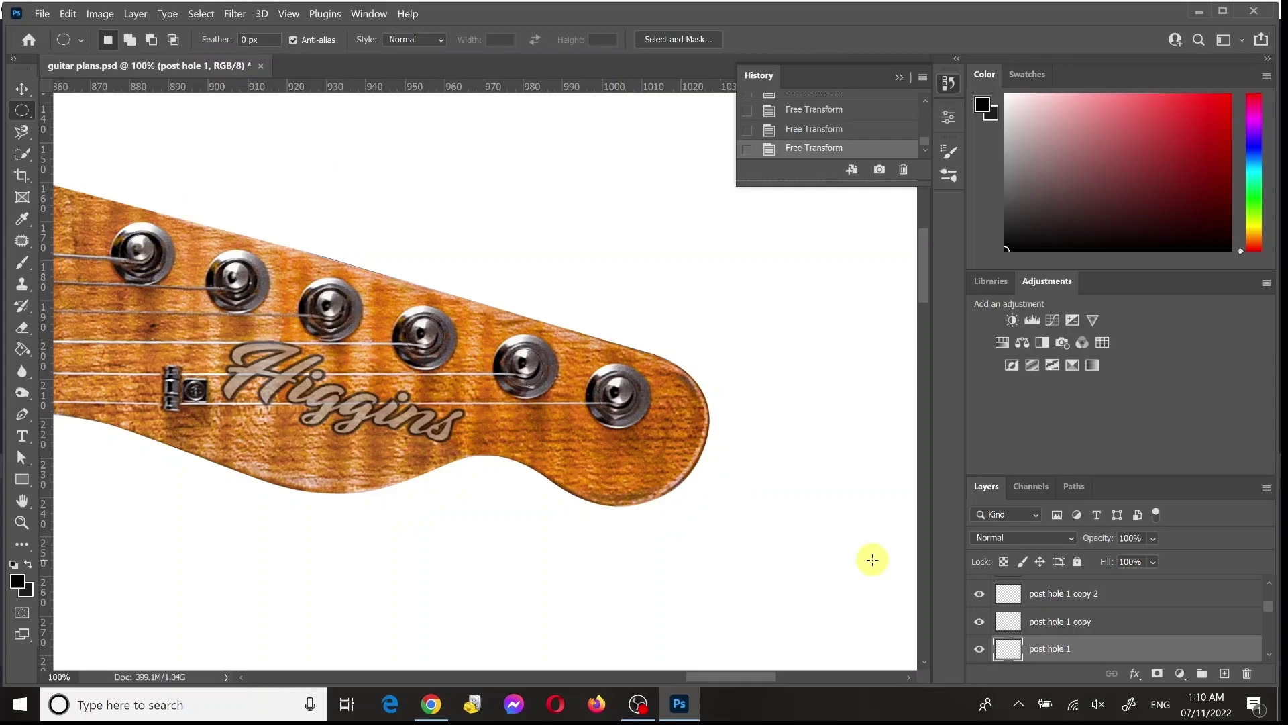
# Step: Move the head line layer up the layer order to directly below post hole 1
pyautogui.moveTo(1268, 606); pyautogui.dragTo(1269, 612)
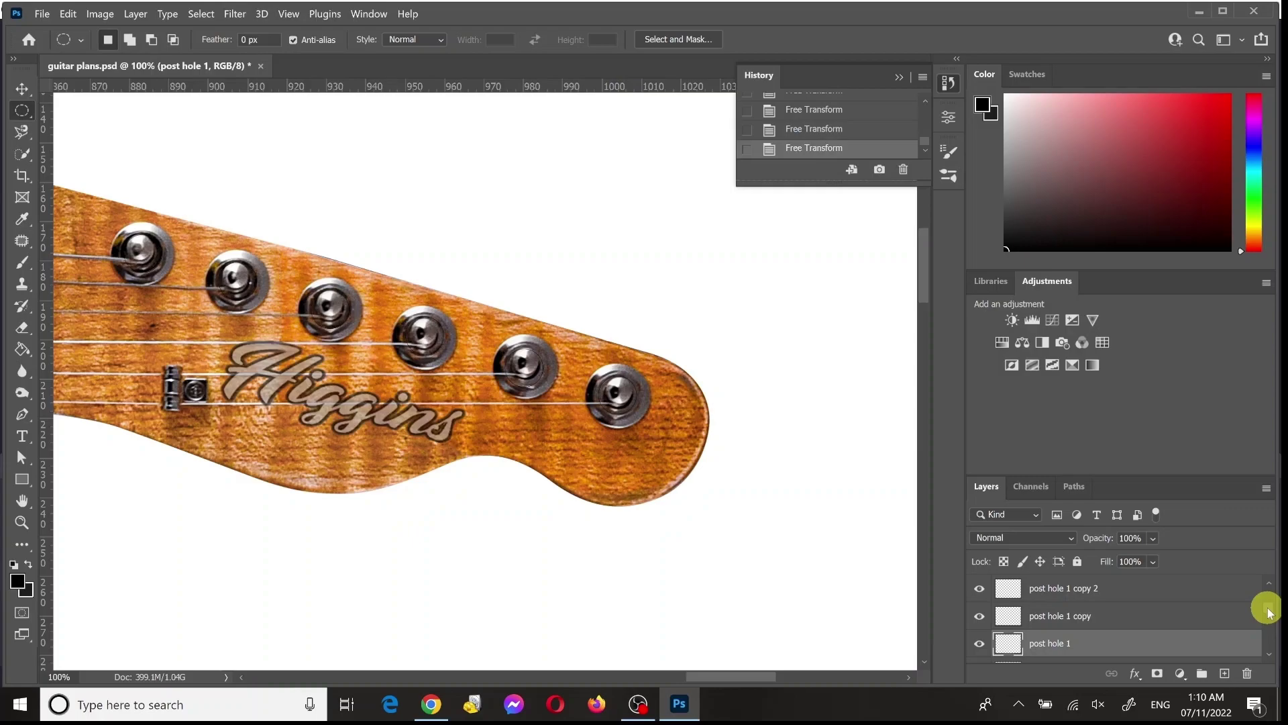
pyautogui.scroll(-2, 1268, 611)
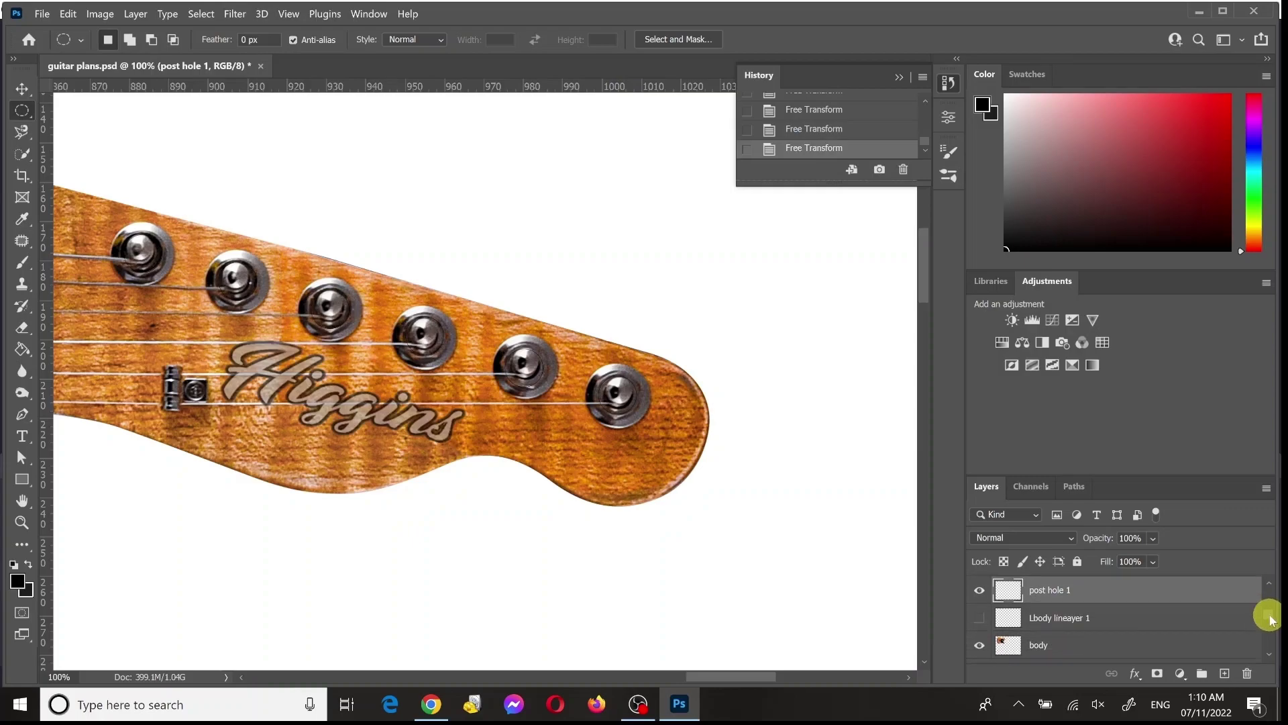
pyautogui.moveTo(1270, 618); pyautogui.dragTo(1270, 628)
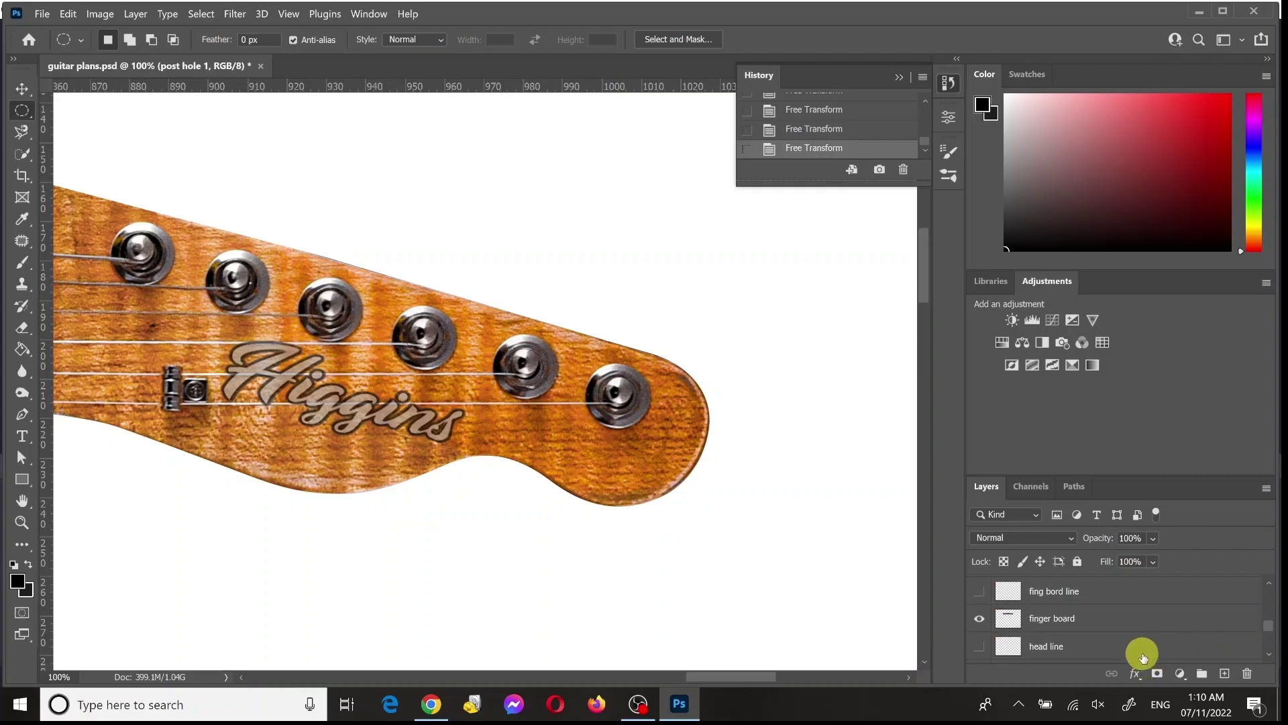
pyautogui.moveTo(1142, 654); pyautogui.dragTo(1135, 611)
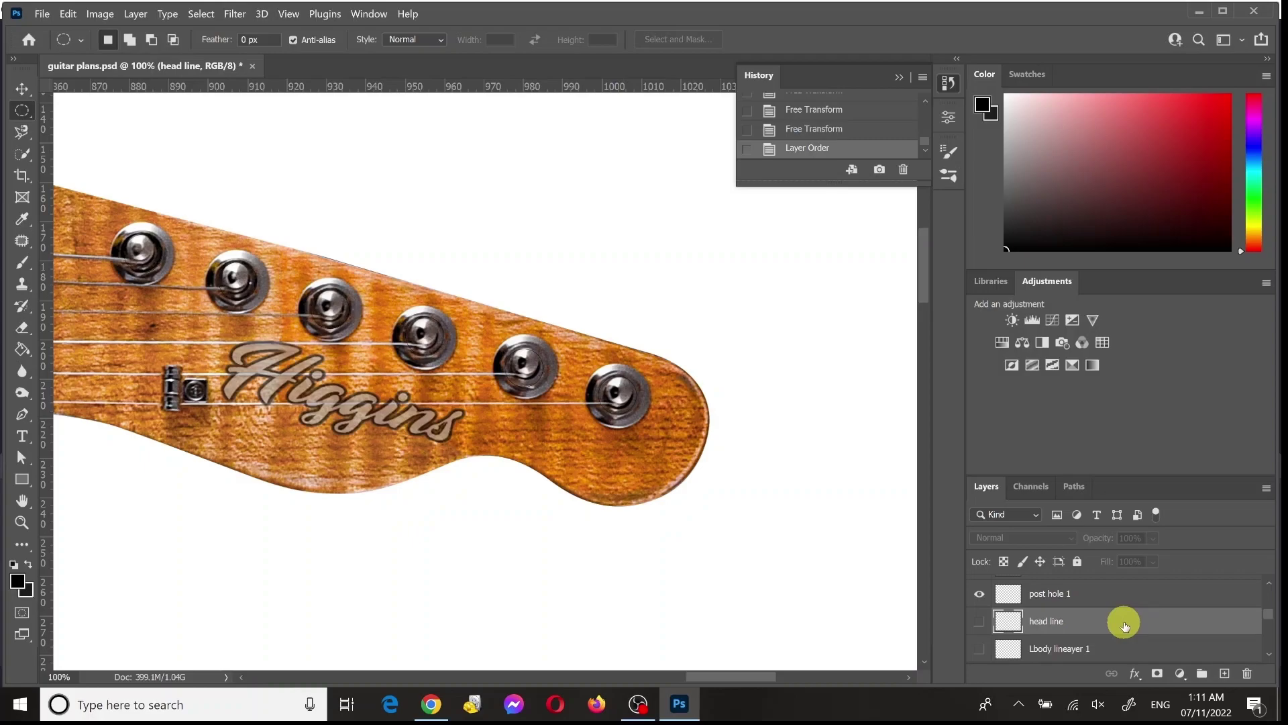
pyautogui.rightClick(1125, 622)
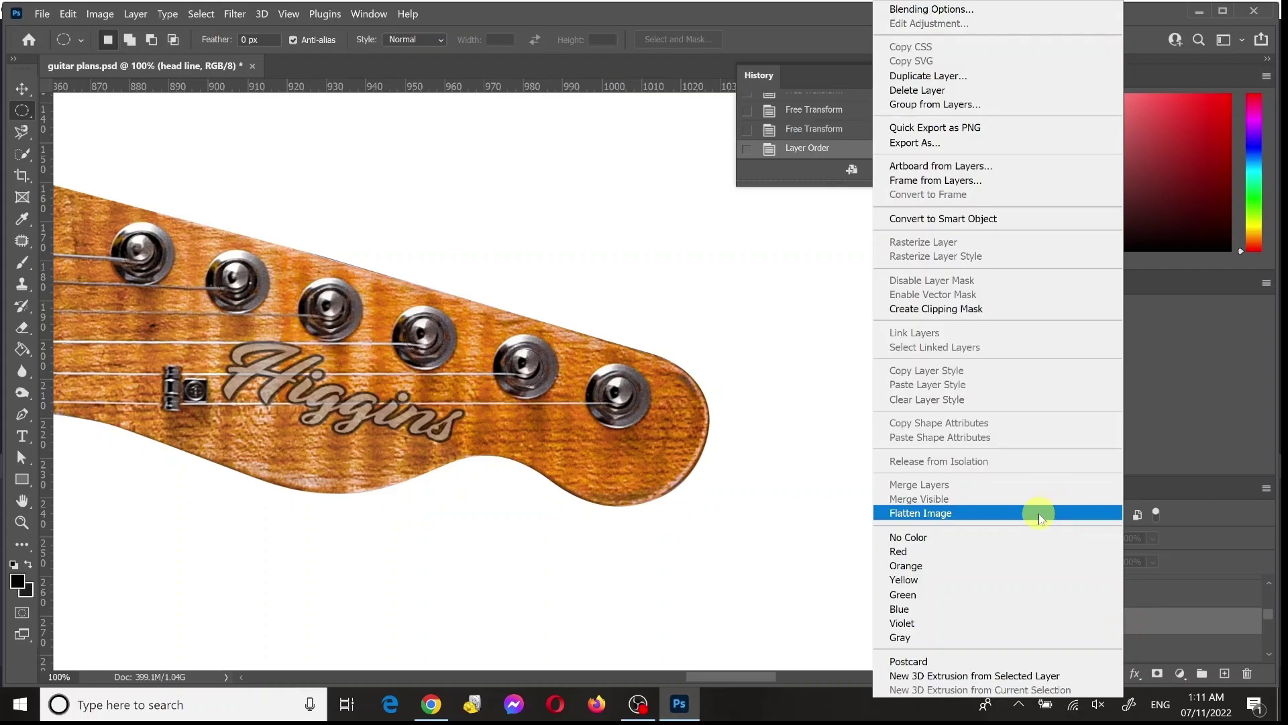
pyautogui.click(1266, 595)
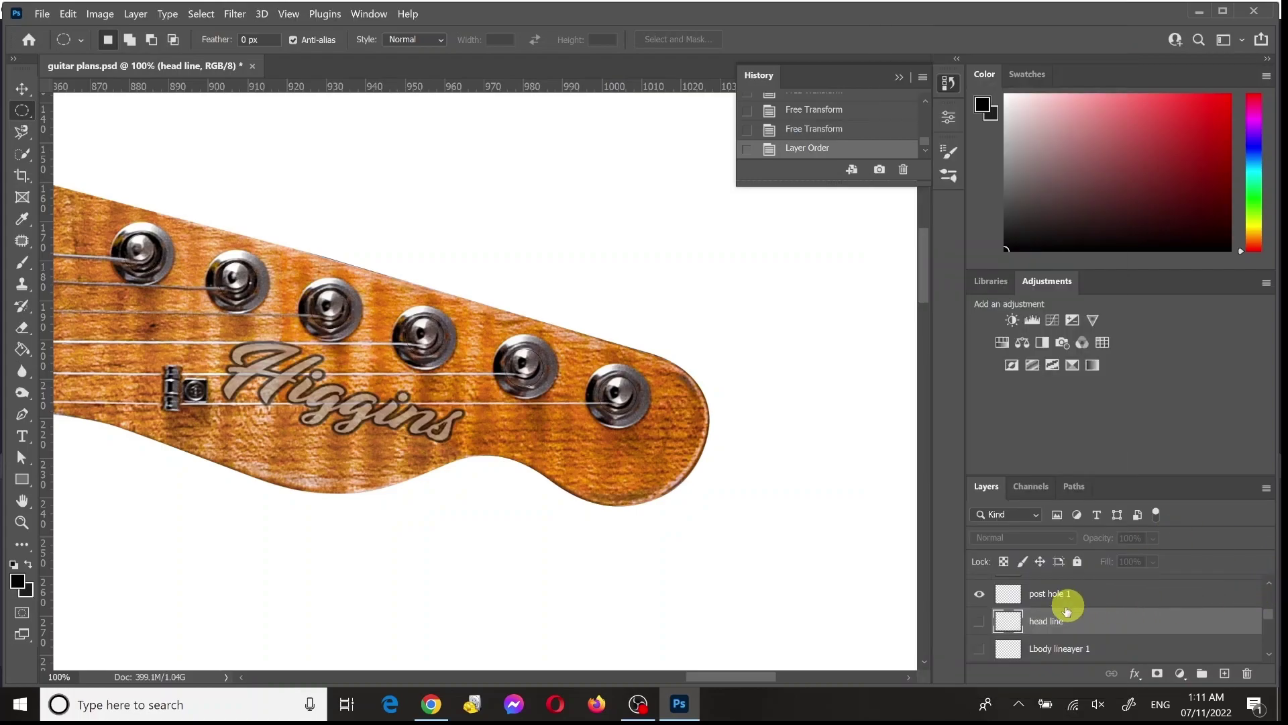
# Step: Hide every layer except head line and post hole 1
pyautogui.keyDown('alt'); pyautogui.click(980, 624); pyautogui.keyUp('alt')
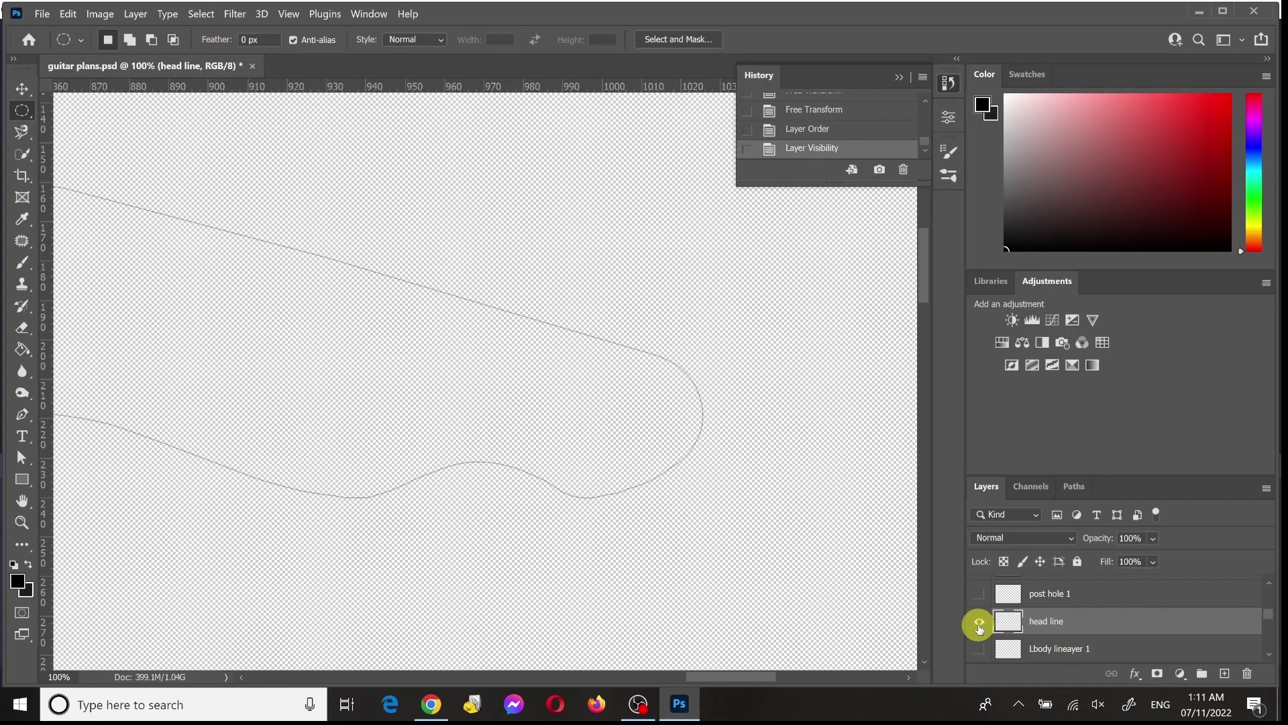
pyautogui.keyDown('alt'); pyautogui.click(979, 627); pyautogui.keyUp('alt')
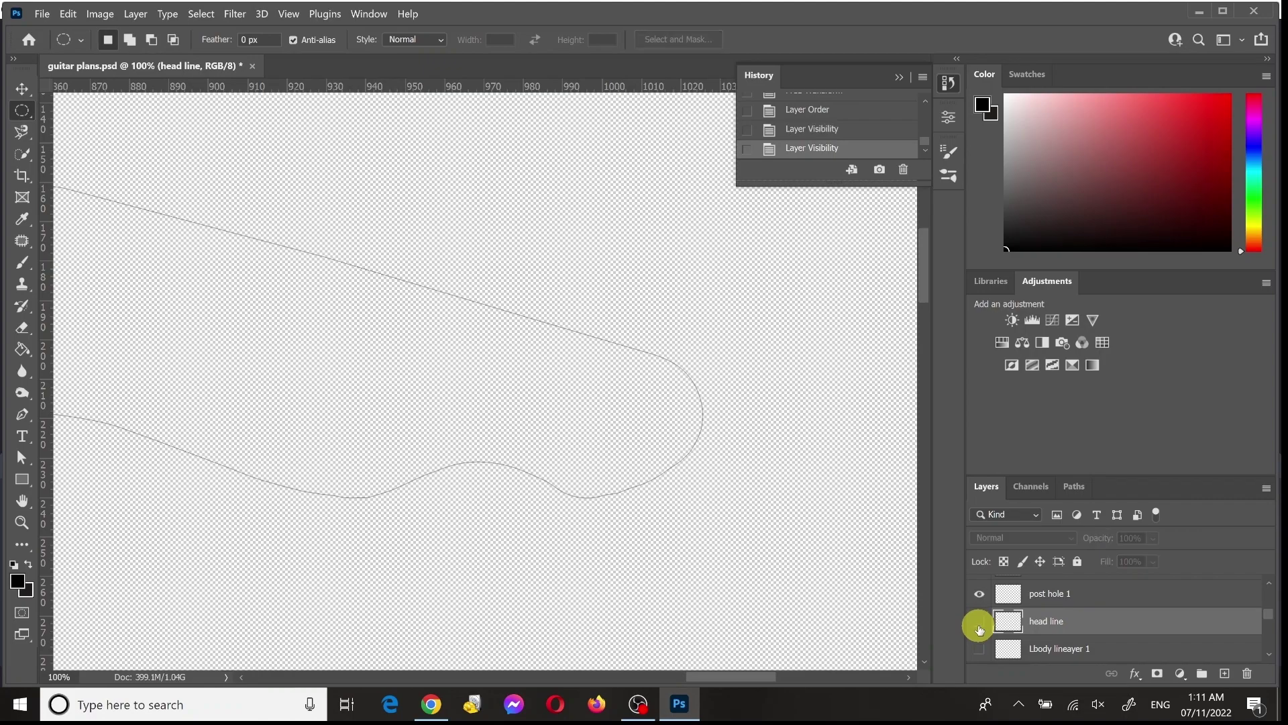
pyautogui.keyDown('alt'); pyautogui.click(980, 626); pyautogui.keyUp('alt')
pyautogui.keyDown('alt'); pyautogui.click(980, 625); pyautogui.keyUp('alt')
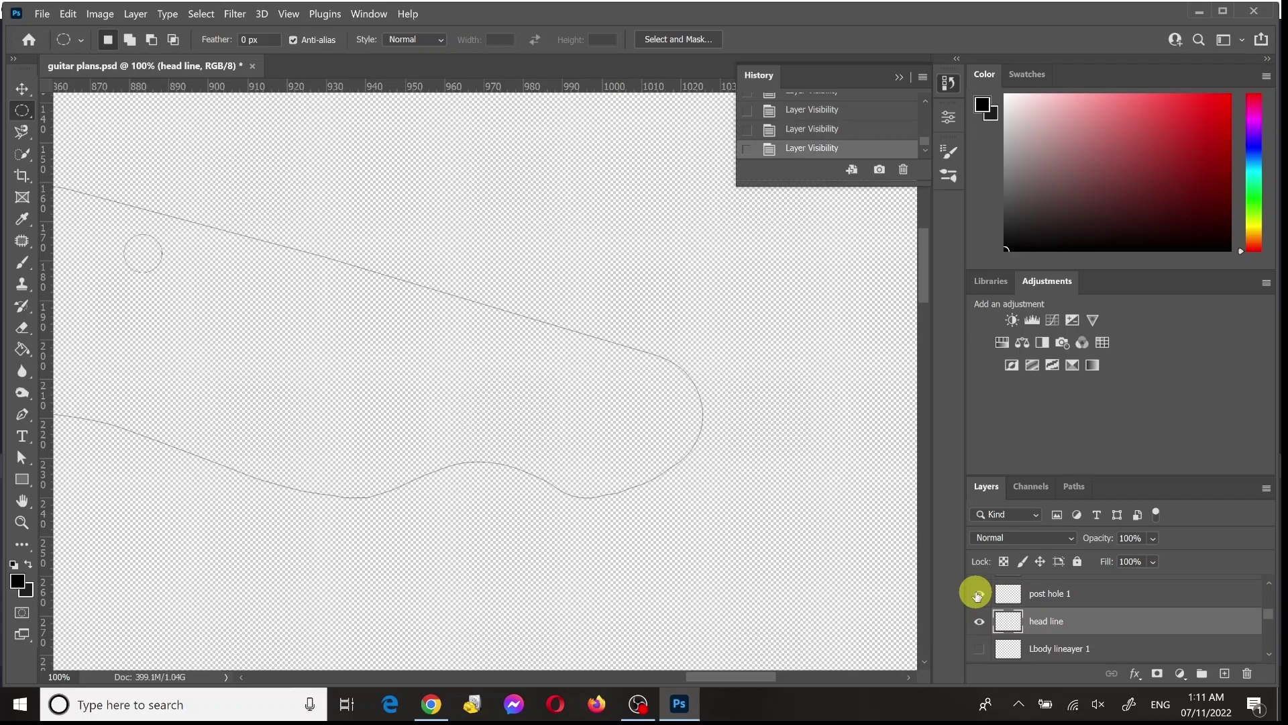
# Step: Make the five post hole 1 copy layers visible along with the headstock outline
pyautogui.scroll(2, 977, 594)
pyautogui.click(978, 609)
pyautogui.click(977, 582)
pyautogui.scroll(1, 978, 583)
pyautogui.click(977, 582)
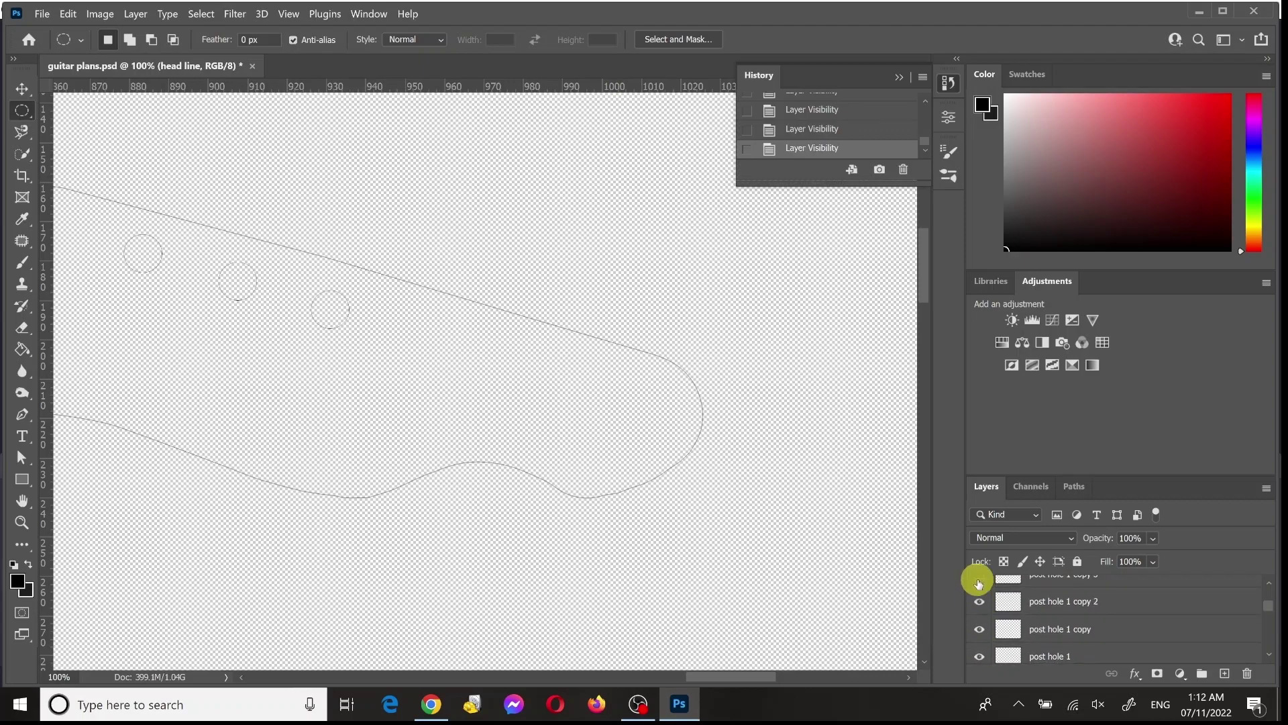
pyautogui.scroll(1, 977, 585)
pyautogui.click(978, 588)
pyautogui.scroll(1, 977, 593)
pyautogui.click(978, 593)
pyautogui.scroll(1, 977, 593)
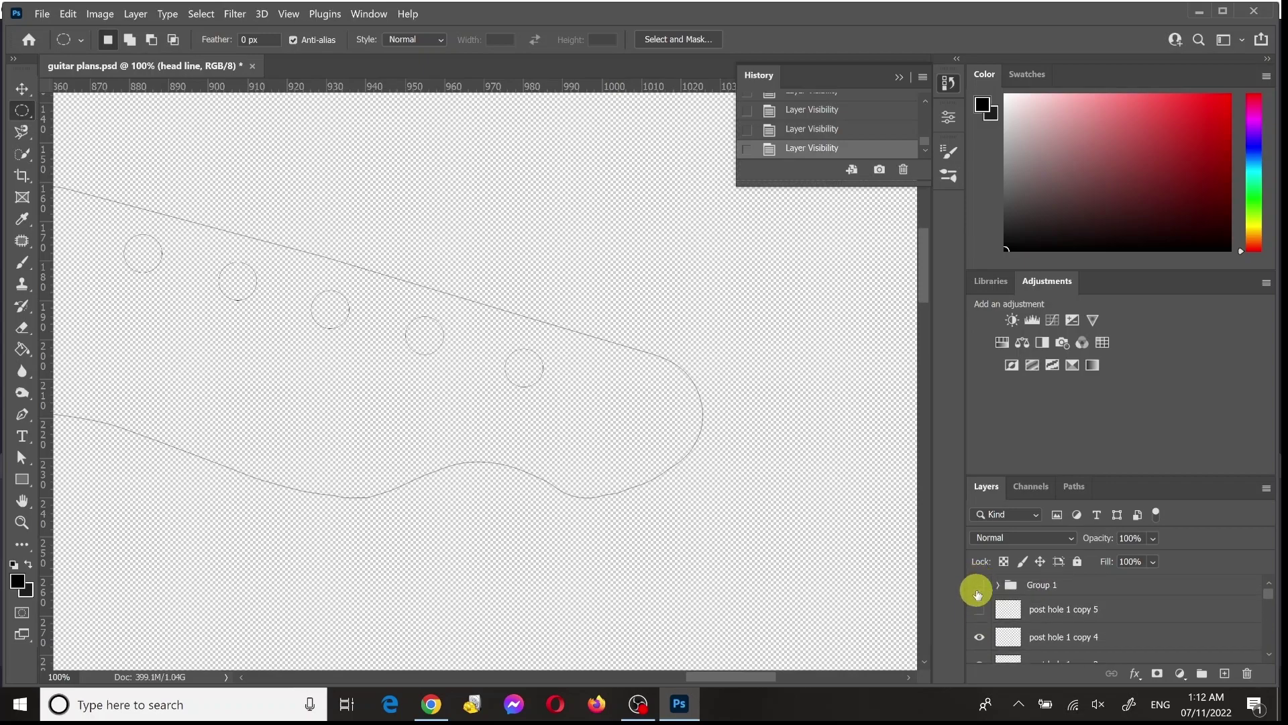
pyautogui.click(980, 611)
# Step: Merge the visible headstock outline and post hole circles into a single layer
pyautogui.rightClick(1140, 612)
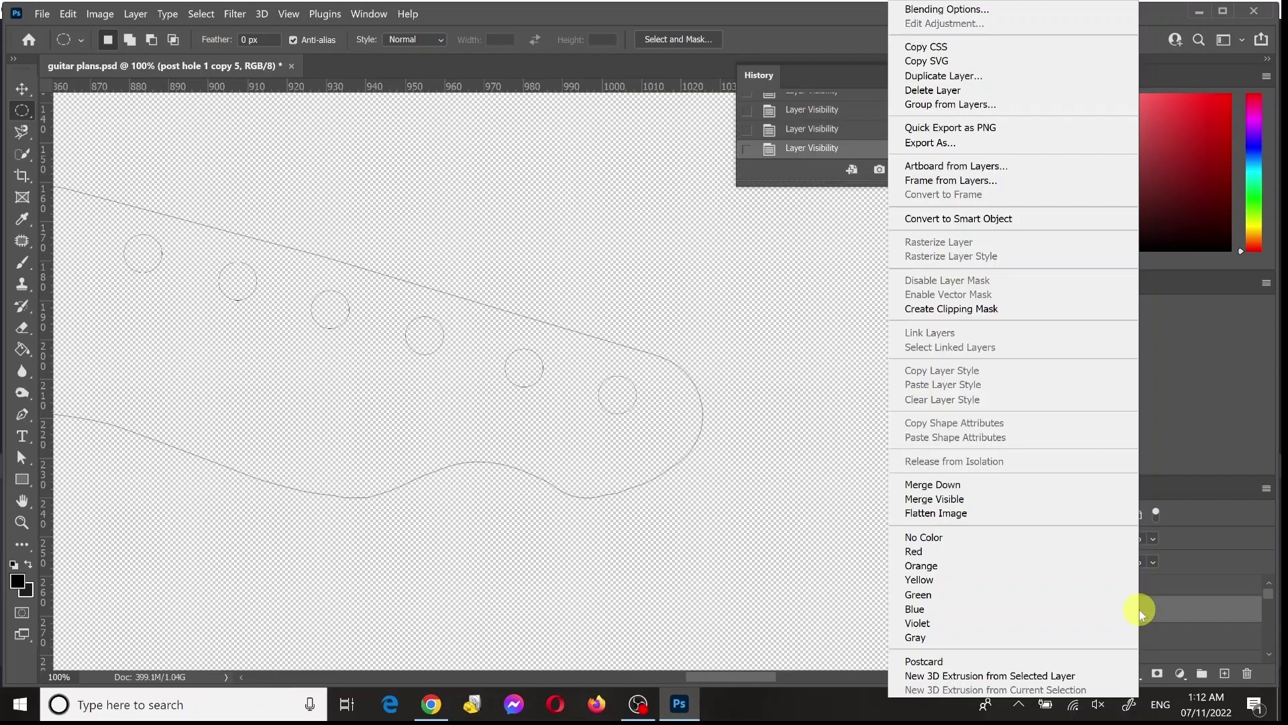
pyautogui.click(1277, 629)
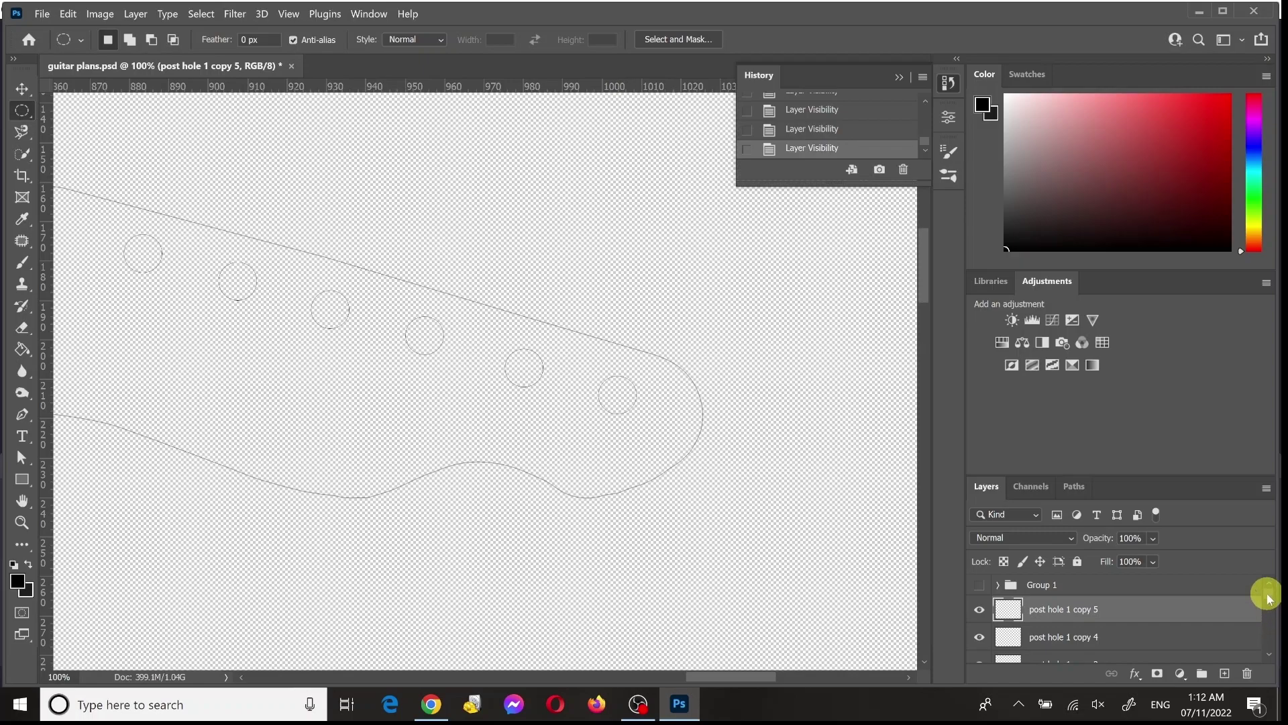
pyautogui.moveTo(1268, 599); pyautogui.dragTo(1239, 585)
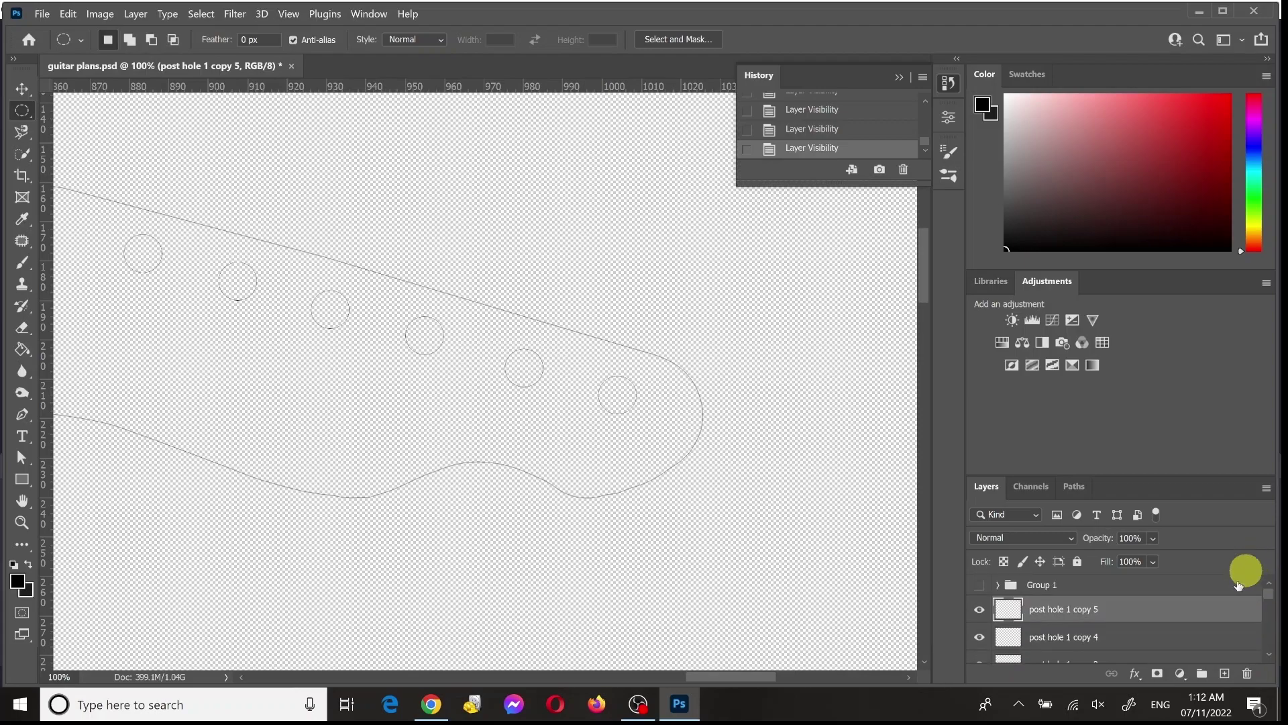
pyautogui.rightClick(1173, 617)
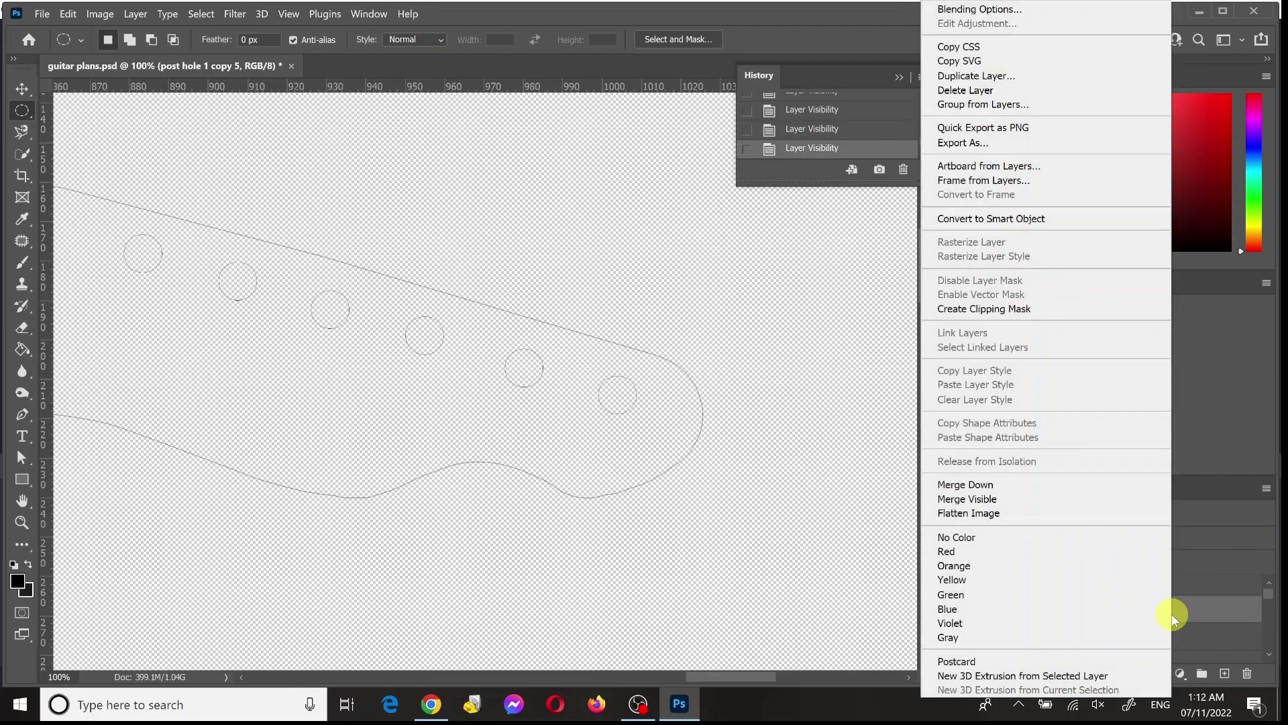
pyautogui.click(1071, 500)
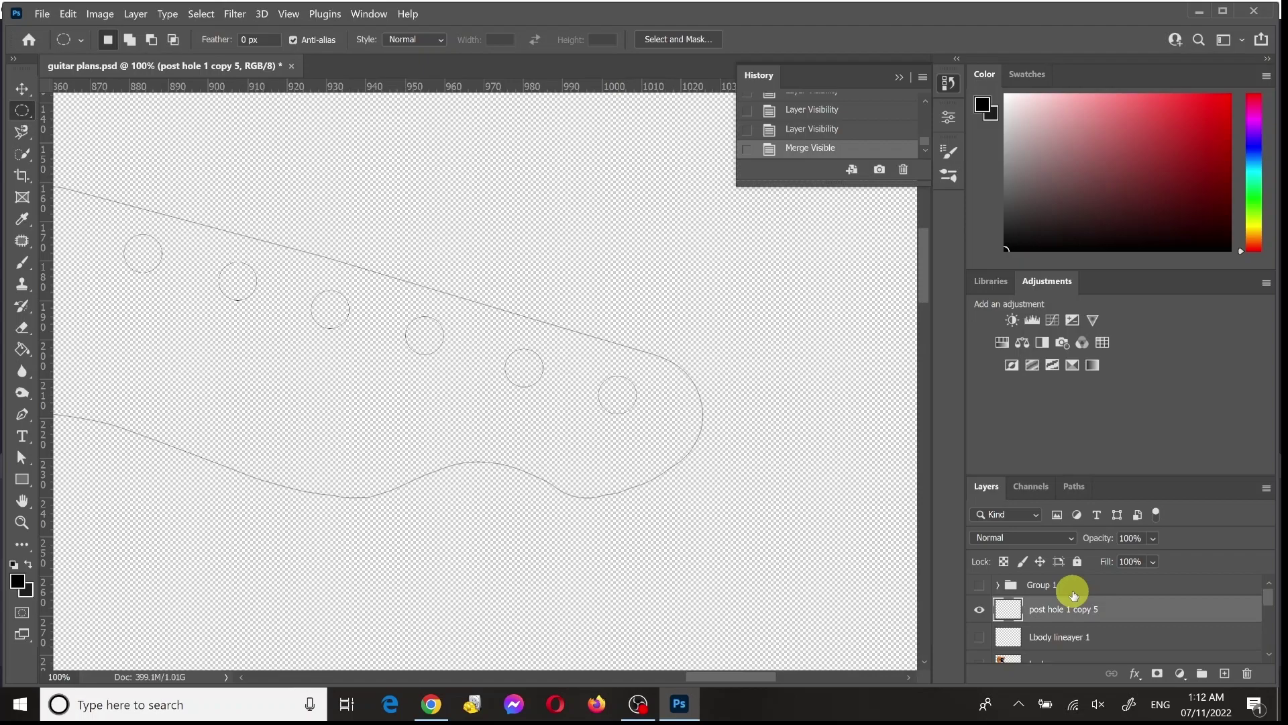
# Step: Make the white w back g layer visible behind the merged headstock outline
pyautogui.click(1140, 635)
pyautogui.scroll(-3, 744, 543)
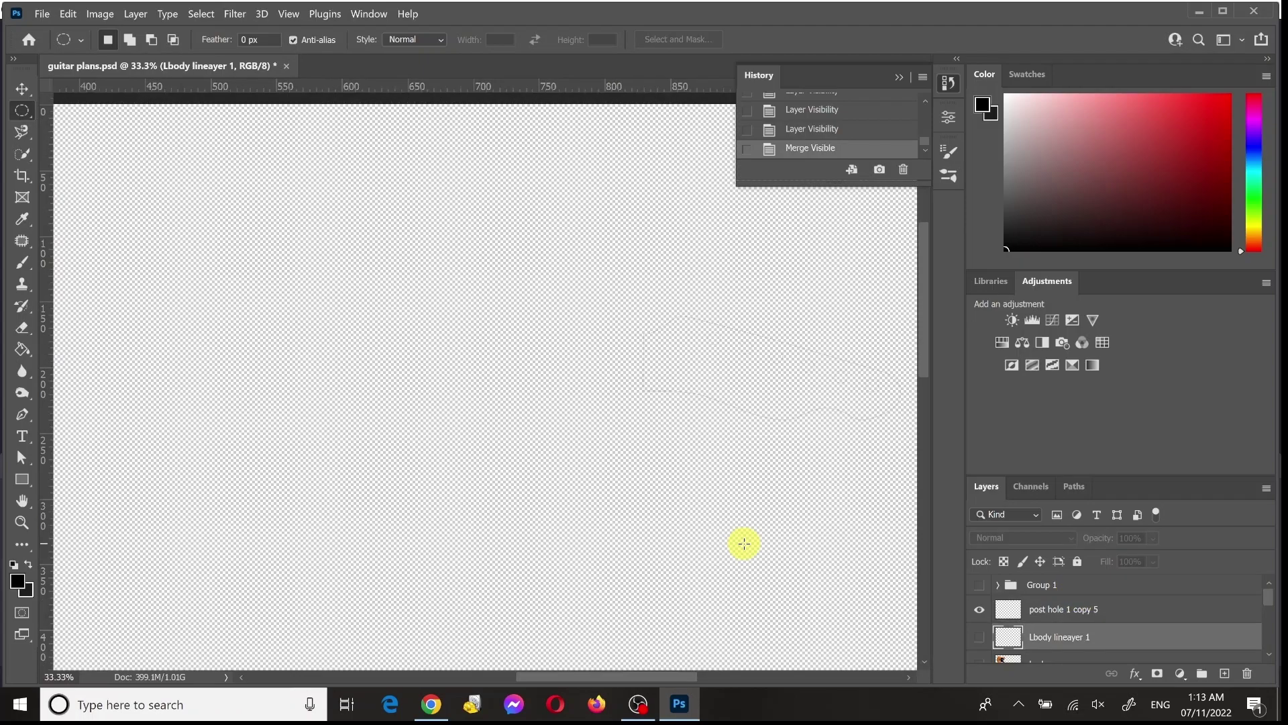
pyautogui.scroll(-1, 744, 543)
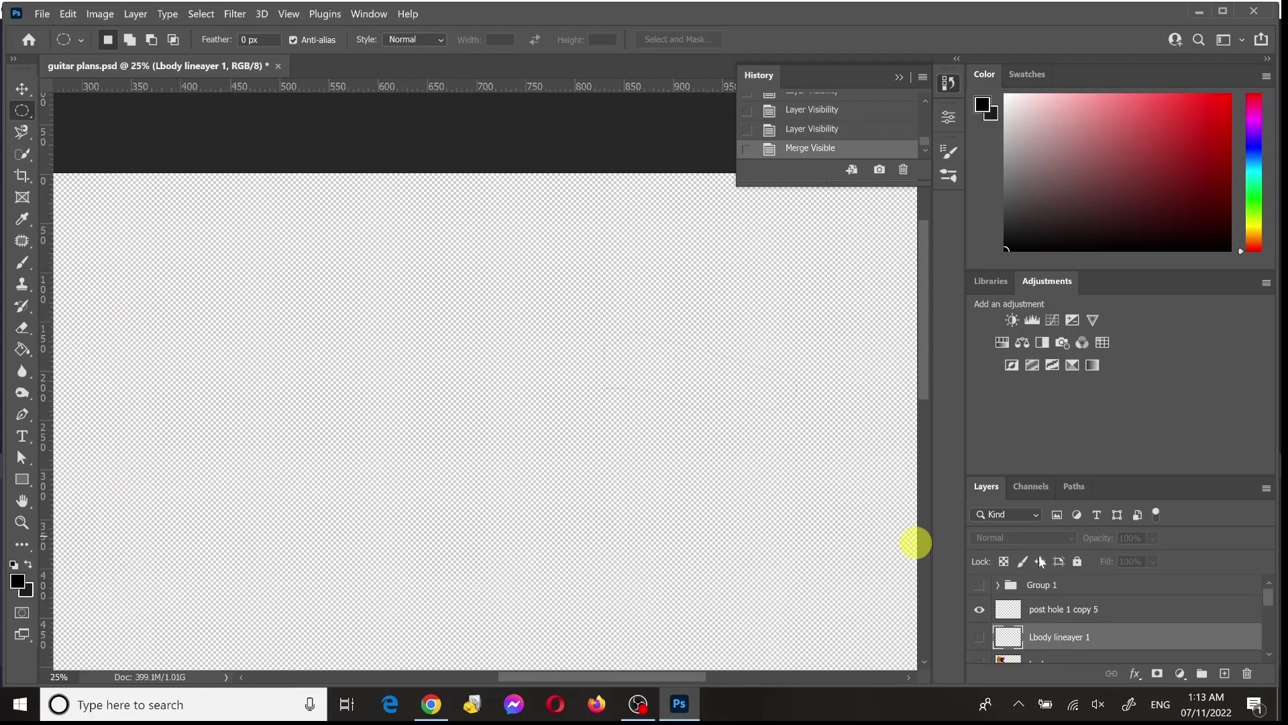
pyautogui.scroll(-3, 1076, 556)
pyautogui.scroll(-2, 1065, 610)
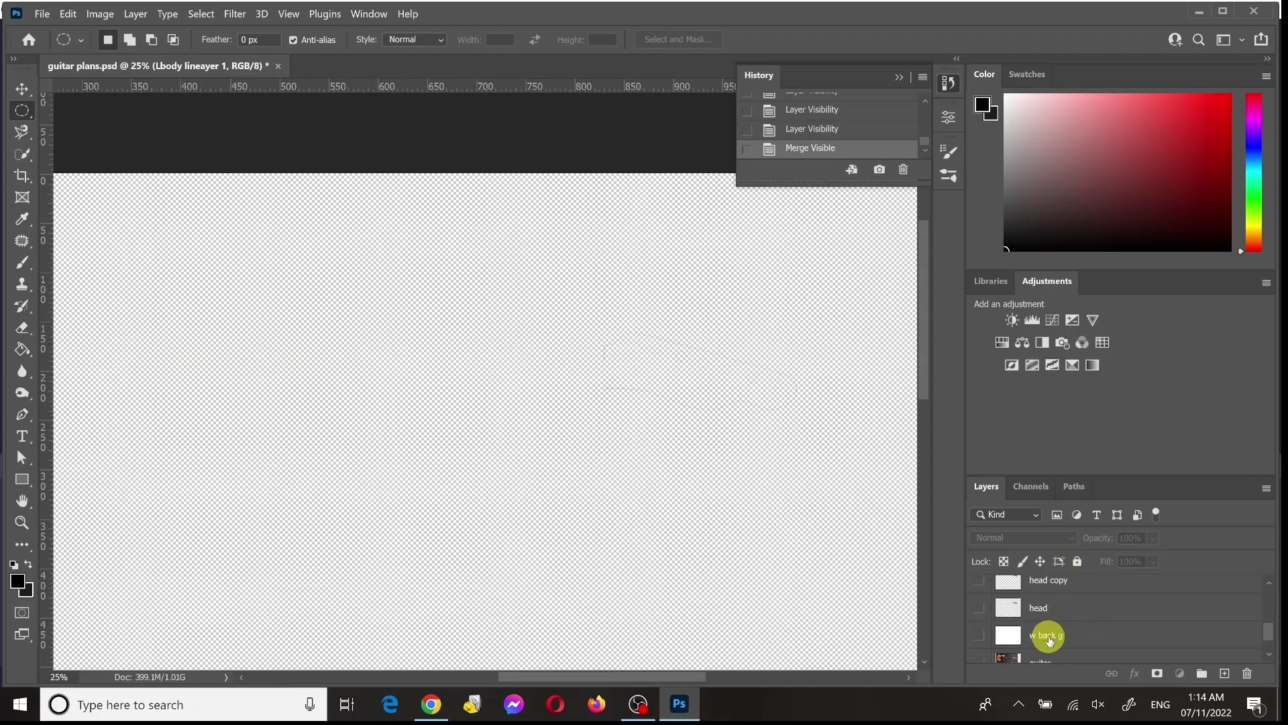
pyautogui.click(1050, 634)
pyautogui.click(979, 635)
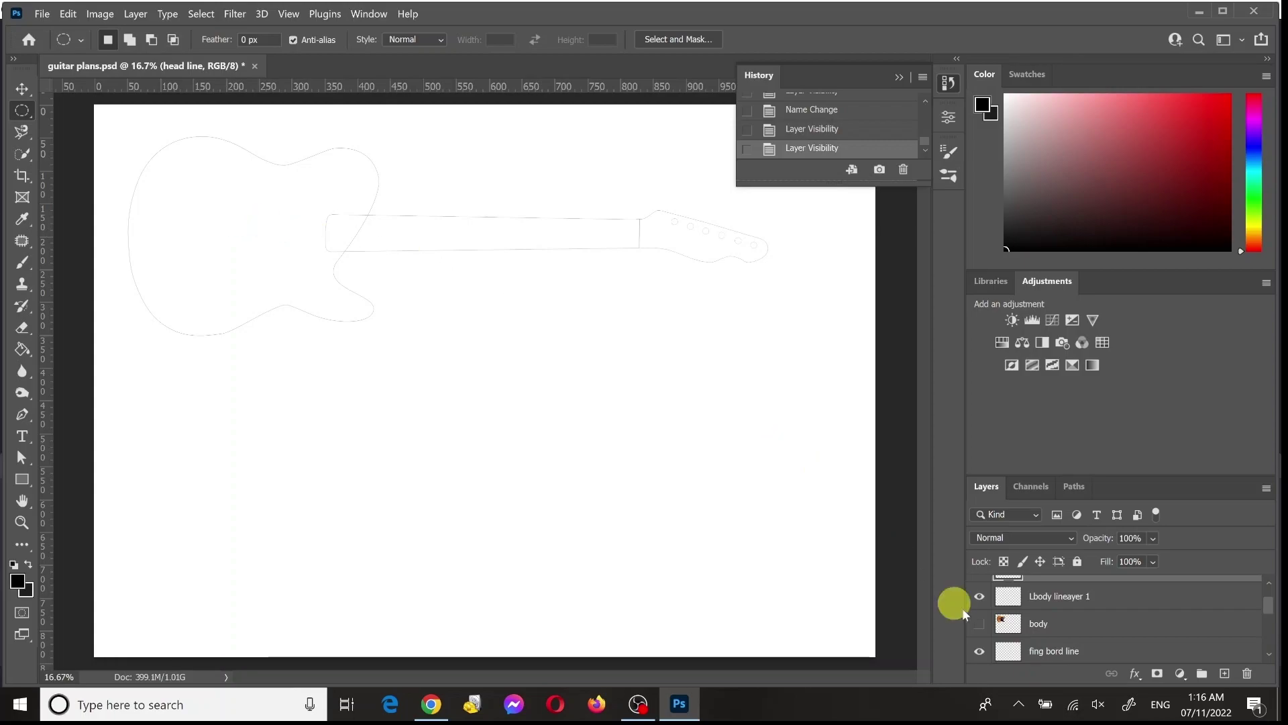
# Step: Make the body photo layer visible under the outlines and choose the Single Column Marquee tool
pyautogui.click(980, 623)
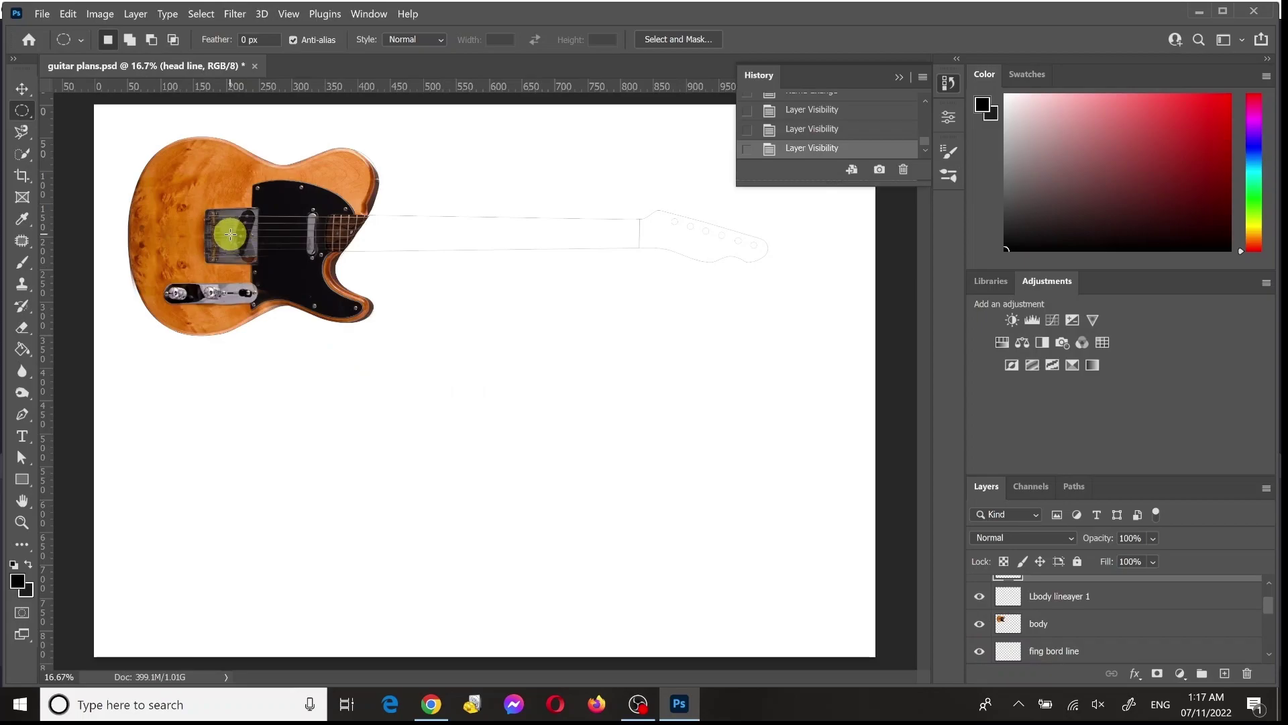
pyautogui.scroll(1, 231, 235)
pyautogui.scroll(1, 231, 234)
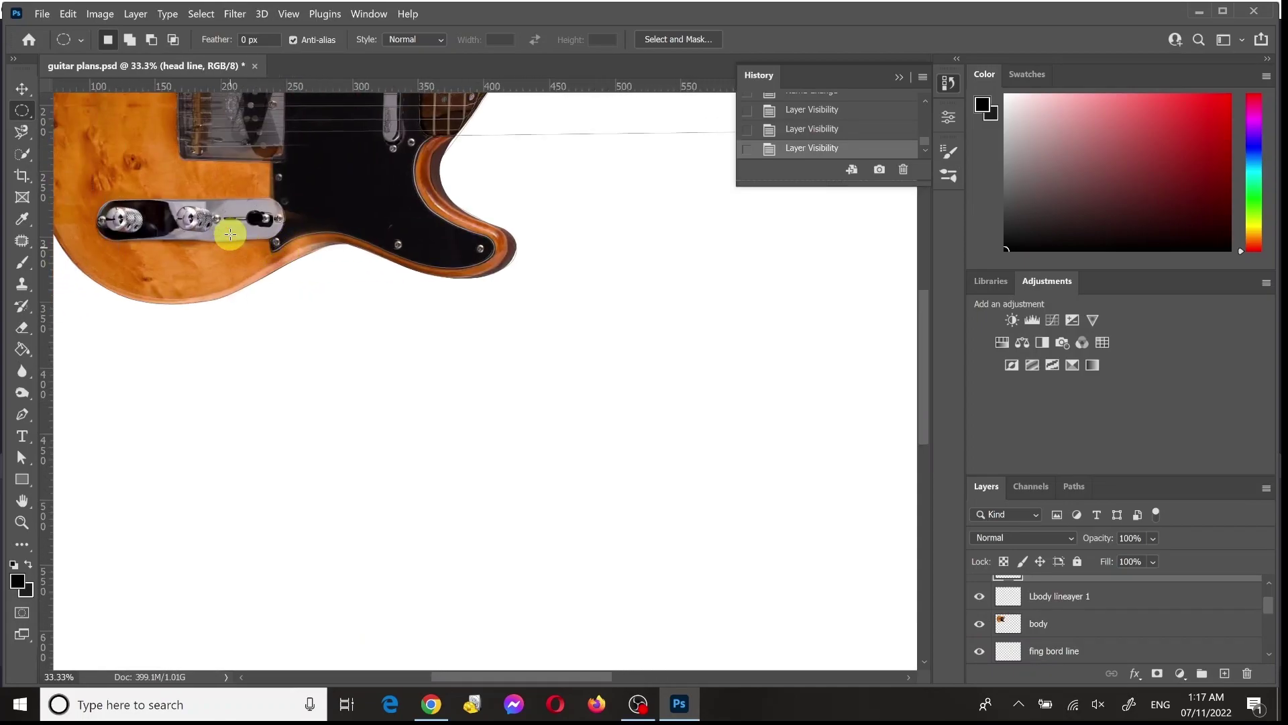
pyautogui.scroll(3, 230, 235)
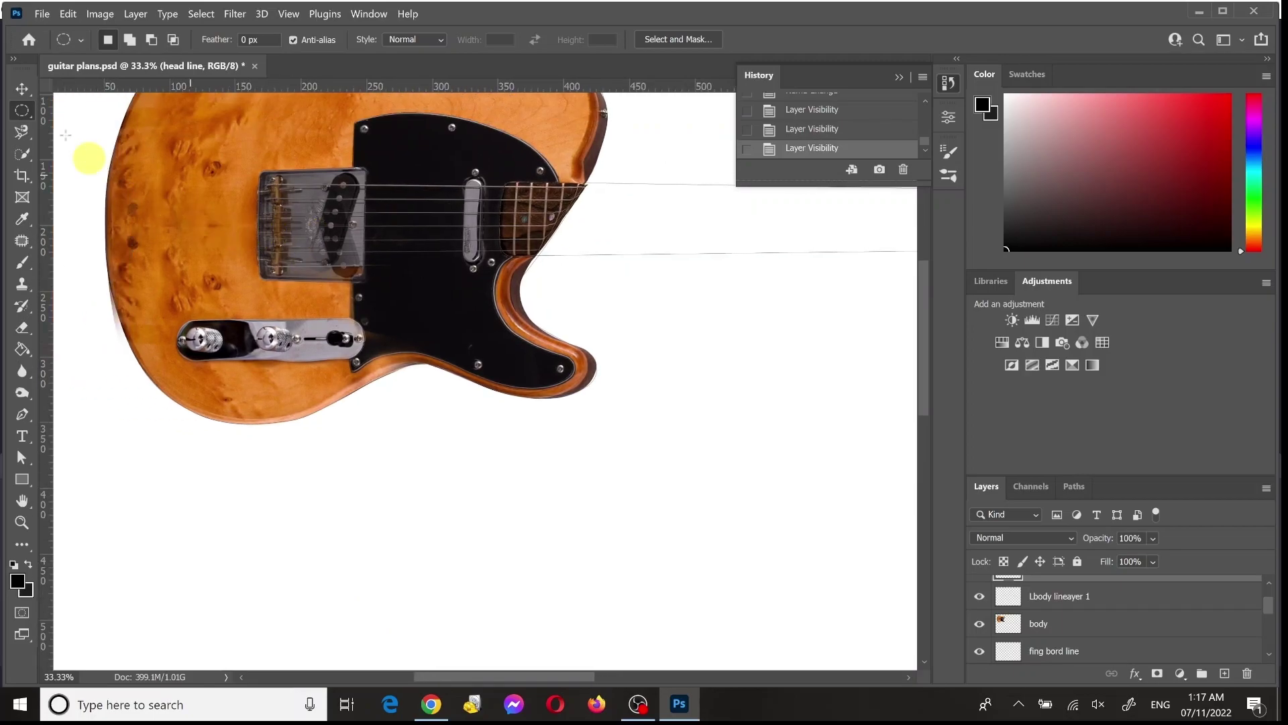
pyautogui.click(23, 112)
pyautogui.moveTo(24, 116); pyautogui.dragTo(75, 155)
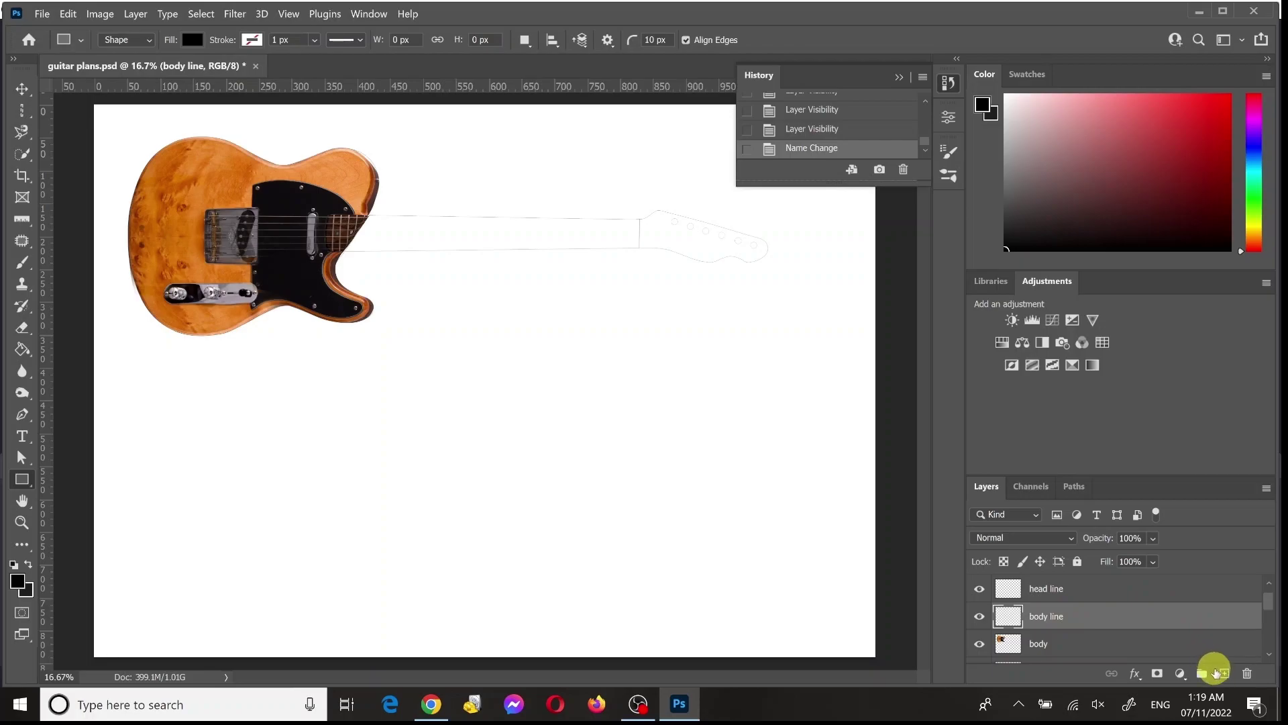
# Step: Draw a vertical line about 62 mm long along the bridge saddles above the body line layer and rasterize its Line 5 layer
pyautogui.click(1225, 673)
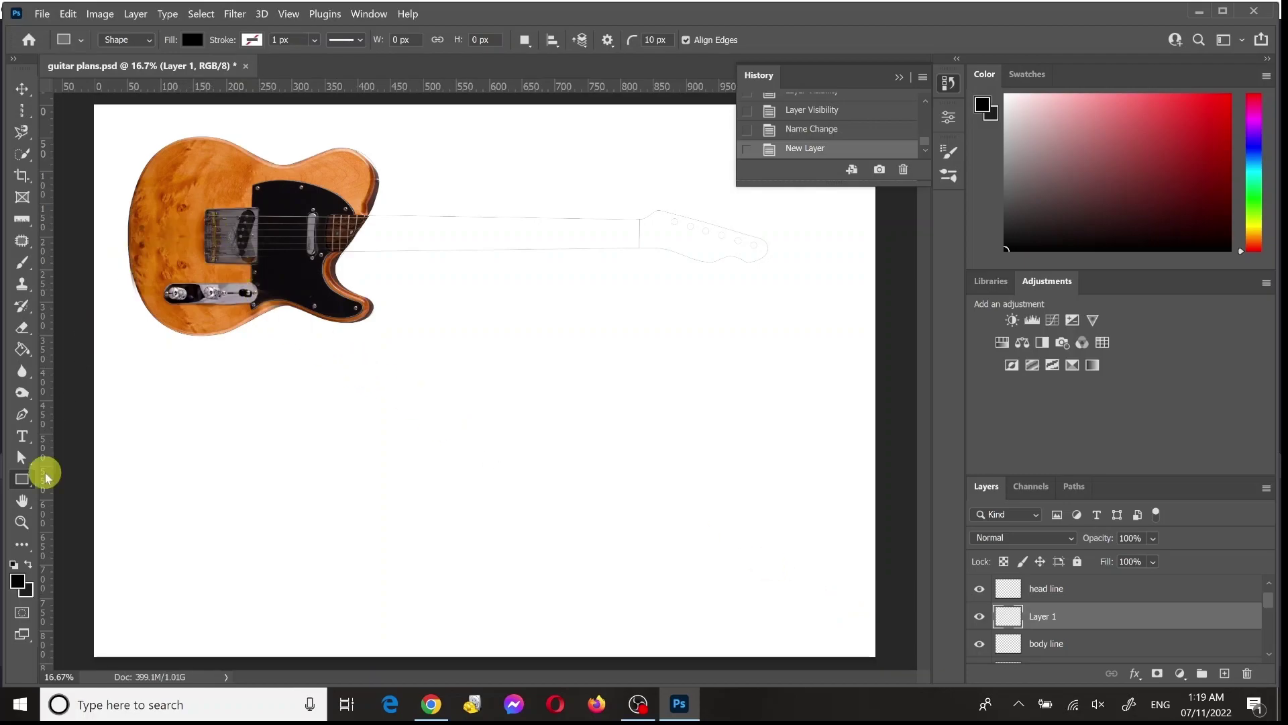
pyautogui.rightClick(22, 480)
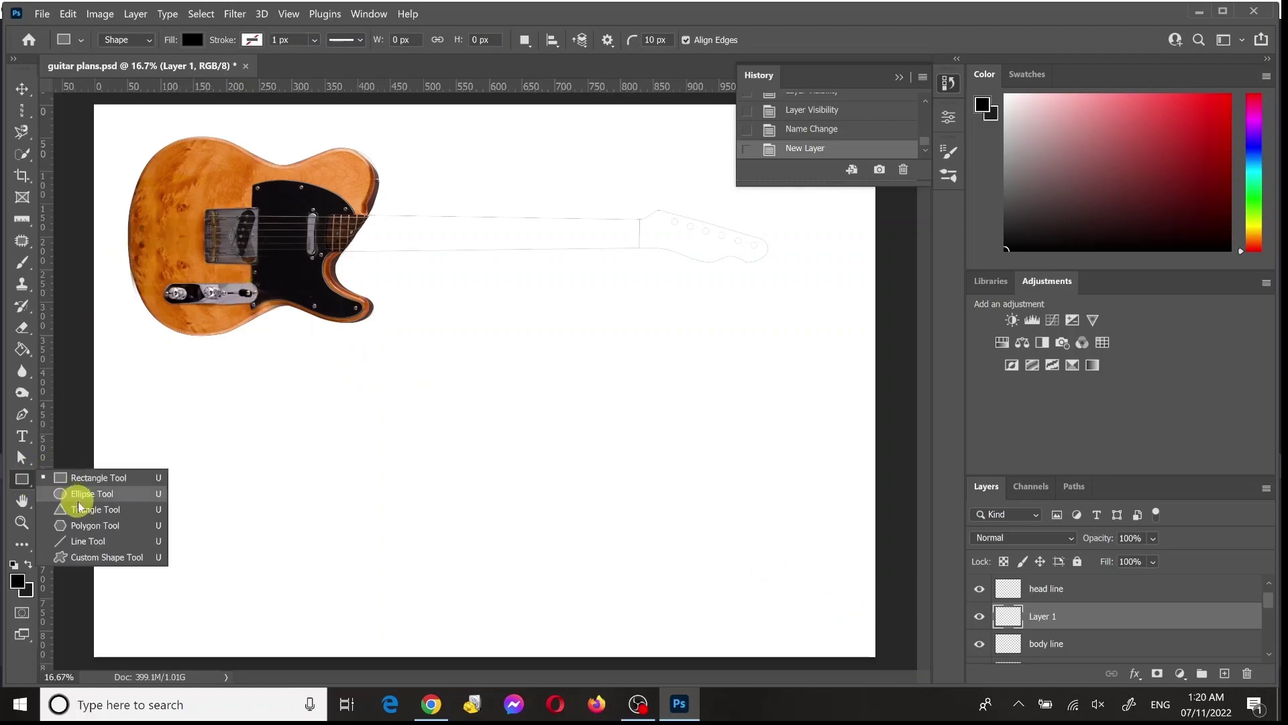
pyautogui.click(84, 542)
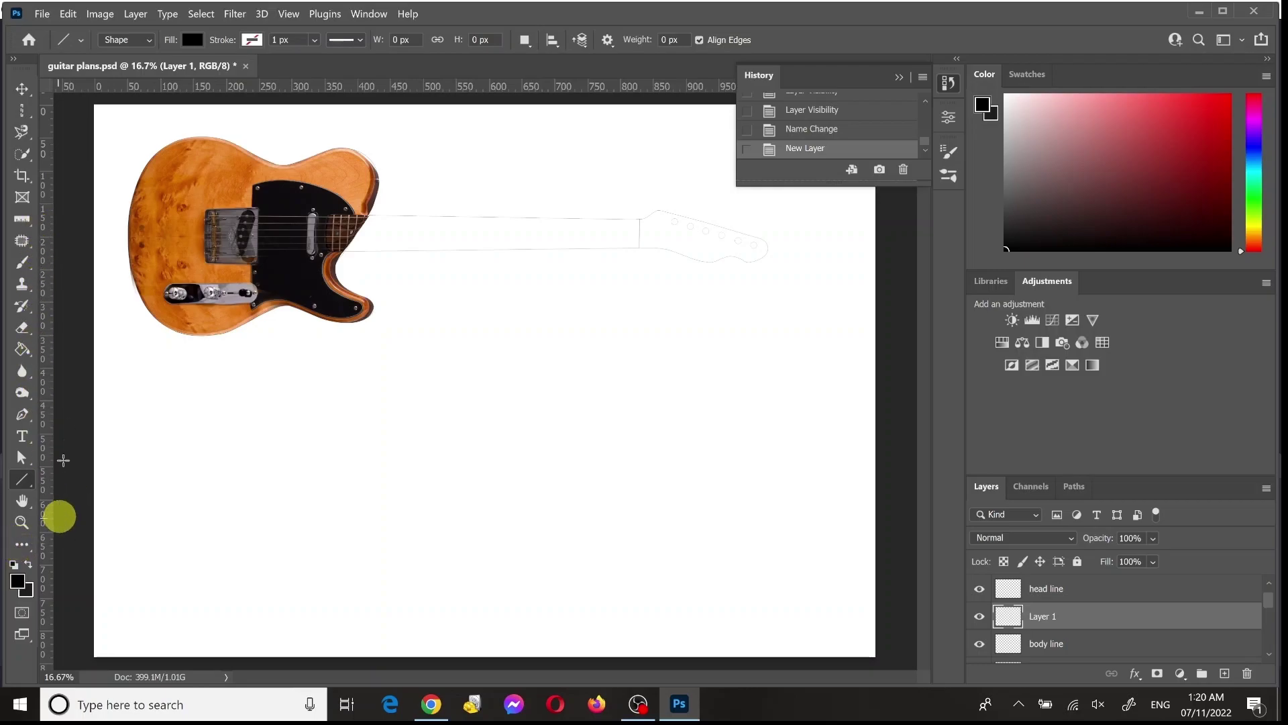
pyautogui.hotkey('ctrl', '+')
pyautogui.hotkey('ctrl', '+')
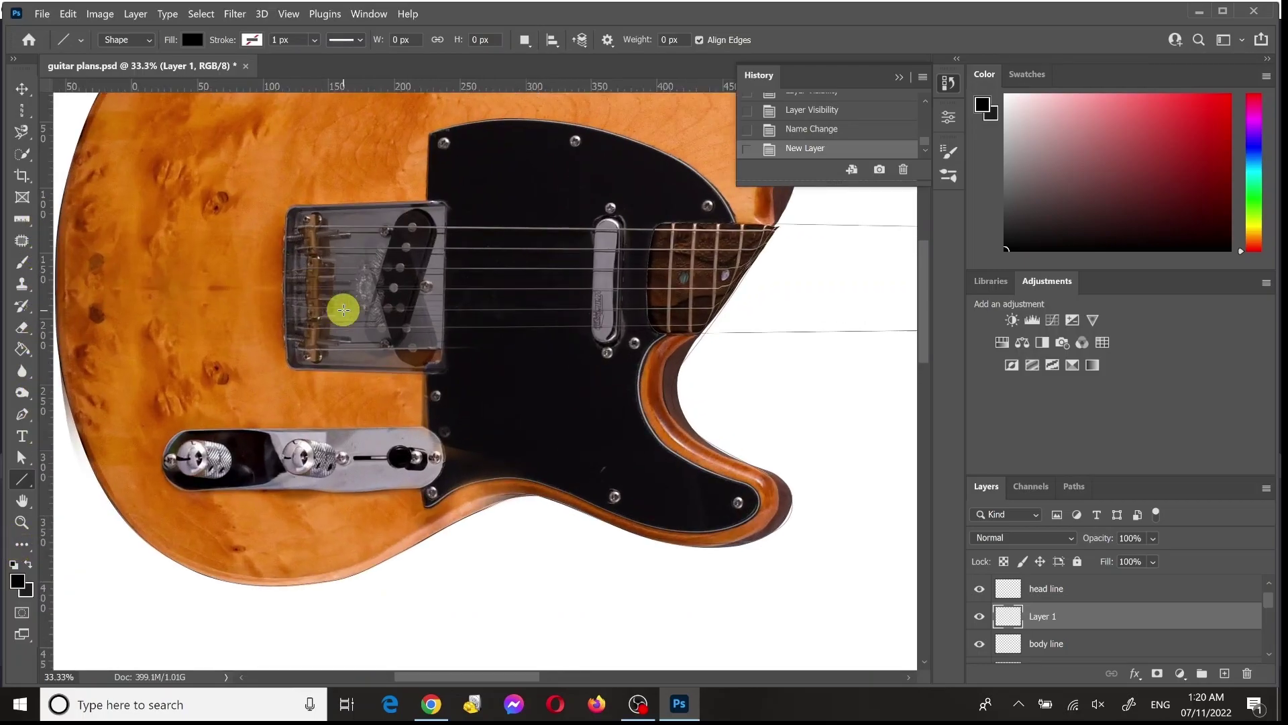
pyautogui.hotkey('ctrl', '+')
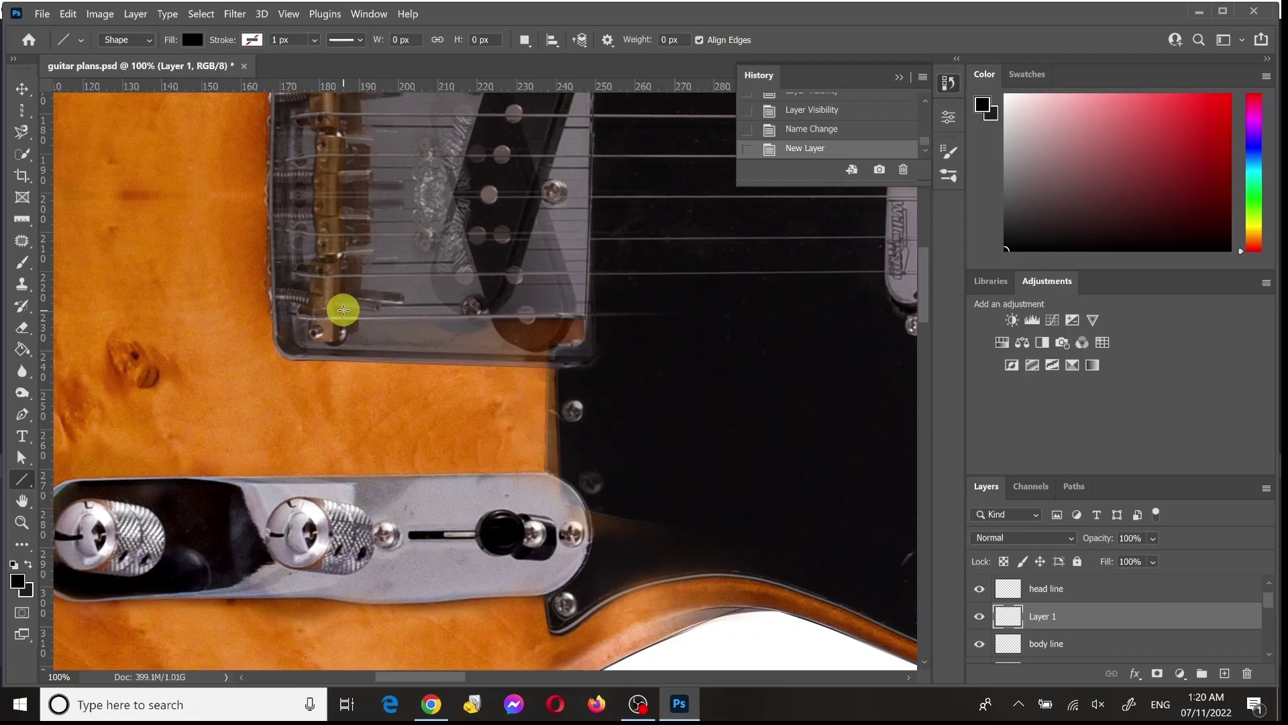
pyautogui.scroll(3, 325, 189)
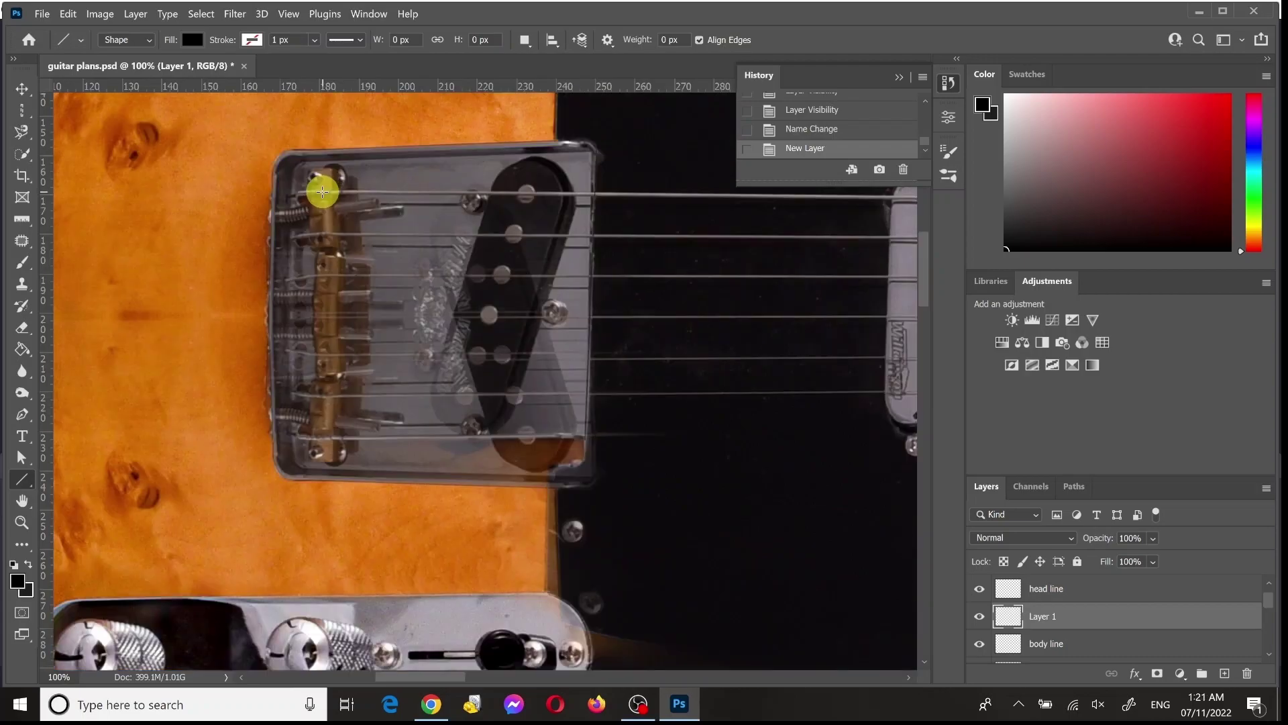
pyautogui.moveTo(323, 191); pyautogui.dragTo(322, 439)
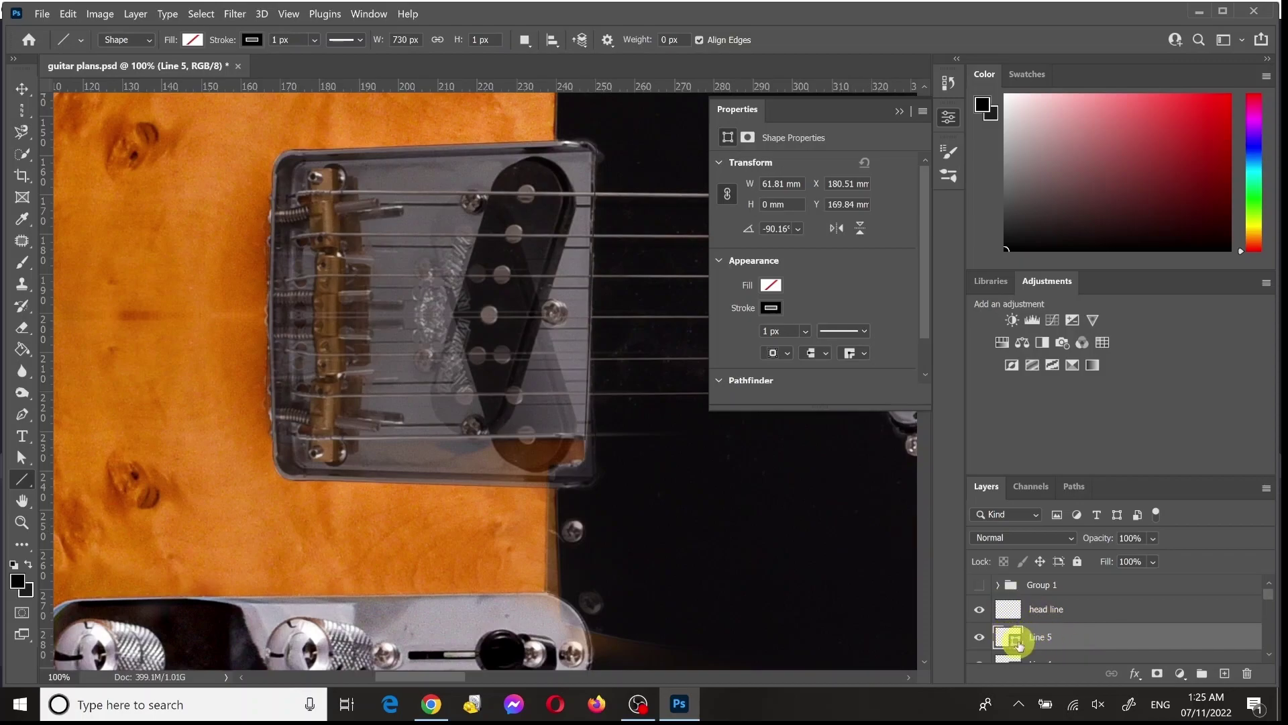
pyautogui.rightClick(1055, 637)
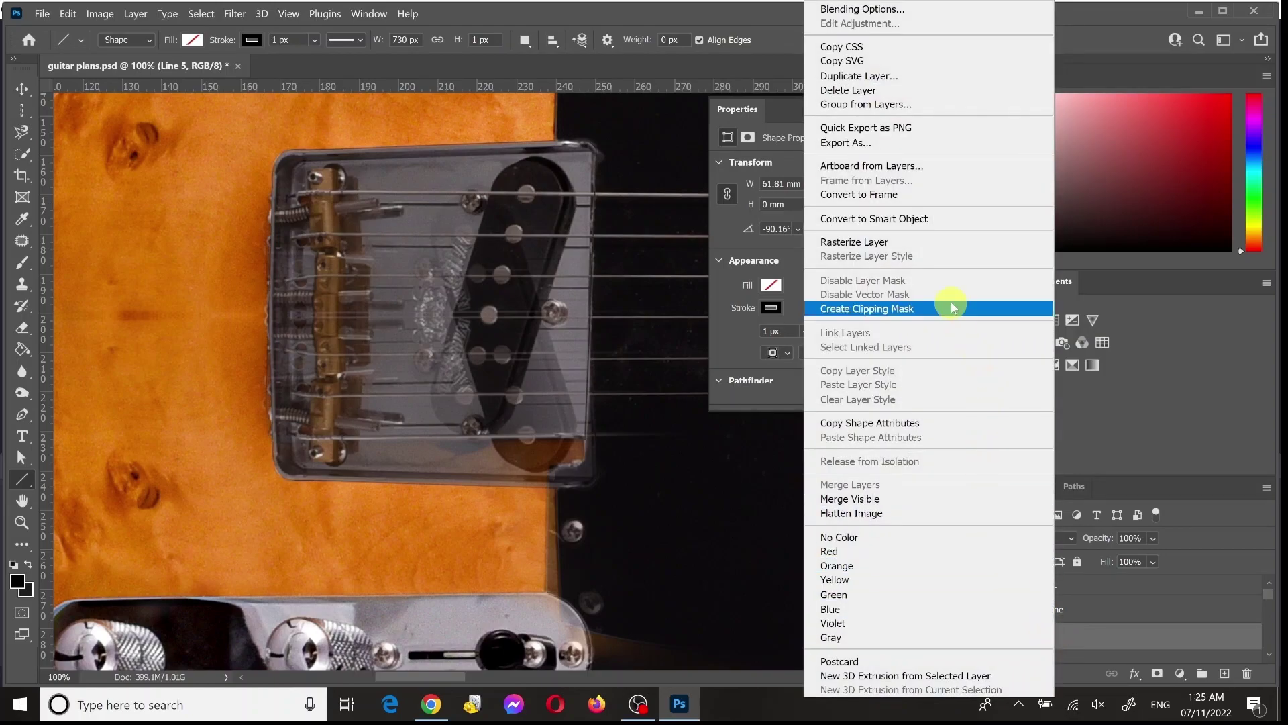
pyautogui.click(904, 244)
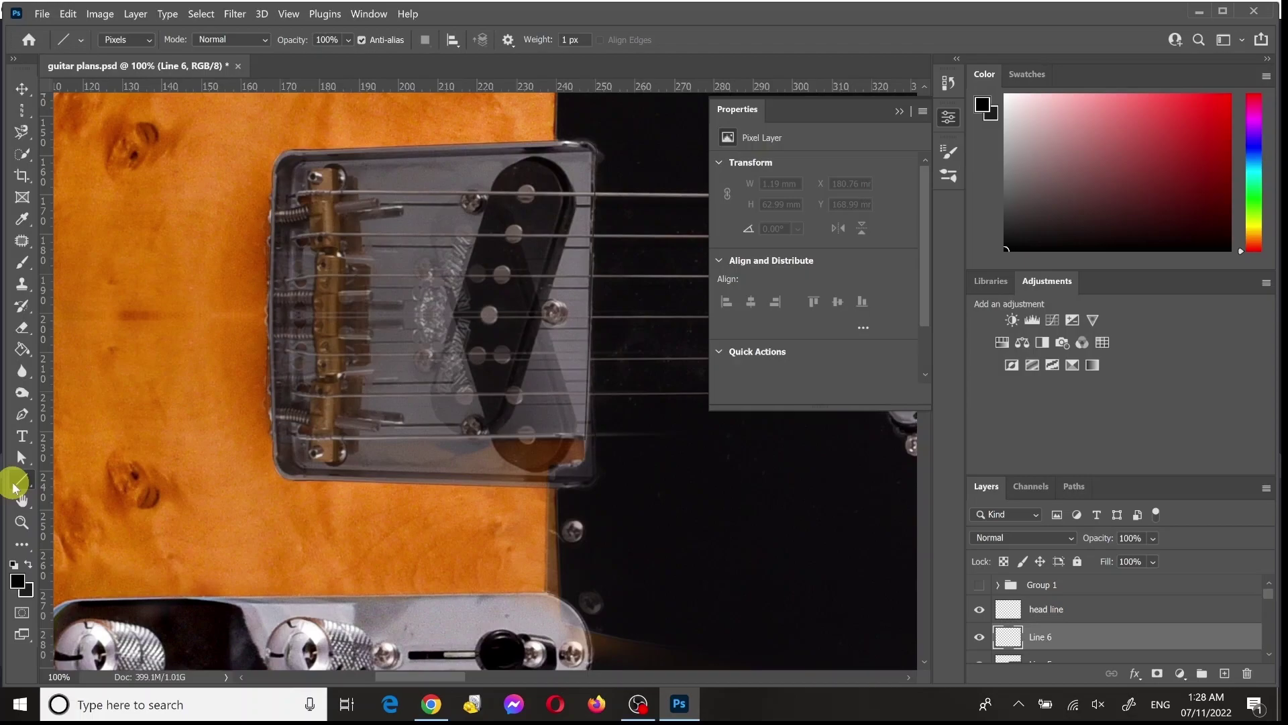
# Step: Set the Line tool to Pixels mode and draw a vertical line about 62 mm long along the bridge saddles on Line 6
pyautogui.rightClick(823, 627)
pyautogui.click(228, 413)
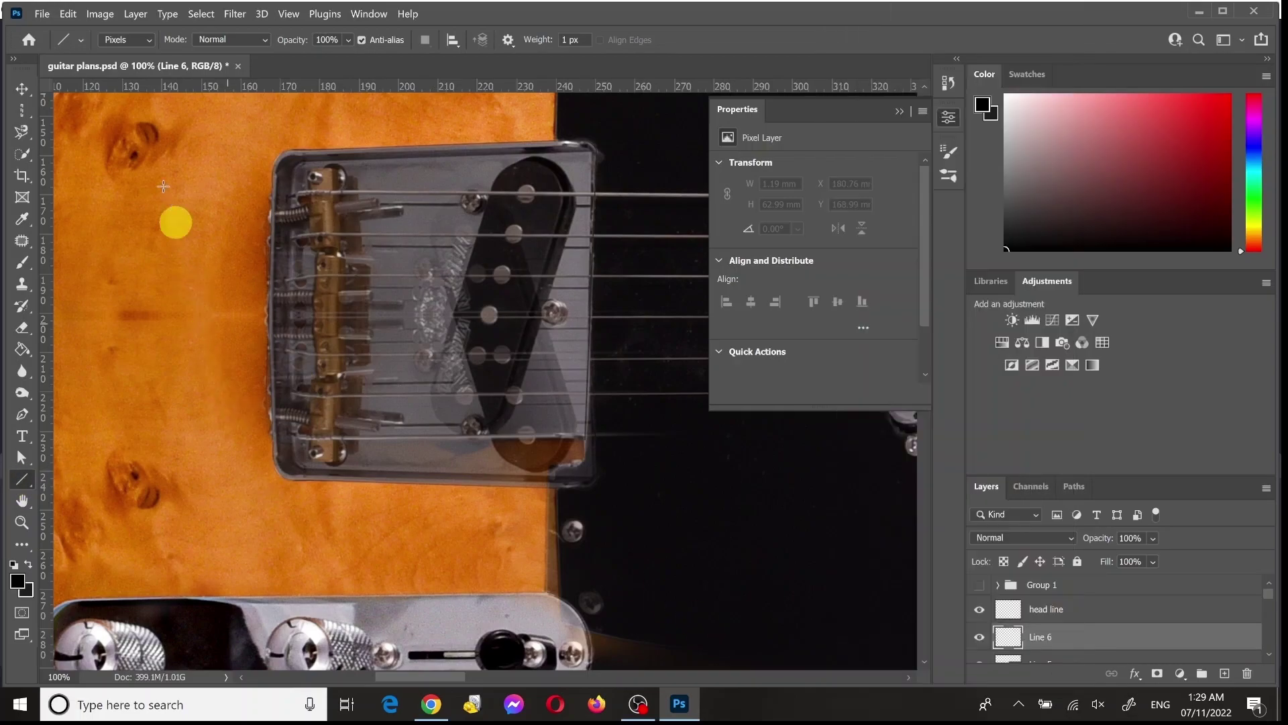
pyautogui.click(132, 41)
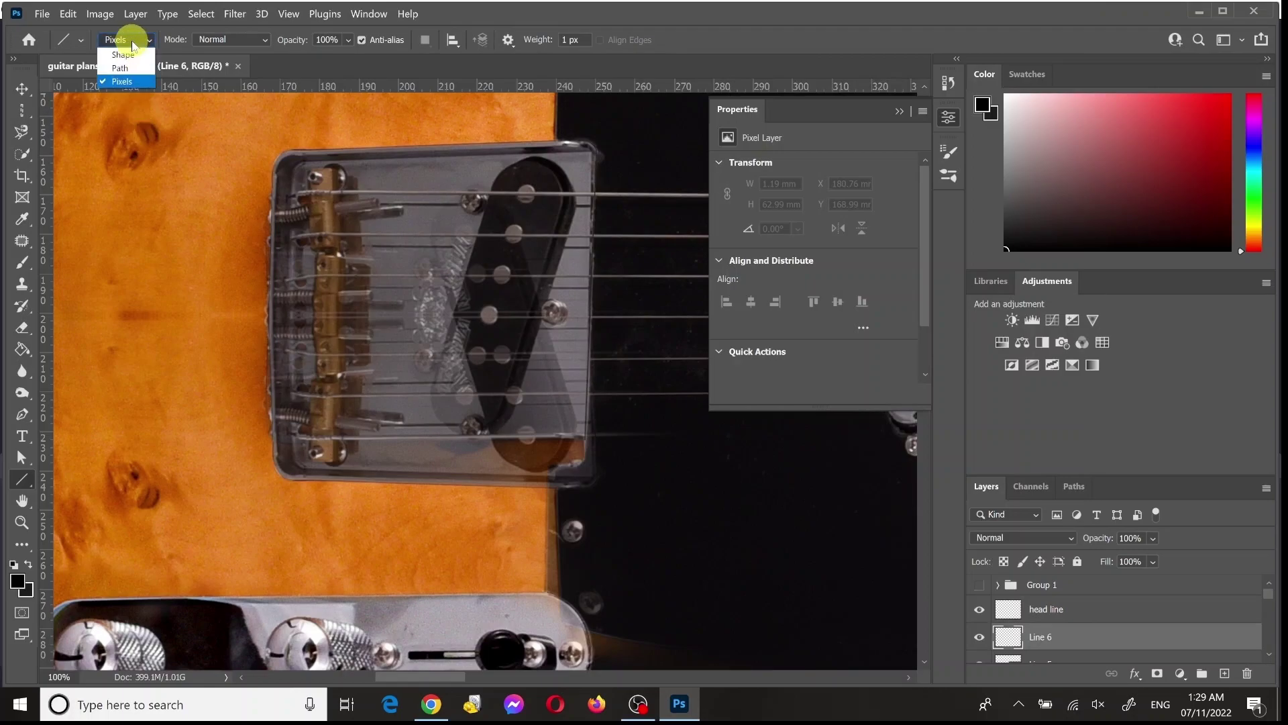
pyautogui.click(137, 78)
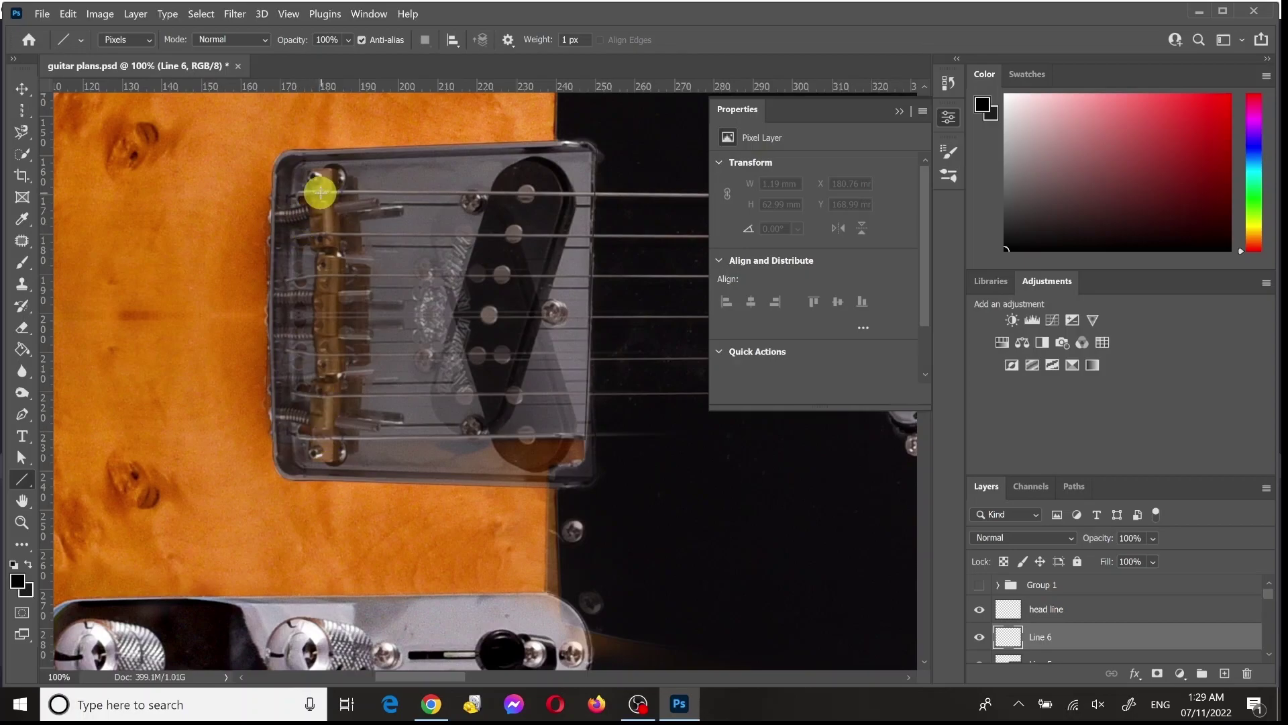
pyautogui.moveTo(320, 193); pyautogui.dragTo(325, 437)
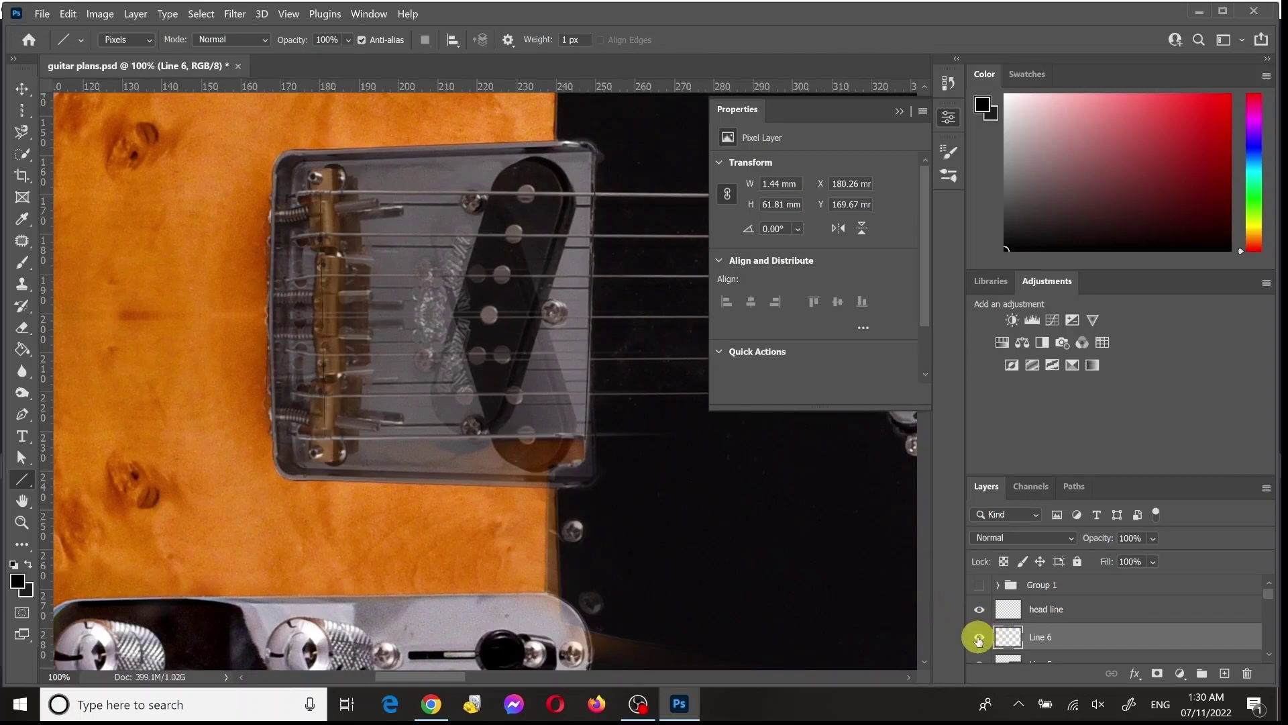
# Step: Show the Line 6 bridge line together with the body outline and merge it down into the body line layer
pyautogui.keyDown('alt'); pyautogui.click(979, 637); pyautogui.keyUp('alt')
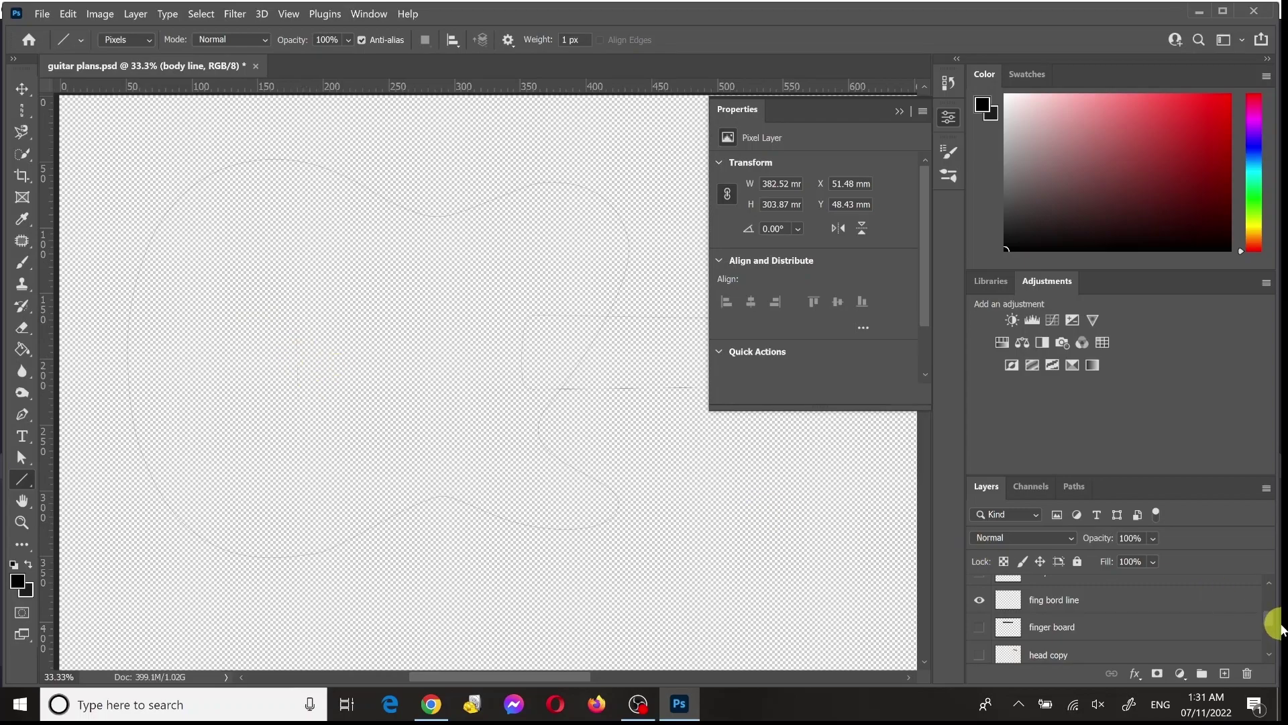
pyautogui.scroll(3, 1273, 624)
pyautogui.click(980, 628)
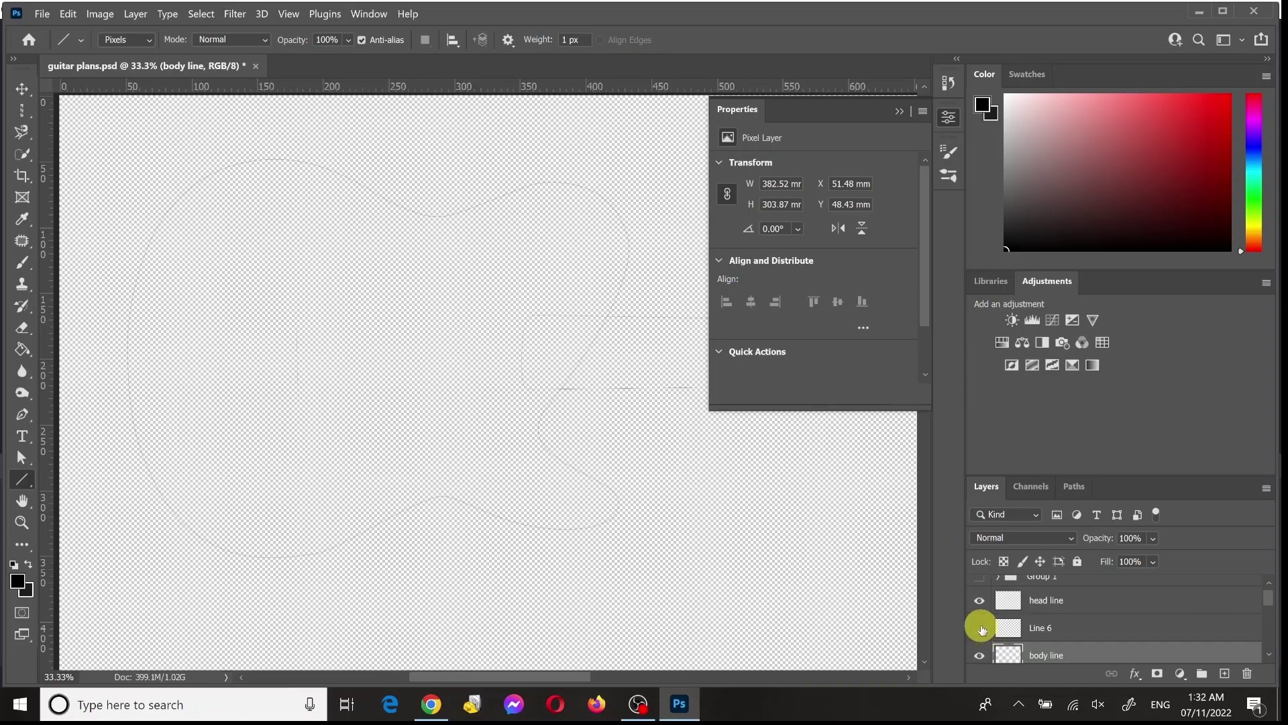
pyautogui.click(981, 628)
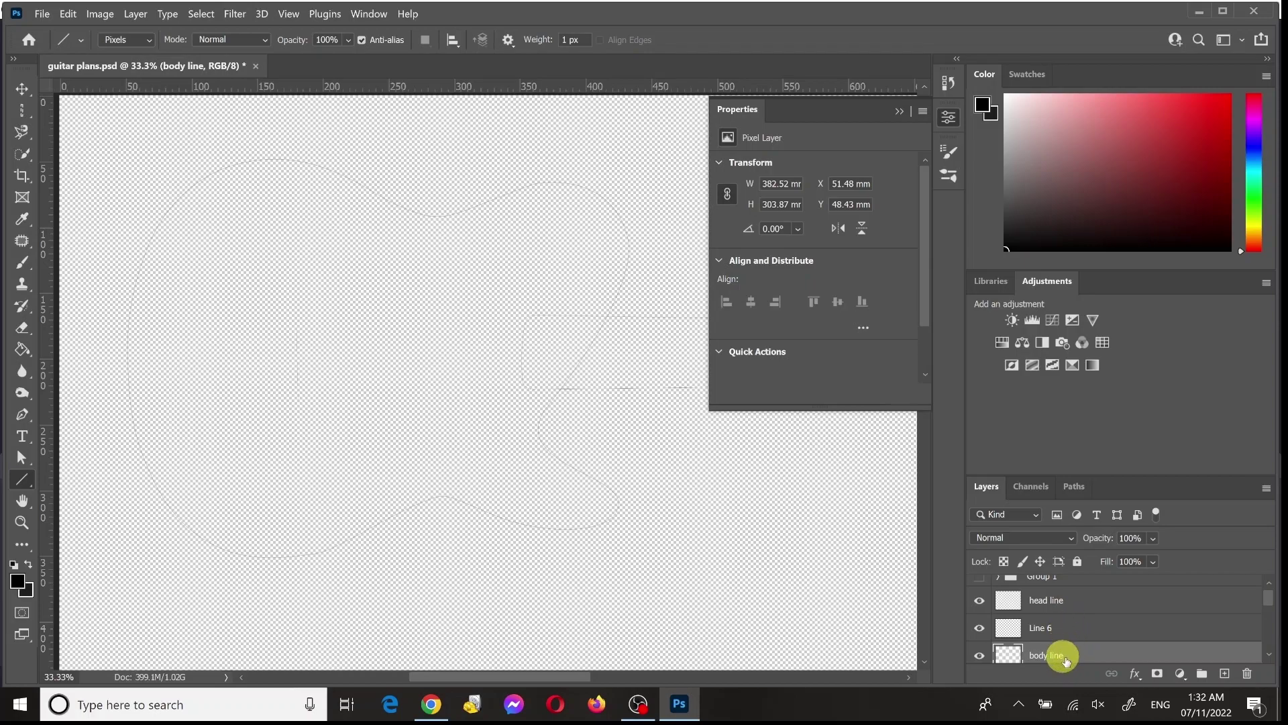
pyautogui.rightClick(1082, 631)
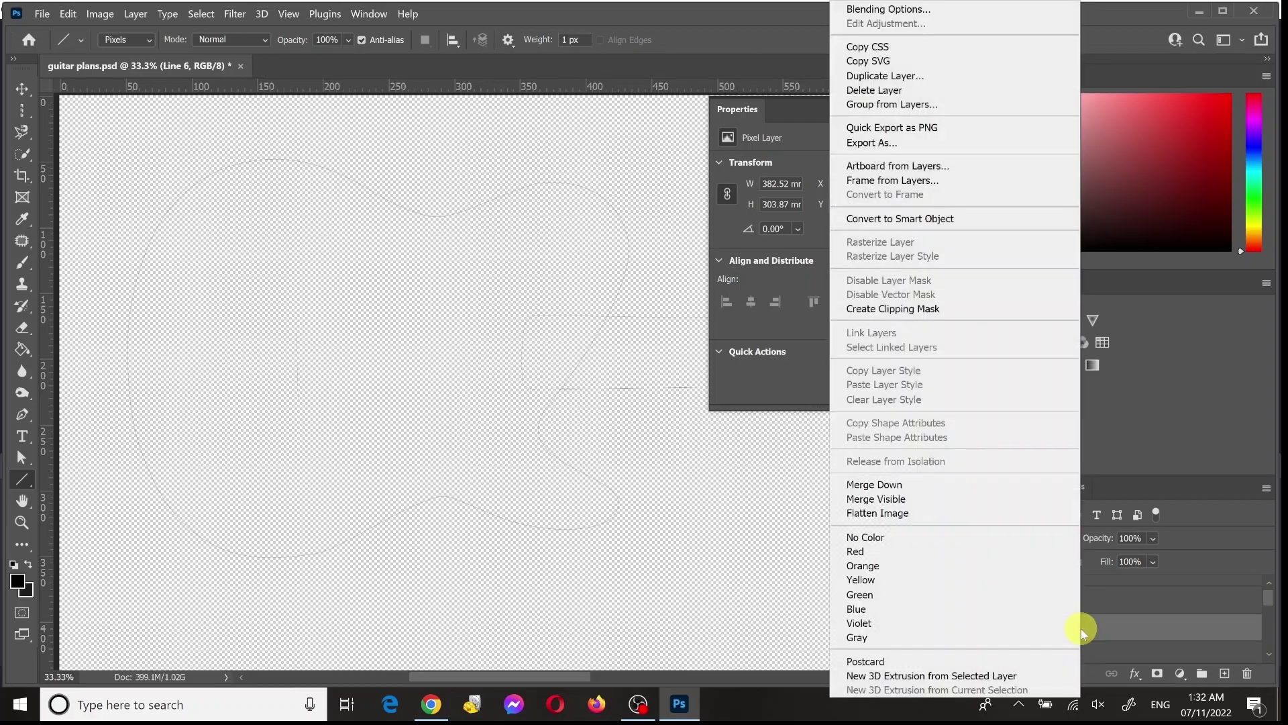
pyautogui.click(1007, 485)
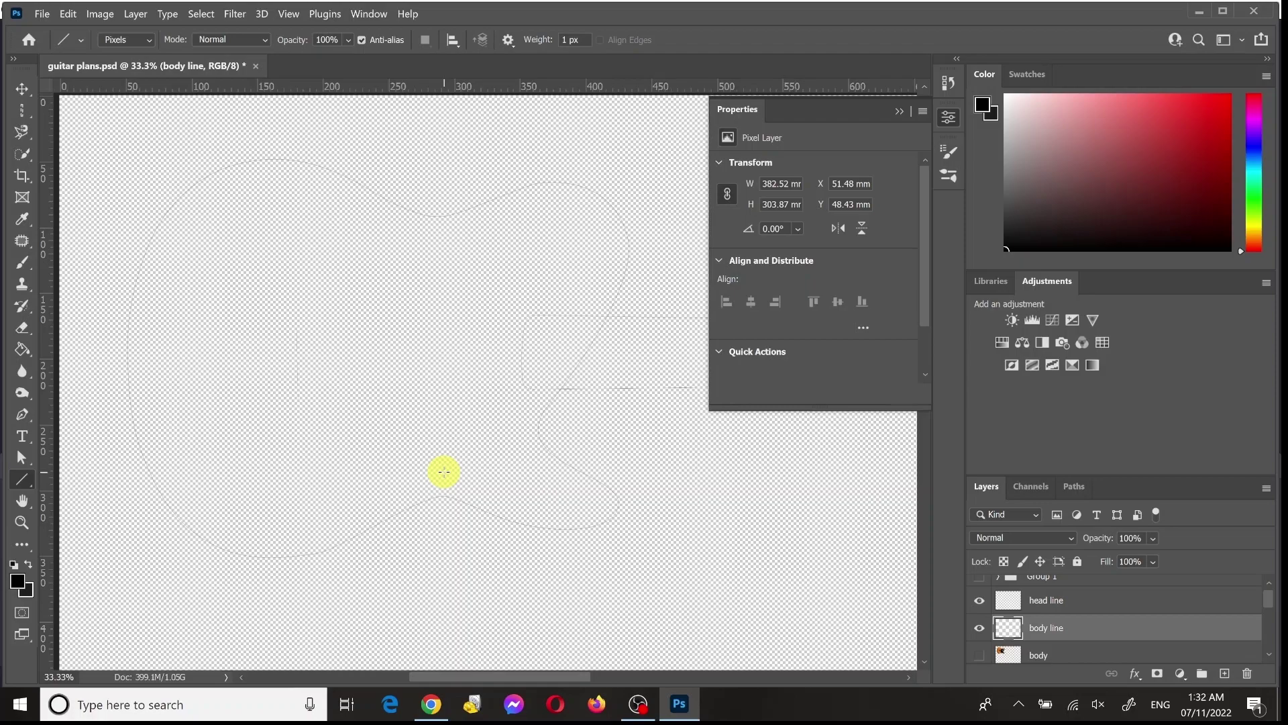
# Step: Duplicate the body line layer and move the copy straight below the original outline, to a Y position of about 371.5 mm
pyautogui.hotkey('ctrl', 'j')
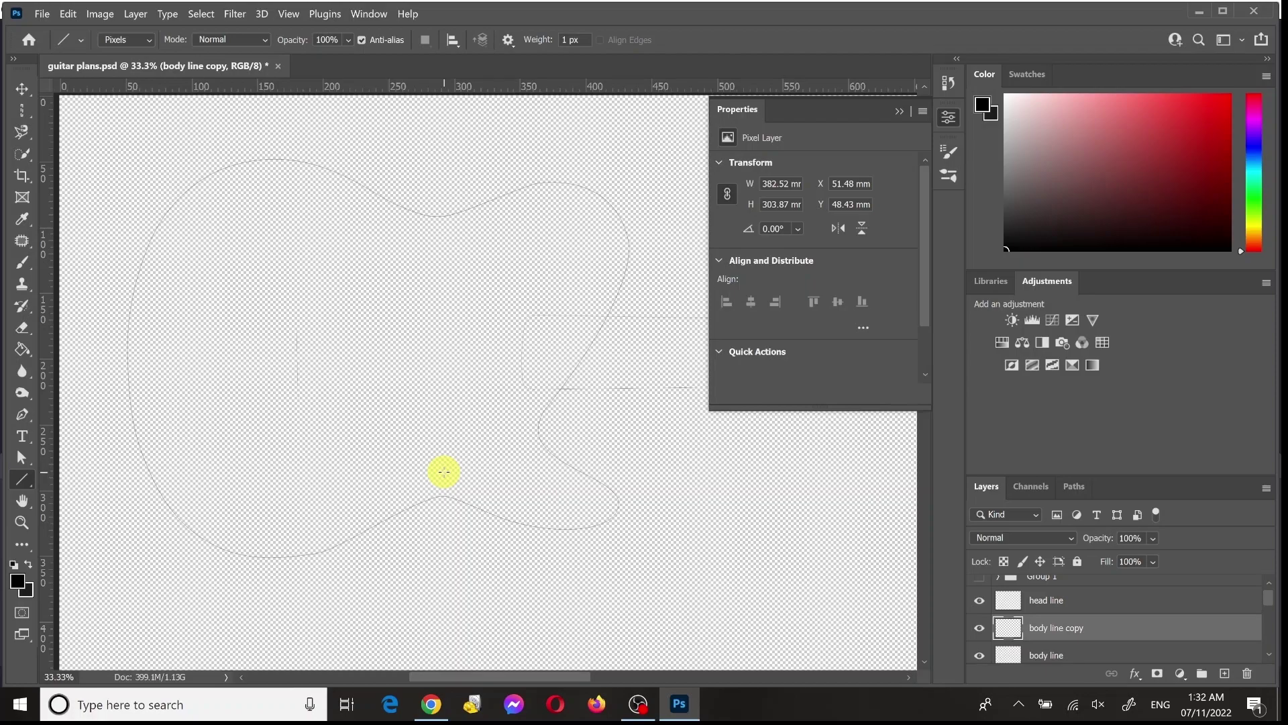
pyautogui.hotkey('ctrl', 't')
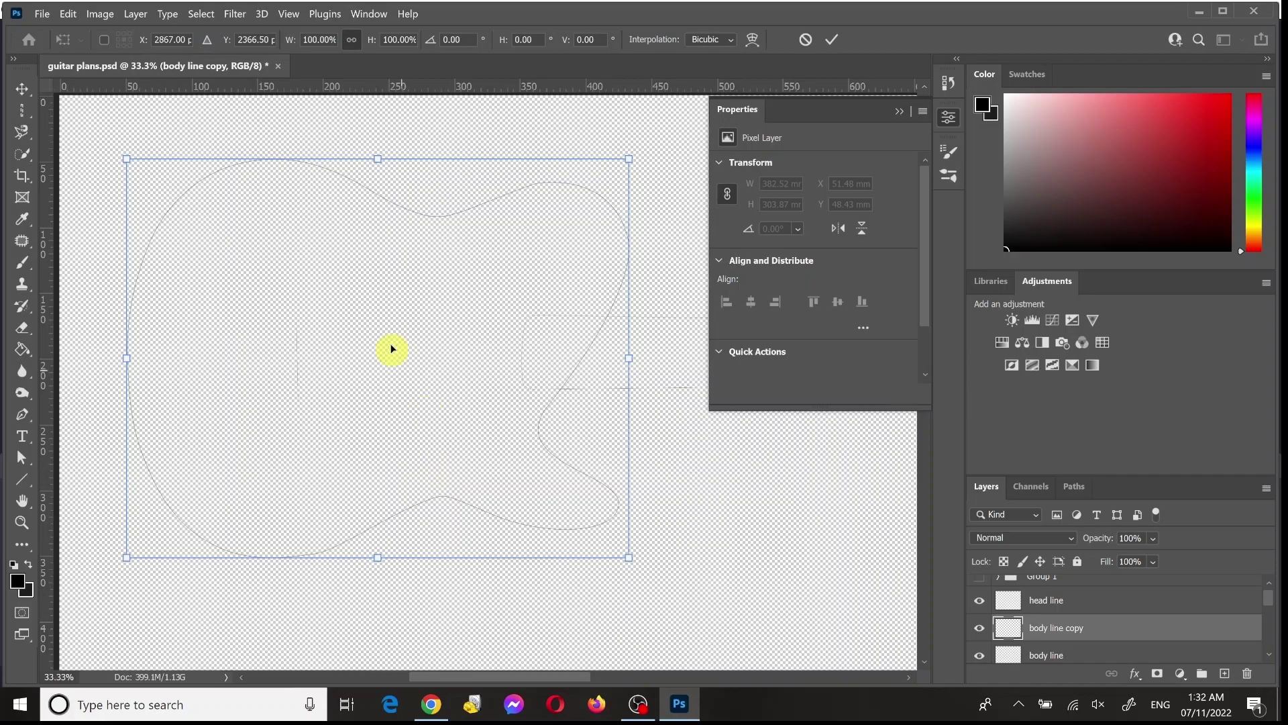
pyautogui.moveTo(382, 318); pyautogui.dragTo(376, 616)
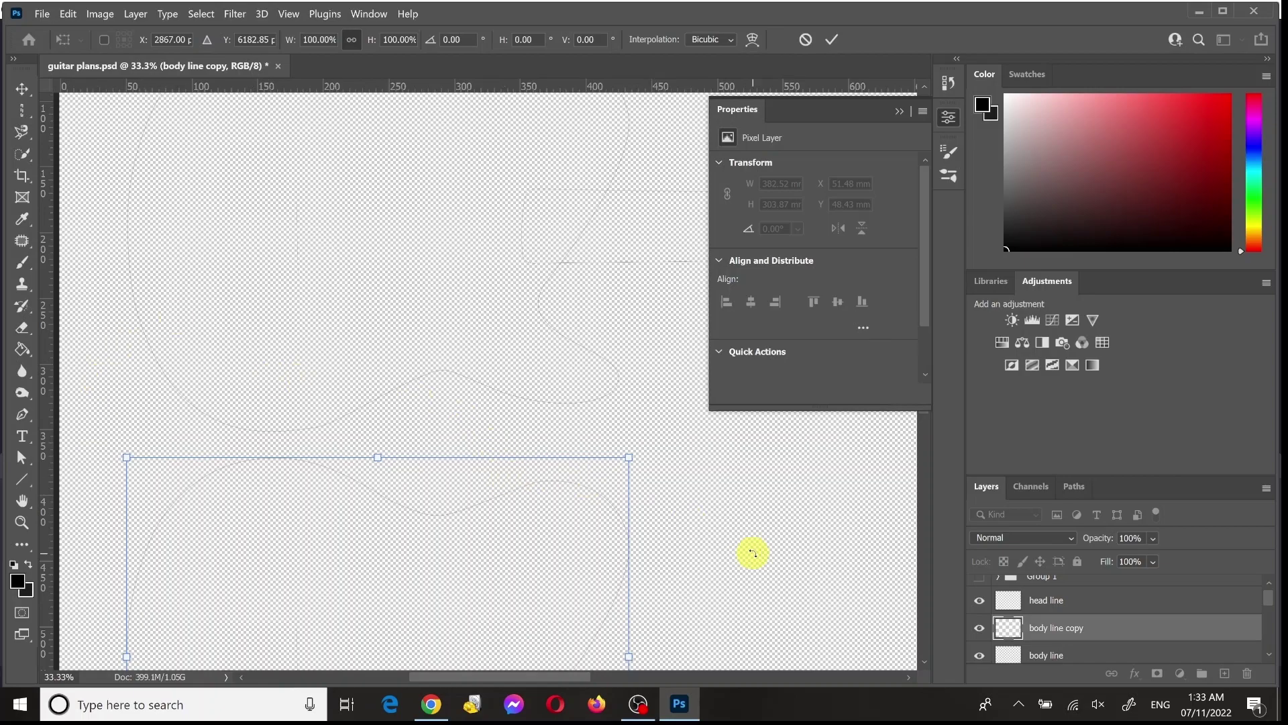
pyautogui.press('Return')
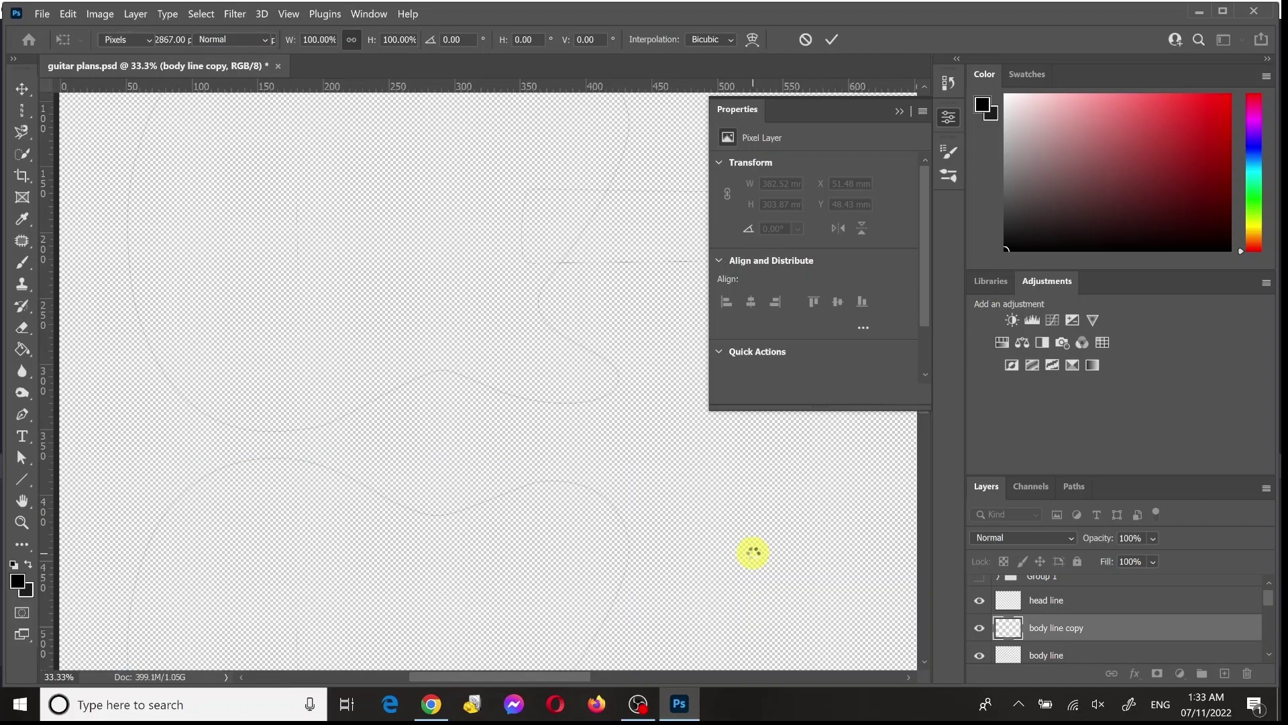
pyautogui.press('u')
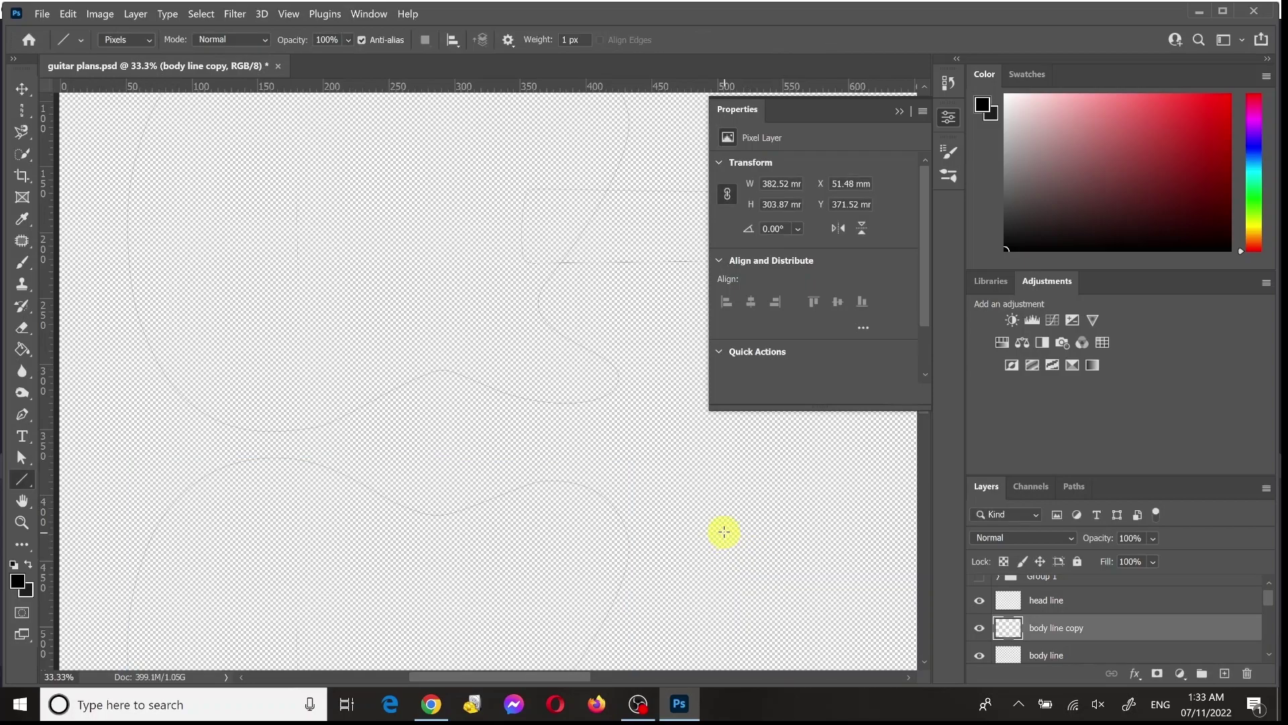
# Step: Make the white w back g layer visible behind the two body outlines
pyautogui.scroll(-3, 820, 559)
pyautogui.scroll(-3, 820, 559)
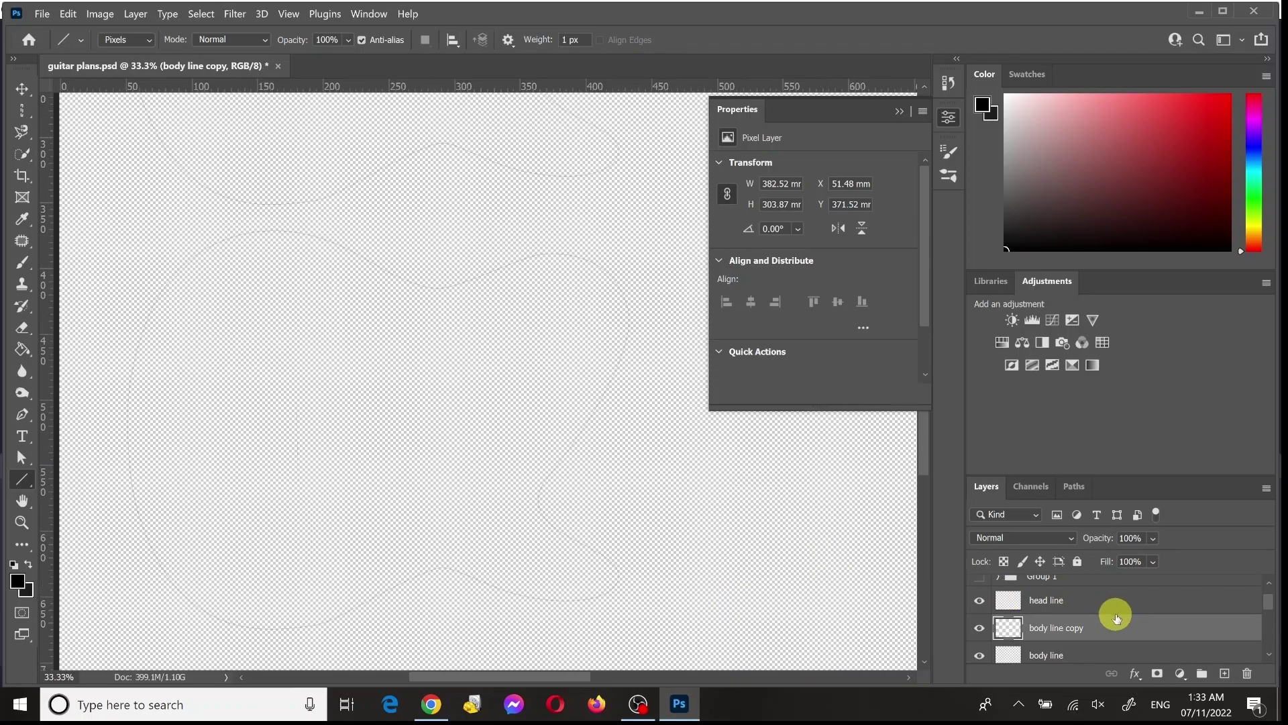
pyautogui.scroll(-3, 1116, 618)
pyautogui.scroll(-4, 1093, 636)
pyautogui.scroll(-1, 1092, 636)
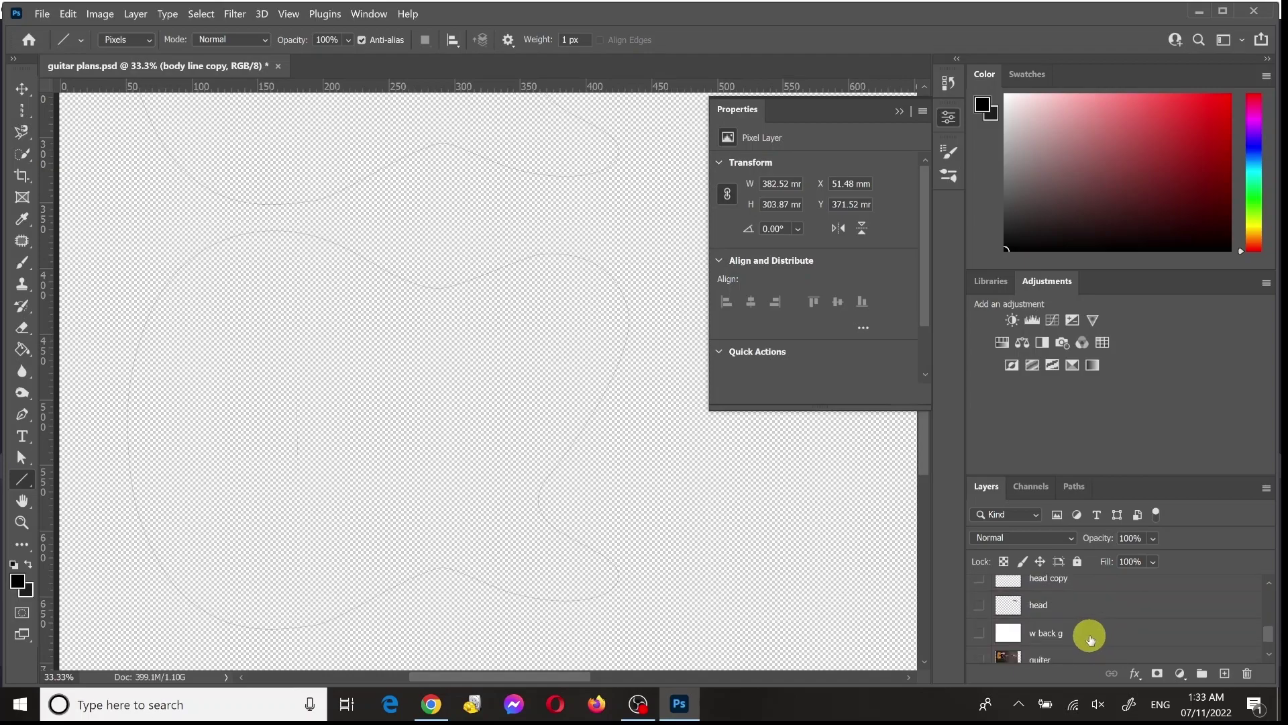
pyautogui.click(1089, 635)
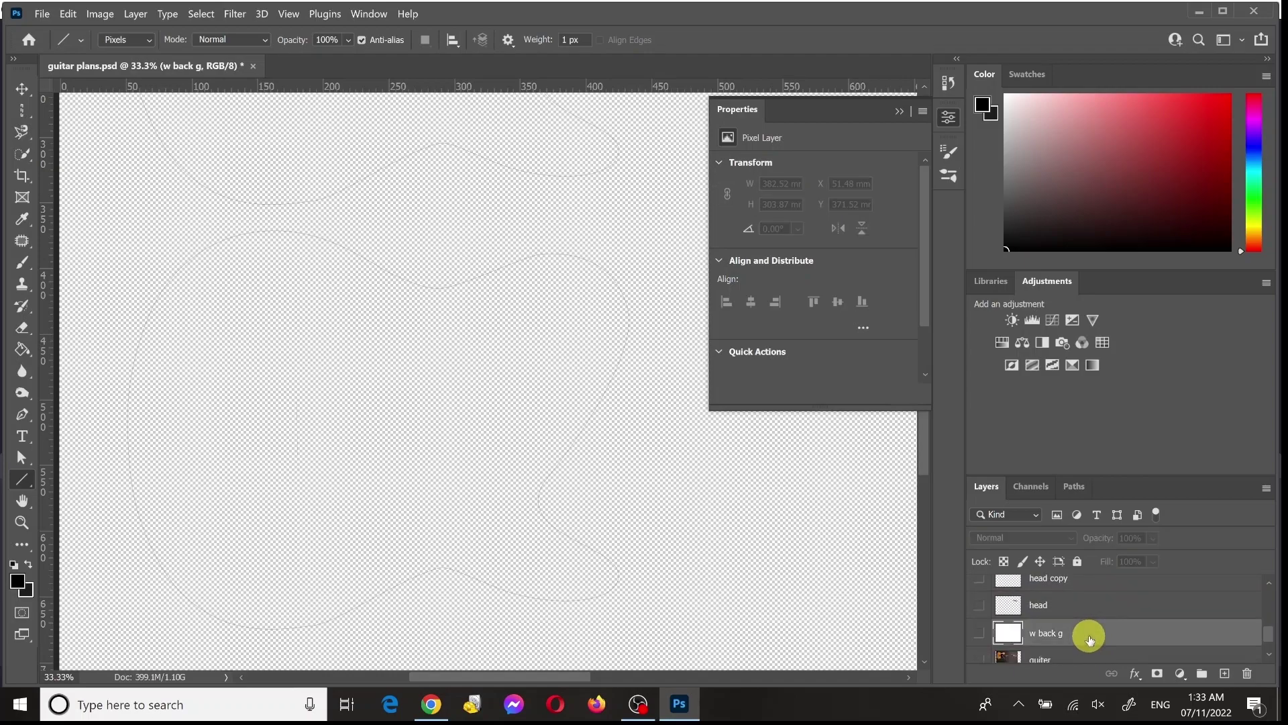
pyautogui.click(981, 633)
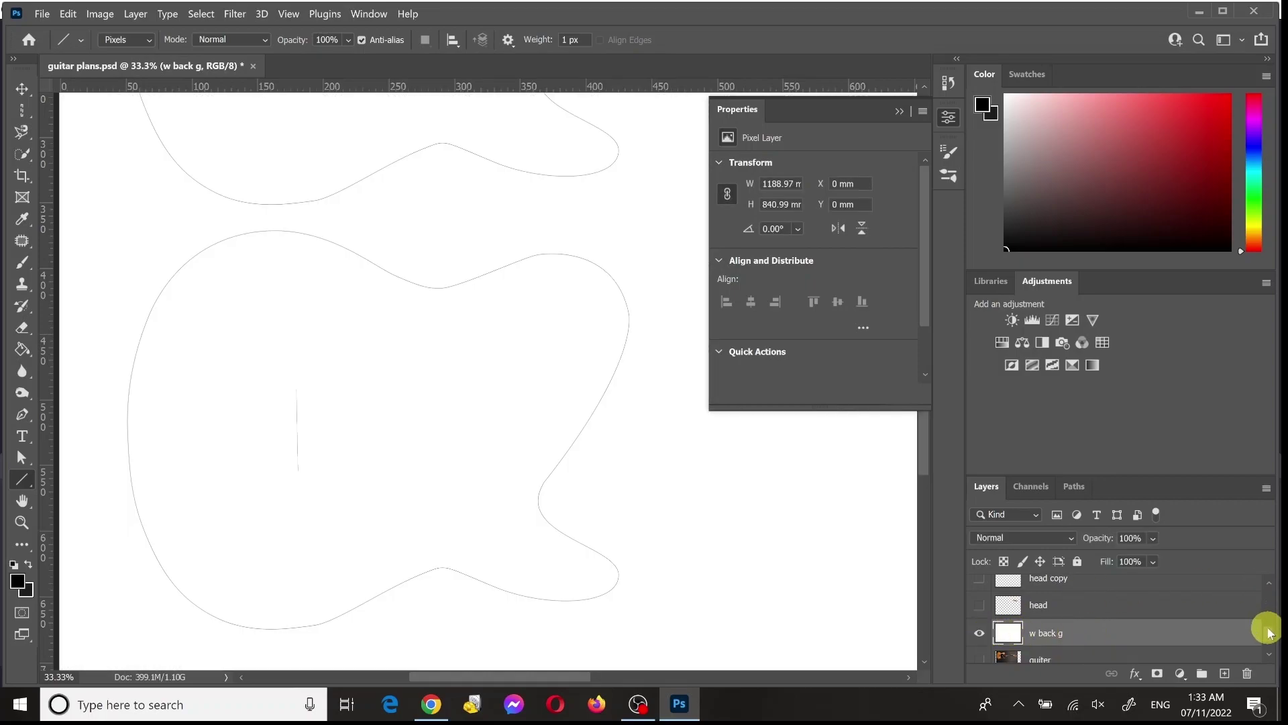
# Step: Duplicate the head line layer in place
pyautogui.moveTo(1270, 634); pyautogui.dragTo(1270, 596)
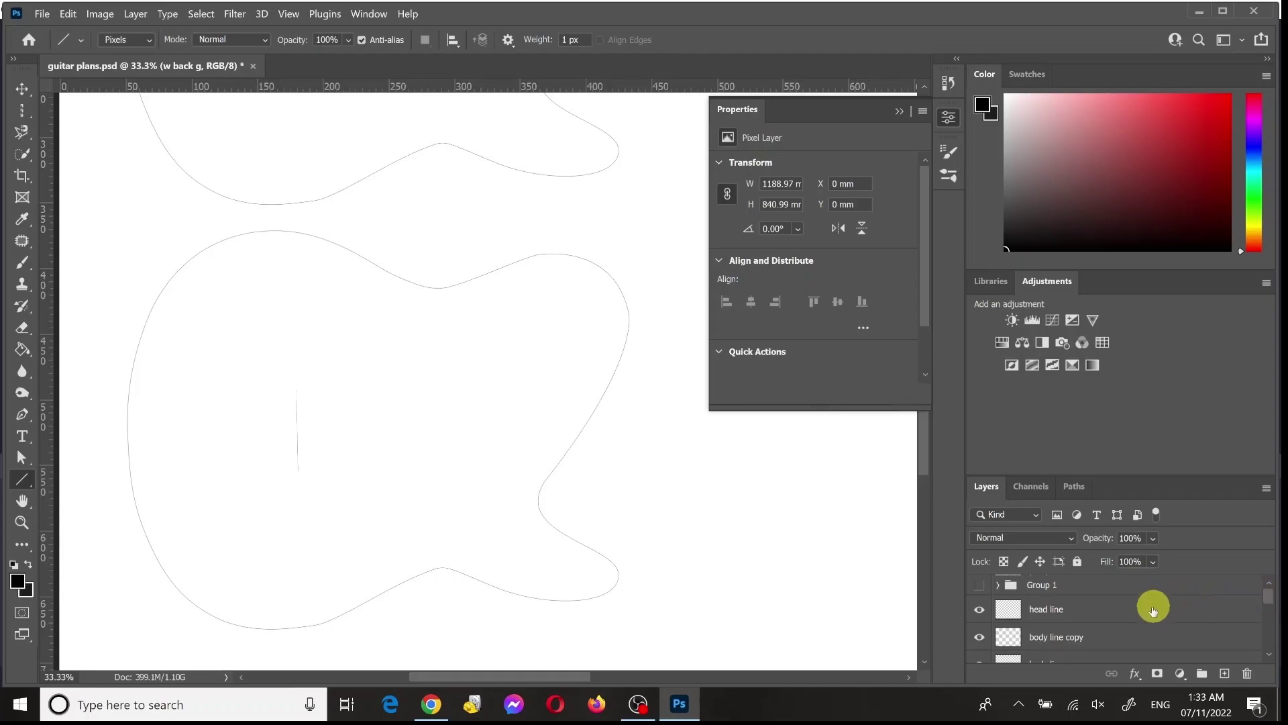
pyautogui.click(1141, 620)
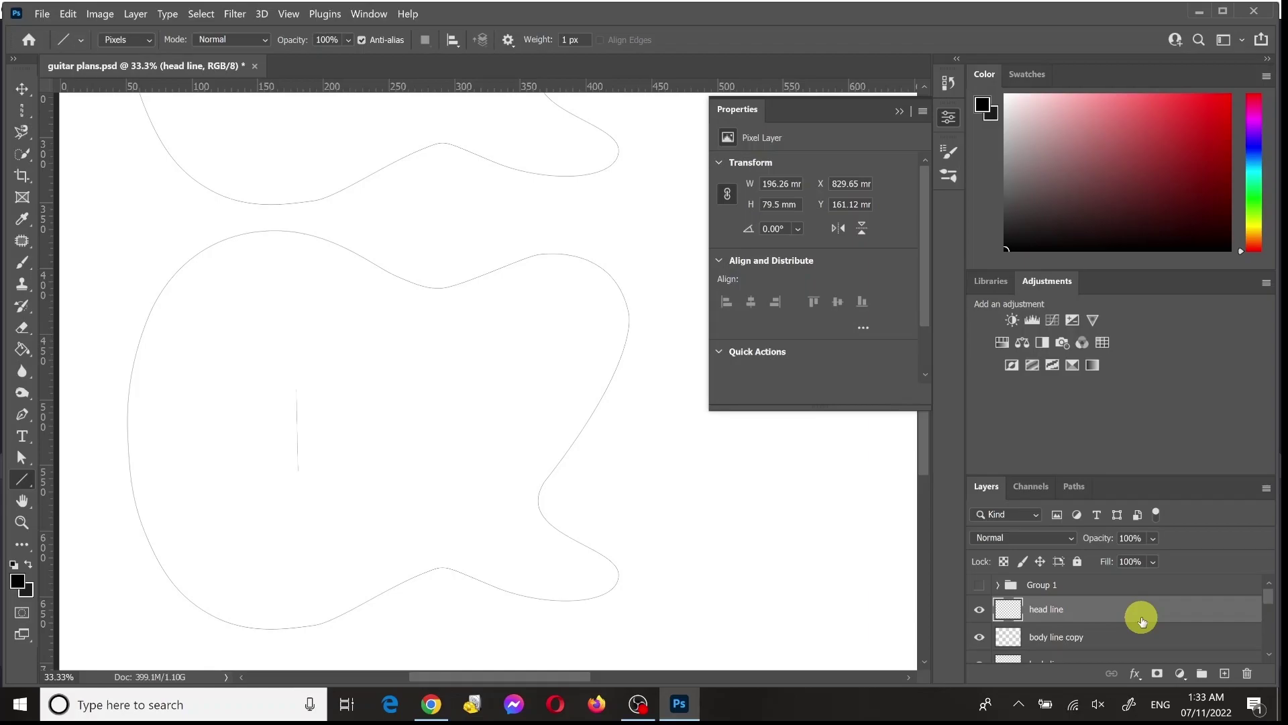
pyautogui.hotkey('ctrl', 'j')
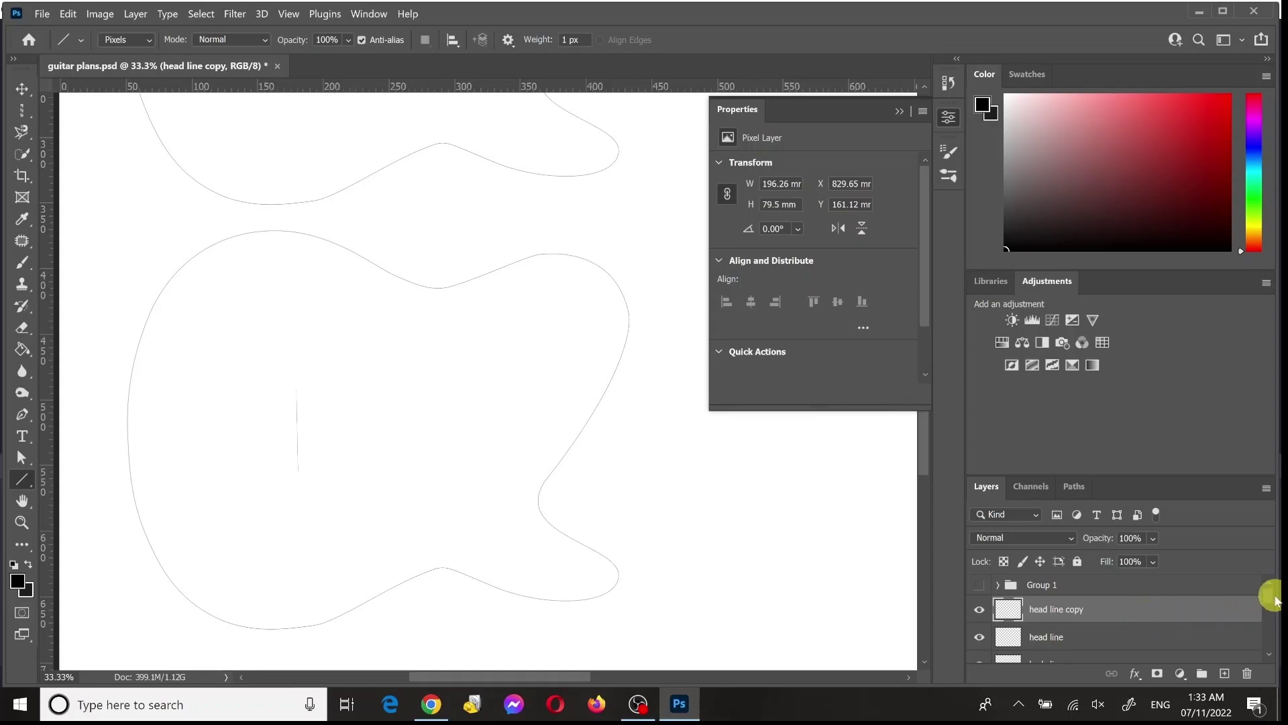
# Step: Duplicate the fing bord line layer and move the copy below the original fingerboard, centred at about X 8131 px, Y 4497.5 px
pyautogui.moveTo(1267, 599); pyautogui.dragTo(1266, 612)
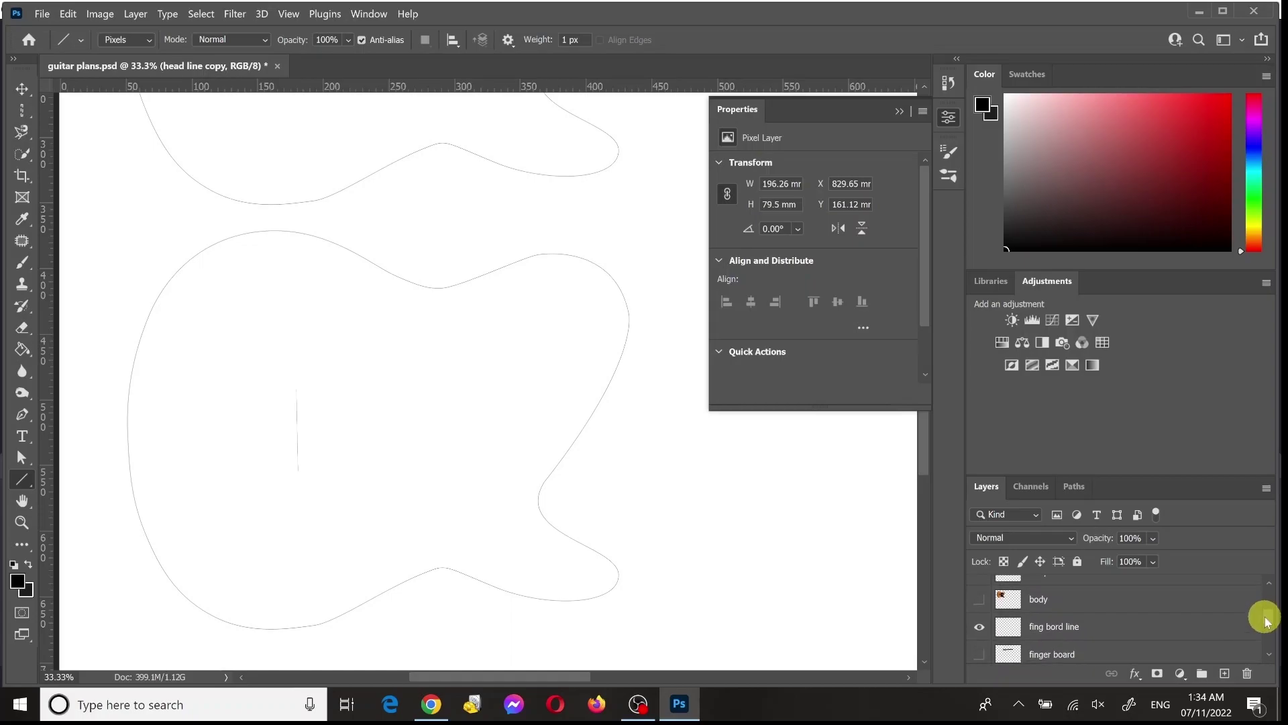
pyautogui.click(1182, 634)
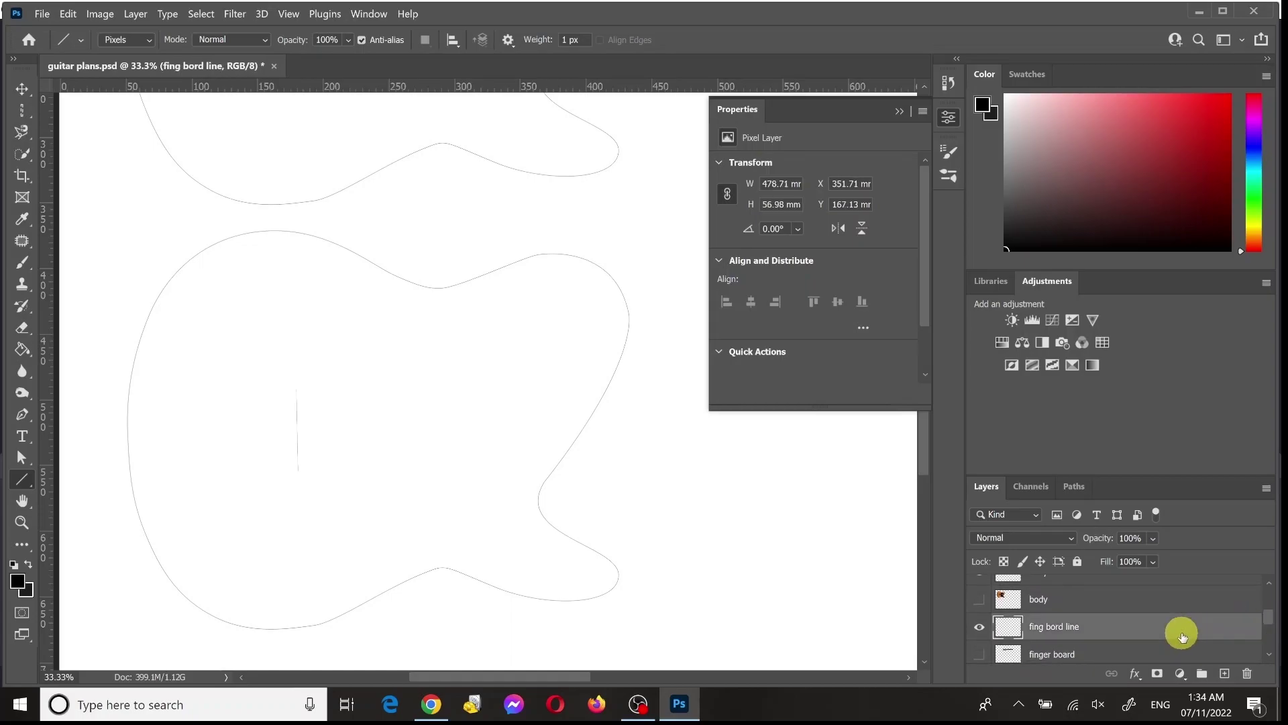
pyautogui.hotkey('ctrl', 'j')
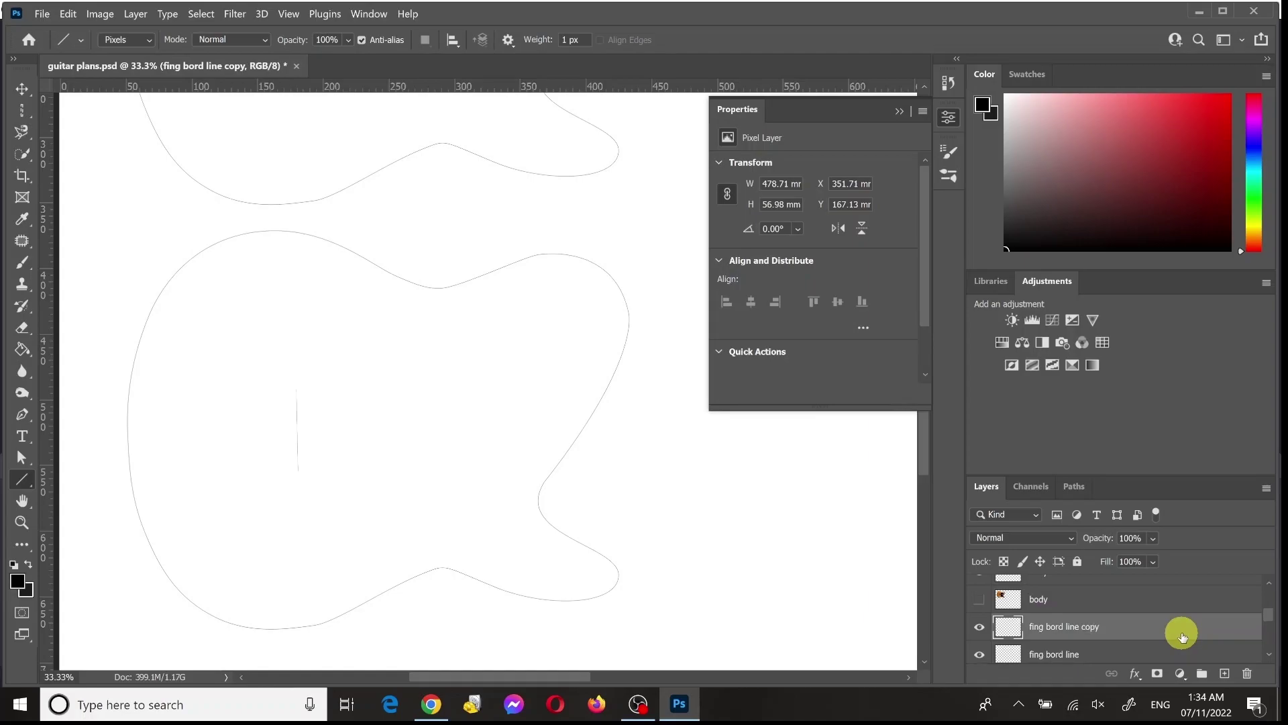
pyautogui.hotkey('ctrl', 't')
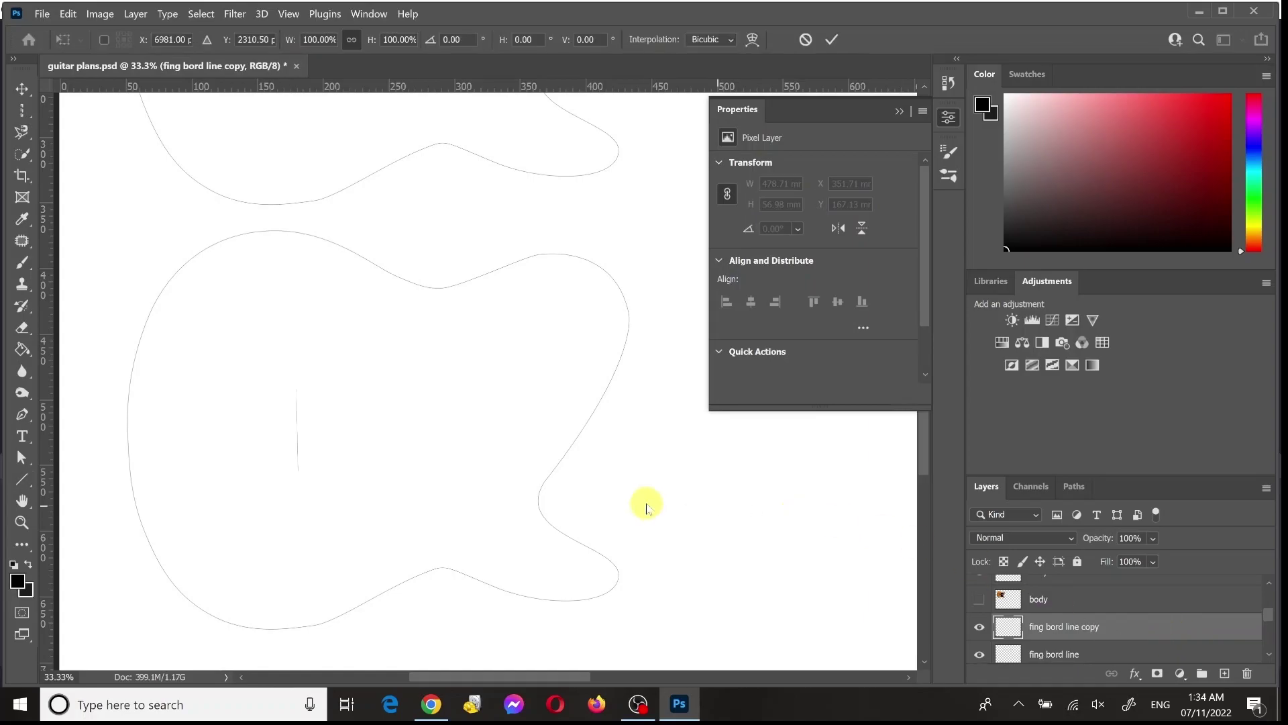
pyautogui.scroll(4, 645, 497)
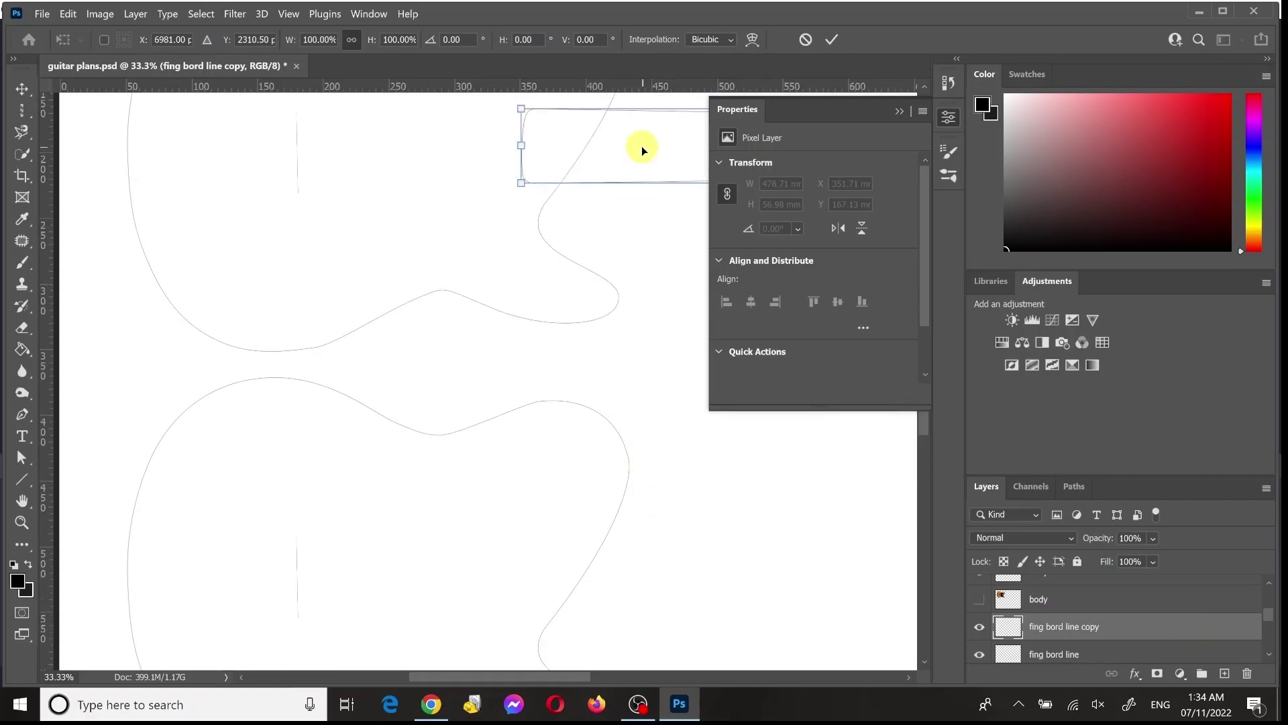
pyautogui.moveTo(643, 148); pyautogui.dragTo(773, 389)
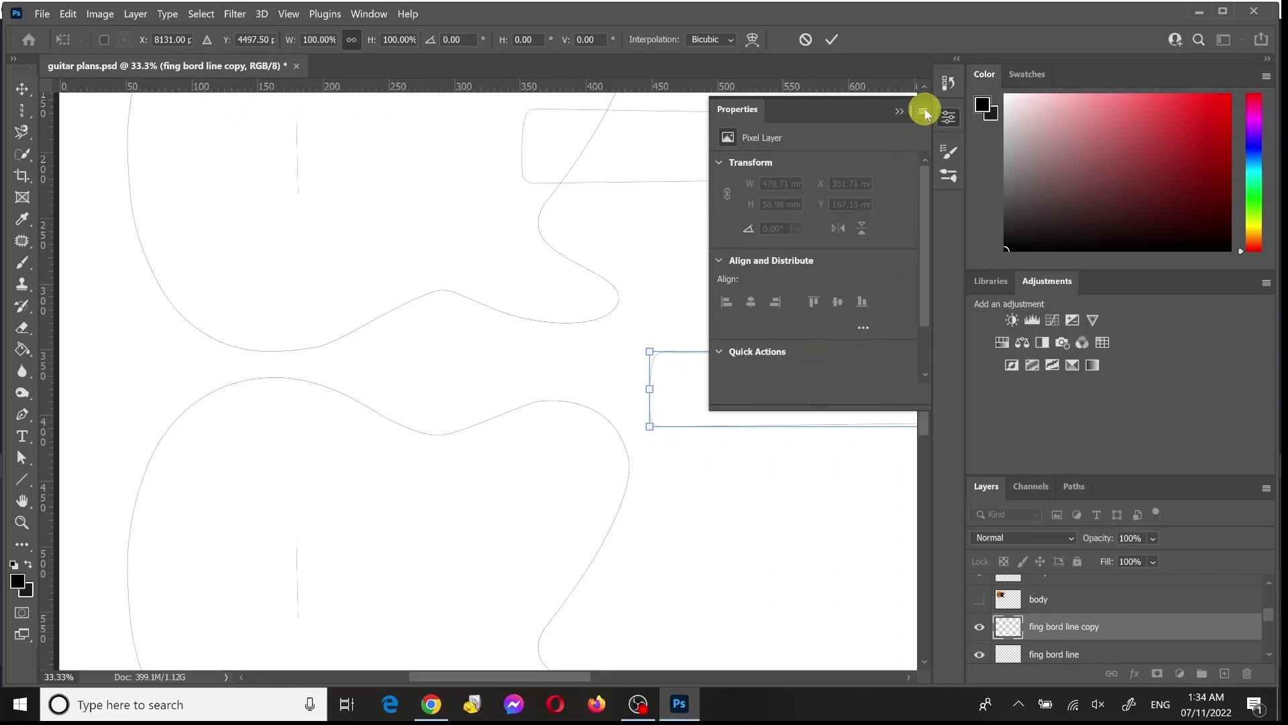
pyautogui.click(900, 111)
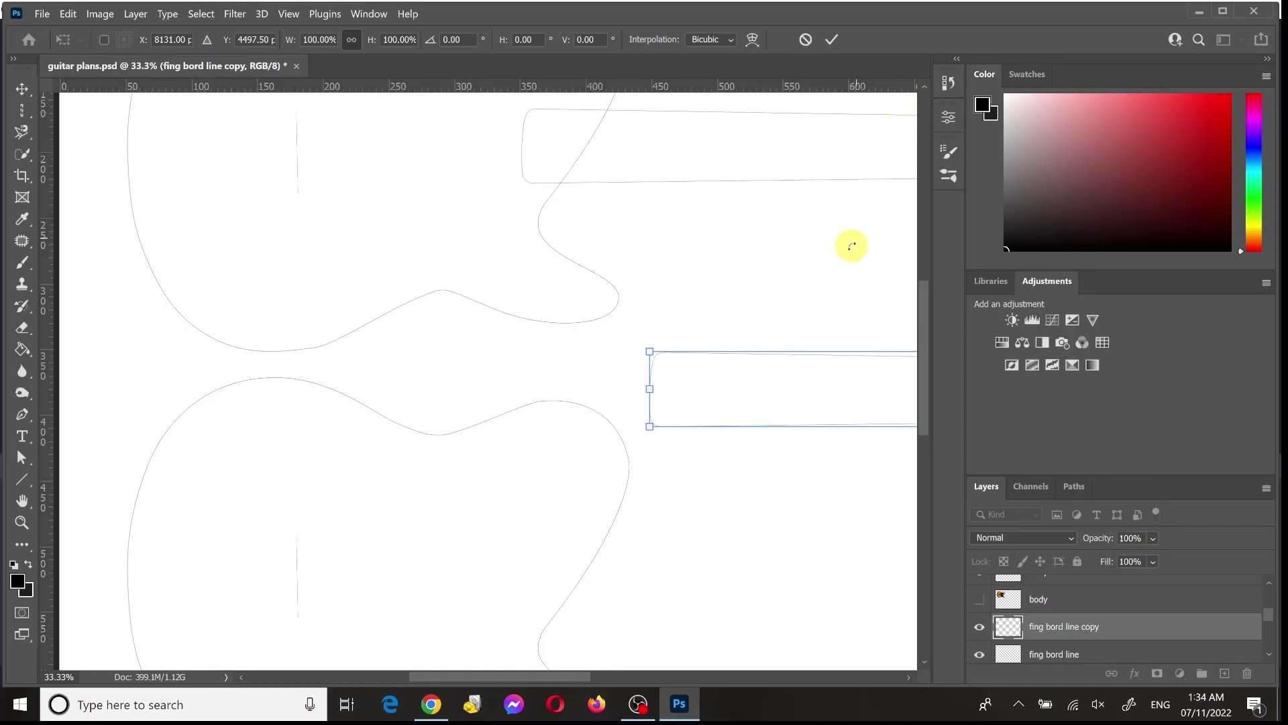
pyautogui.hotkey('ctrl', '-')
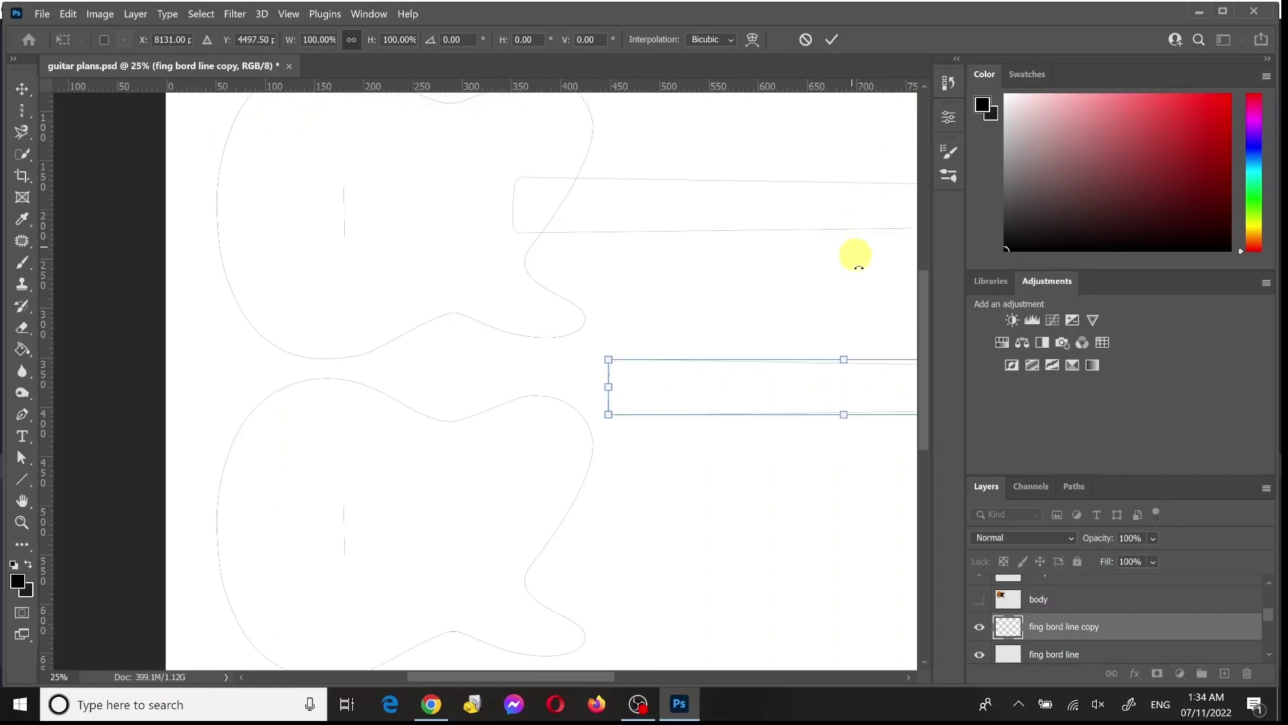
pyautogui.scroll(3, 1061, 622)
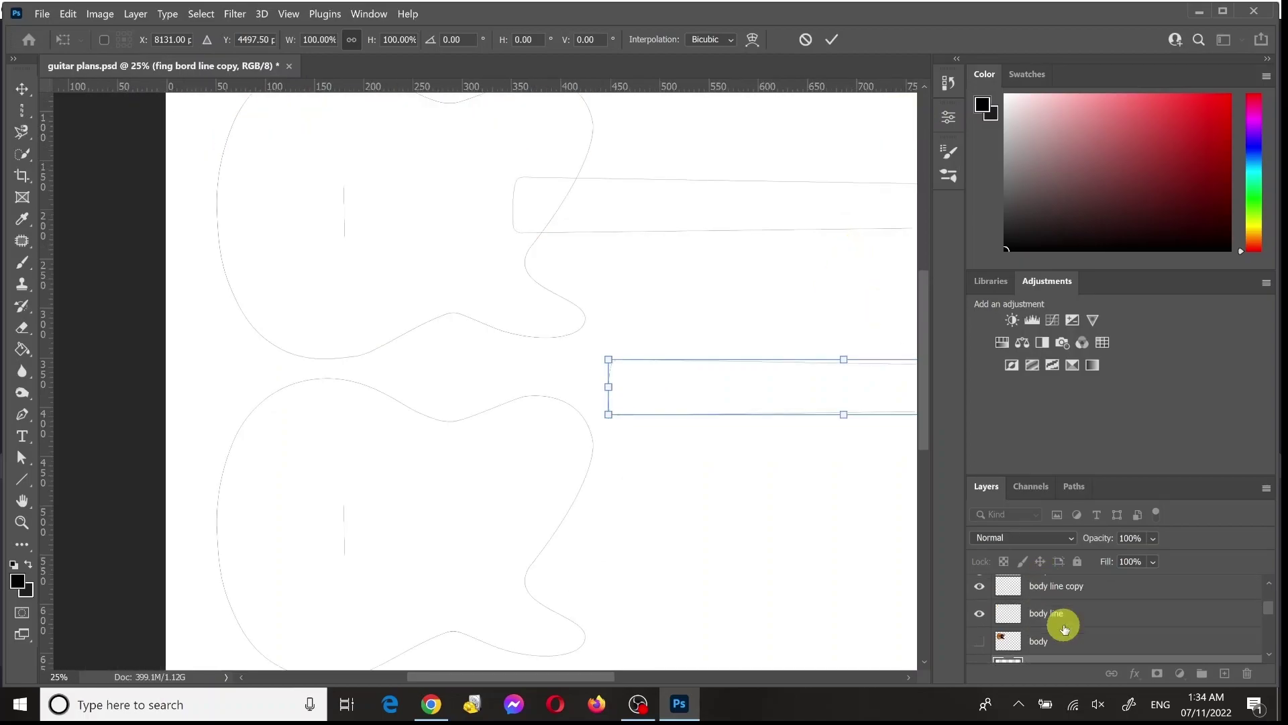
pyautogui.scroll(1, 1064, 628)
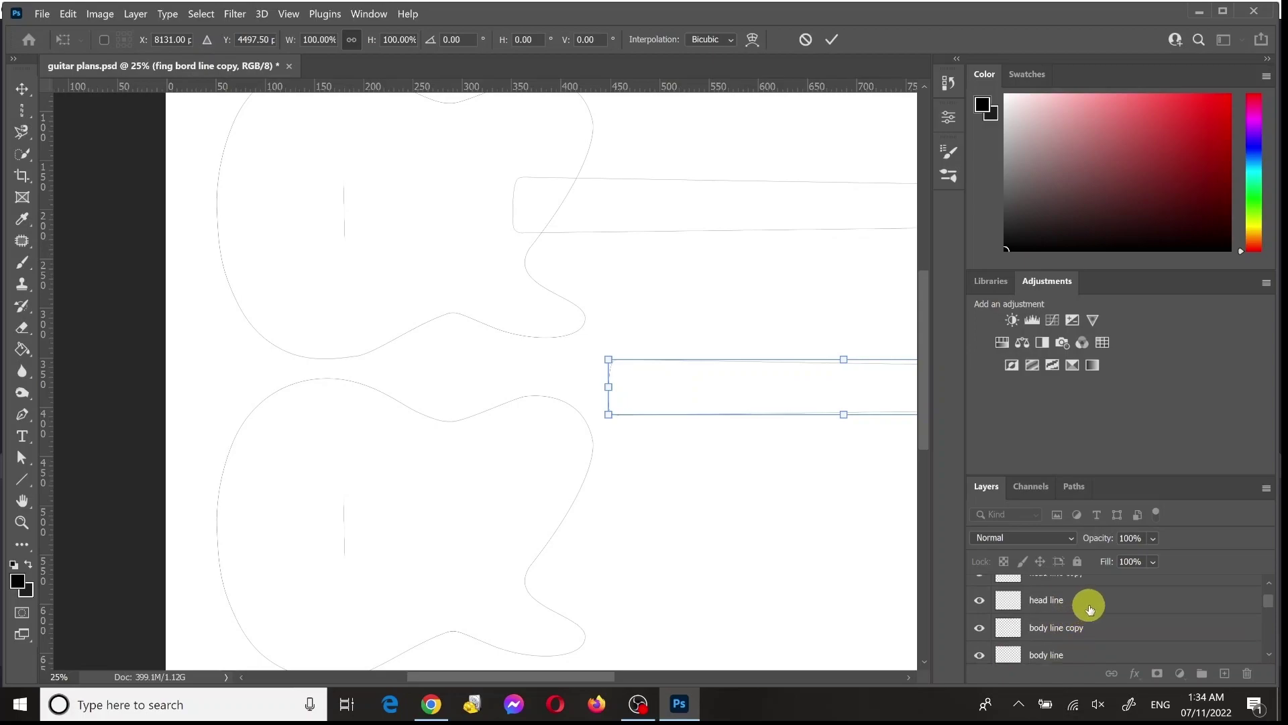
pyautogui.scroll(1, 1089, 608)
pyautogui.press('Return')
# Step: Move the head line copy between the original neck and the fingerboard copy, centred at about X 9582 px, Y 3311.5 px
pyautogui.click(1114, 603)
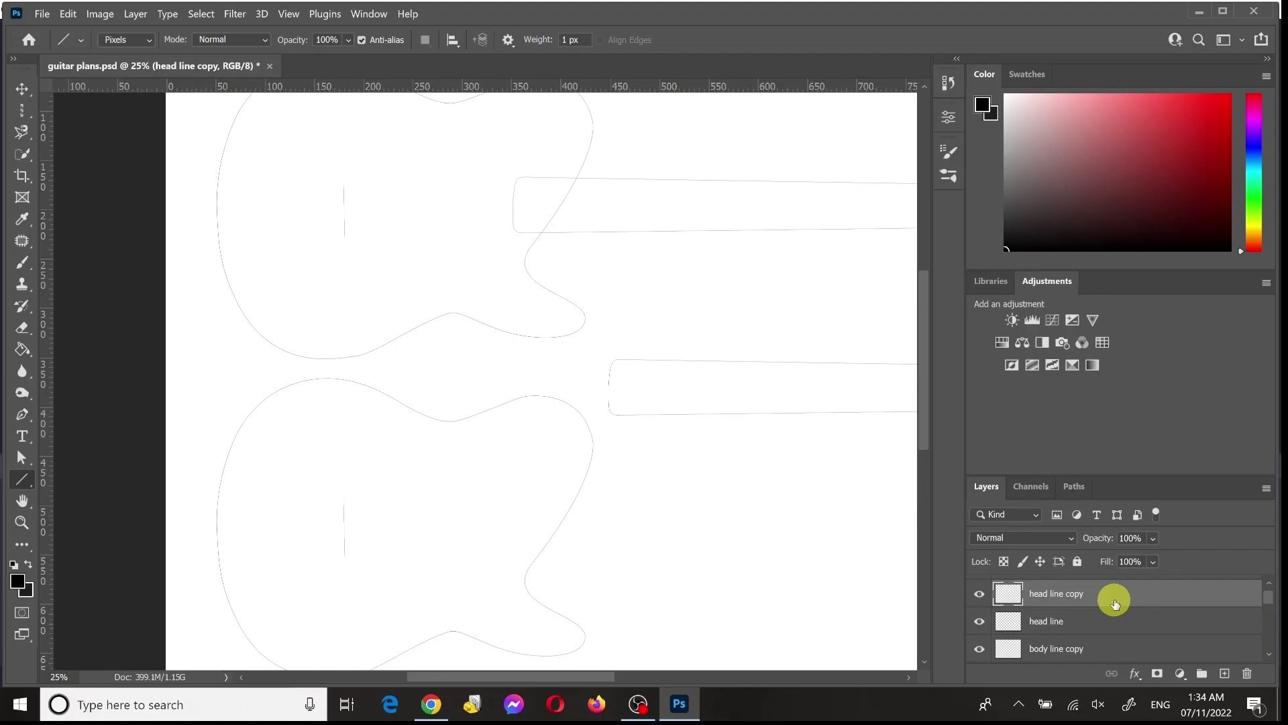
pyautogui.hotkey('ctrl', 't')
pyautogui.hscroll(1, 737, 435)
pyautogui.hscroll(4, 736, 435)
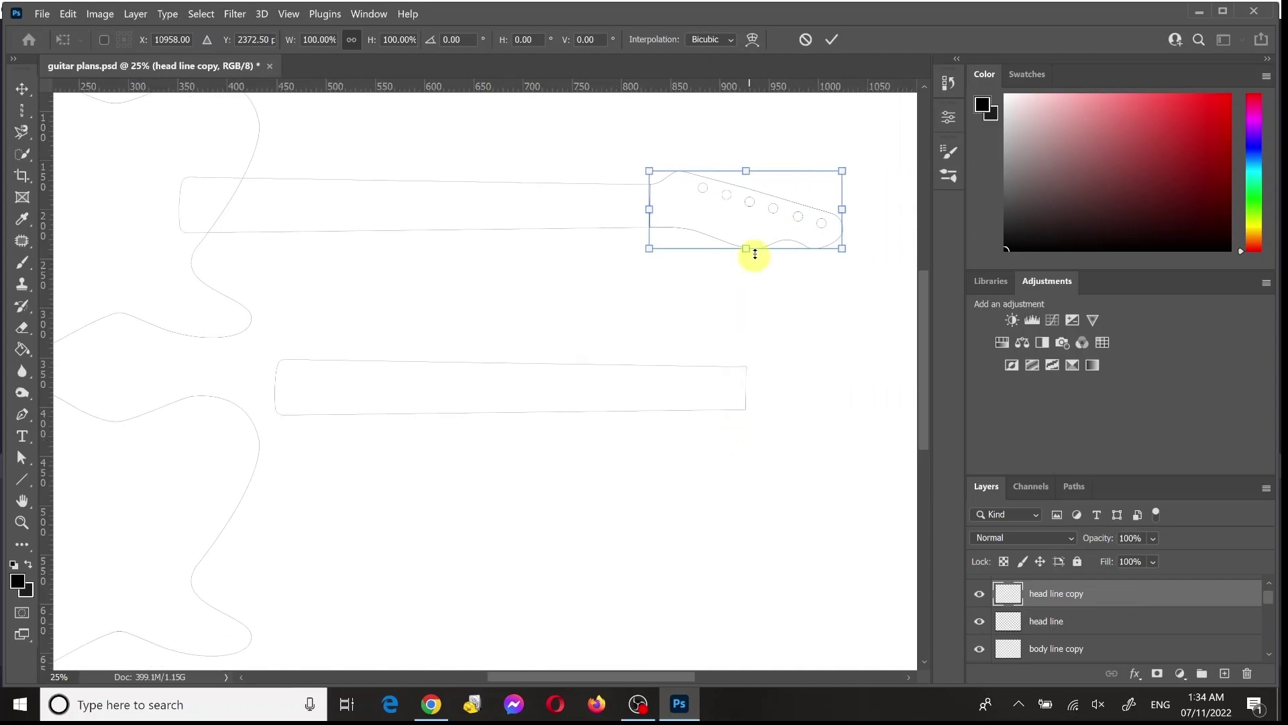
pyautogui.moveTo(758, 213); pyautogui.dragTo(643, 297)
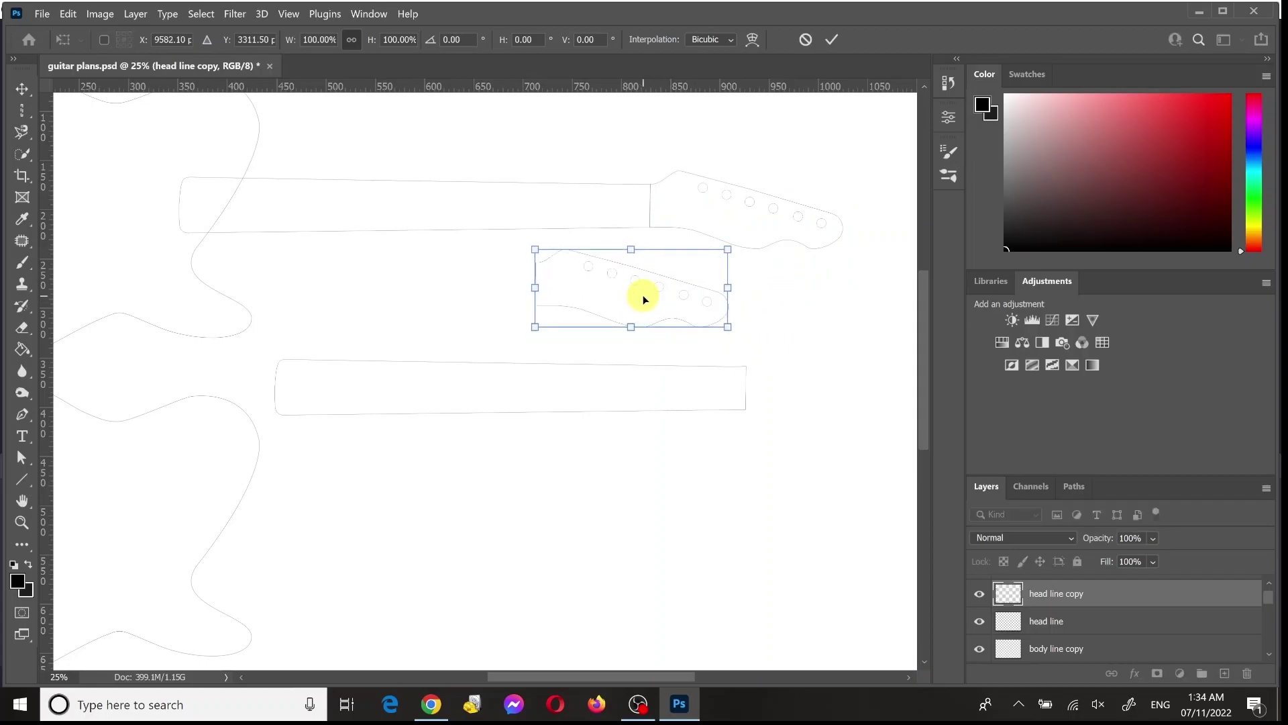
pyautogui.press('Return')
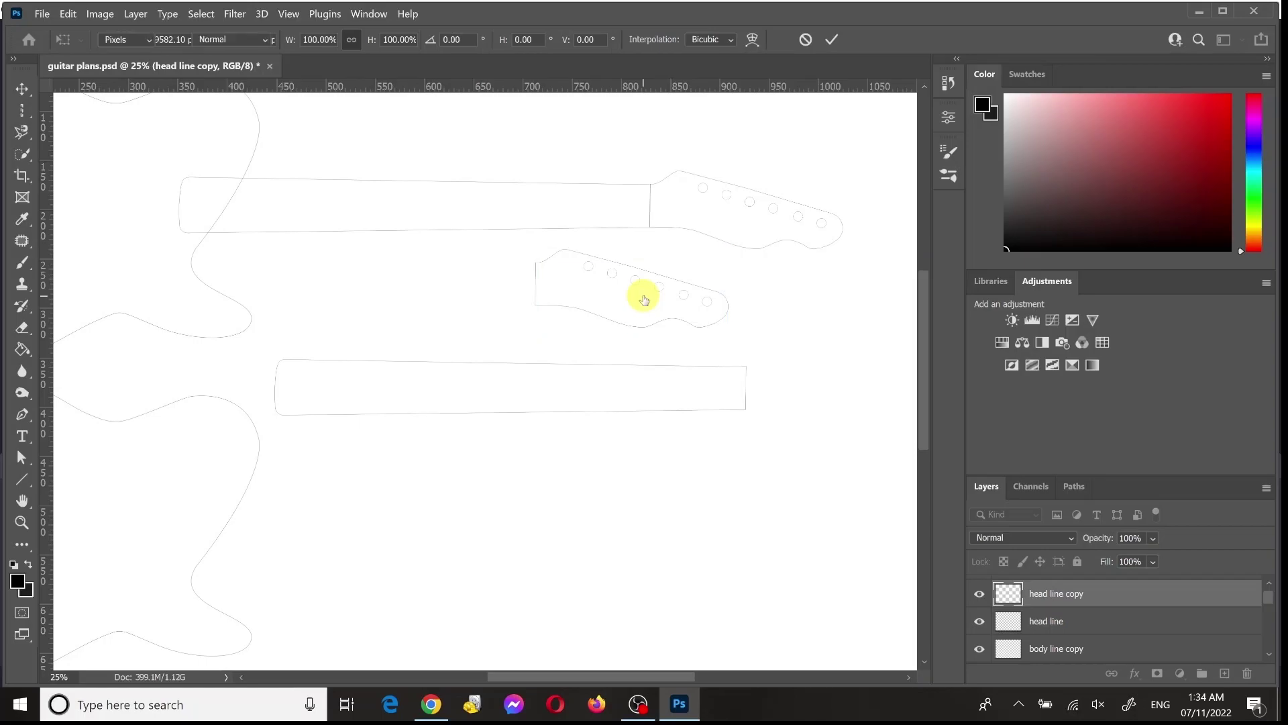
pyautogui.press('u')
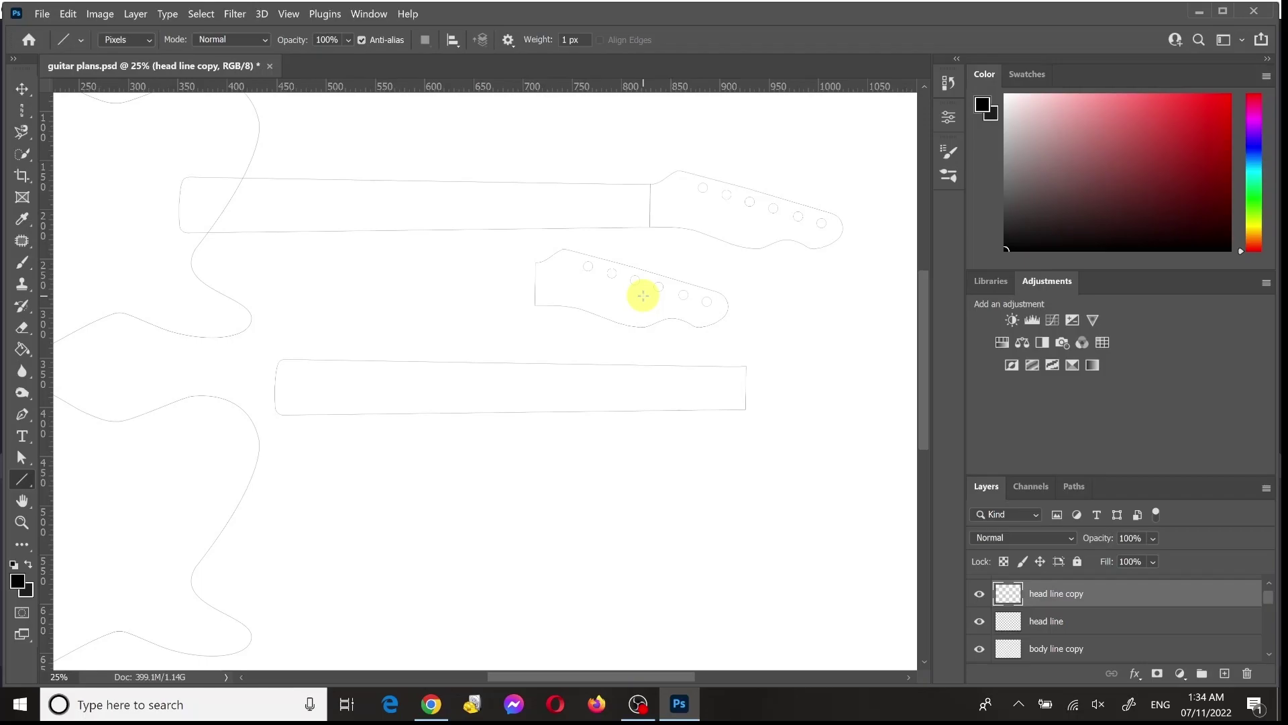
pyautogui.scroll(-1, 643, 296)
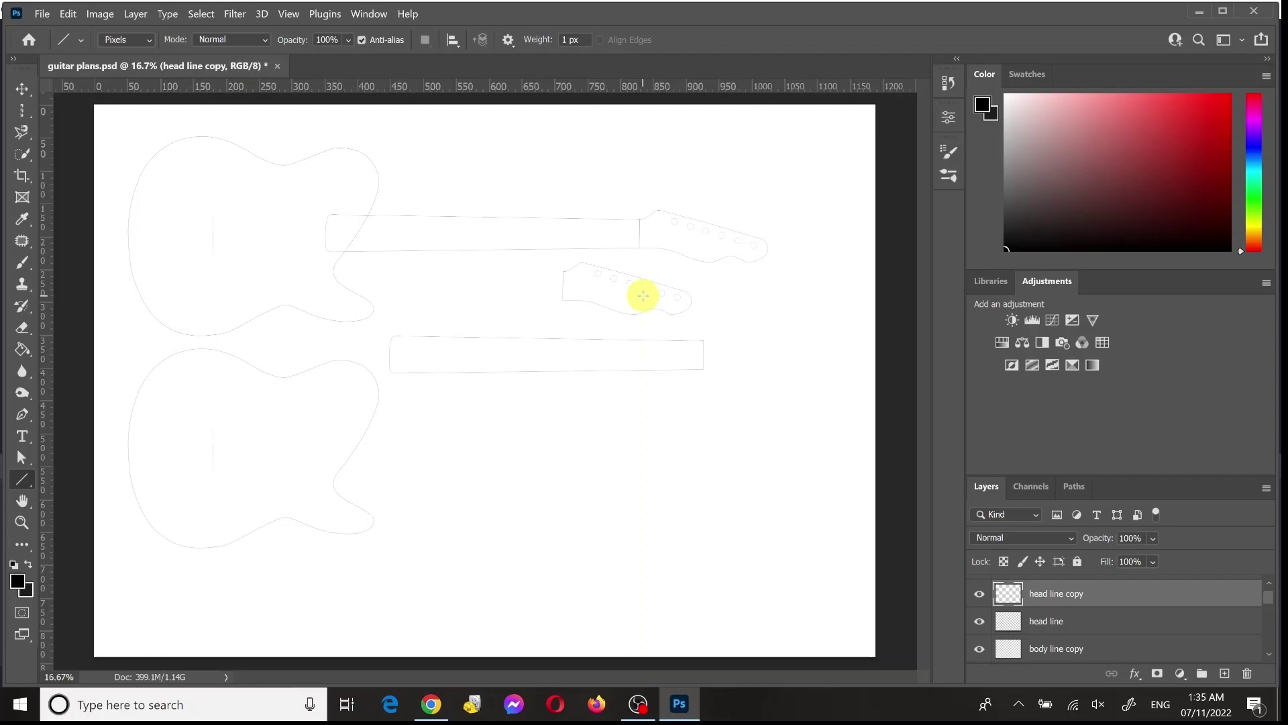
# Step: Hide the w back g layer, select all the guitar outlines on the canvas with the Move tool and duplicate their layers in place
pyautogui.click(22, 88)
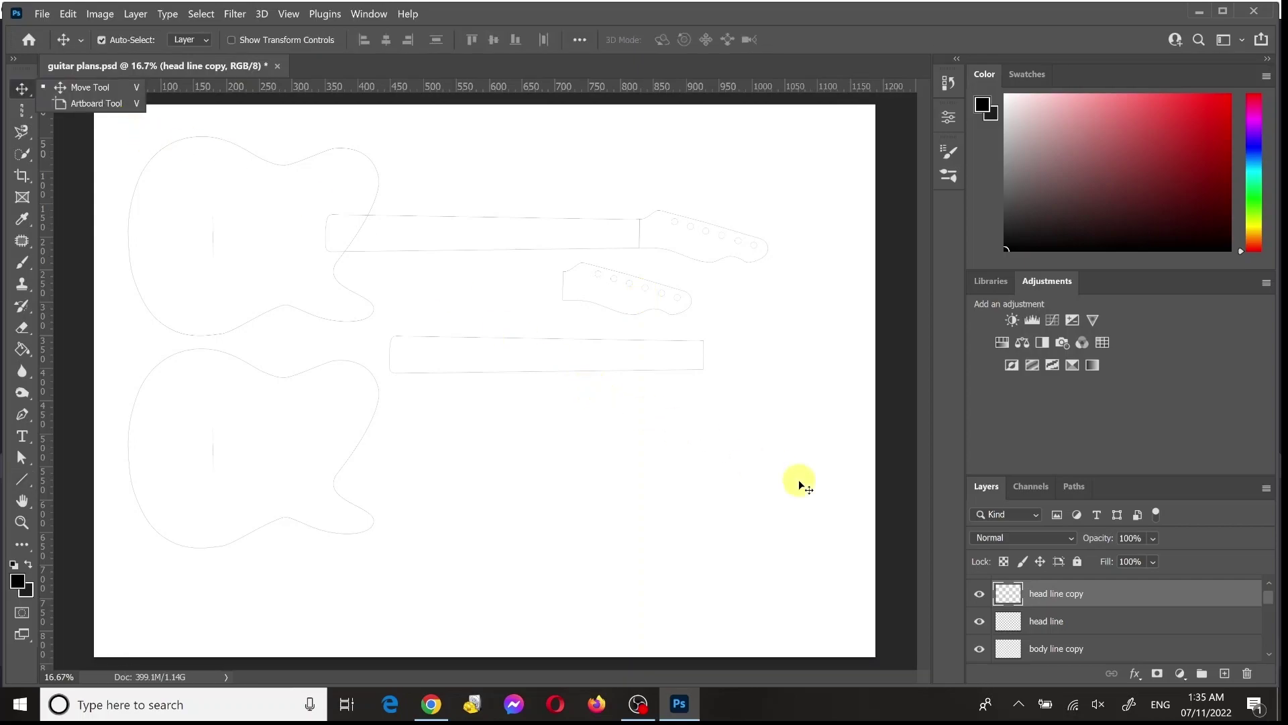
pyautogui.scroll(-5, 1095, 643)
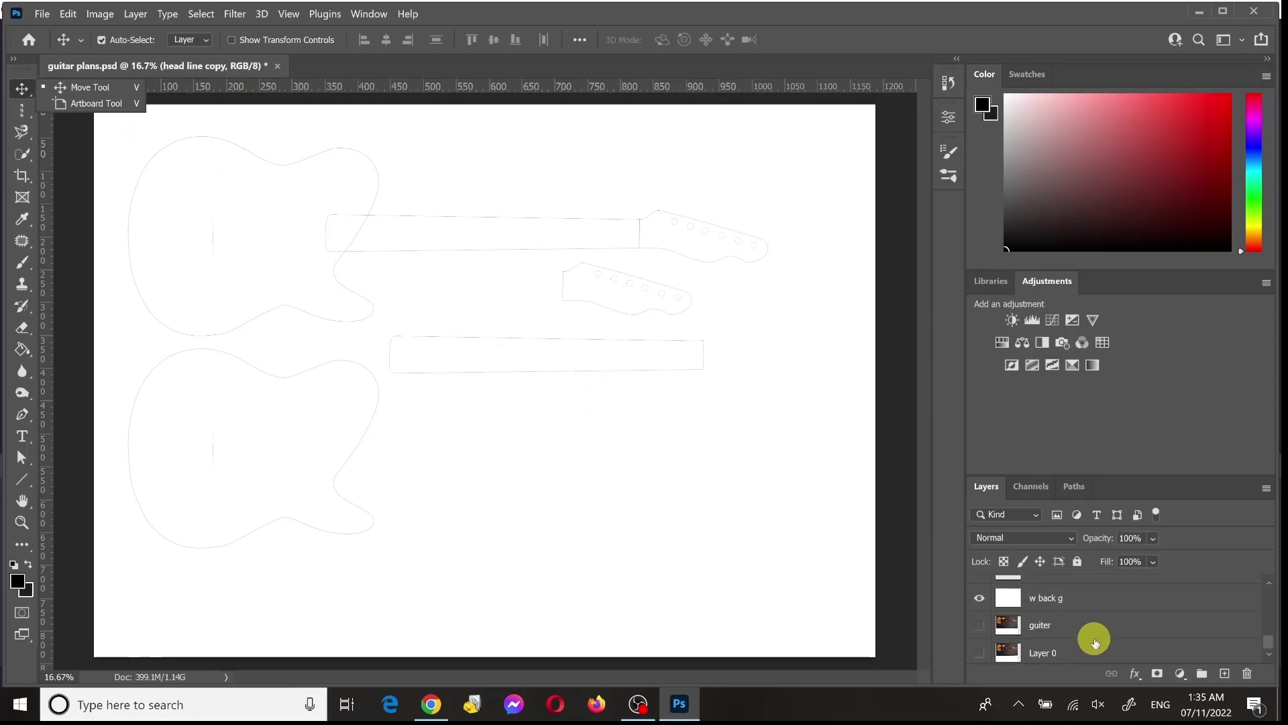
pyautogui.click(980, 598)
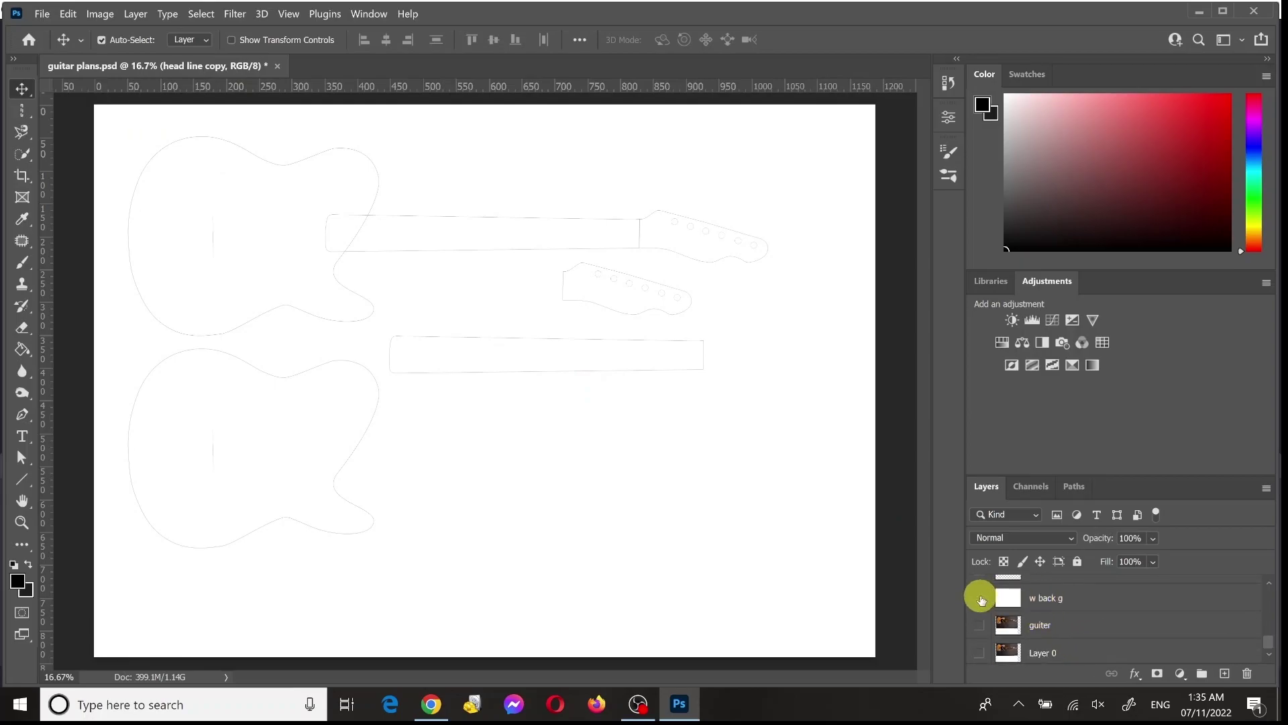
pyautogui.scroll(5, 982, 600)
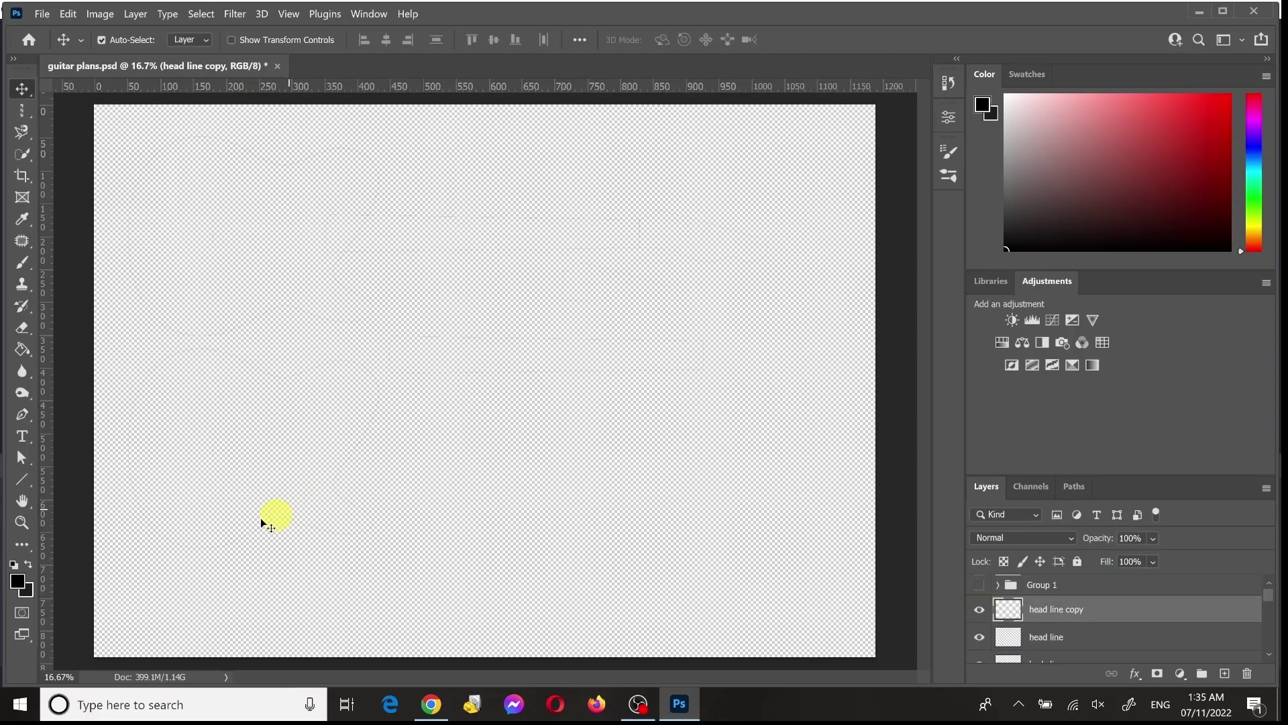
pyautogui.moveTo(126, 565); pyautogui.dragTo(778, 127)
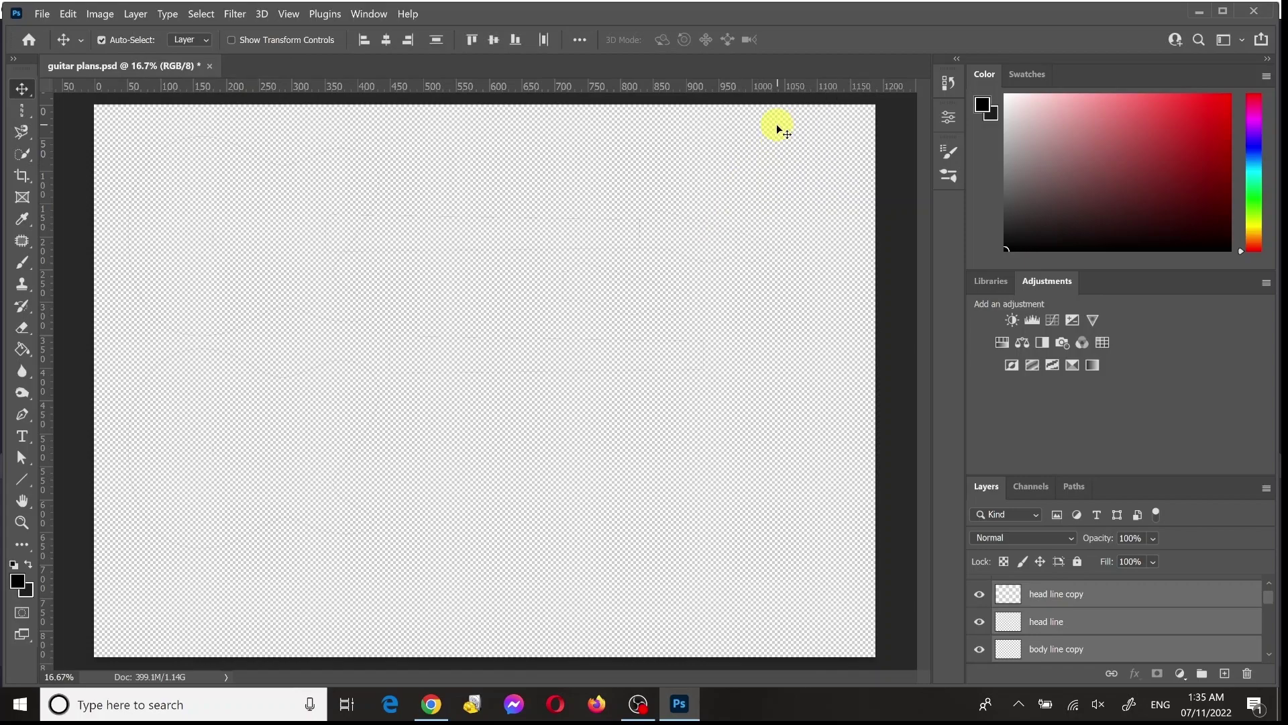
pyautogui.hotkey('ctrl', 'j')
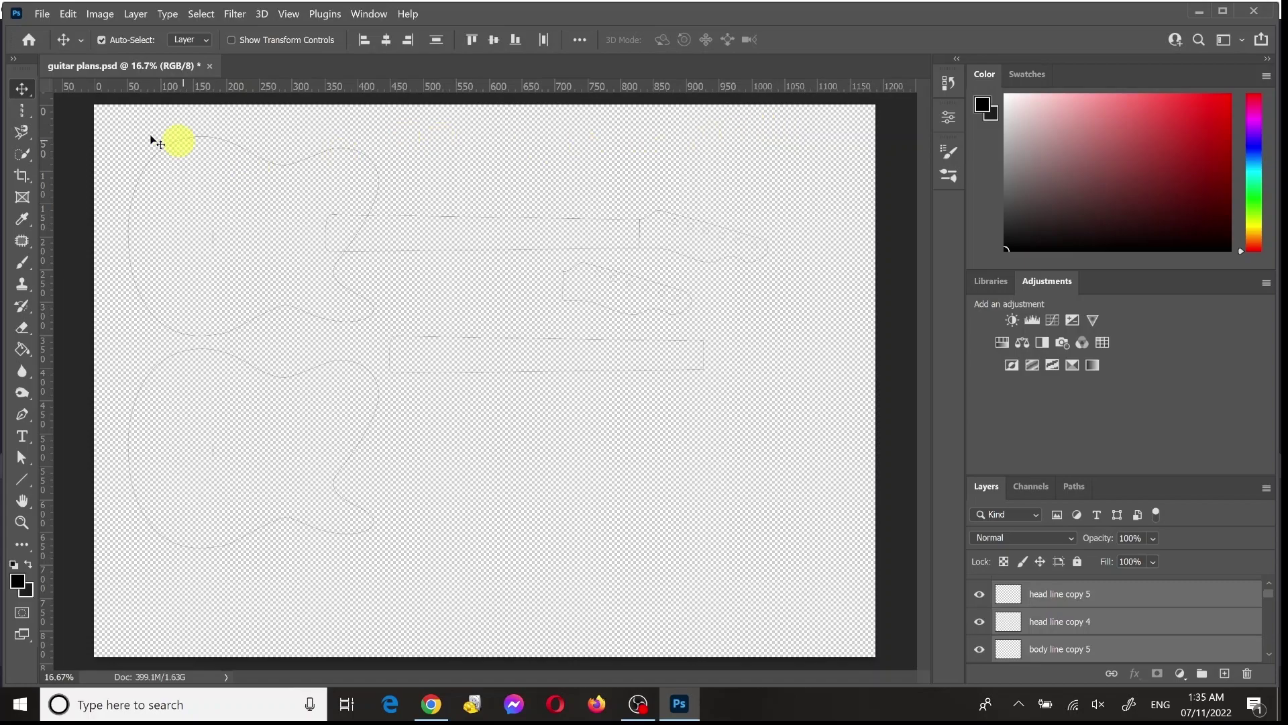
# Step: Select the upper body outline together with its attached fingerboard outline and duplicate their layers in place
pyautogui.moveTo(139, 134); pyautogui.dragTo(446, 296)
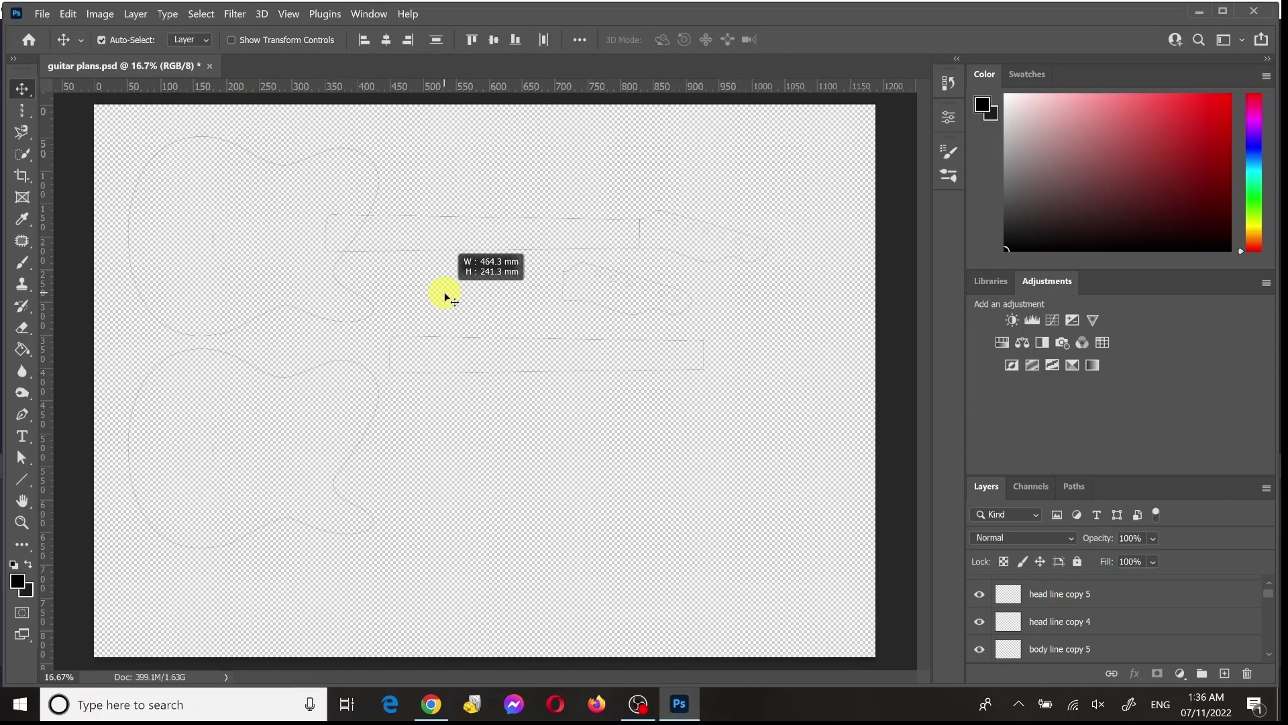
pyautogui.moveTo(445, 296); pyautogui.dragTo(445, 296)
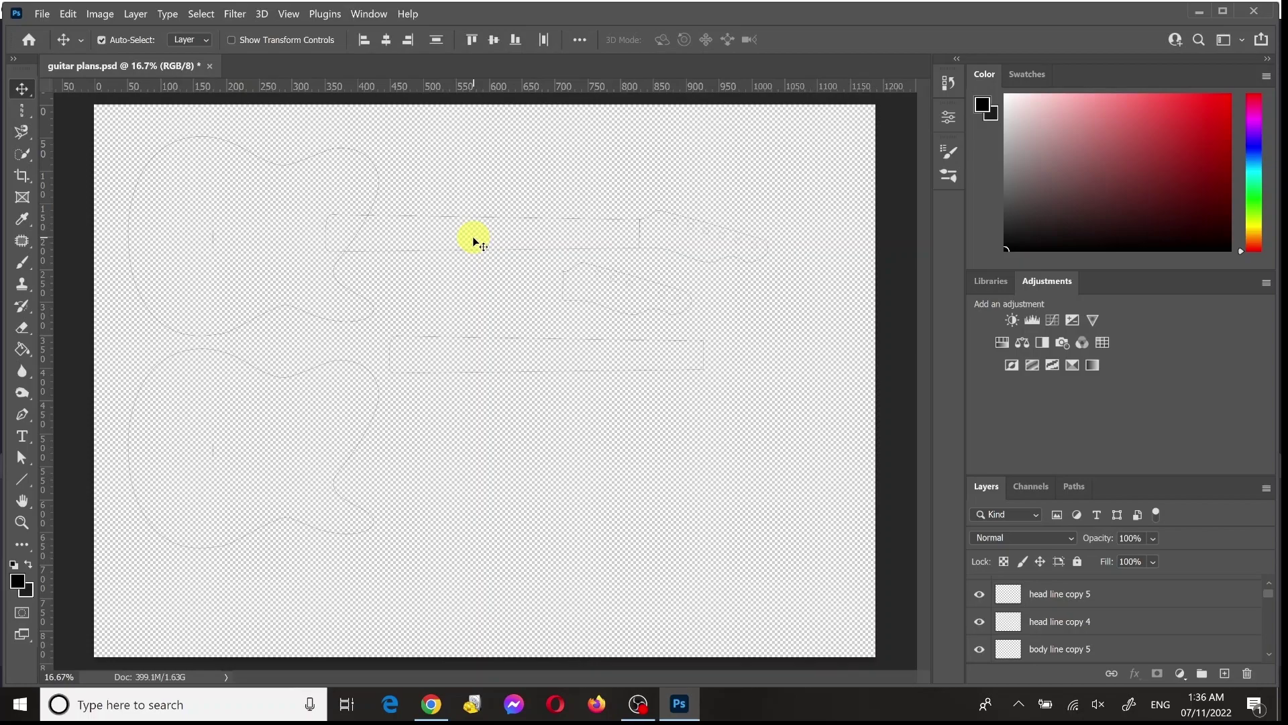
pyautogui.hotkey('ctrl', 'j')
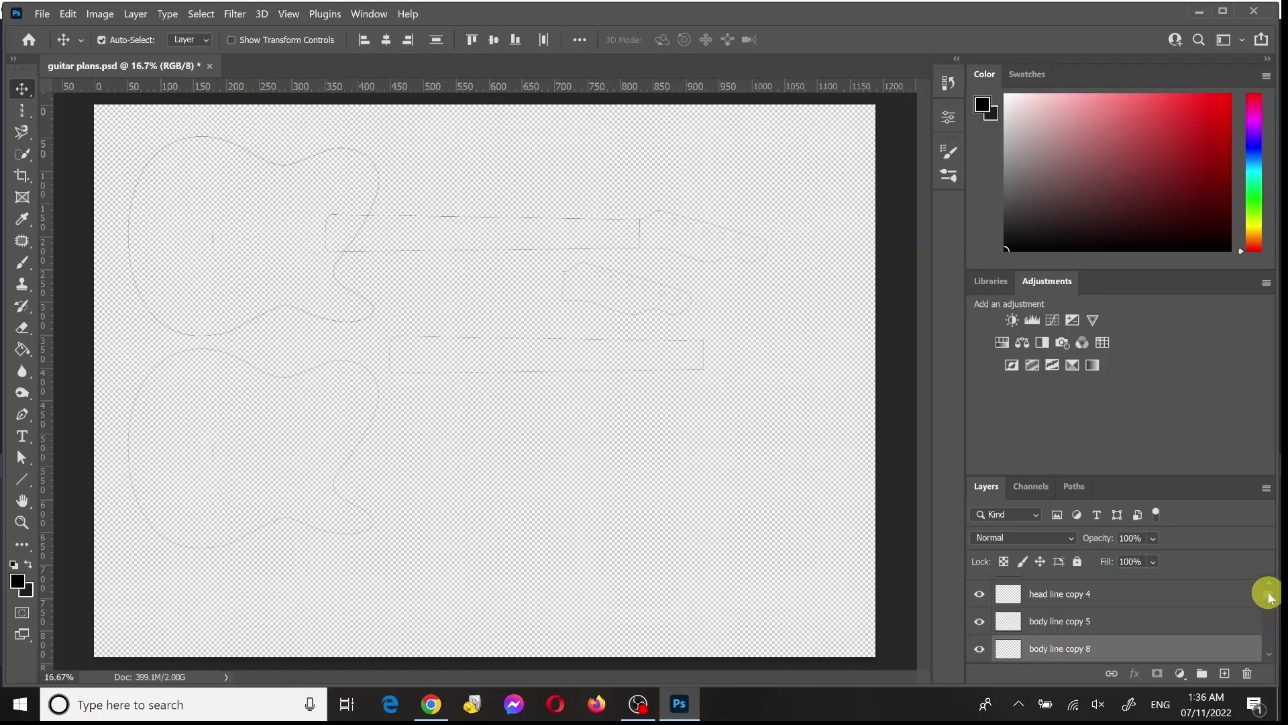
# Step: Move body line copy 8 and fing bord line copy 8 together to the canvas's lower right, centred at about X 11123 px, Y 7297 px
pyautogui.scroll(-1, 1270, 596)
pyautogui.keyDown('ctrl'); pyautogui.click(1164, 634); pyautogui.keyUp('ctrl')
pyautogui.hotkey('ctrl', 't')
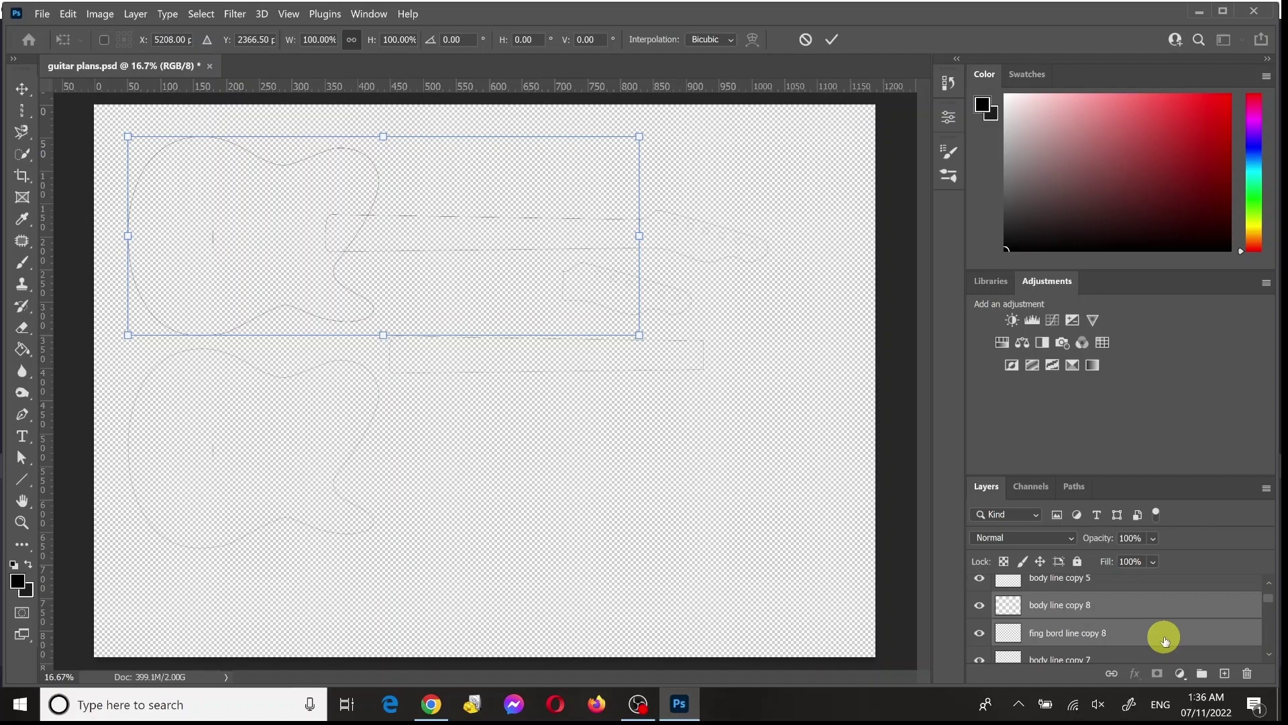
pyautogui.click(805, 40)
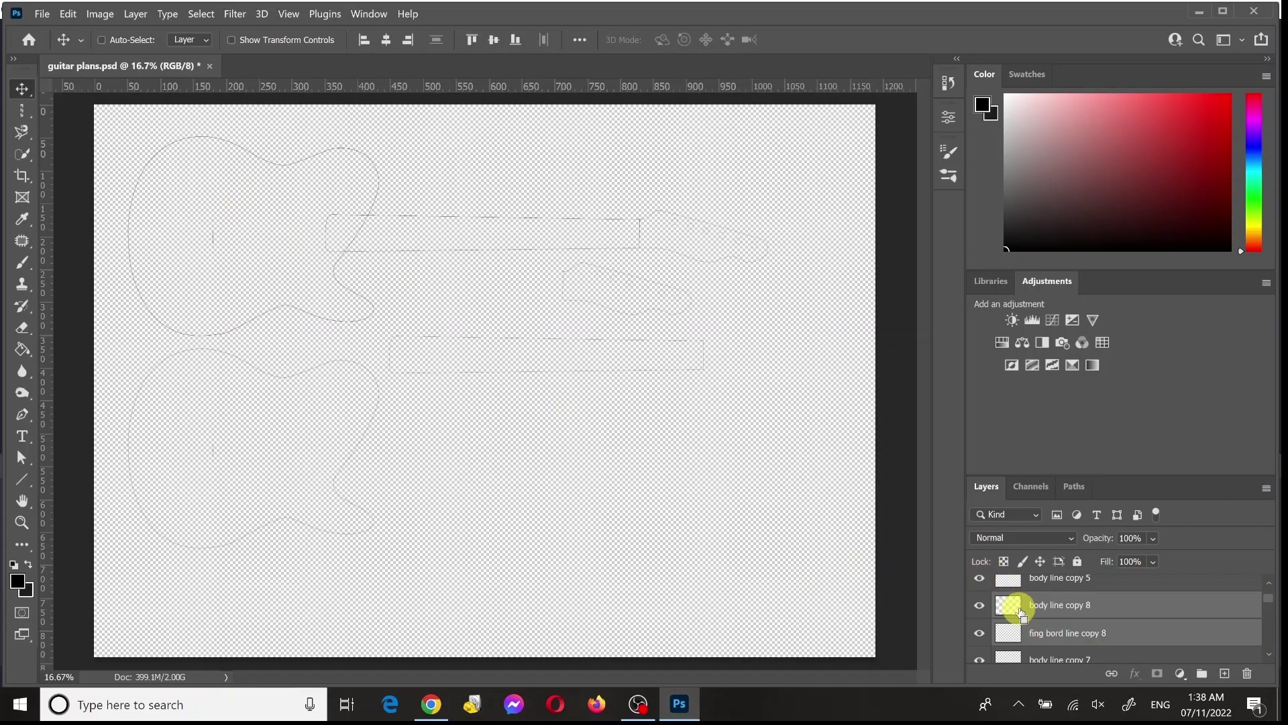
pyautogui.hotkey('ctrl', 't')
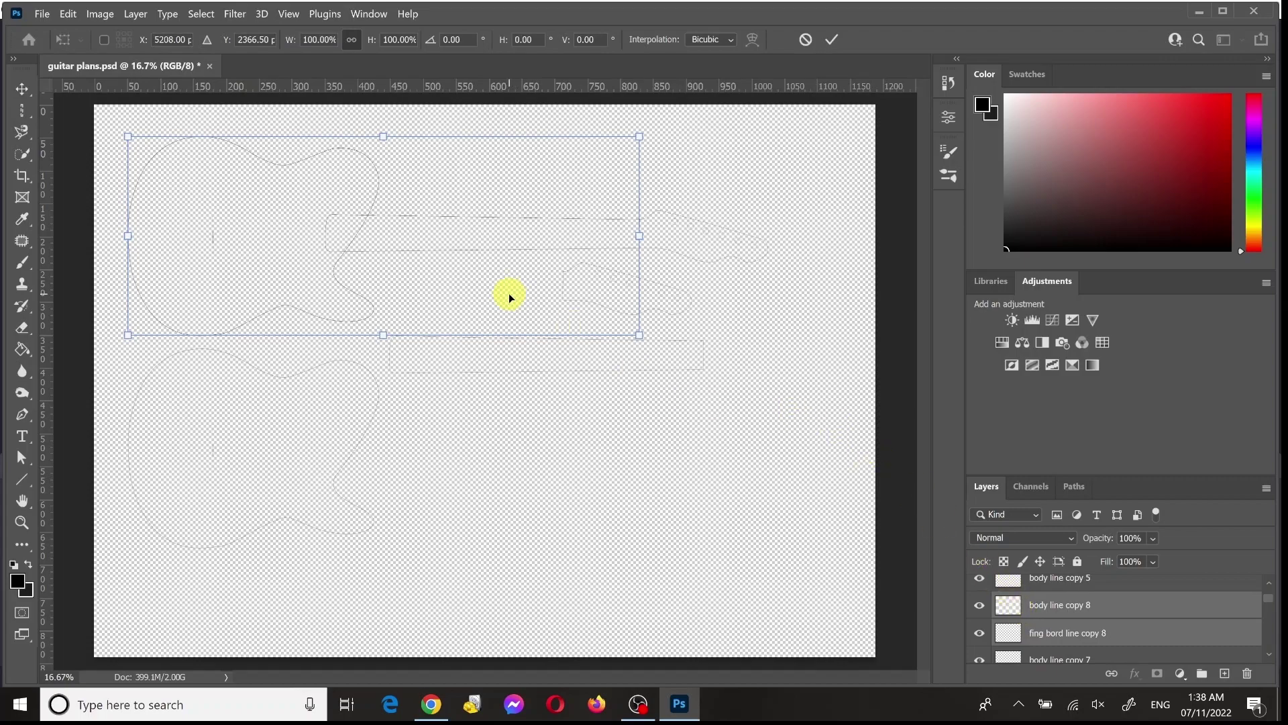
pyautogui.moveTo(532, 324); pyautogui.dragTo(839, 568)
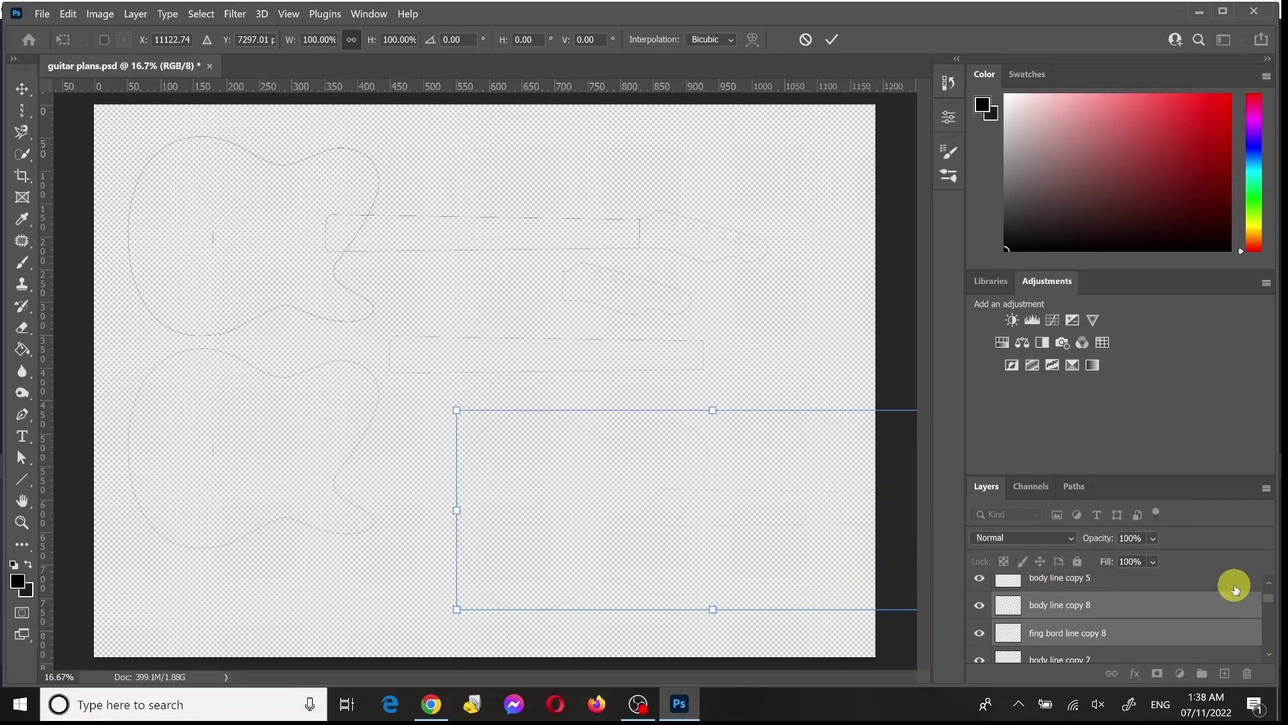
pyautogui.press('Return')
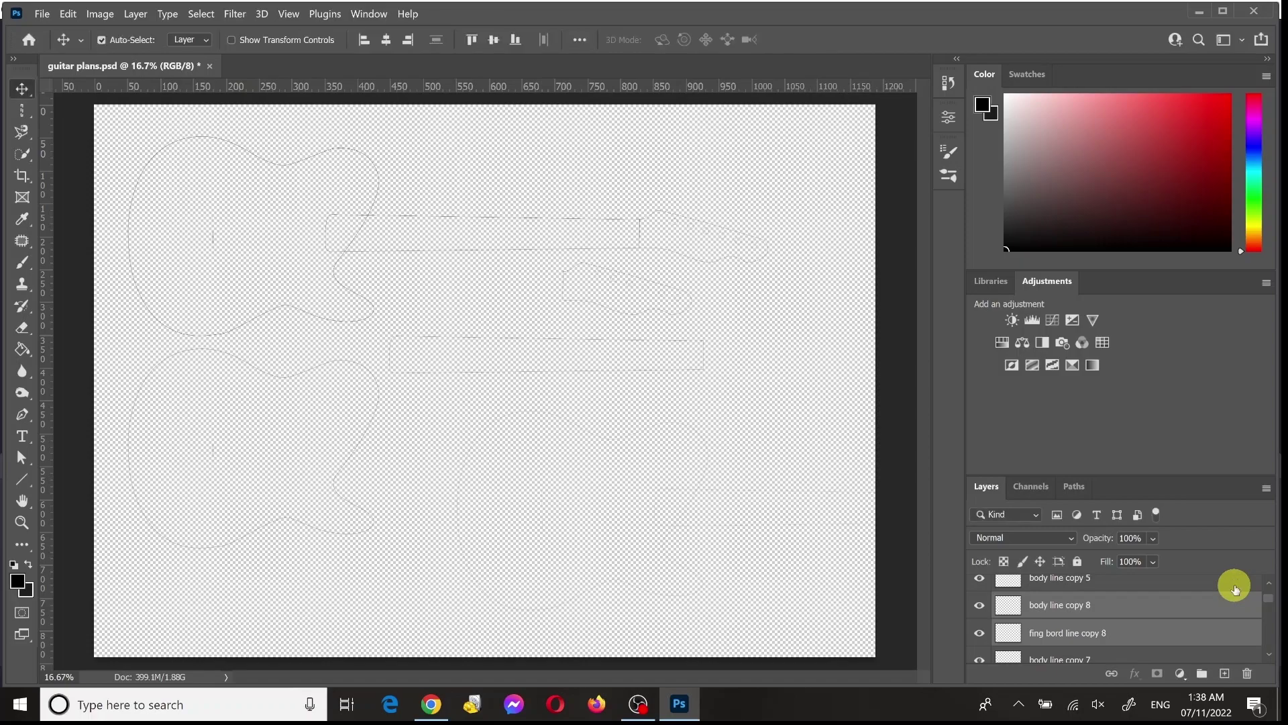
# Step: Show the w back g layer again as the white background behind the guitar outlines
pyautogui.moveTo(1270, 599); pyautogui.dragTo(1275, 649)
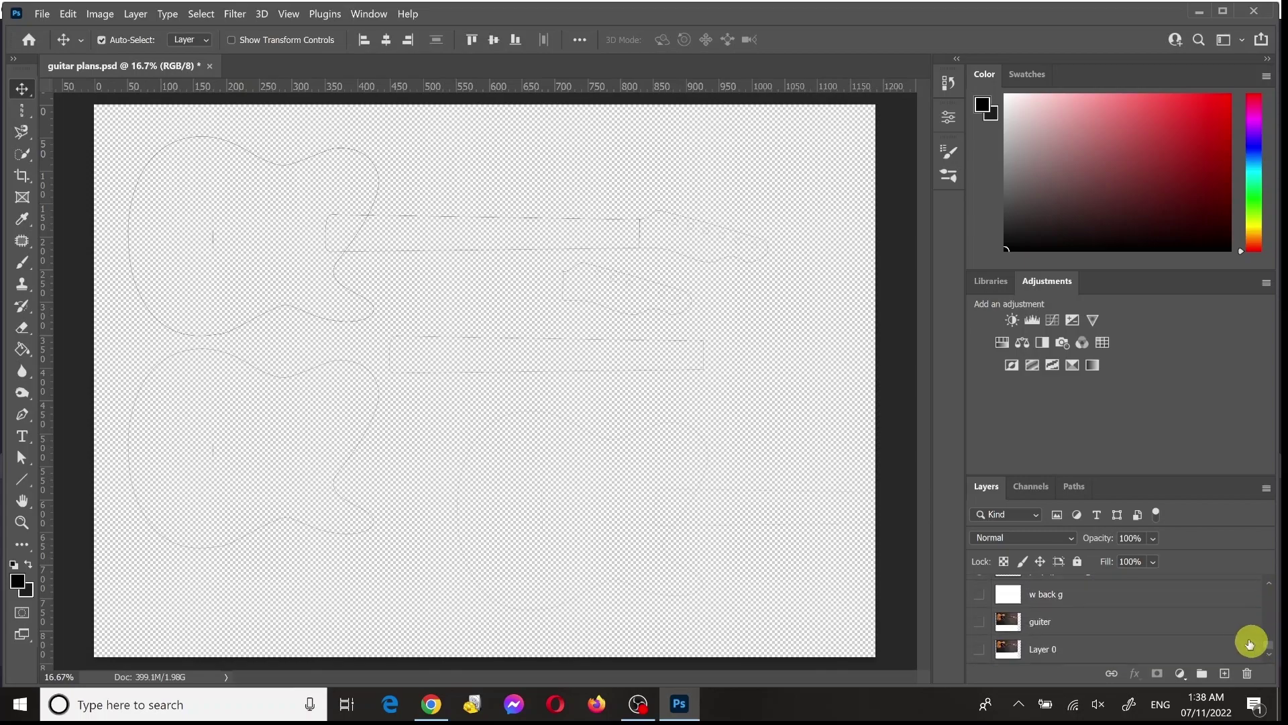
pyautogui.click(1188, 596)
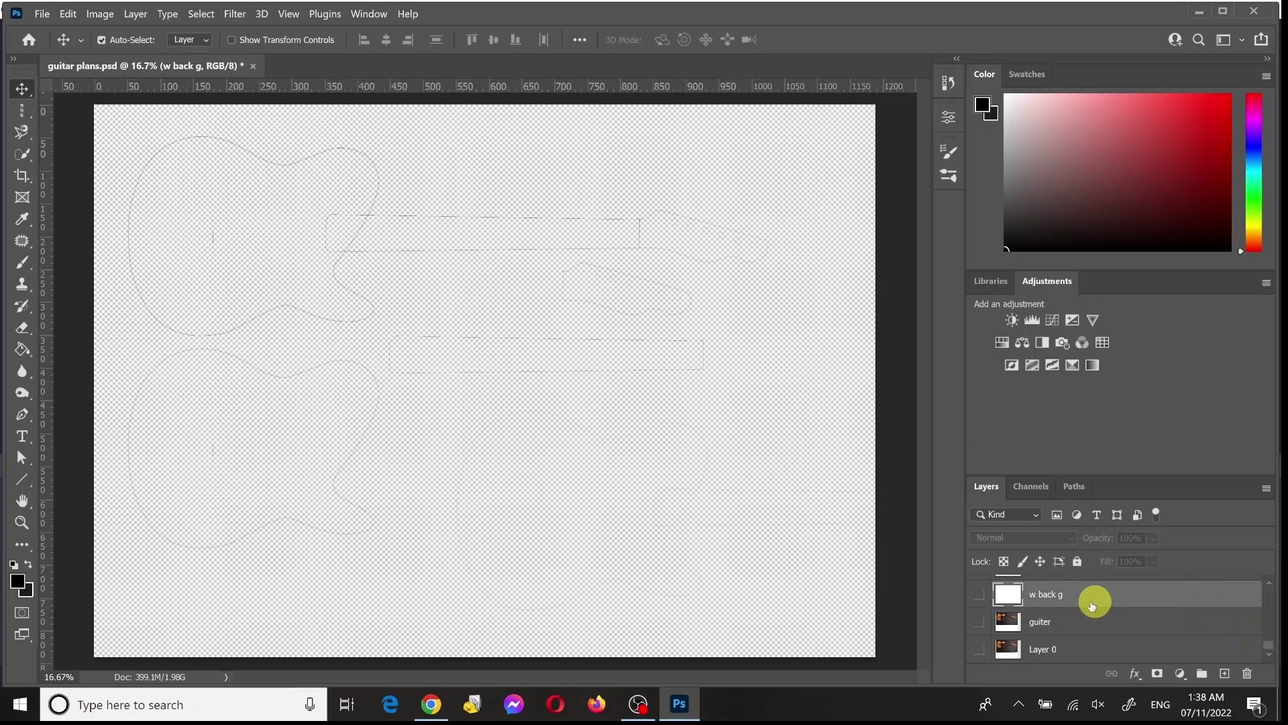
pyautogui.click(982, 595)
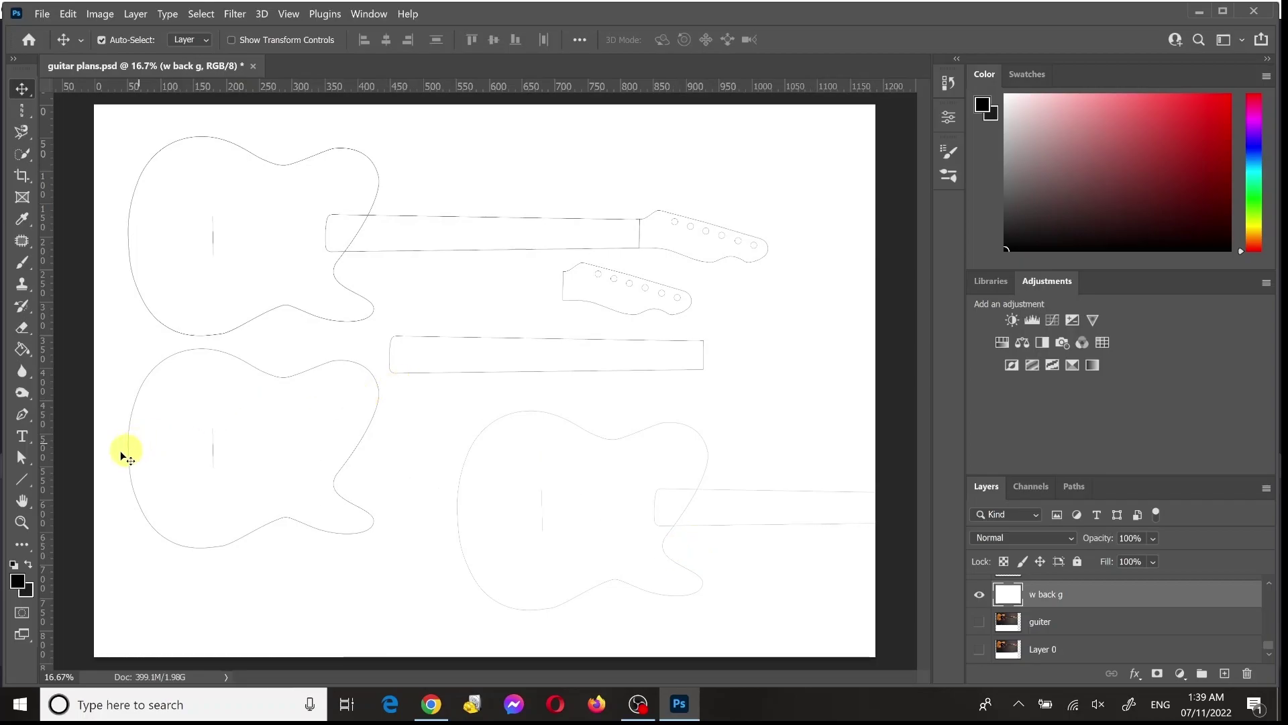
# Step: Start a Pen tool path on the upper horn edge of the lower-right guitar body outline
pyautogui.click(22, 413)
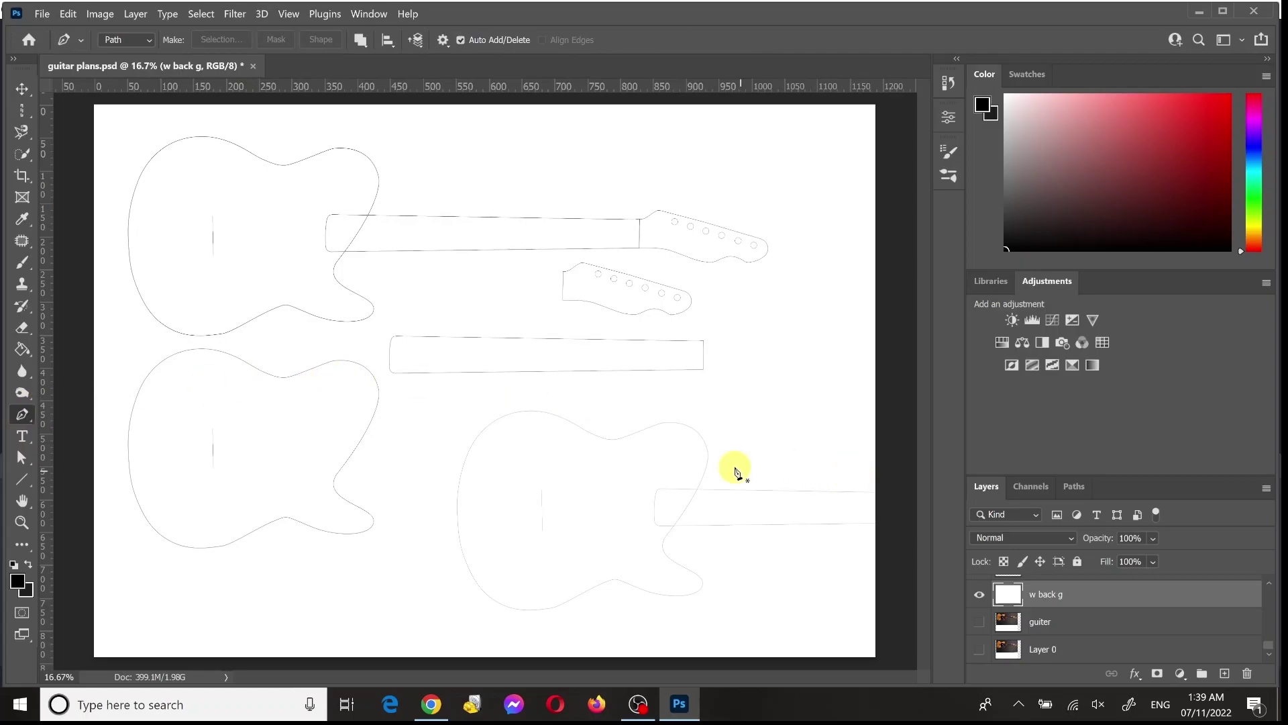
pyautogui.hotkey('ctrl', '+')
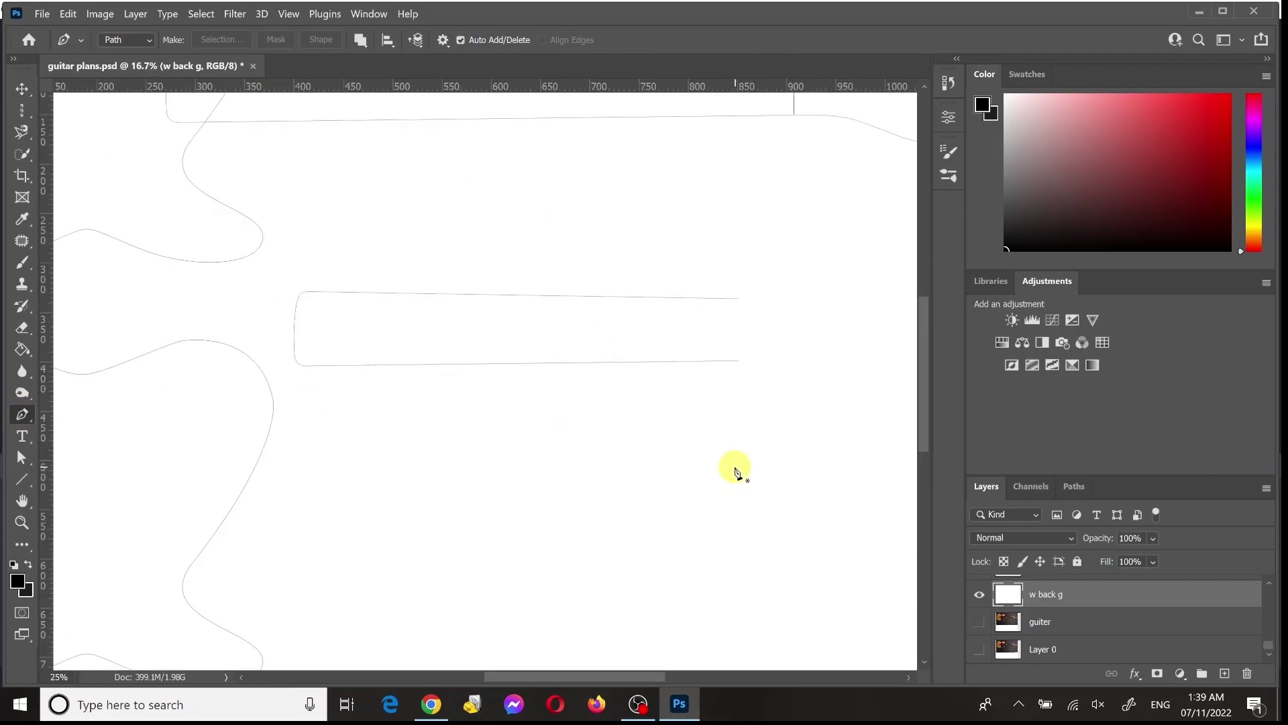
pyautogui.hotkey('ctrl', '+')
pyautogui.scroll(-3, 735, 472)
pyautogui.scroll(-1, 734, 472)
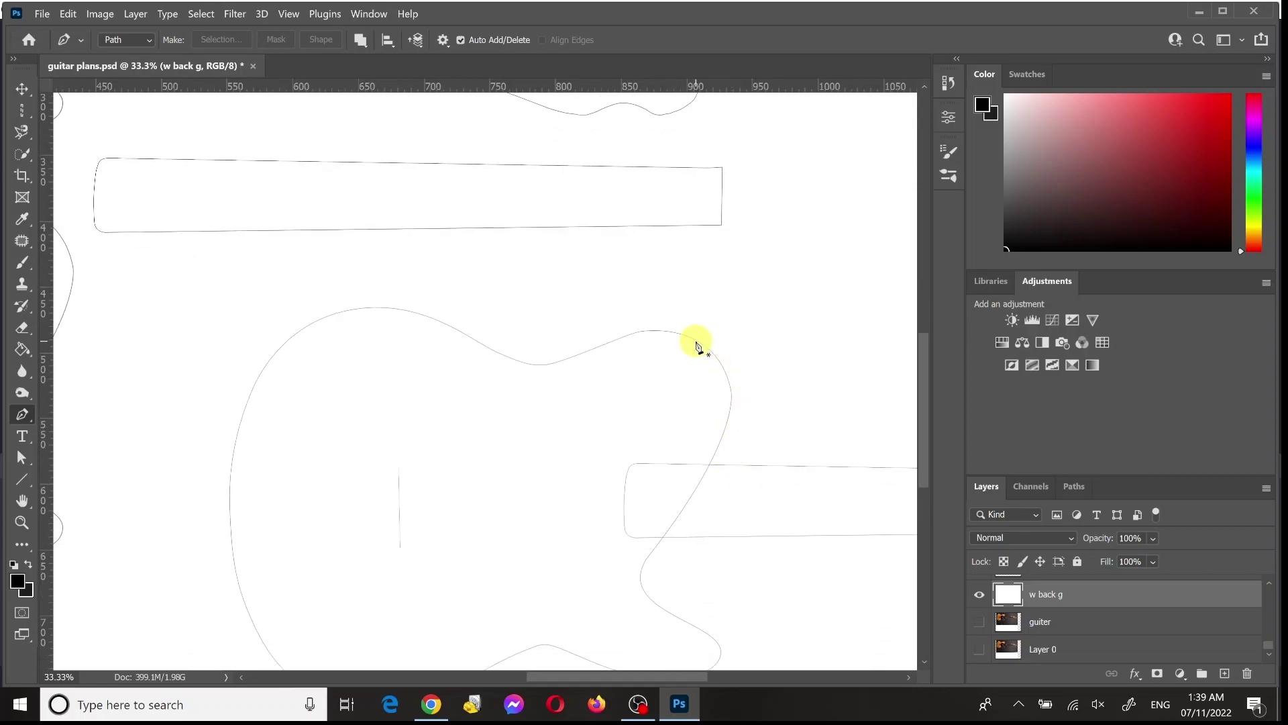
pyautogui.hotkey('ctrl', '+')
pyautogui.hotkey('ctrl', '+')
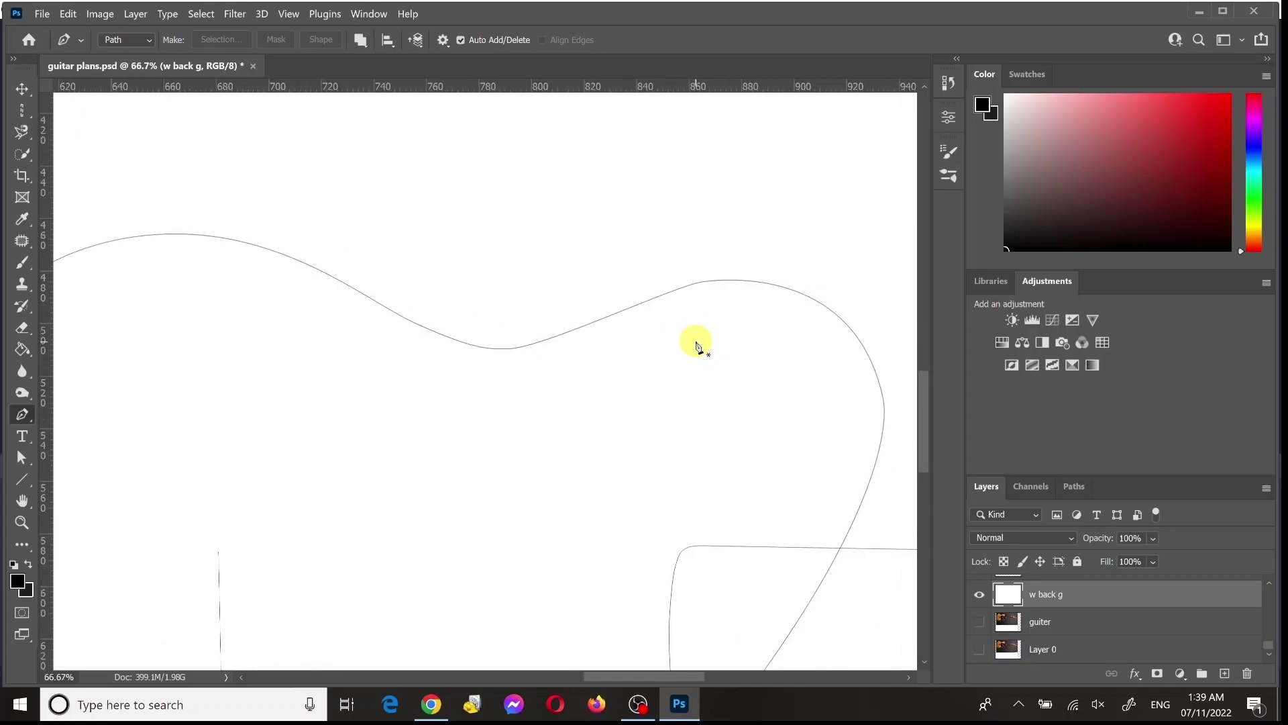
pyautogui.hscroll(3, 696, 346)
pyautogui.click(694, 322)
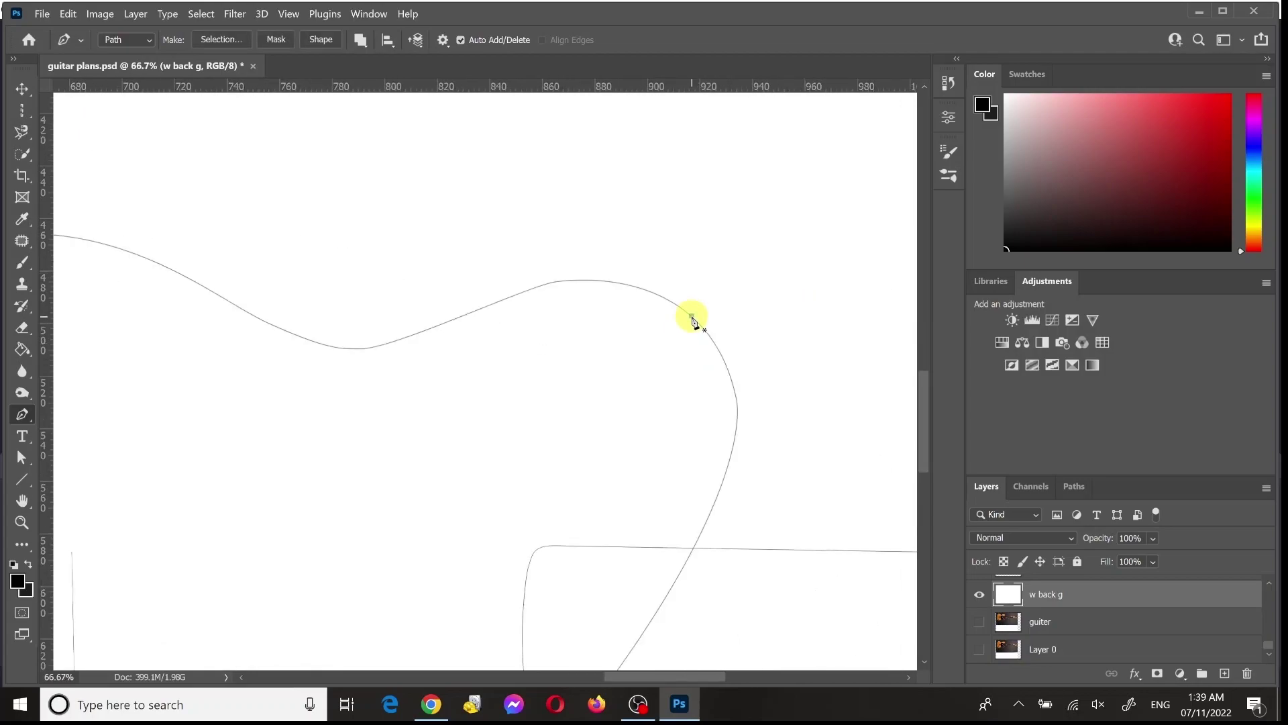
# Step: Curve the path outward across the fingerboard beyond the cutaways and end the arc on the lower horn's edge
pyautogui.scroll(-4, 866, 421)
pyautogui.hscroll(2, 865, 421)
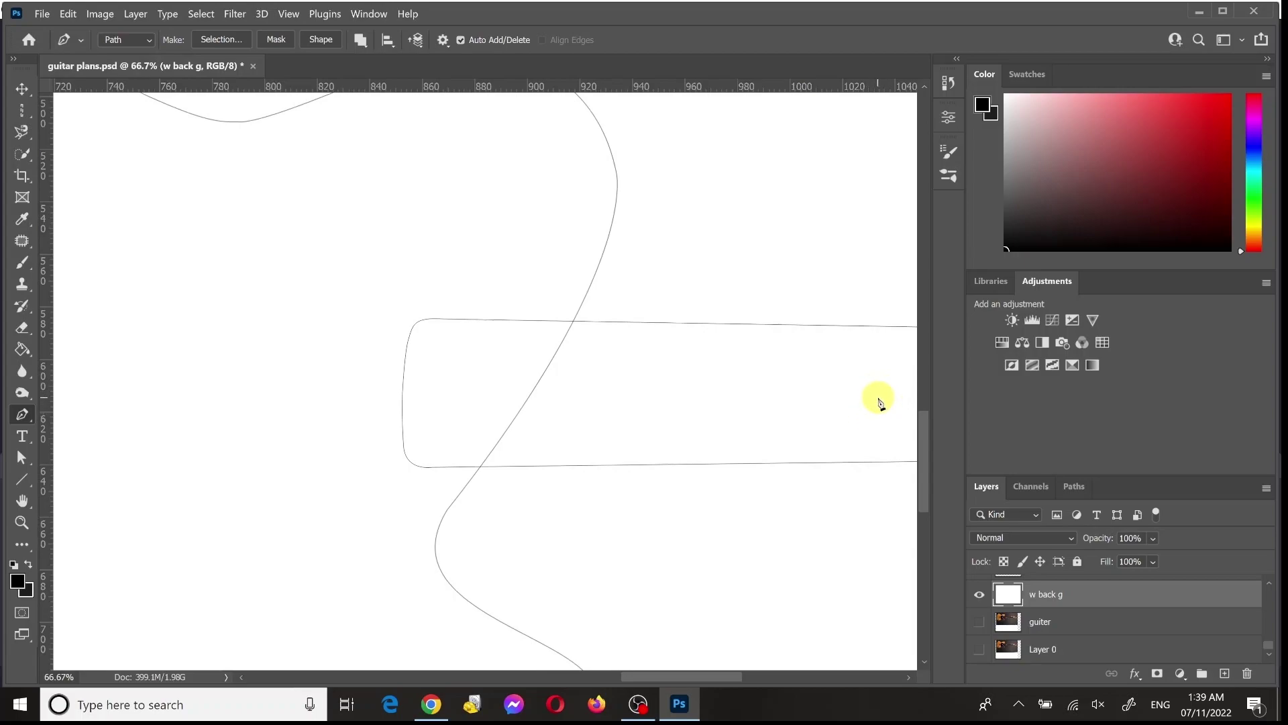
pyautogui.click(878, 398)
pyautogui.moveTo(879, 400); pyautogui.dragTo(877, 661)
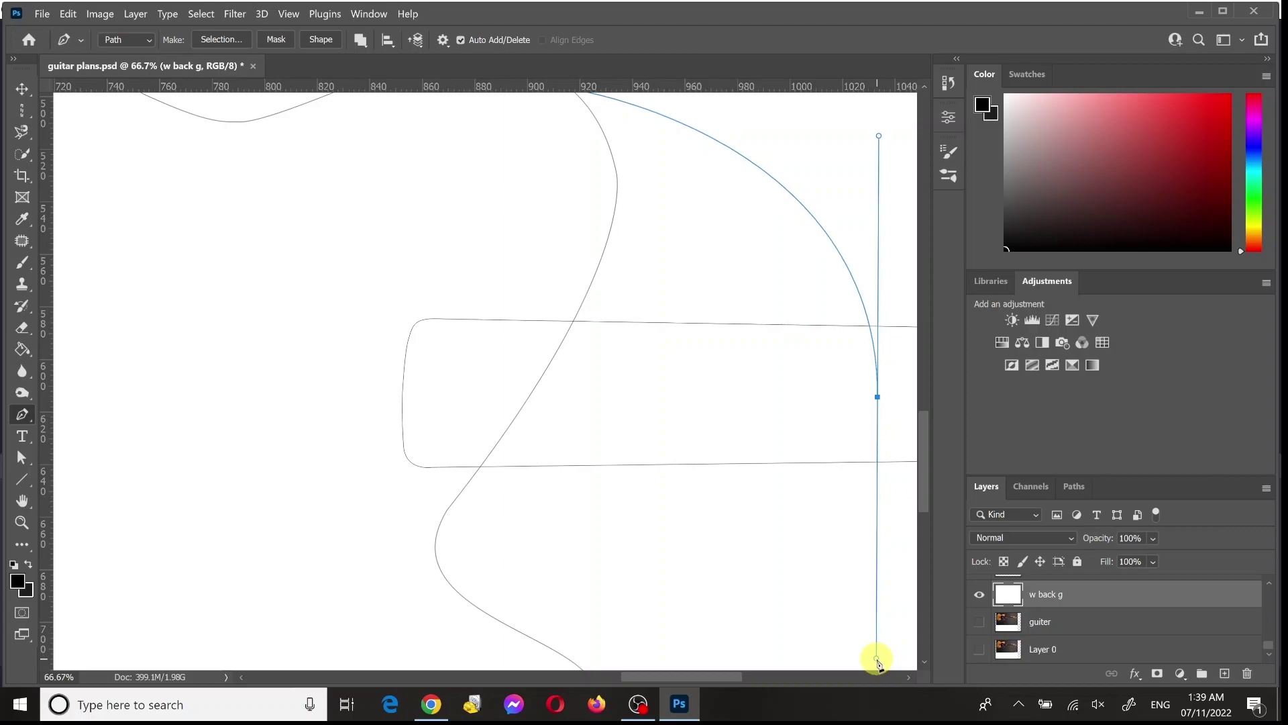
pyautogui.scroll(-5, 748, 597)
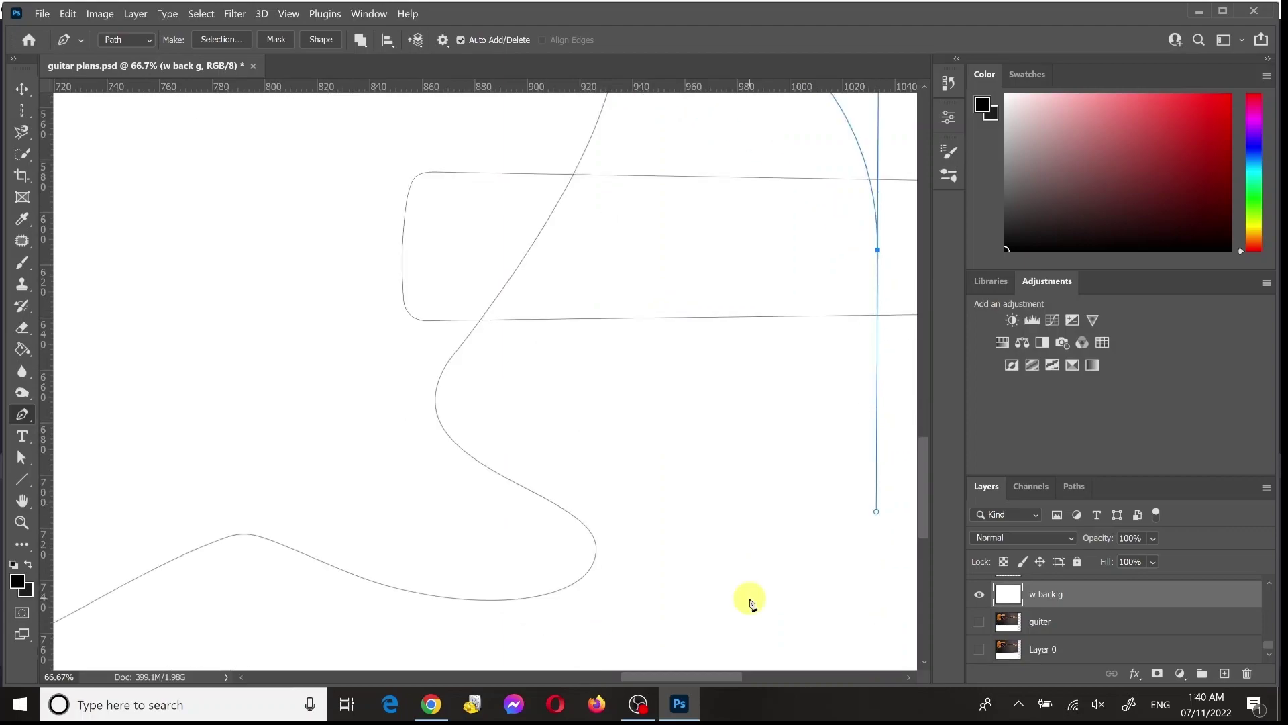
pyautogui.scroll(-1, 750, 601)
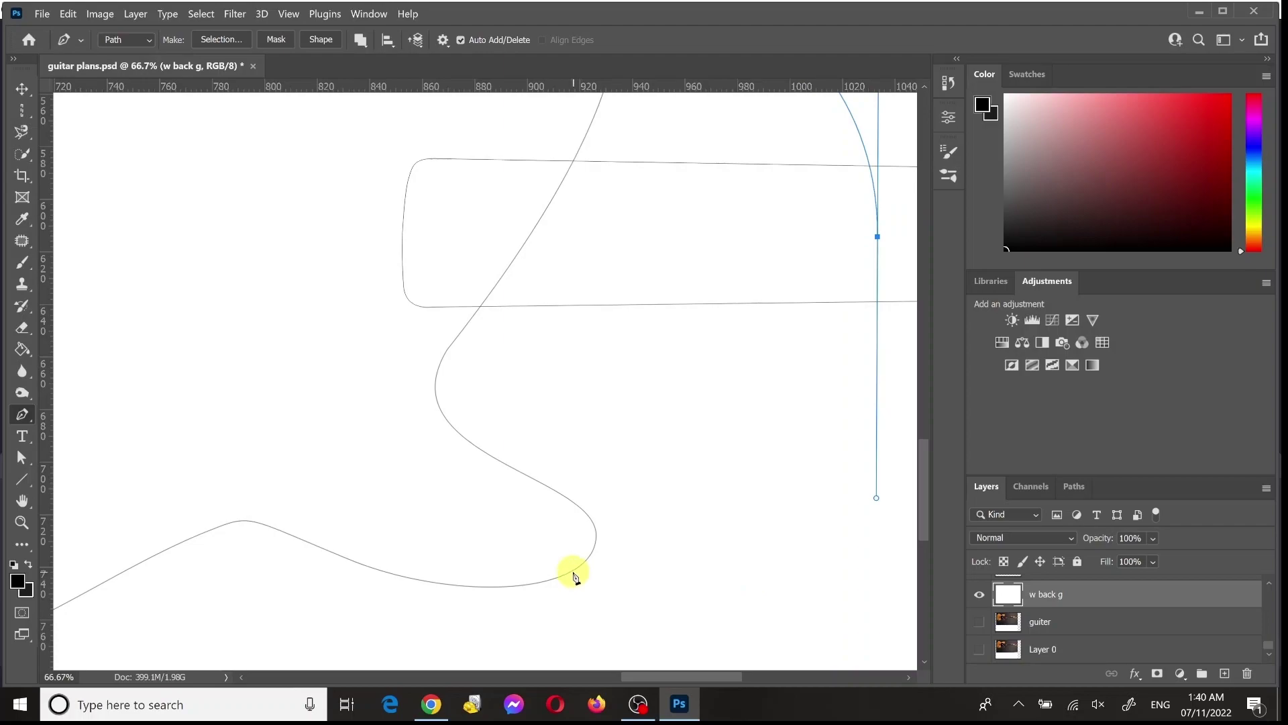
pyautogui.click(572, 571)
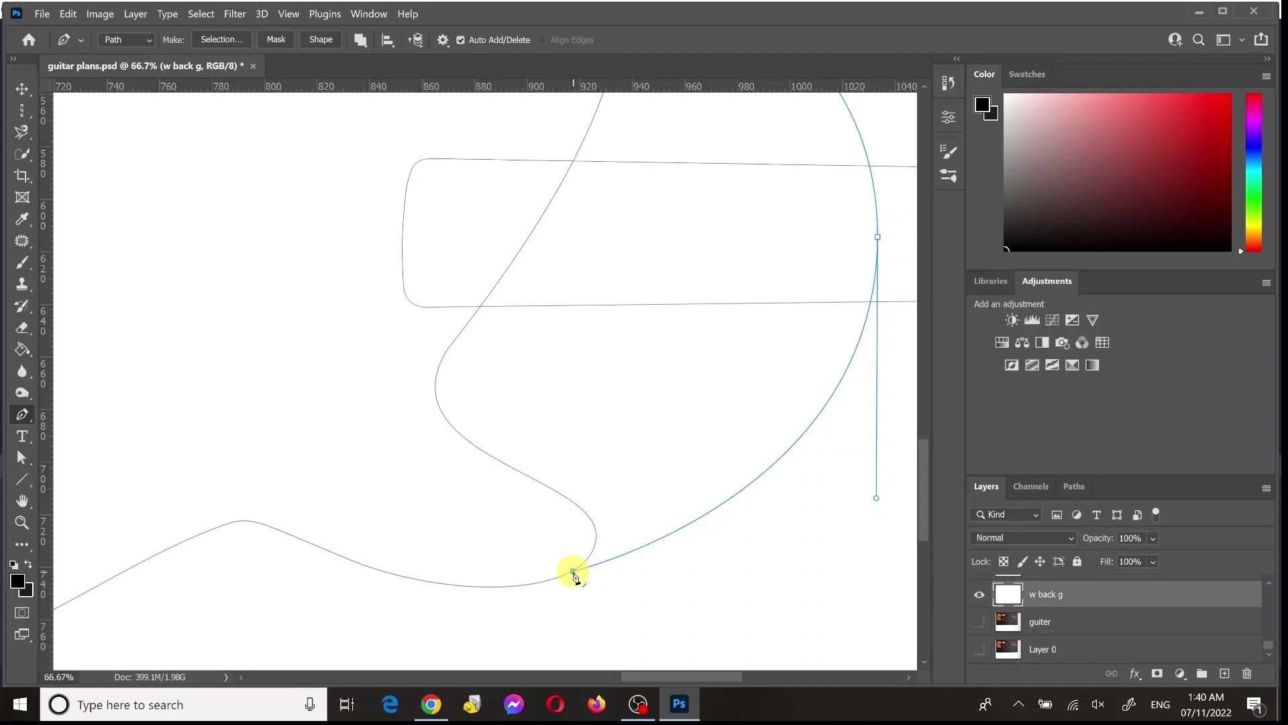
# Step: Close the path at the upper horn through a curved anchor point inside the body, between the bridge line and fingerboard end
pyautogui.hotkey('ctrl', '-')
pyautogui.hotkey('ctrl', '-')
pyautogui.hotkey('ctrl', '-')
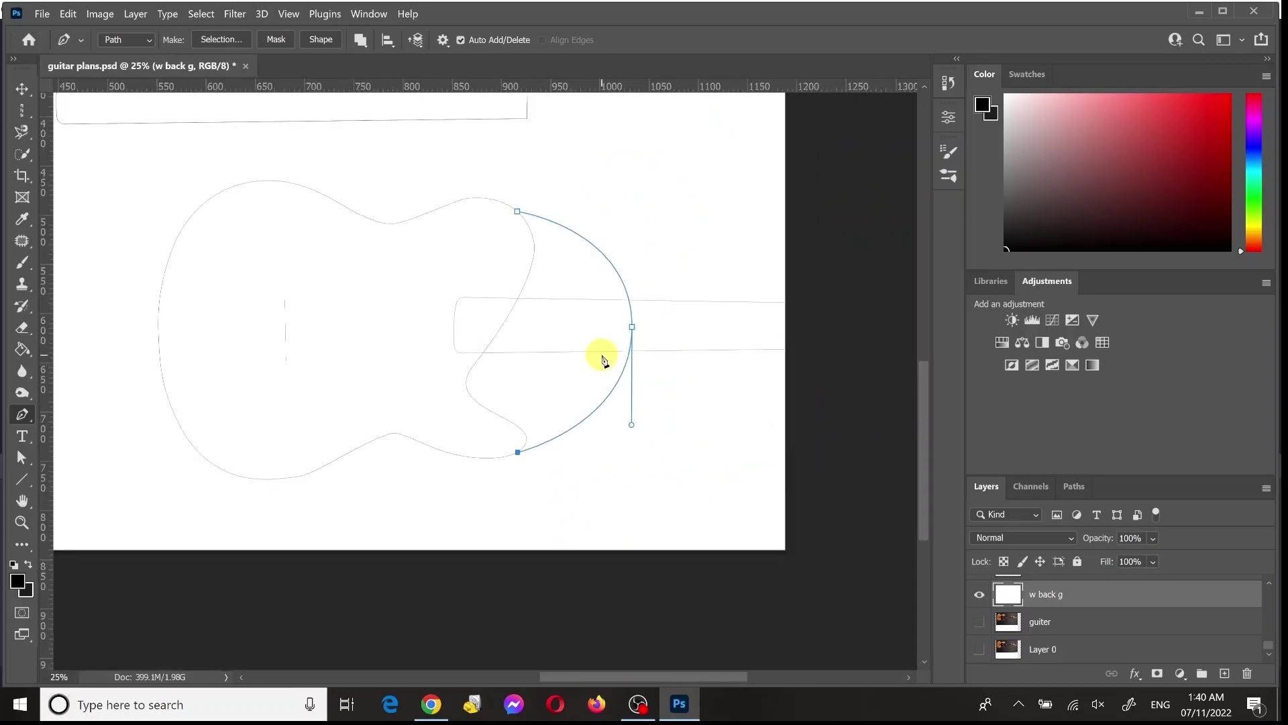
pyautogui.click(413, 325)
pyautogui.moveTo(413, 325); pyautogui.dragTo(417, 260)
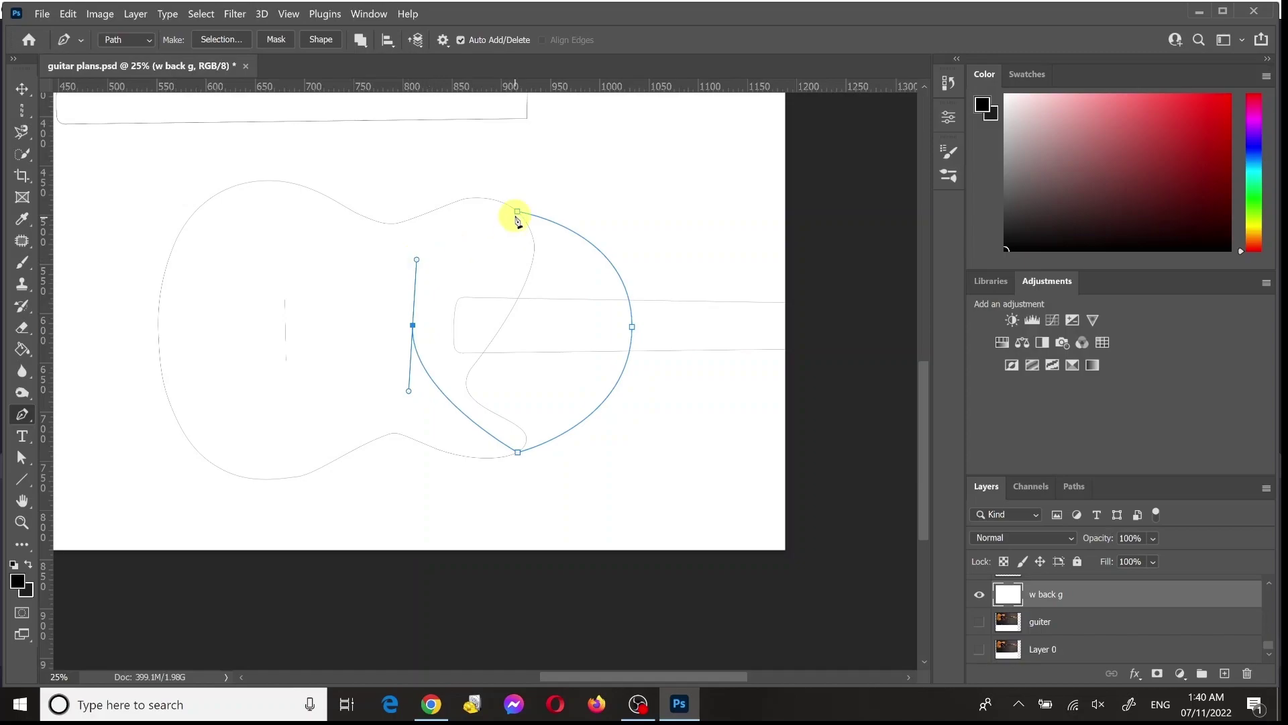
pyautogui.click(517, 213)
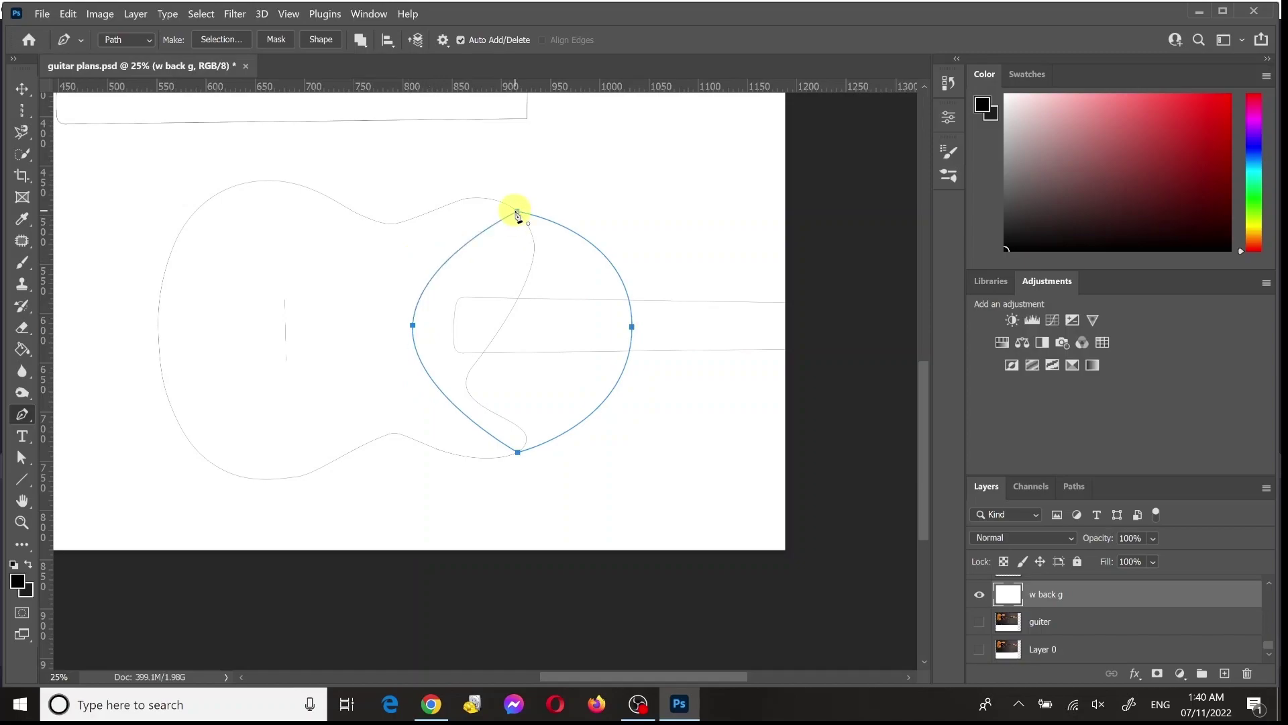
# Step: Convert the closed path into a new anti-aliased selection with a 1-pixel feather radius
pyautogui.rightClick(525, 262)
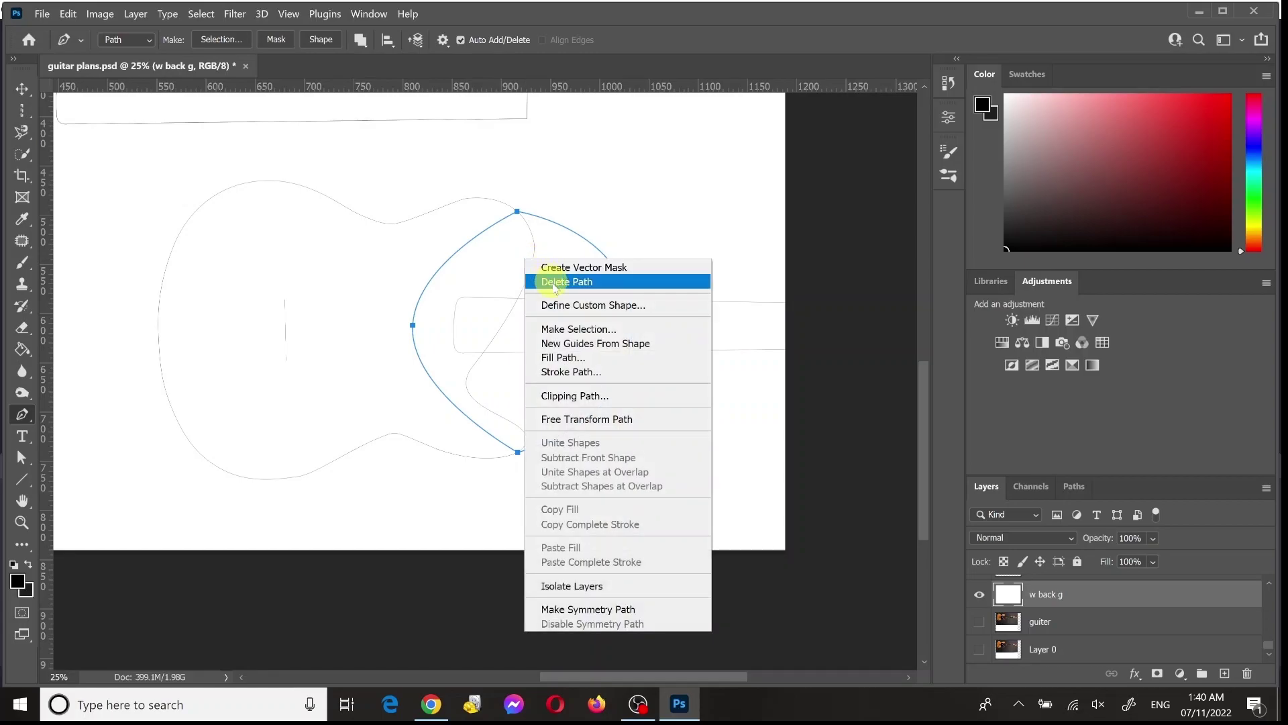
pyautogui.click(576, 329)
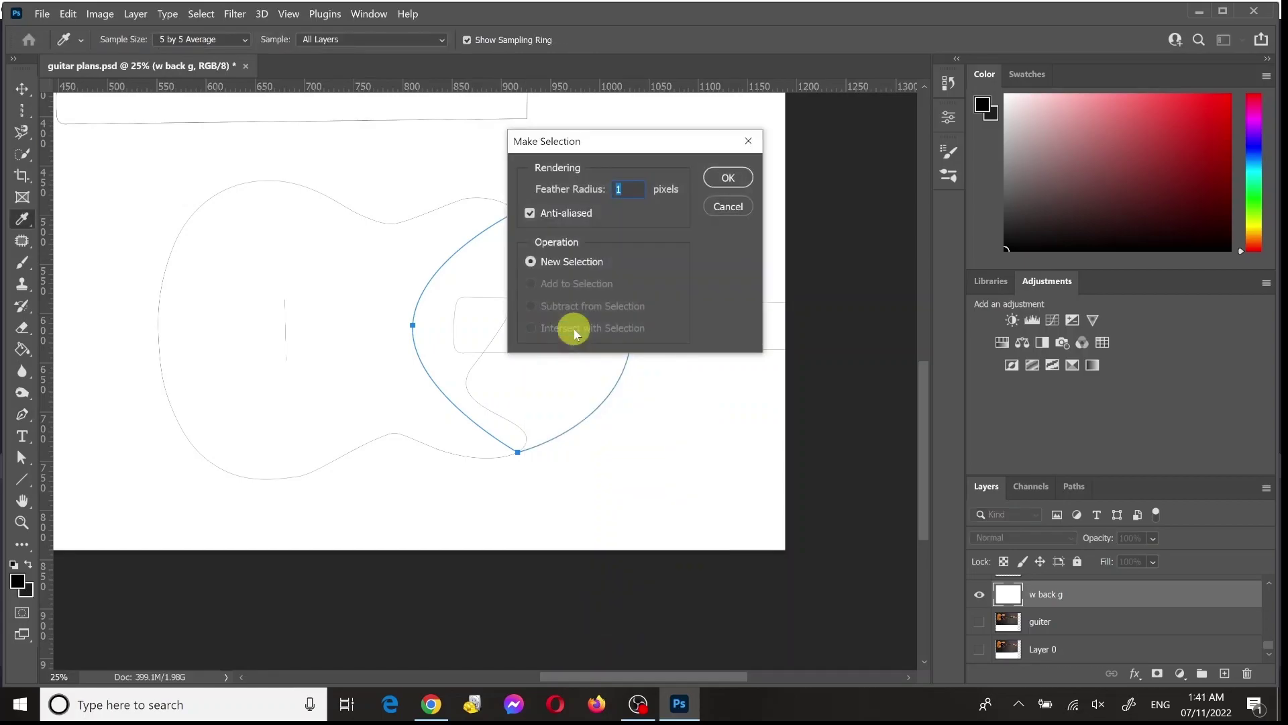
pyautogui.press('Return')
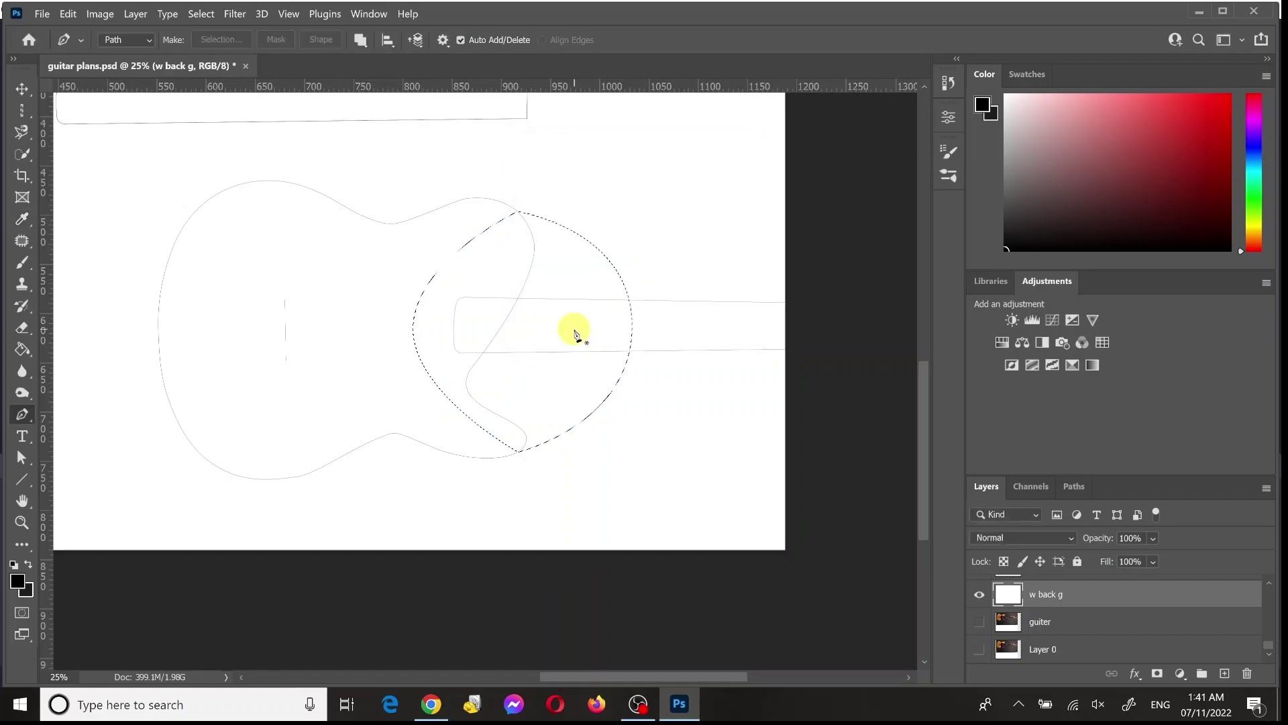
# Step: Add a new layer above w back g, outline the selection on it with a centred 1 px black stroke, and deselect
pyautogui.scroll(3, 1261, 631)
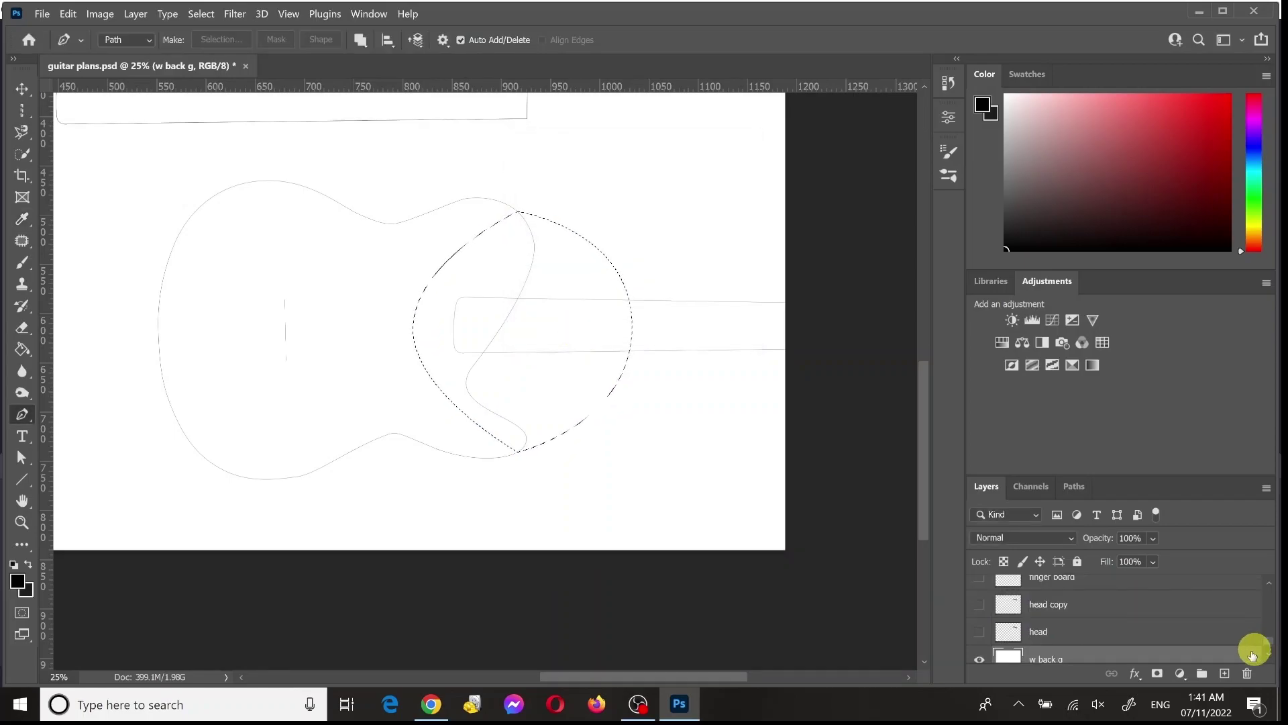
pyautogui.click(1227, 671)
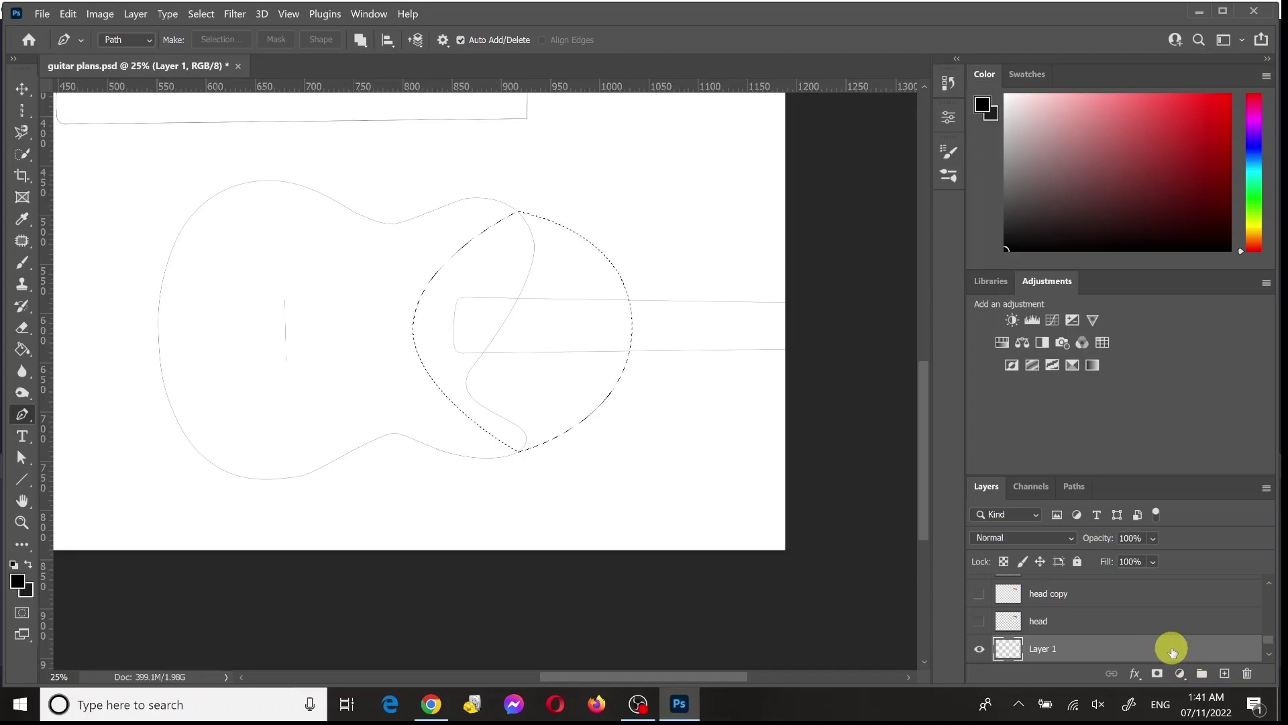
pyautogui.rightClick(563, 379)
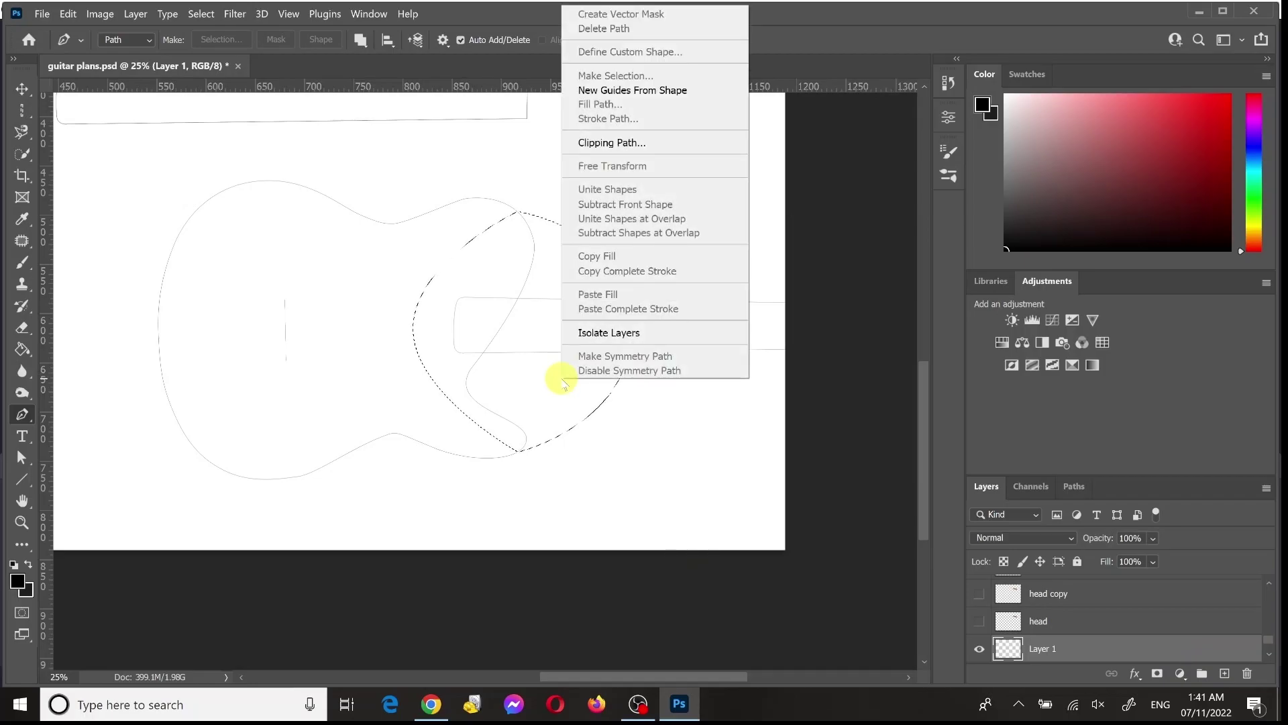
pyautogui.click(24, 109)
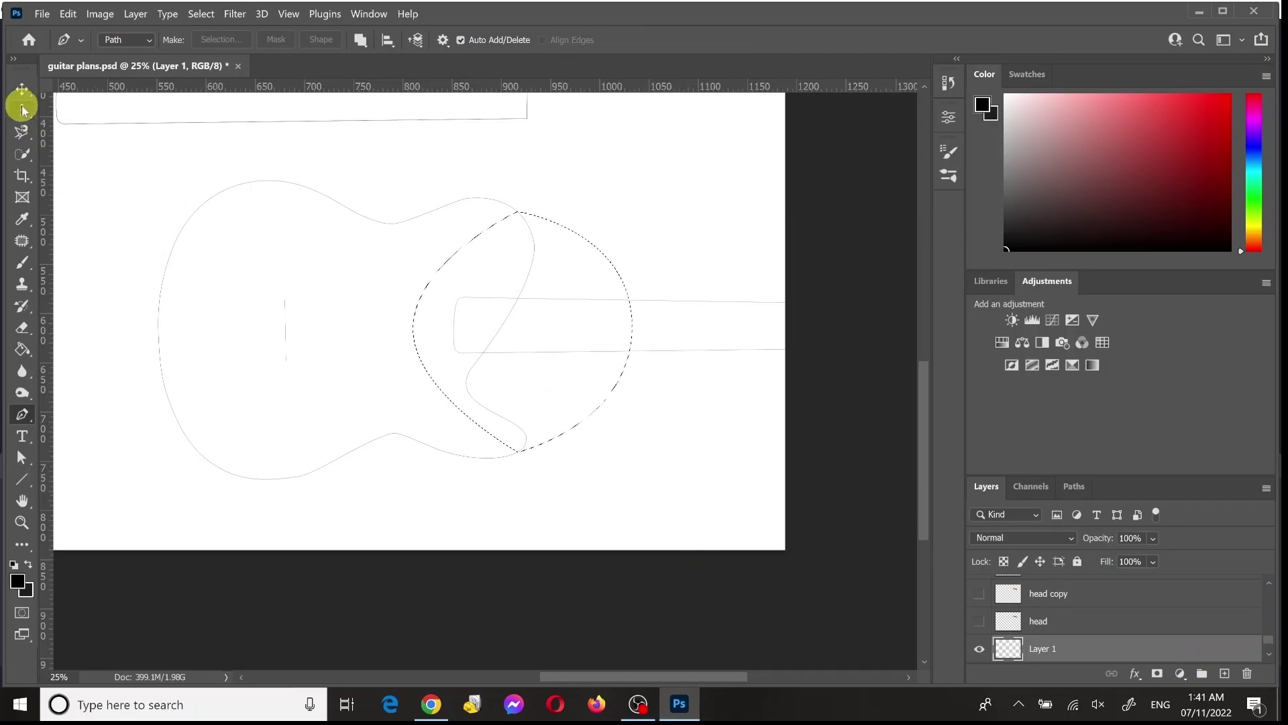
pyautogui.click(23, 110)
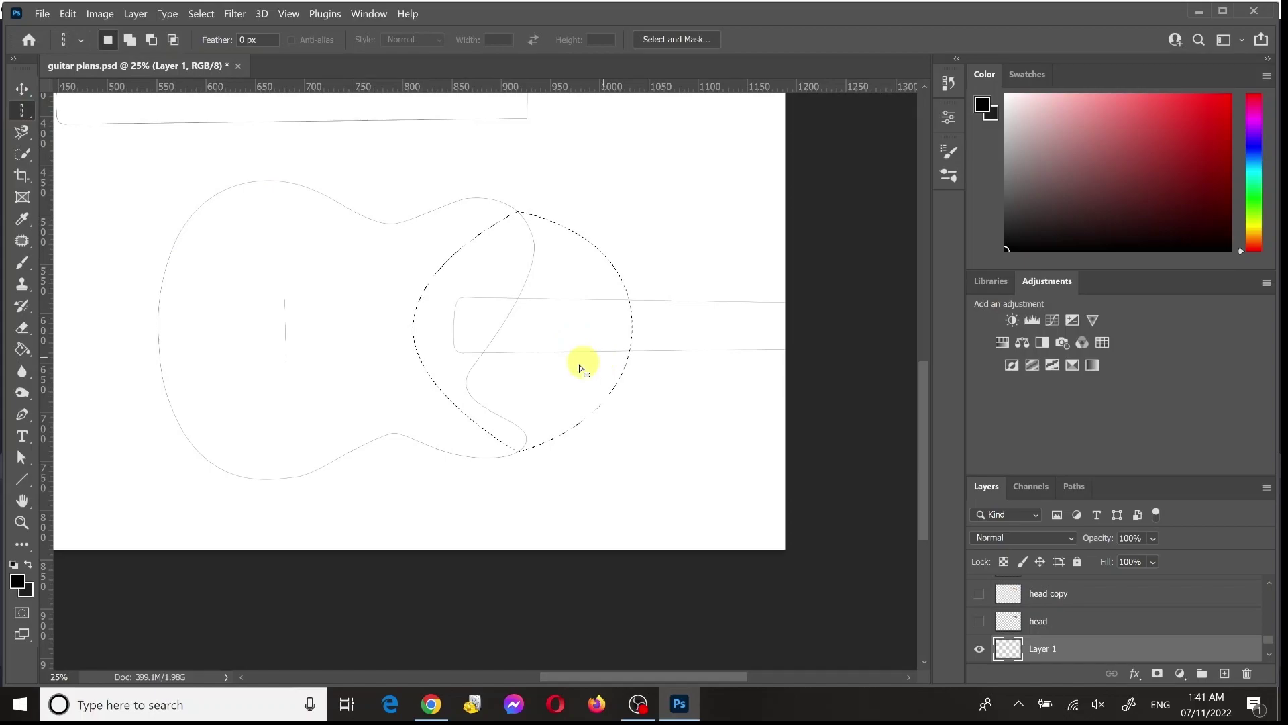
pyautogui.rightClick(556, 378)
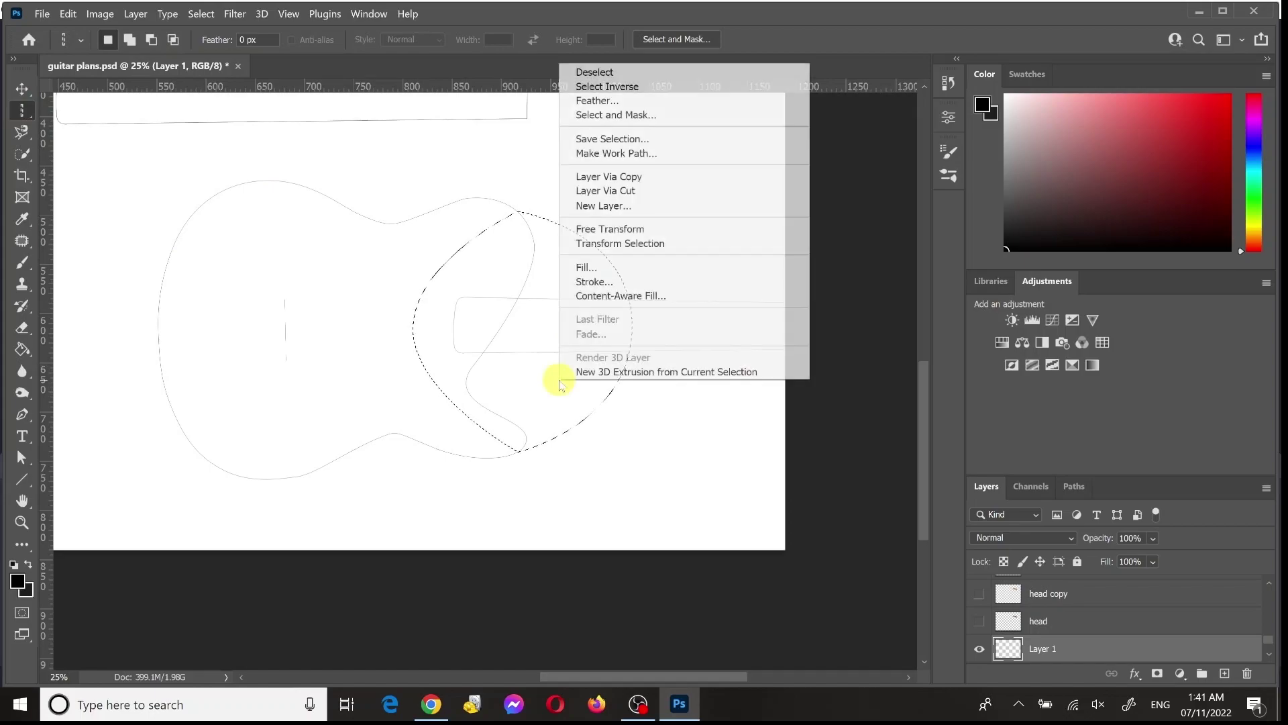
pyautogui.click(586, 282)
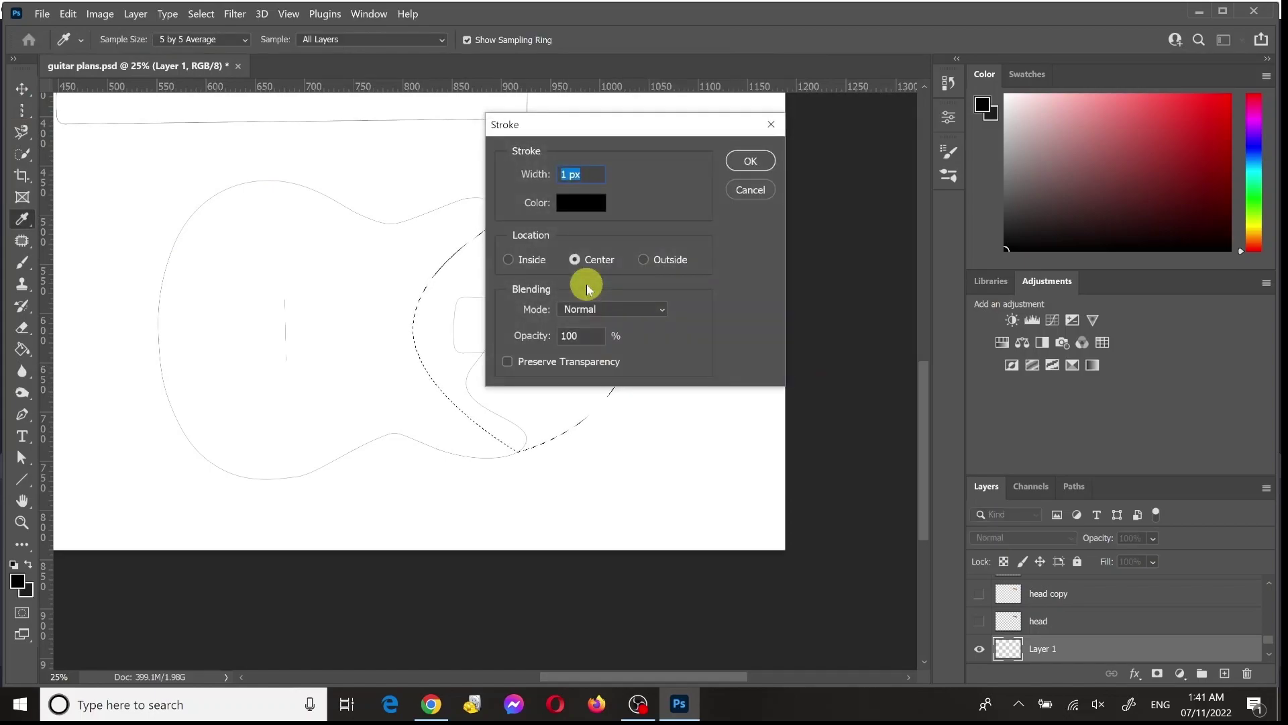
pyautogui.press('Return')
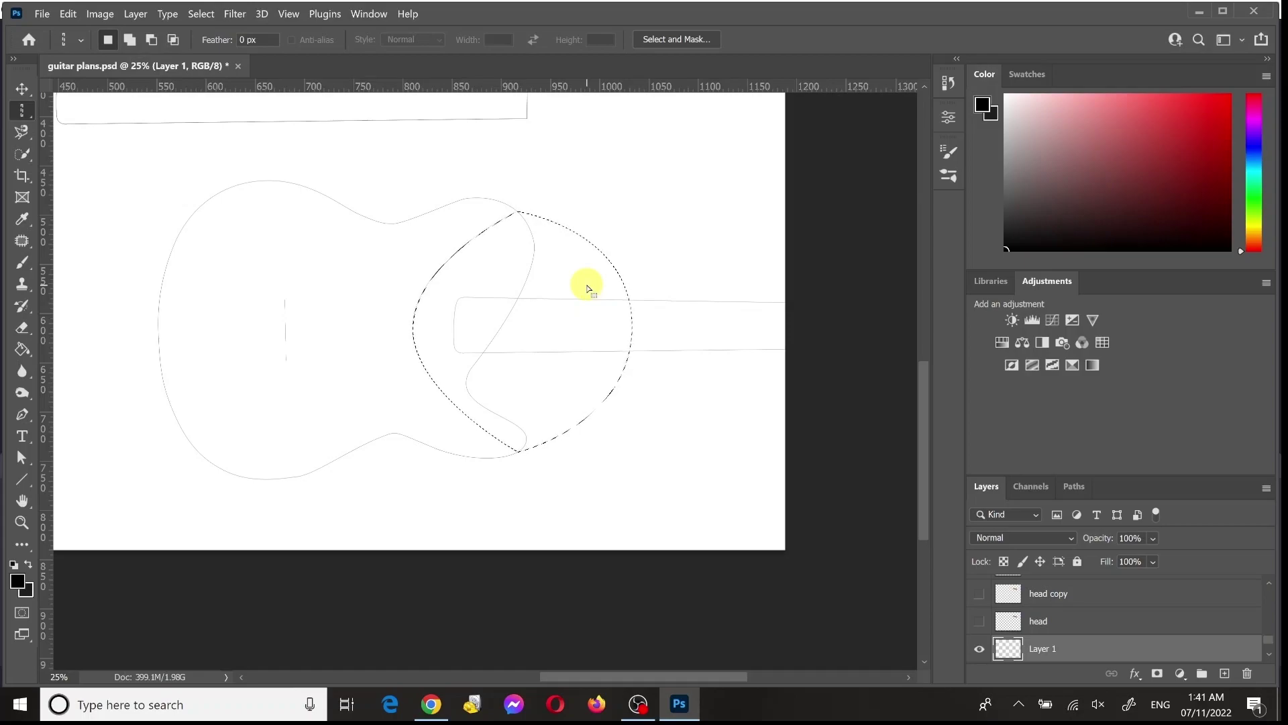
pyautogui.hotkey('ctrl', 'd')
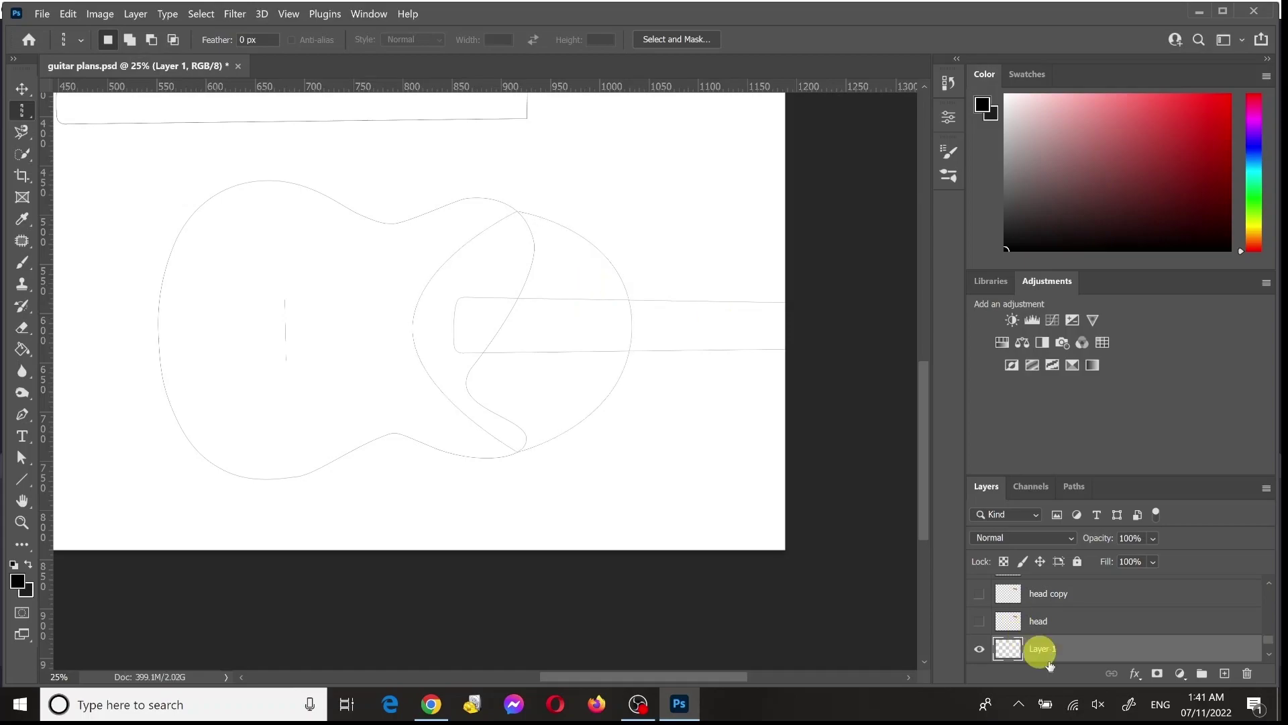
# Step: Add a layer mask to Layer 1 and ready the Brush tool with black as the foreground colour
pyautogui.click(1157, 673)
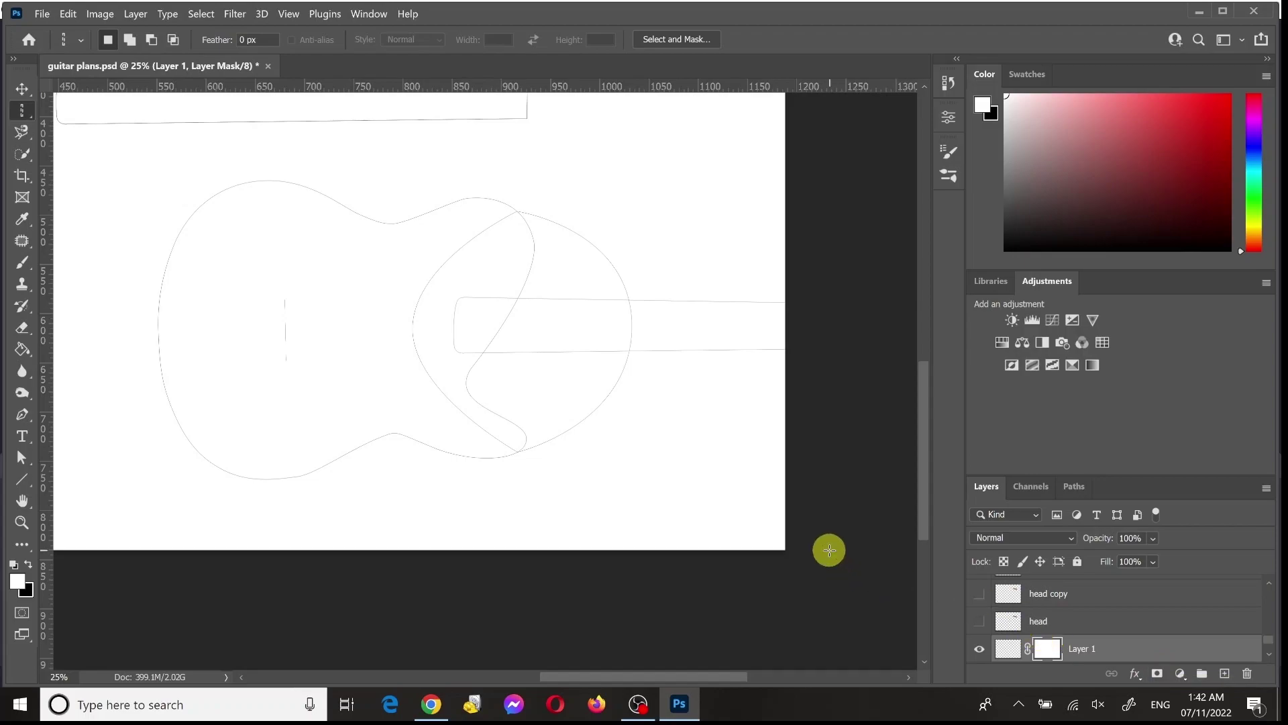
pyautogui.press('b')
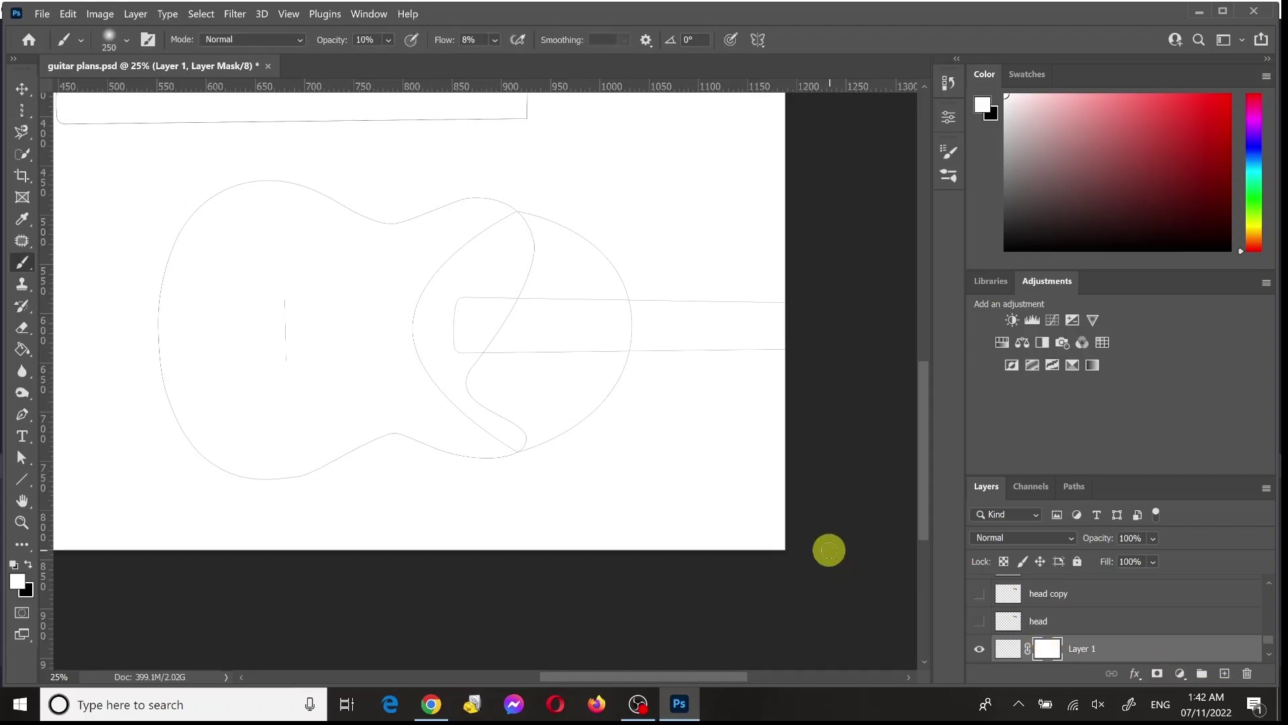
pyautogui.rightClick(30, 265)
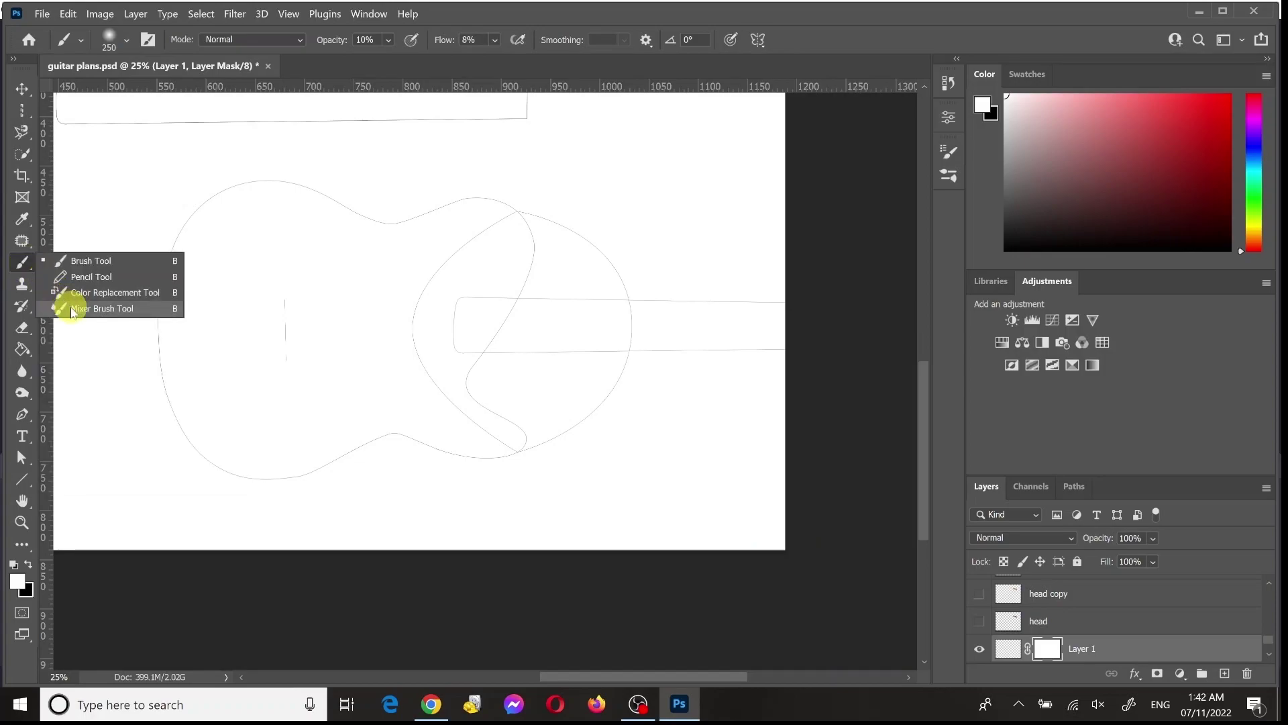
pyautogui.click(88, 263)
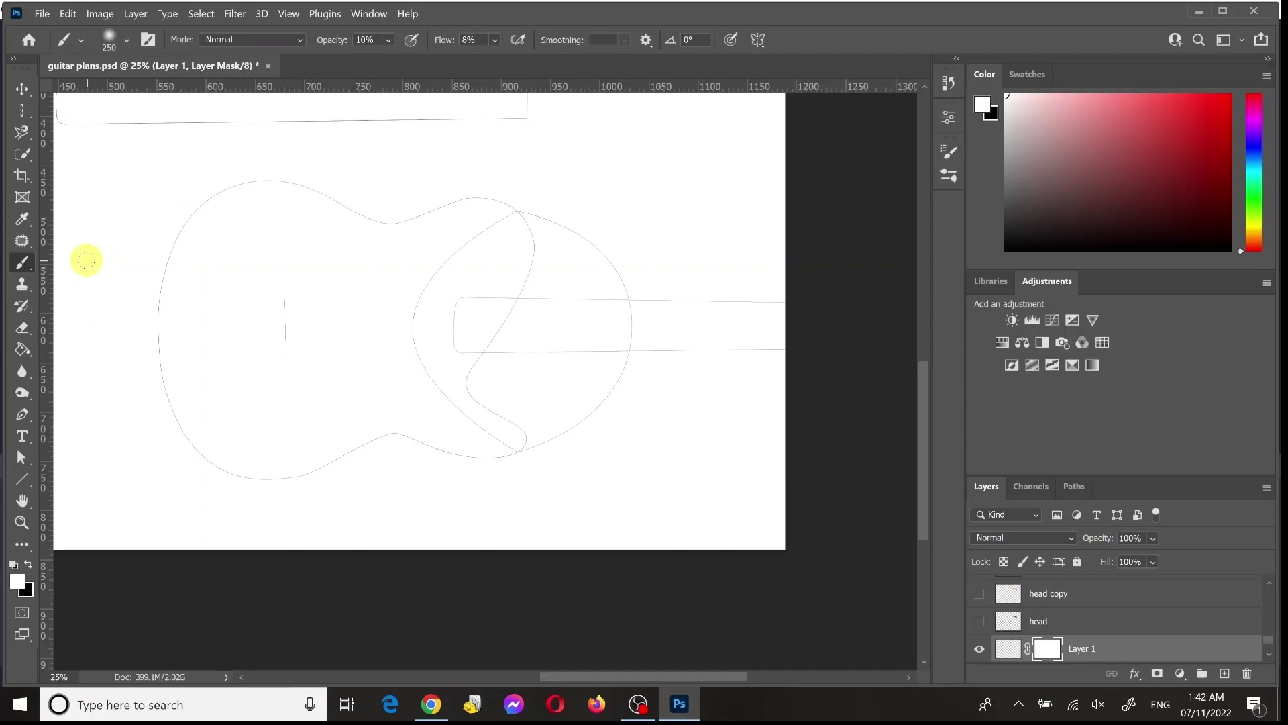
pyautogui.click(28, 565)
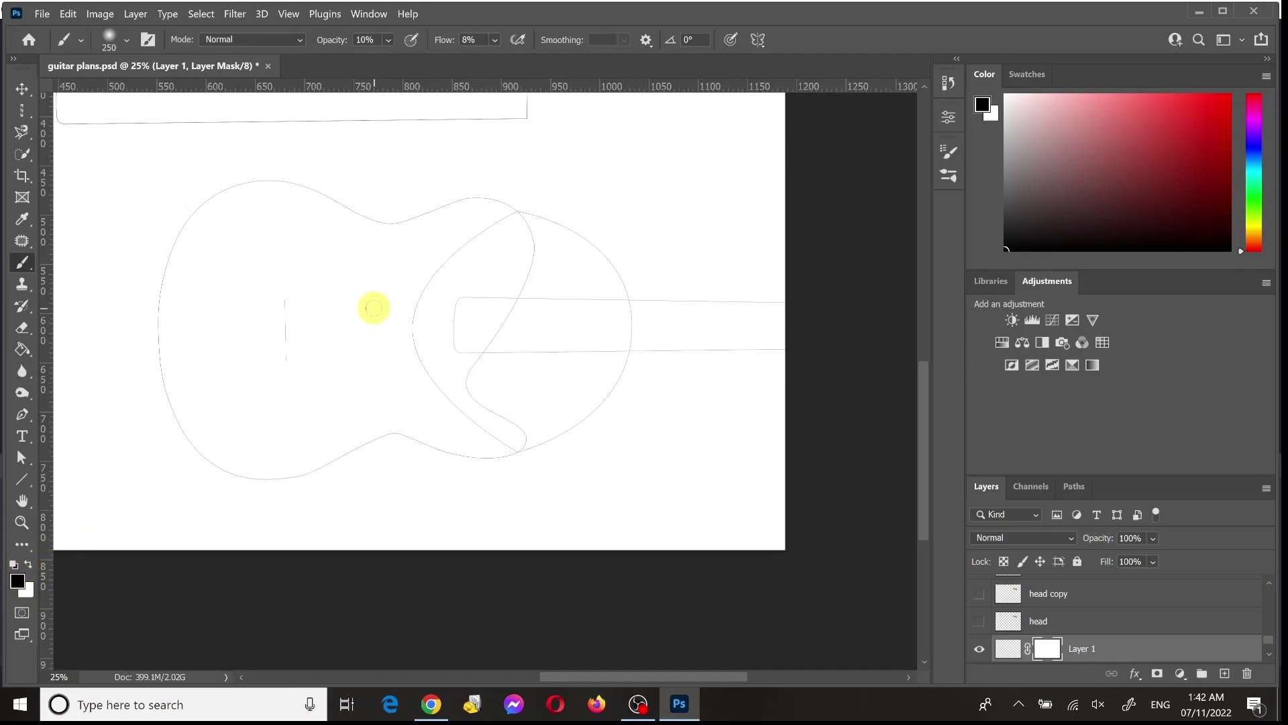
# Step: Raise the brush to 100% opacity and 85% flow, and mask out most of the Layer 1 curve crossing the body's interior
pyautogui.moveTo(447, 37); pyautogui.dragTo(507, 49)
pyautogui.moveTo(357, 40); pyautogui.dragTo(451, 40)
pyautogui.moveTo(433, 396)
pyautogui.mouseDown()
pyautogui.moveTo(427, 261)
pyautogui.moveTo(455, 225)
pyautogui.moveTo(494, 227)
pyautogui.moveTo(460, 275)
pyautogui.moveTo(443, 391)
pyautogui.moveTo(488, 437)
pyautogui.moveTo(268, 204)
pyautogui.mouseUp()
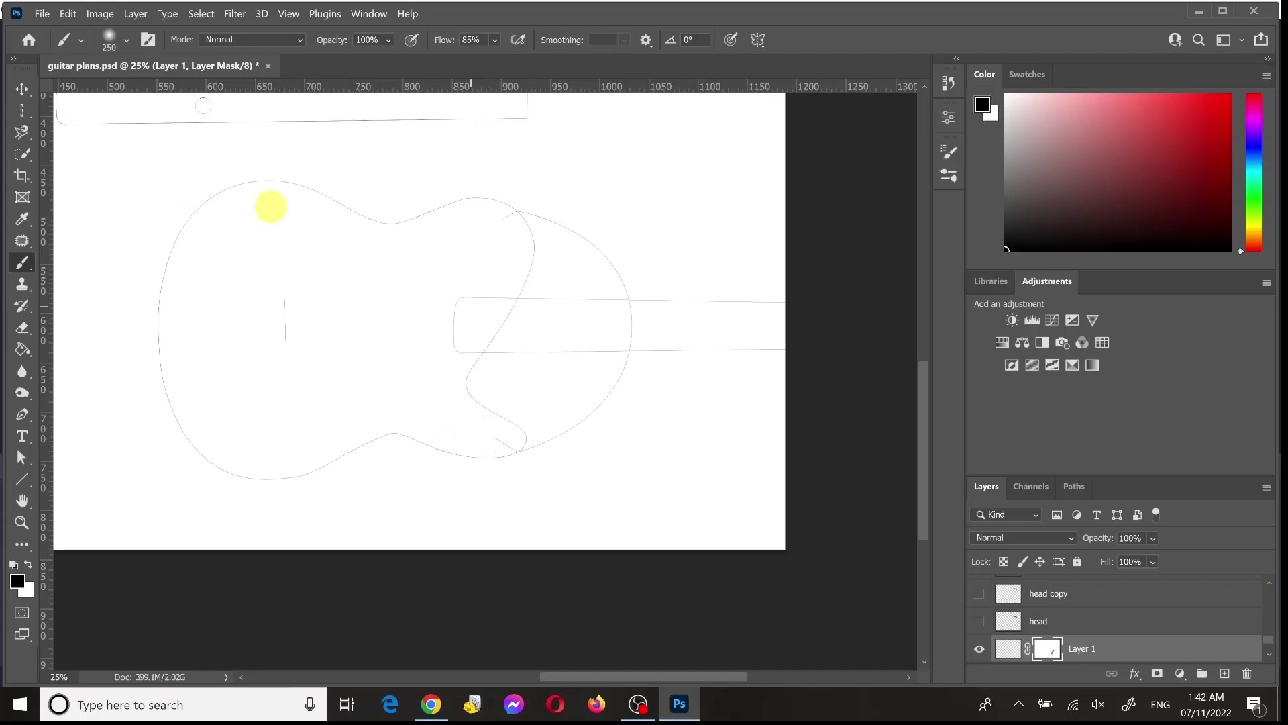
# Step: Set the brush hardness to 100% while keeping its size at 250 px
pyautogui.click(111, 38)
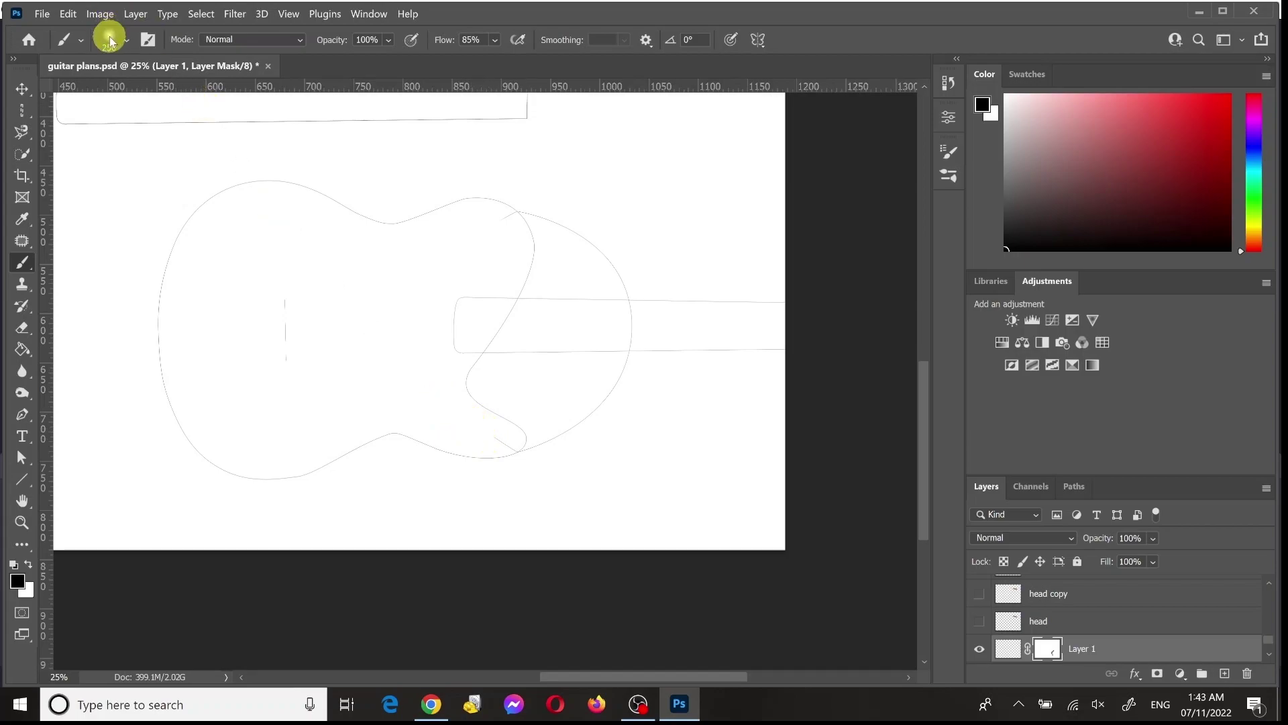
pyautogui.click(109, 39)
pyautogui.moveTo(111, 126); pyautogui.dragTo(279, 173)
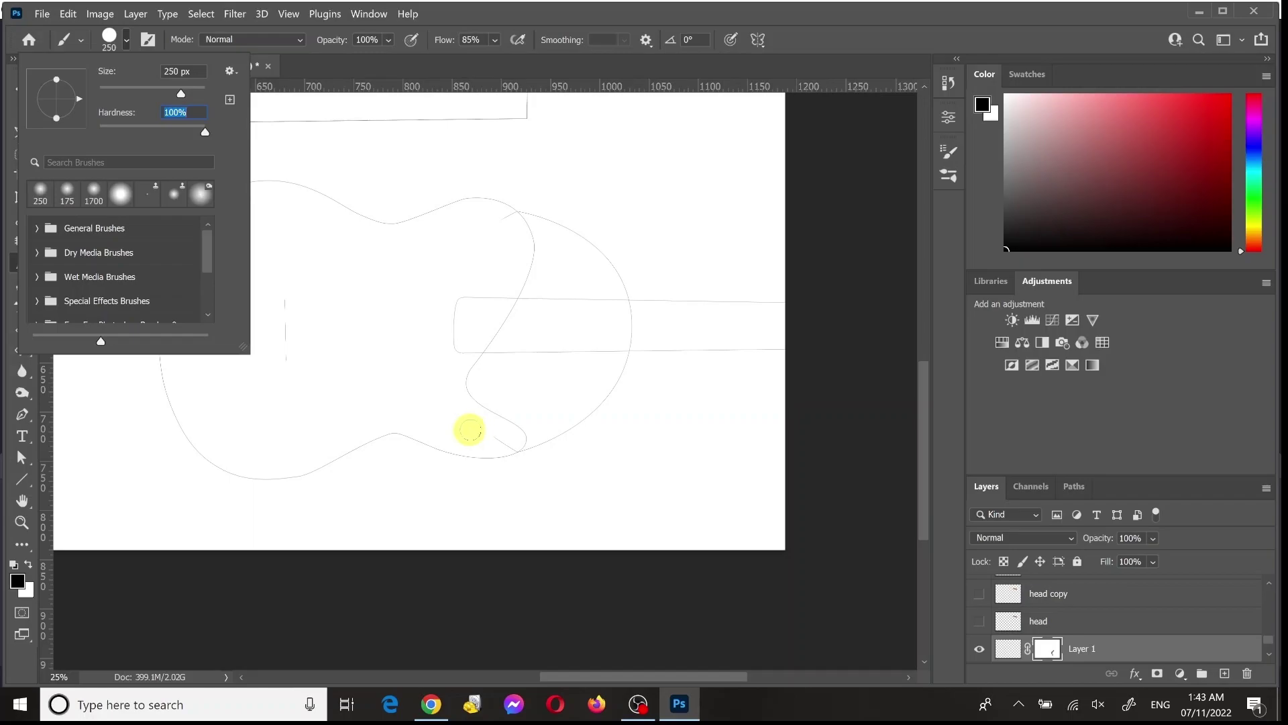
pyautogui.click(483, 433)
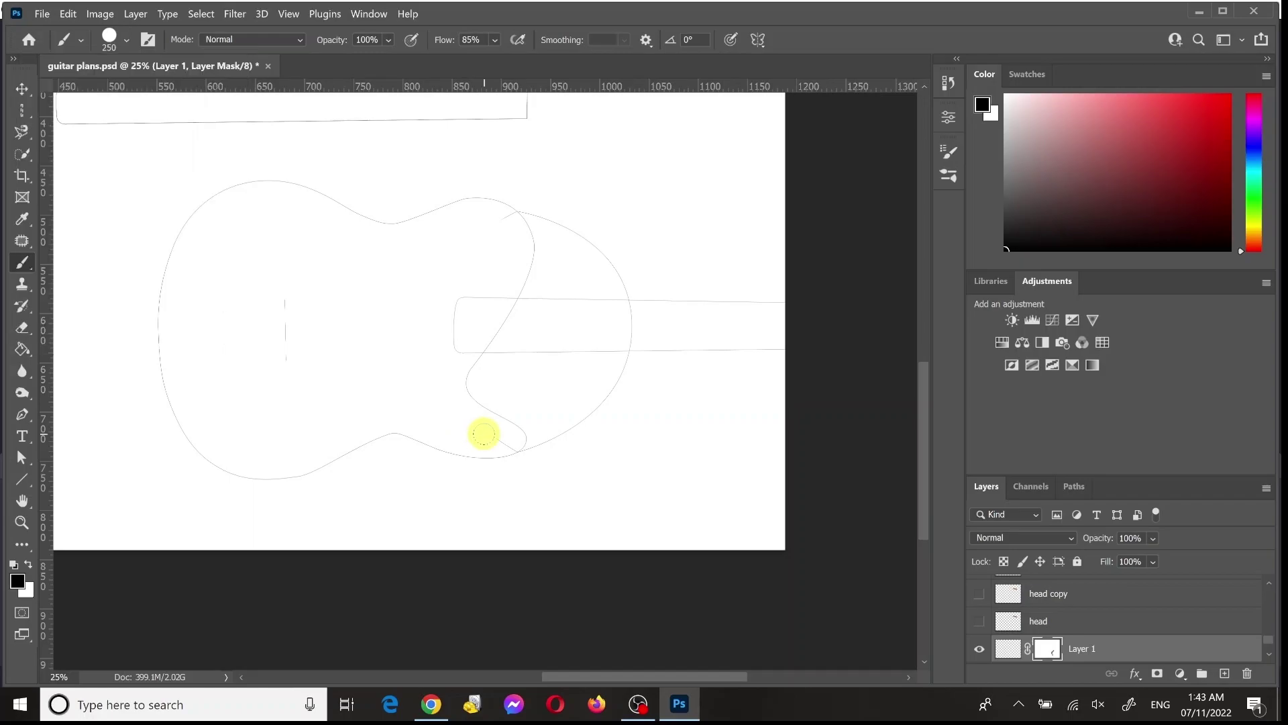
# Step: Reduce the brush to 90 px and mask out the leftover line stub inside the lower horn
pyautogui.scroll(2, 483, 436)
pyautogui.scroll(1, 483, 434)
pyautogui.scroll(1, 475, 439)
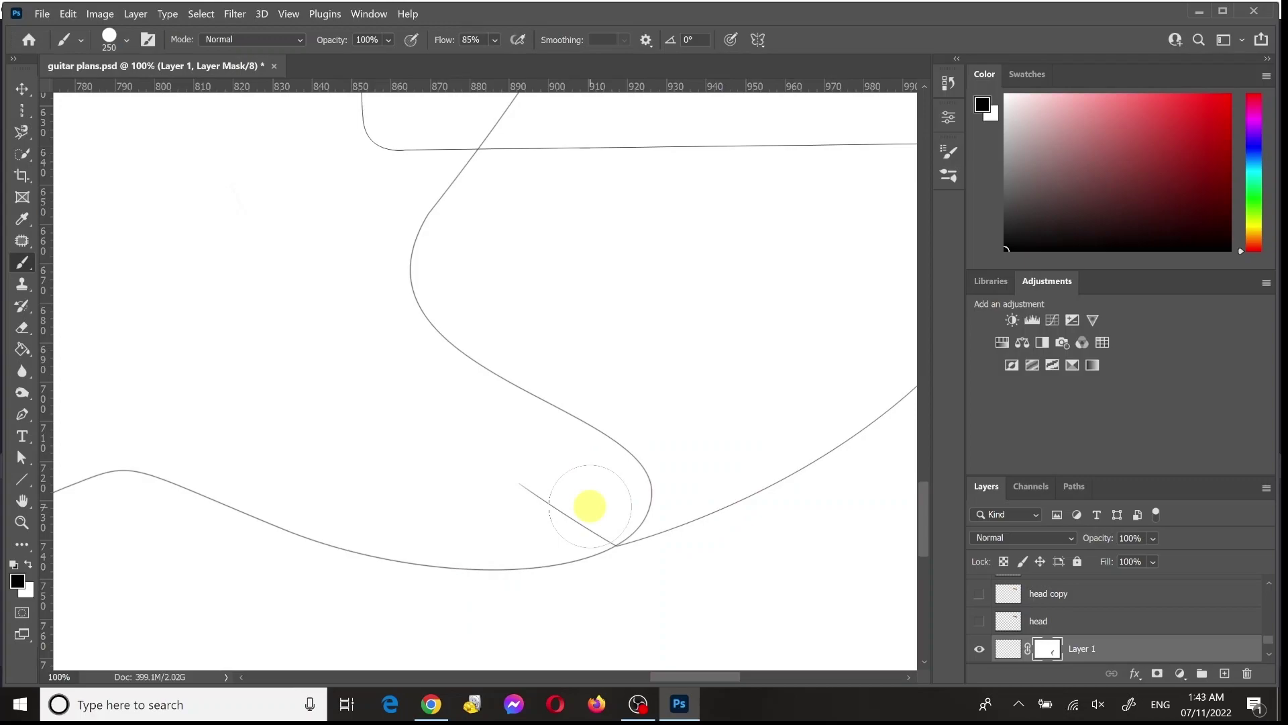
pyautogui.press('[')
pyautogui.press('[')
pyautogui.press('[')
pyautogui.moveTo(577, 501)
pyautogui.mouseDown()
pyautogui.moveTo(596, 532)
pyautogui.moveTo(522, 485)
pyautogui.moveTo(601, 530)
pyautogui.mouseUp()
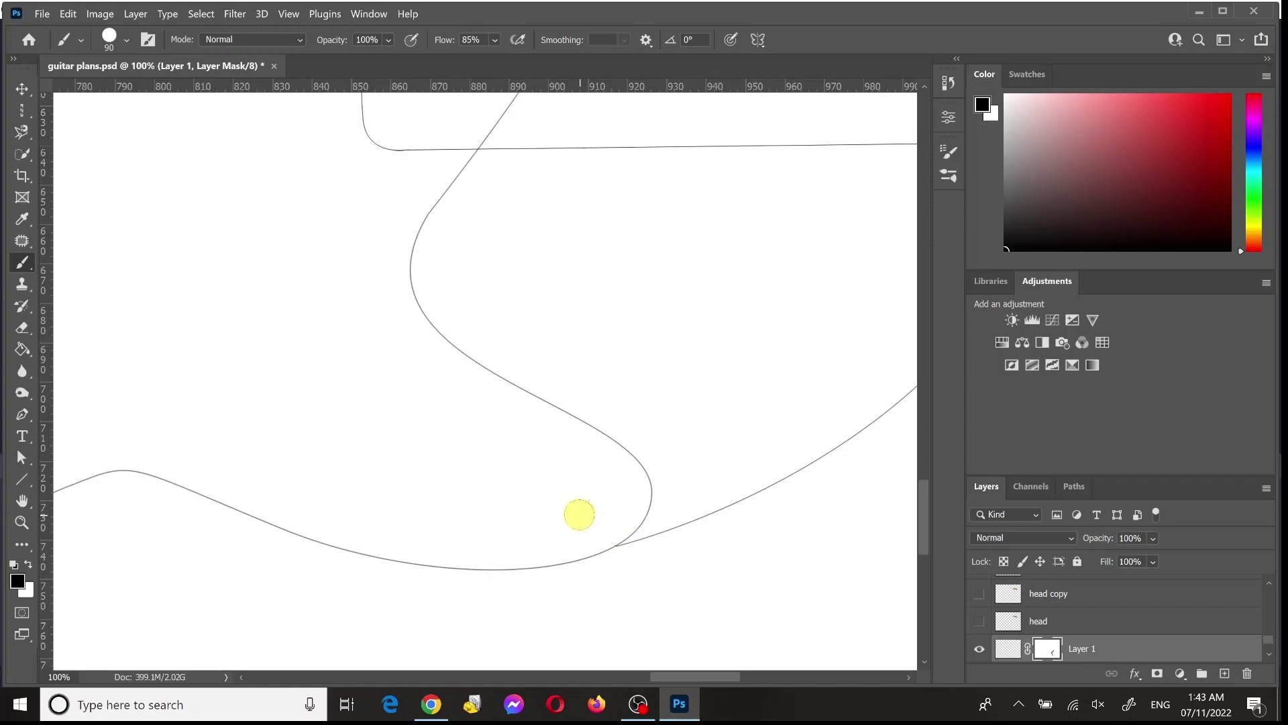
# Step: Mask out the leftover line stub inside the upper horn with the same brush
pyautogui.scroll(10, 580, 515)
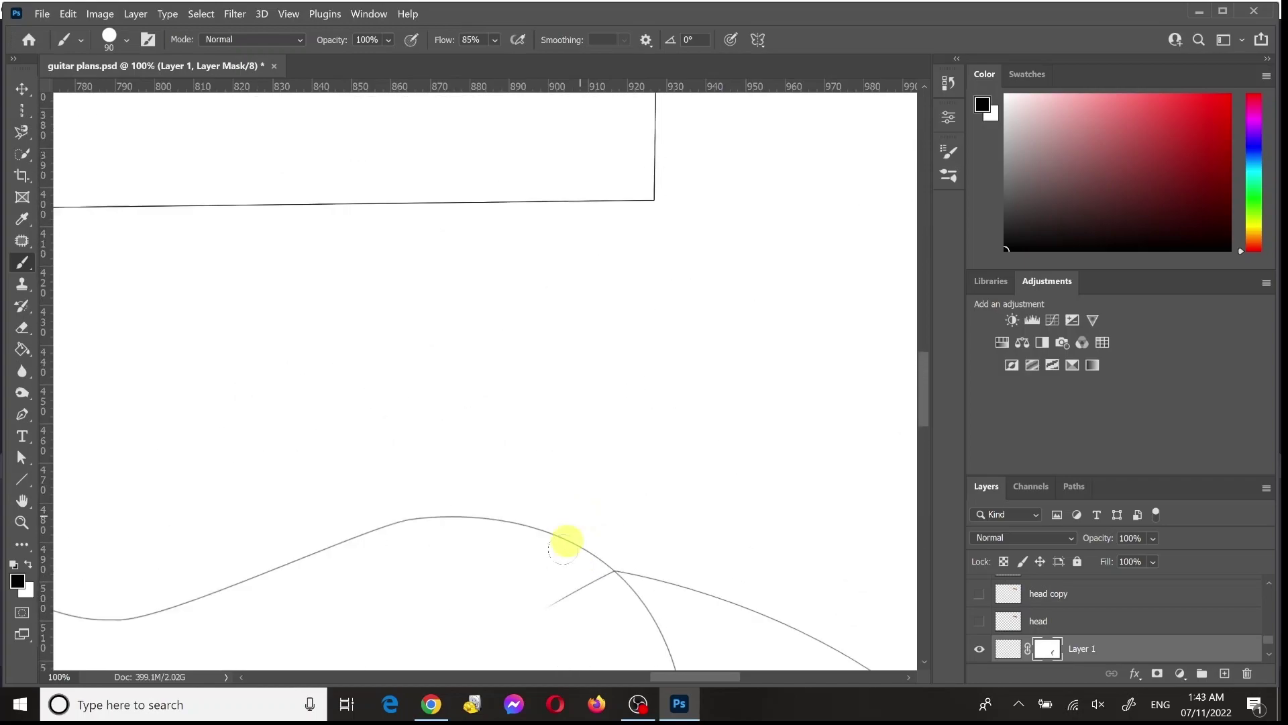
pyautogui.scroll(-5, 517, 644)
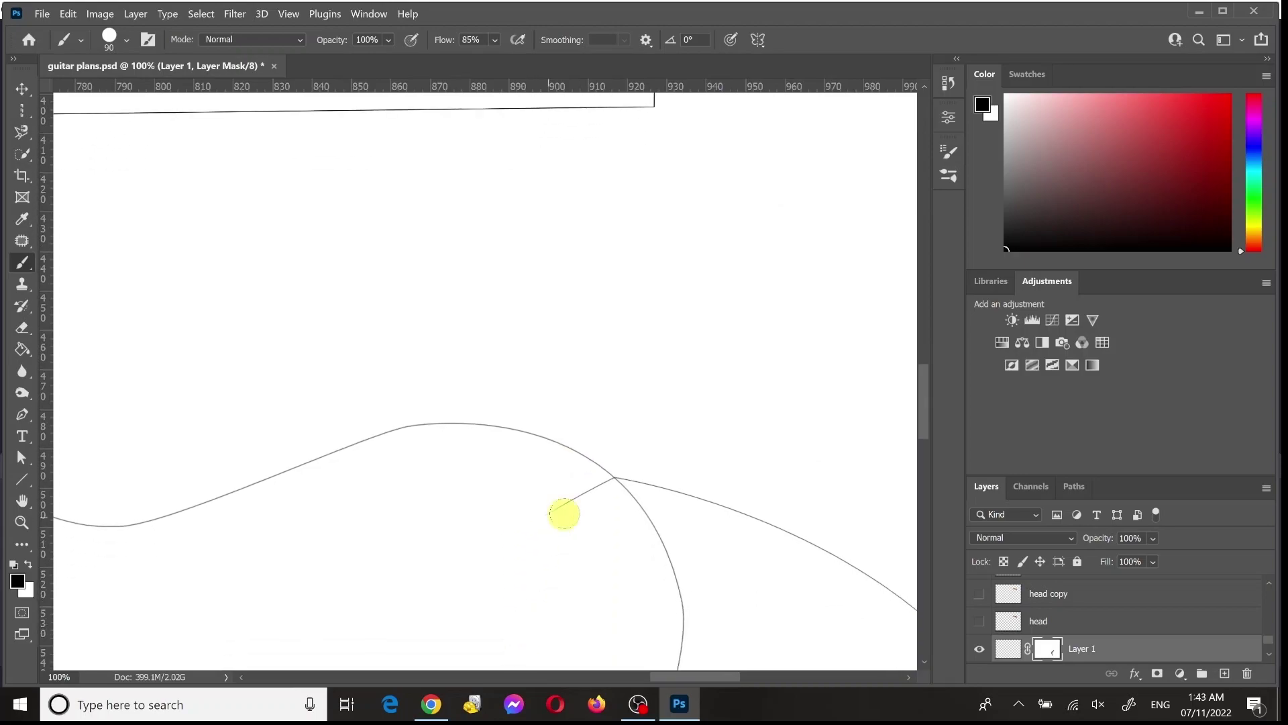
pyautogui.moveTo(567, 506); pyautogui.dragTo(604, 488)
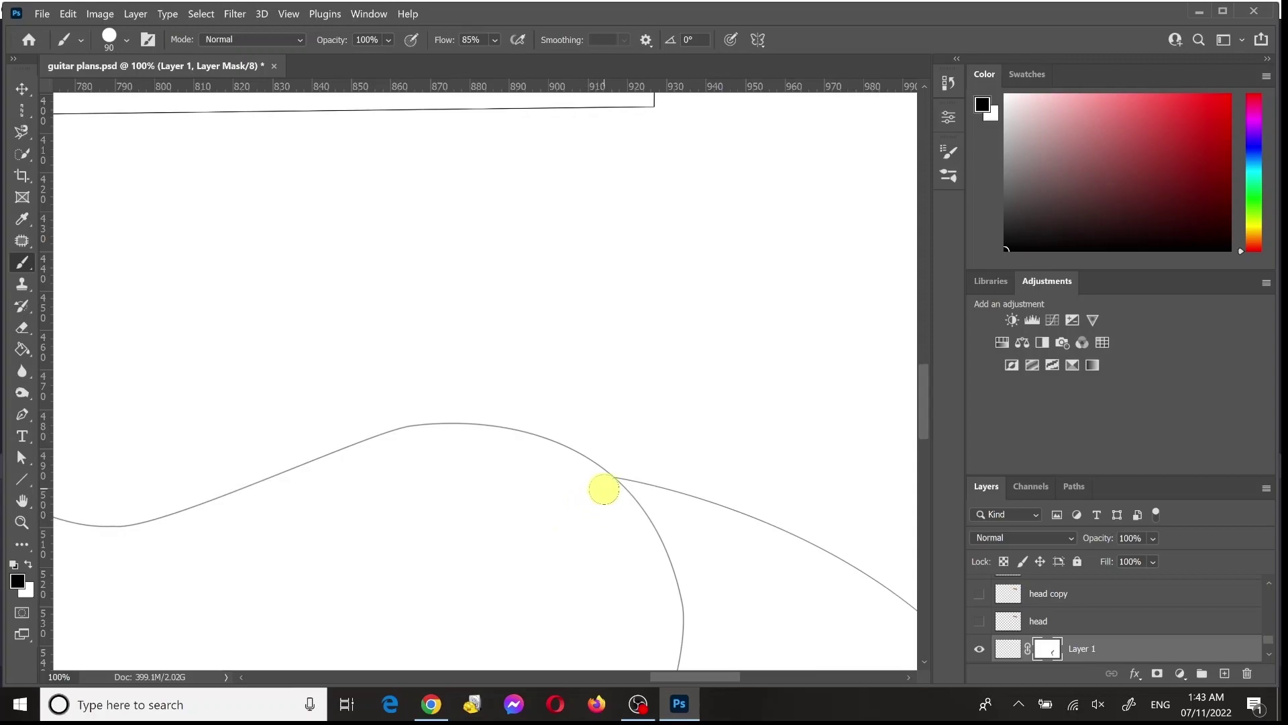
# Step: Start a Pen path on the fingerboard's upper edge just past the body outline, and curve it to a smooth anchor midway across the neck
pyautogui.scroll(-6, 587, 500)
pyautogui.scroll(-2, 587, 500)
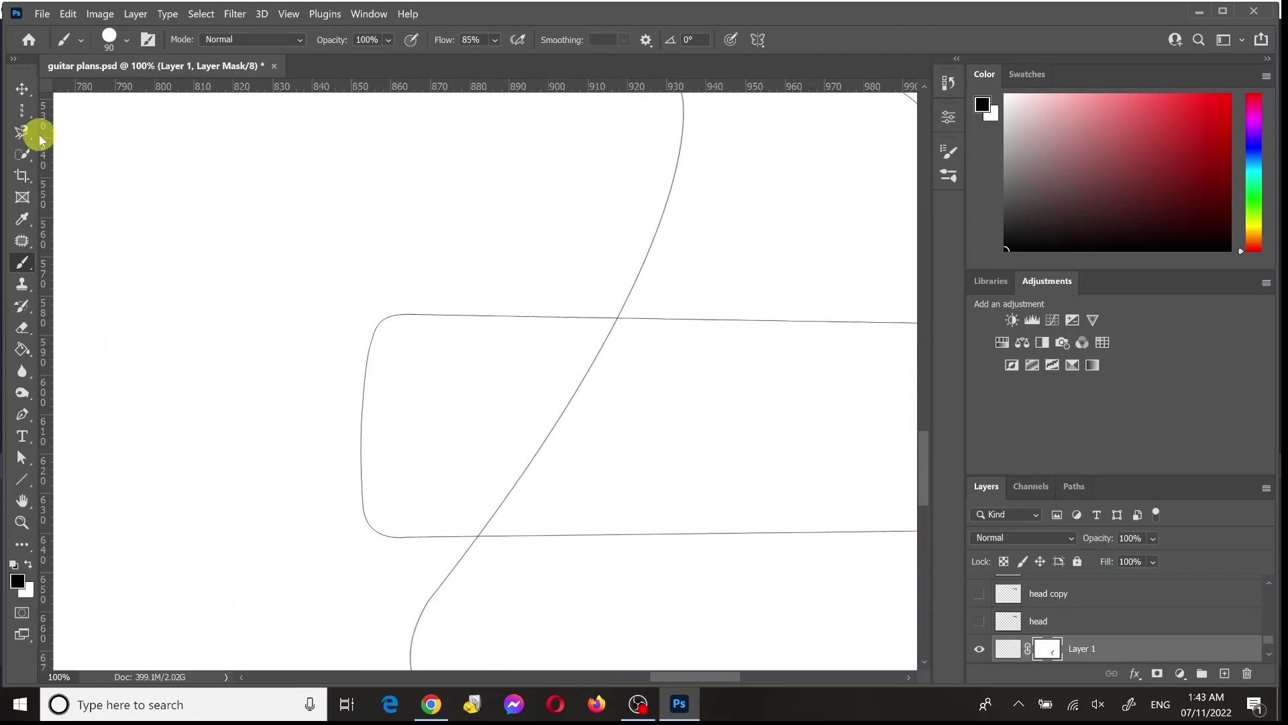
pyautogui.press('p')
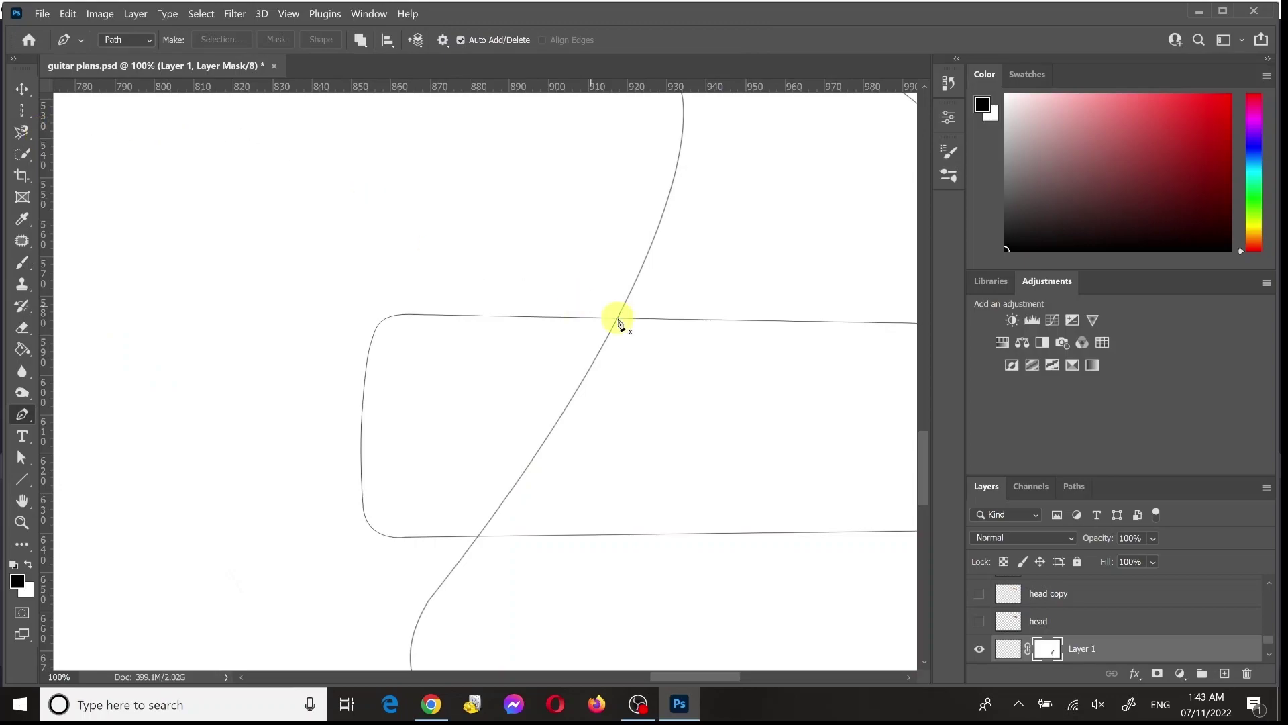
pyautogui.scroll(3, 617, 321)
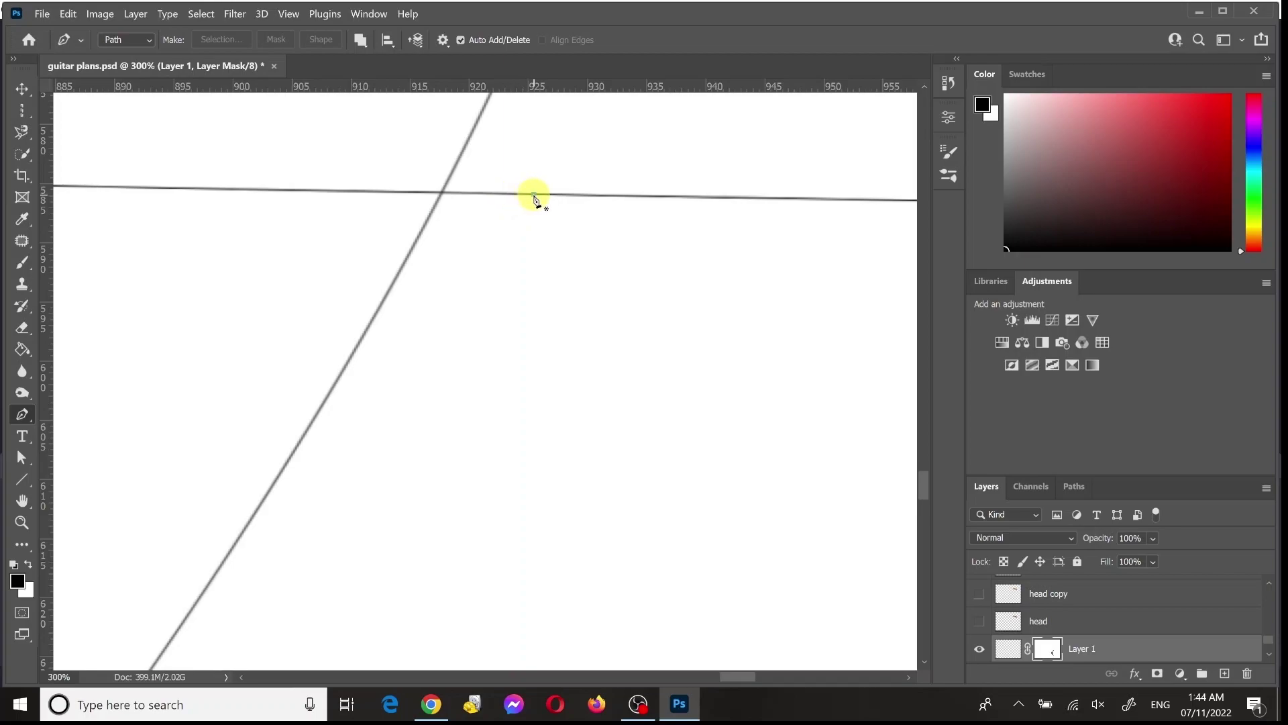
pyautogui.moveTo(580, 200); pyautogui.dragTo(581, 197)
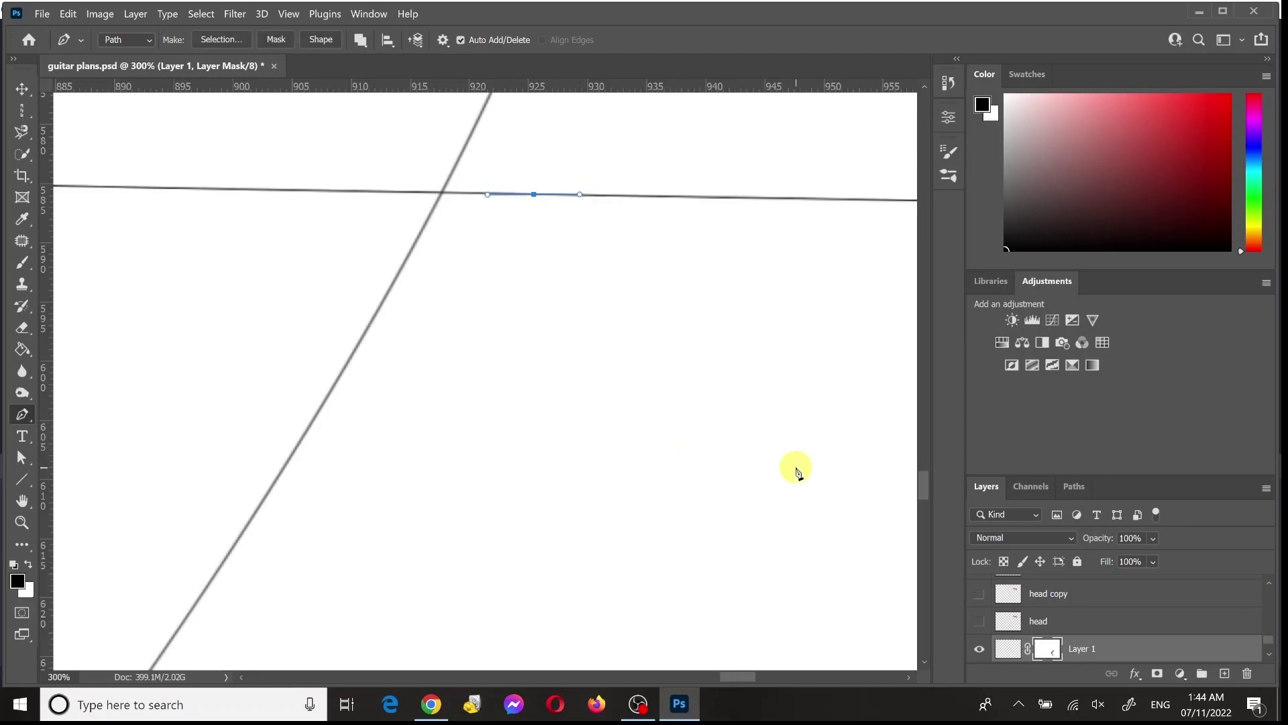
pyautogui.hotkey('ctrl', '-')
pyautogui.hotkey('ctrl', '-')
pyautogui.hotkey('ctrl', '-')
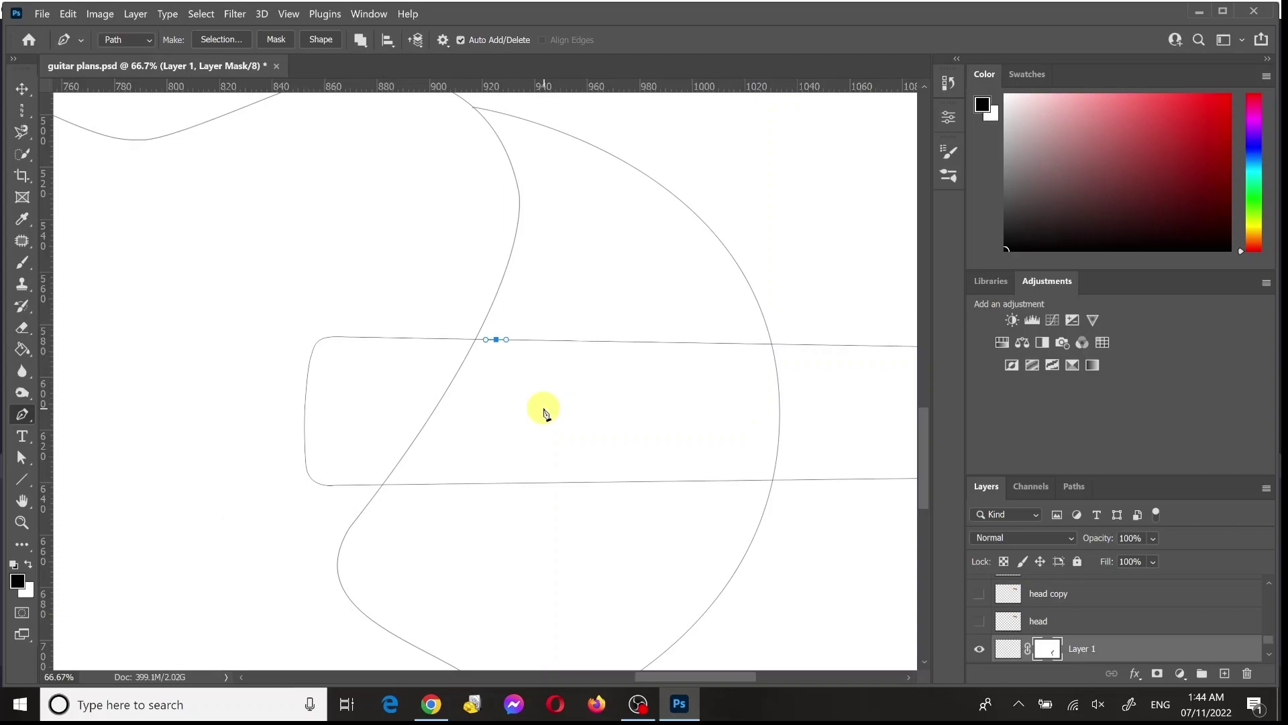
pyautogui.moveTo(544, 407); pyautogui.dragTo(544, 458)
pyautogui.hotkey('ctrl', '+')
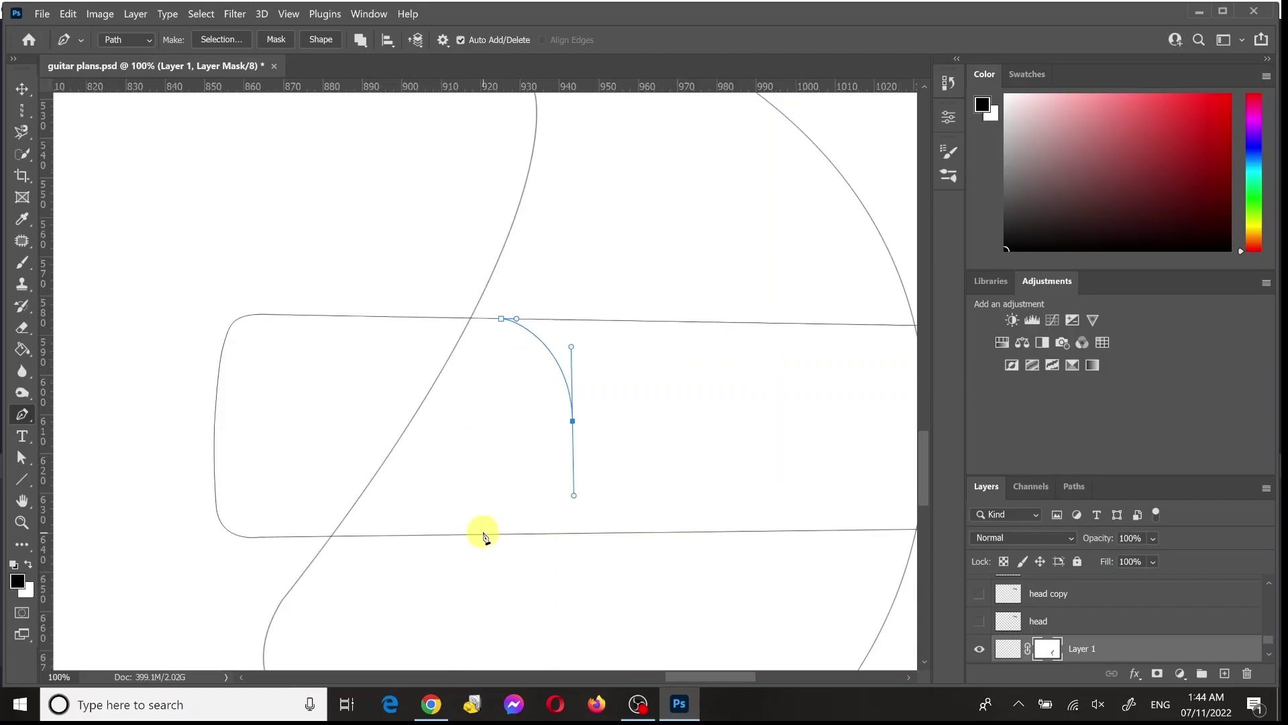
# Step: Continue the path to a smooth anchor on the fingerboard's lower edge, with its handles aligned along that edge
pyautogui.scroll(5, 484, 537)
pyautogui.scroll(-5, 490, 463)
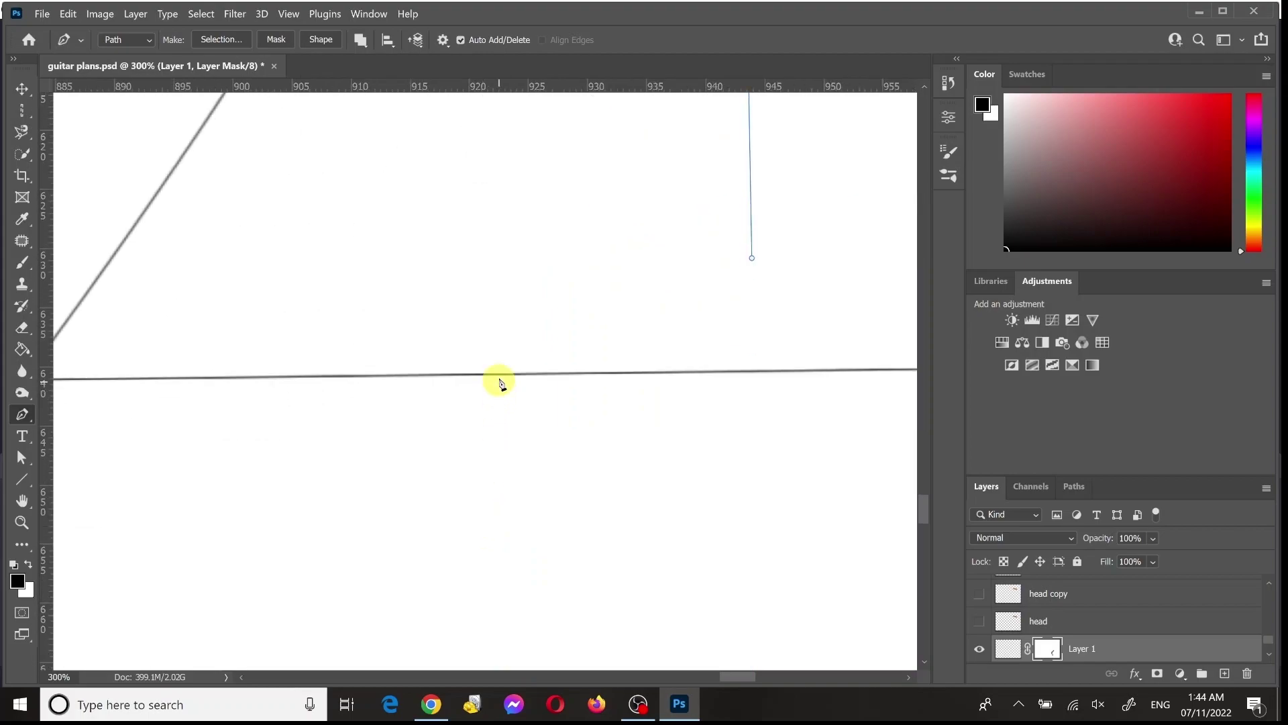
pyautogui.click(500, 375)
pyautogui.moveTo(499, 375); pyautogui.dragTo(430, 376)
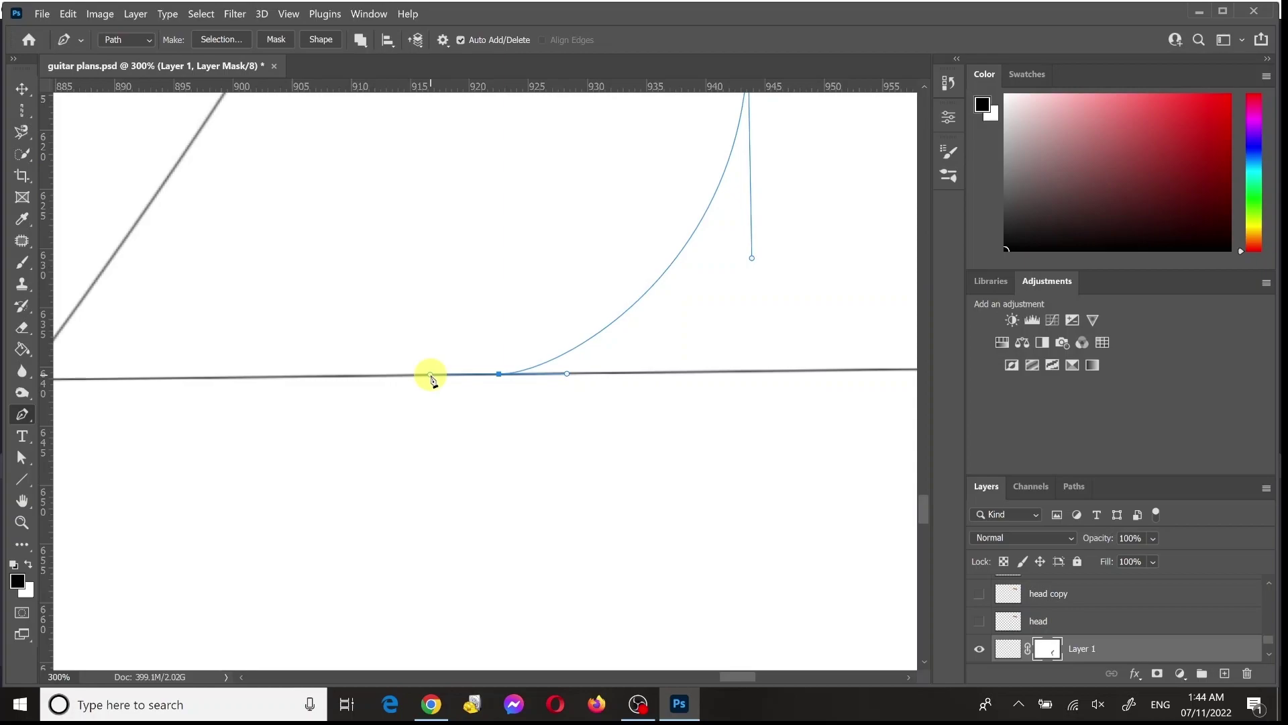
pyautogui.hscroll(-6, 322, 381)
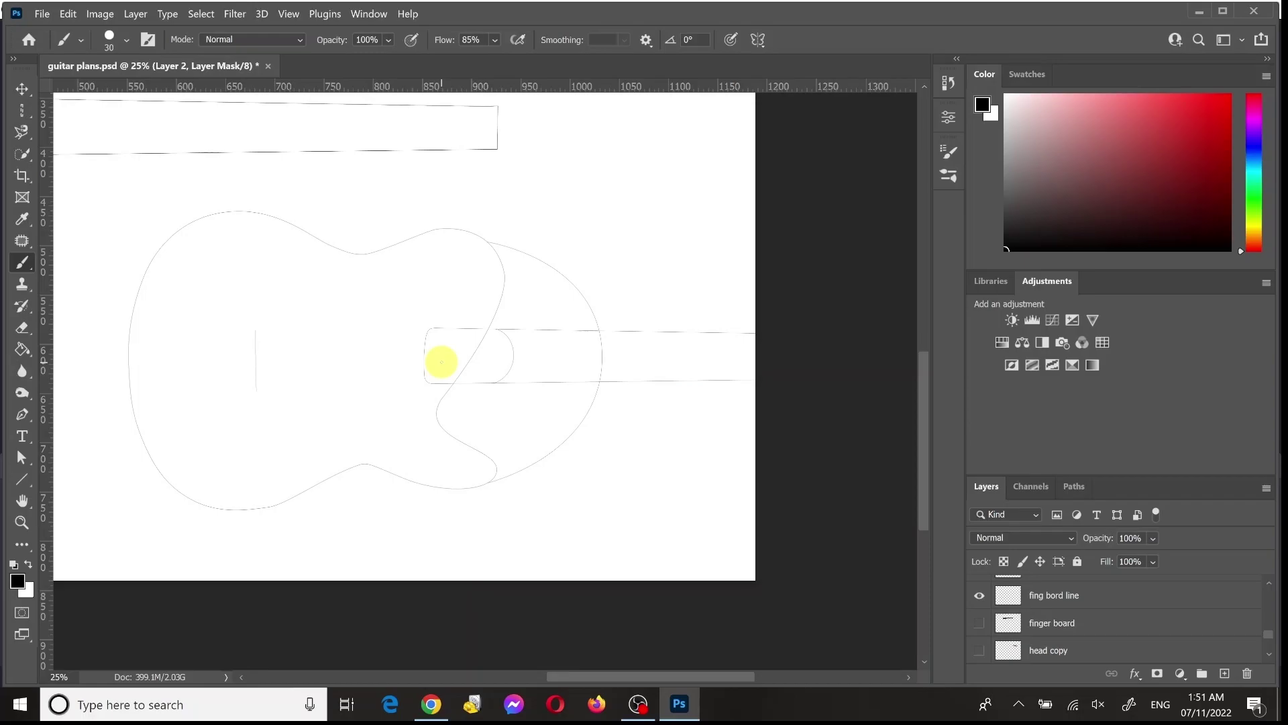
# Step: Save the guitar plans document
pyautogui.hotkey('ctrl', '-')
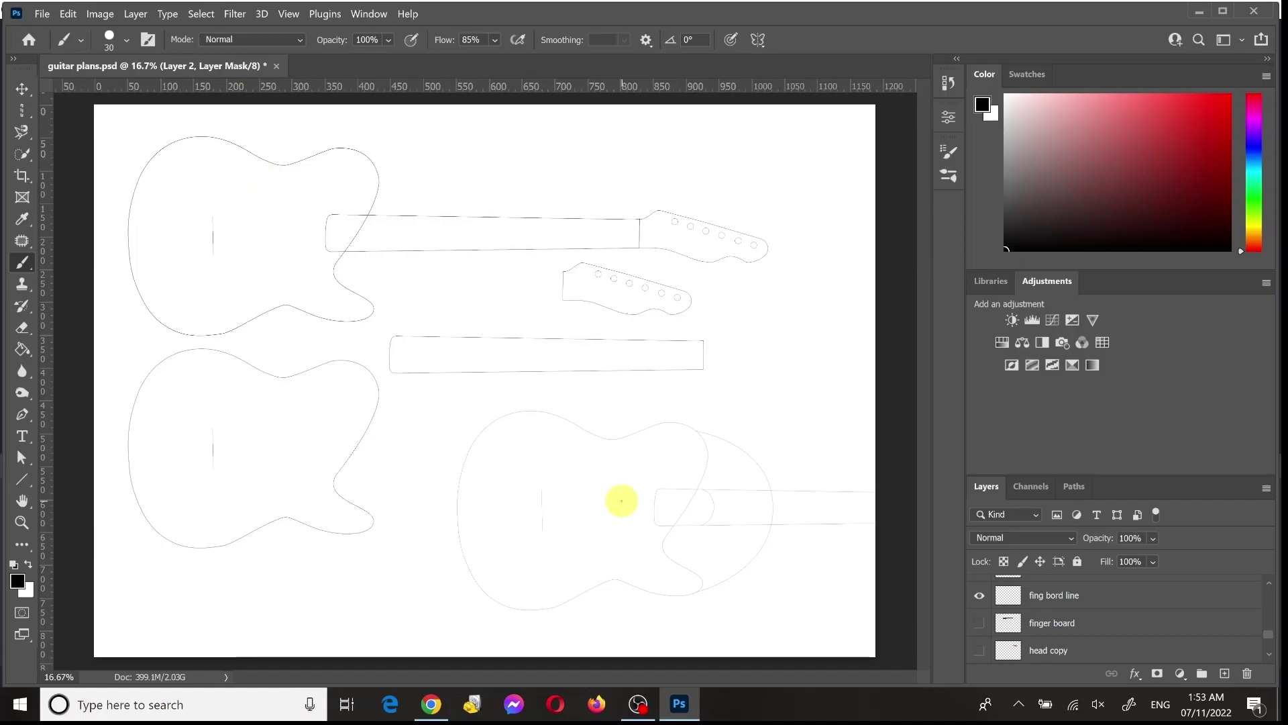
pyautogui.hotkey('ctrl', 's')
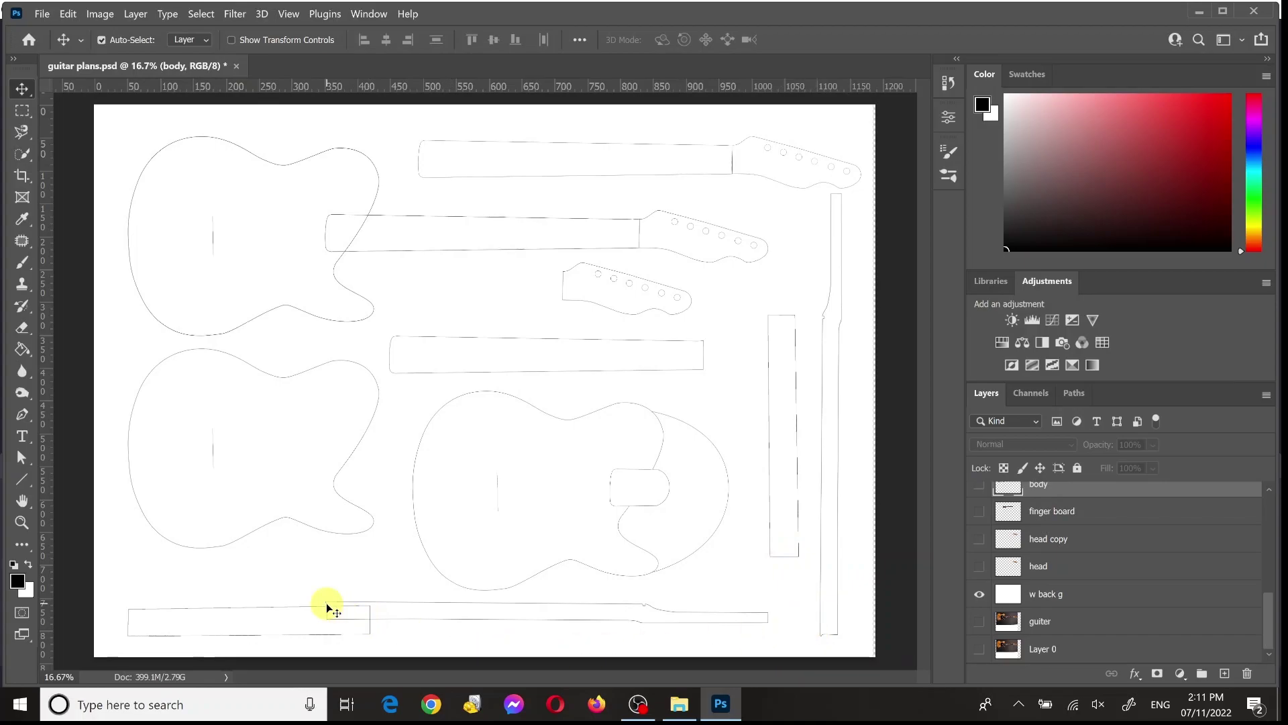
# Step: Place a horizontal guide along the lower edge of the neck side view and a vertical guide on the left-hand bodies' bridge line
pyautogui.scroll(2, 326, 603)
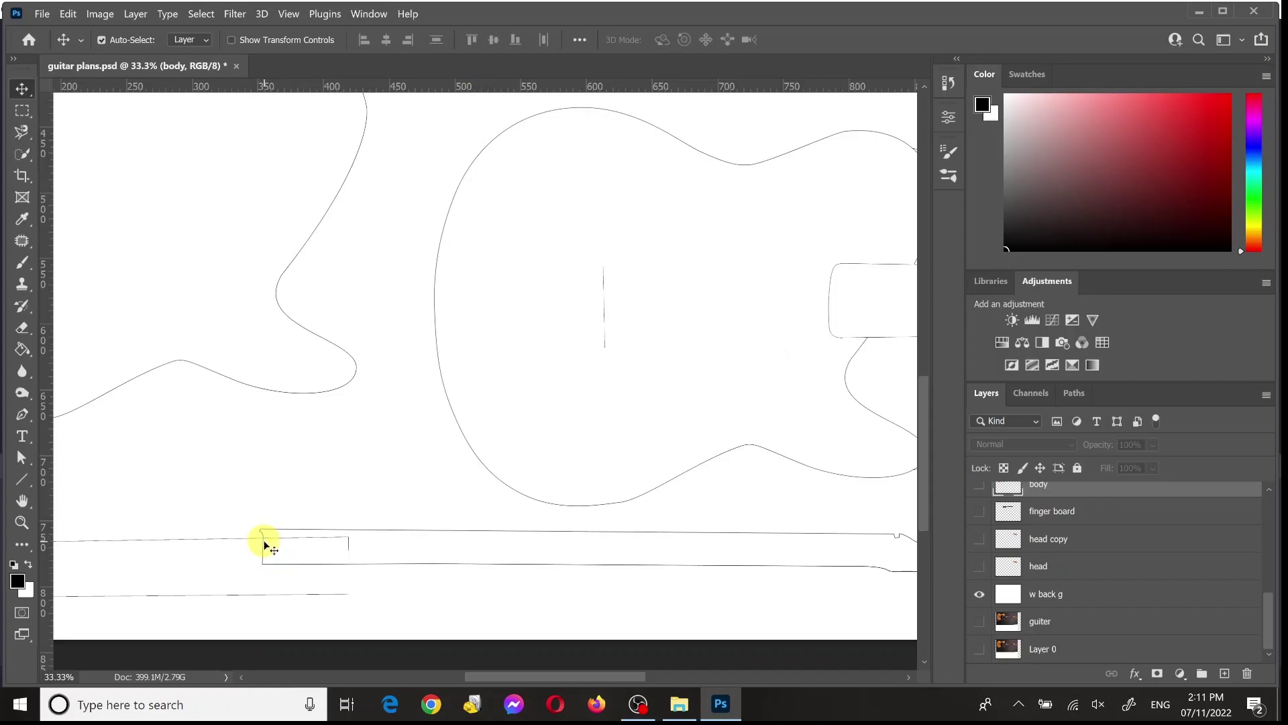
pyautogui.hscroll(-5, 264, 545)
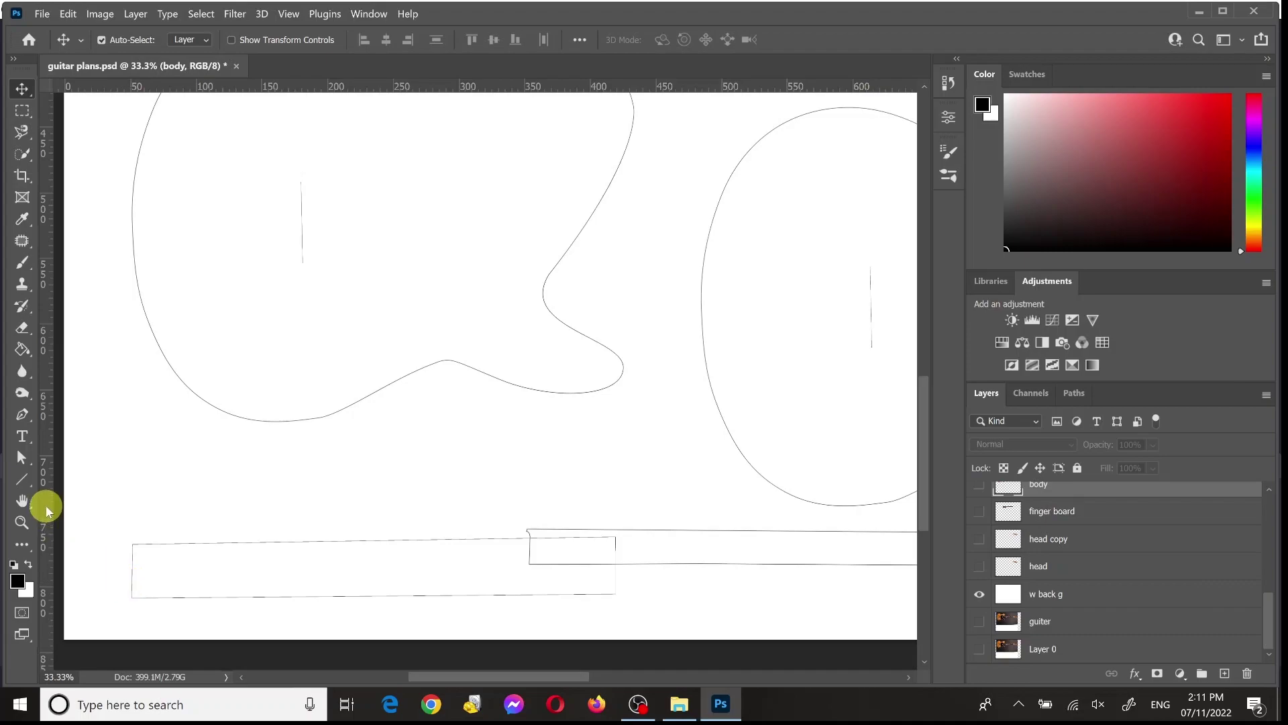
pyautogui.moveTo(46, 504); pyautogui.dragTo(133, 530)
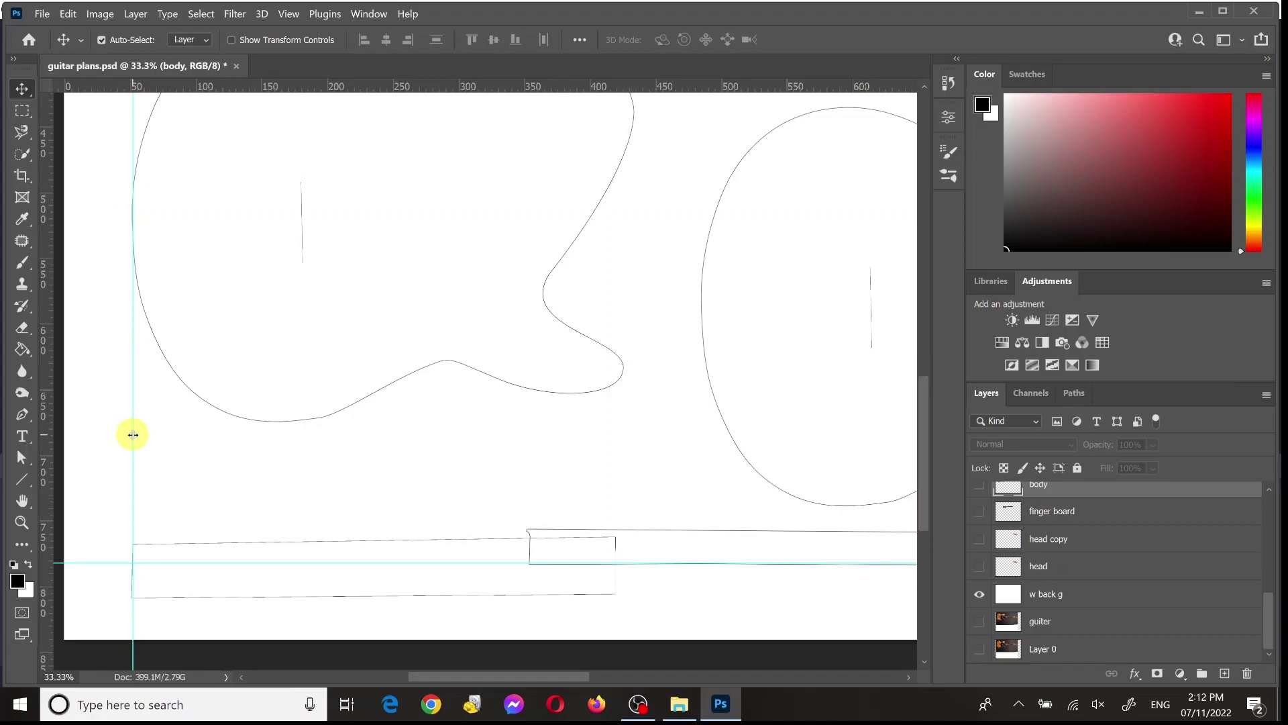
pyautogui.moveTo(133, 434); pyautogui.dragTo(403, 520)
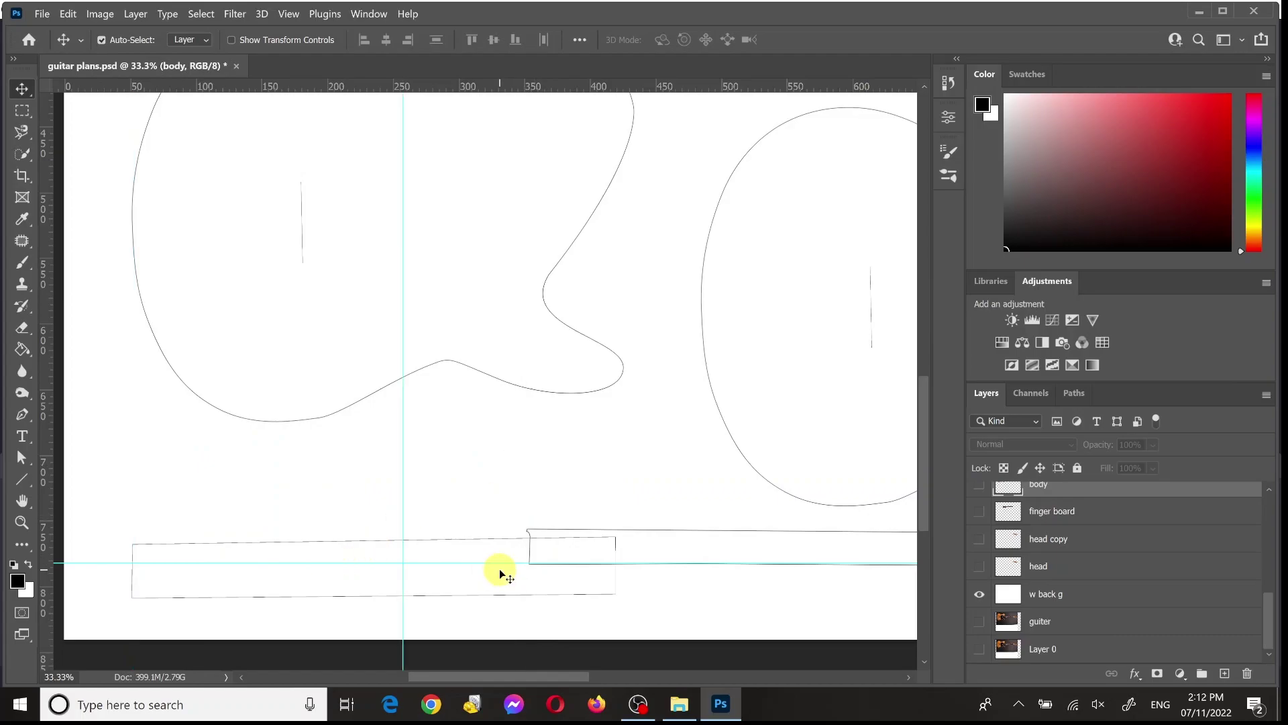
pyautogui.scroll(10, 500, 569)
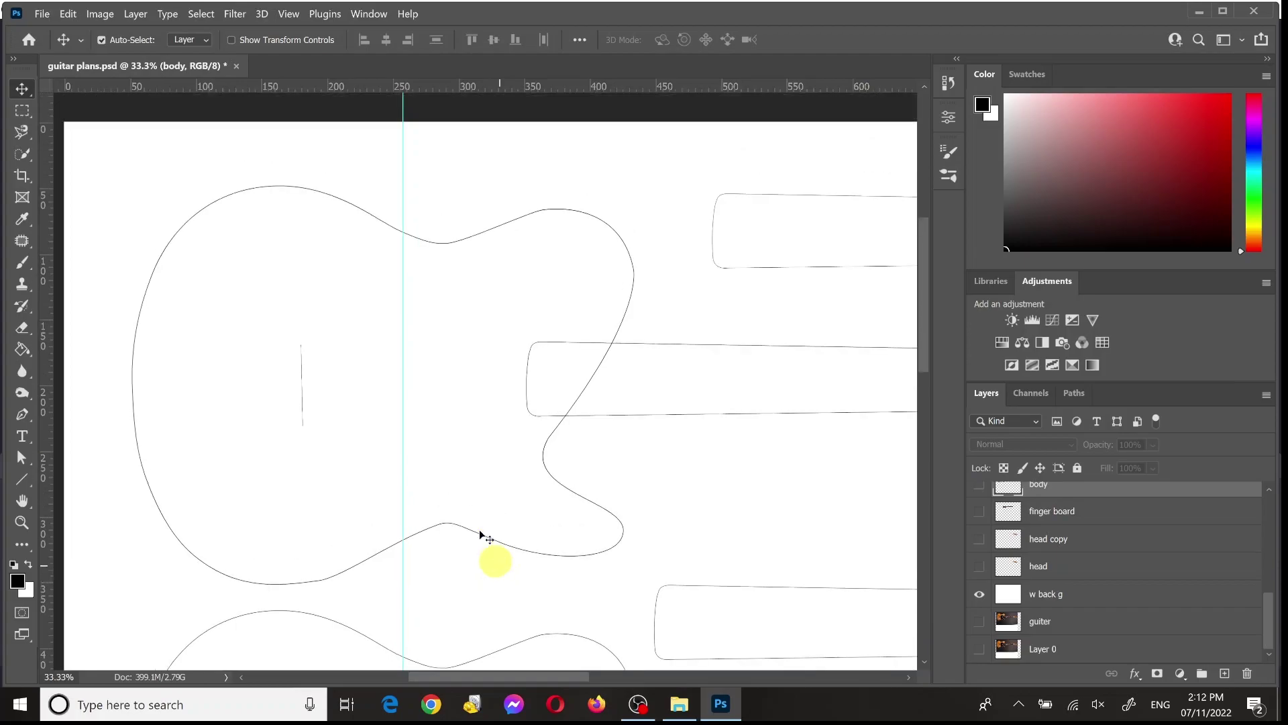
pyautogui.scroll(-9, 415, 371)
pyautogui.moveTo(403, 382); pyautogui.dragTo(303, 493)
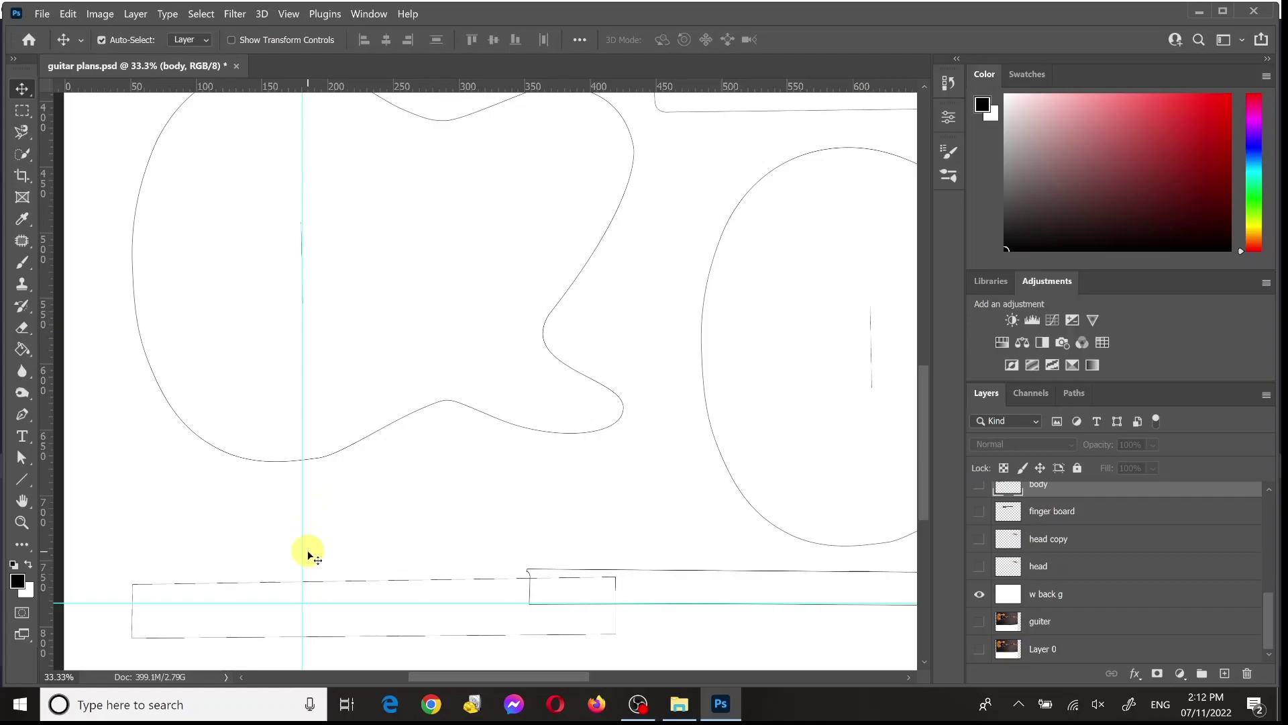
# Step: Show the guiter photo layer, hide the w back g layer, and move the horizontal guide up onto the photographed neck
pyautogui.hotkey('ctrl', '-')
pyautogui.hotkey('ctrl', '-')
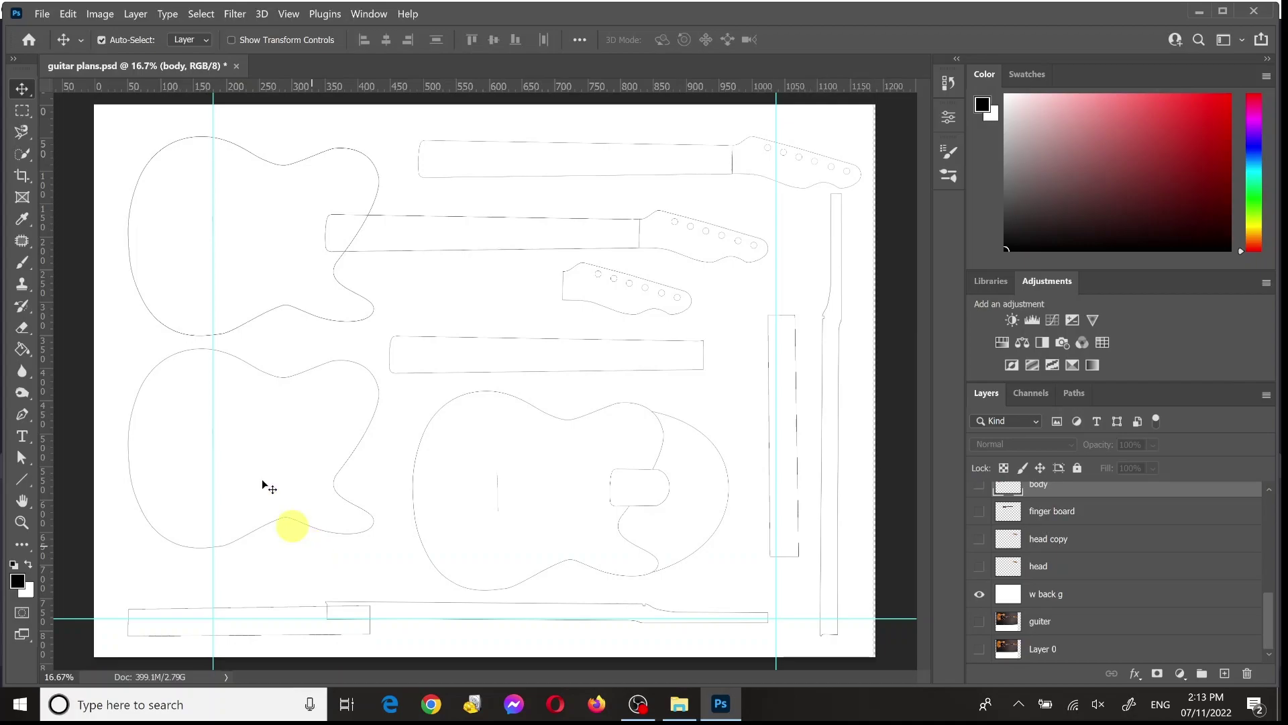
pyautogui.click(979, 623)
pyautogui.click(981, 594)
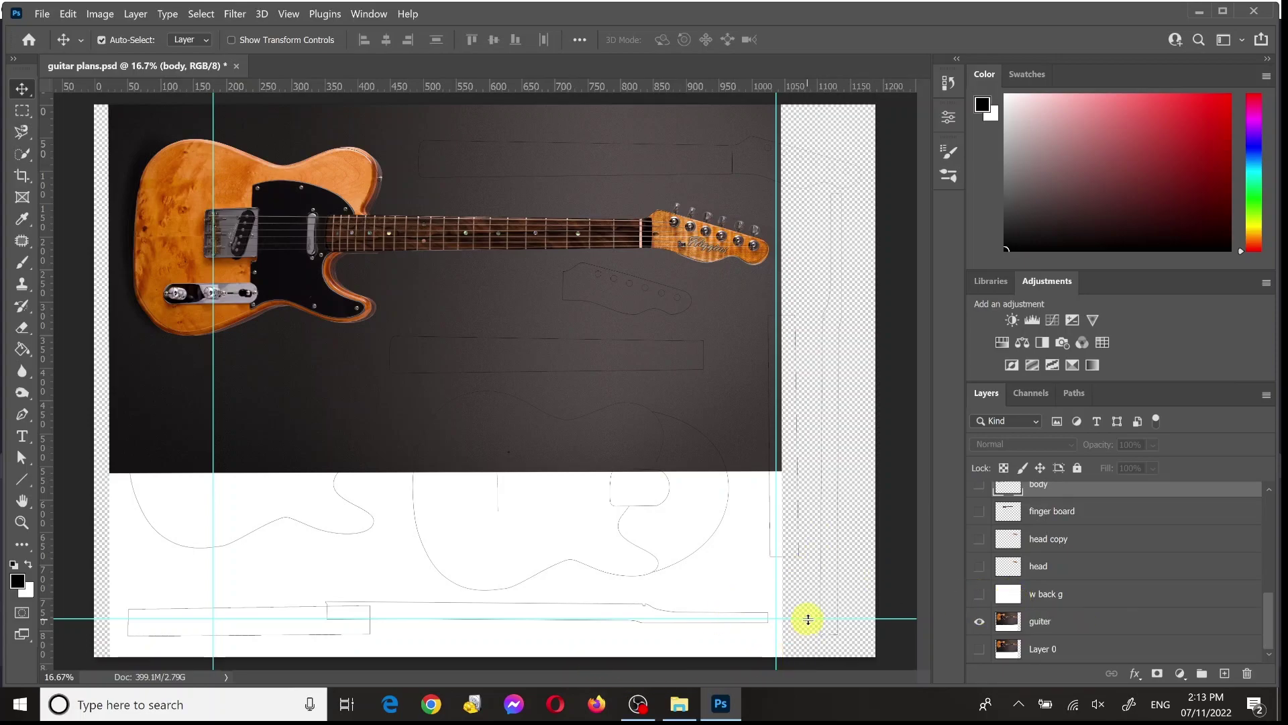
pyautogui.moveTo(808, 619); pyautogui.dragTo(730, 236)
# Step: Examine how the horizontal guide lines up with the strings and fingerboard from the bridge pickup to the headstock
pyautogui.scroll(1, 574, 267)
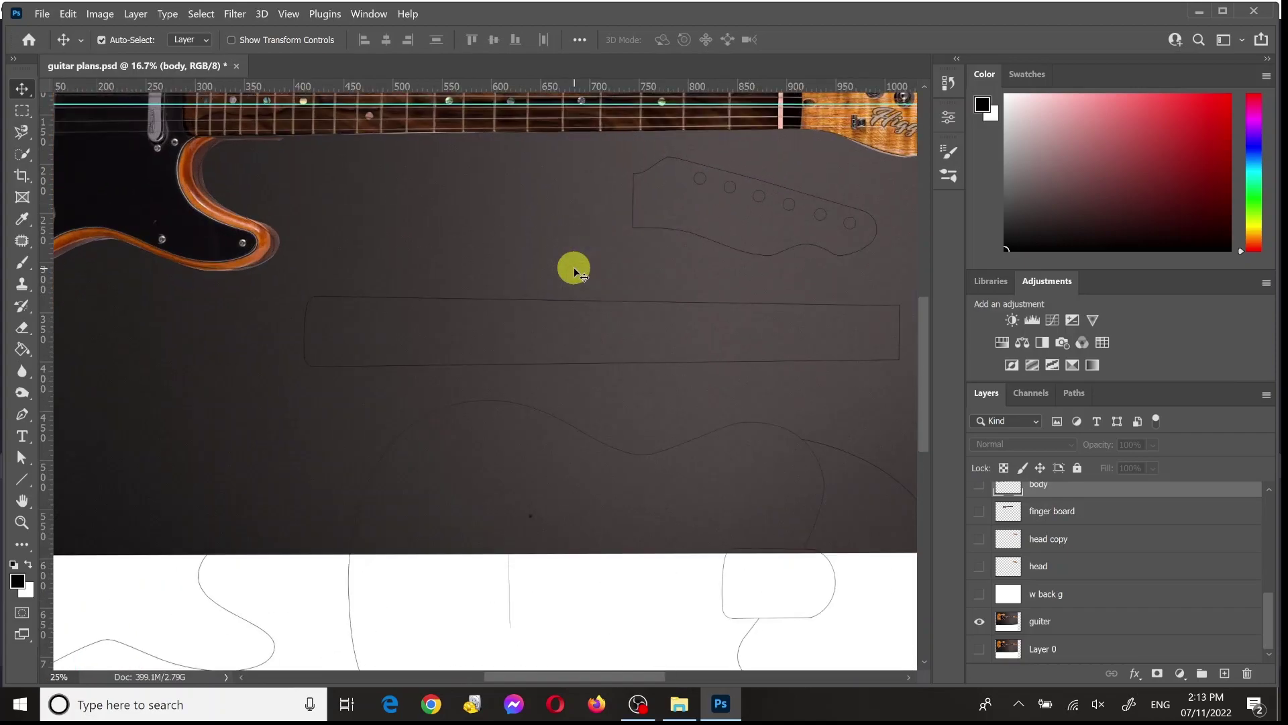
pyautogui.scroll(1, 574, 267)
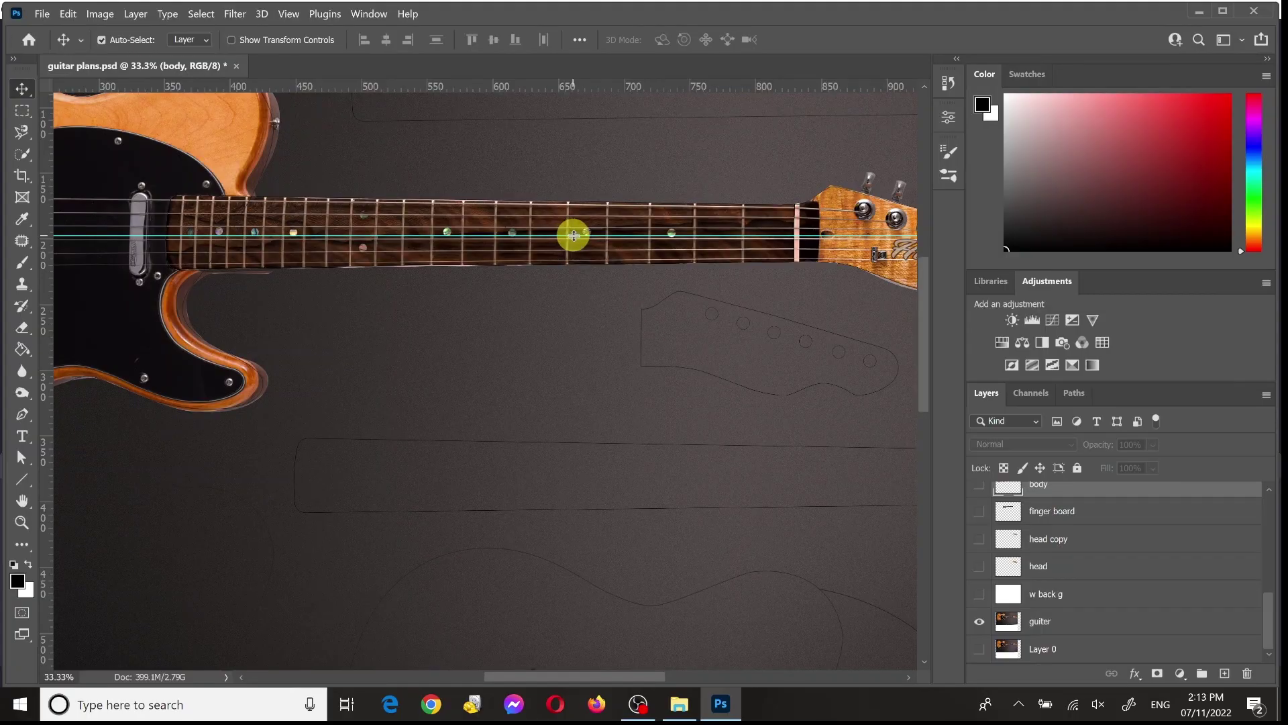
pyautogui.scroll(1, 573, 235)
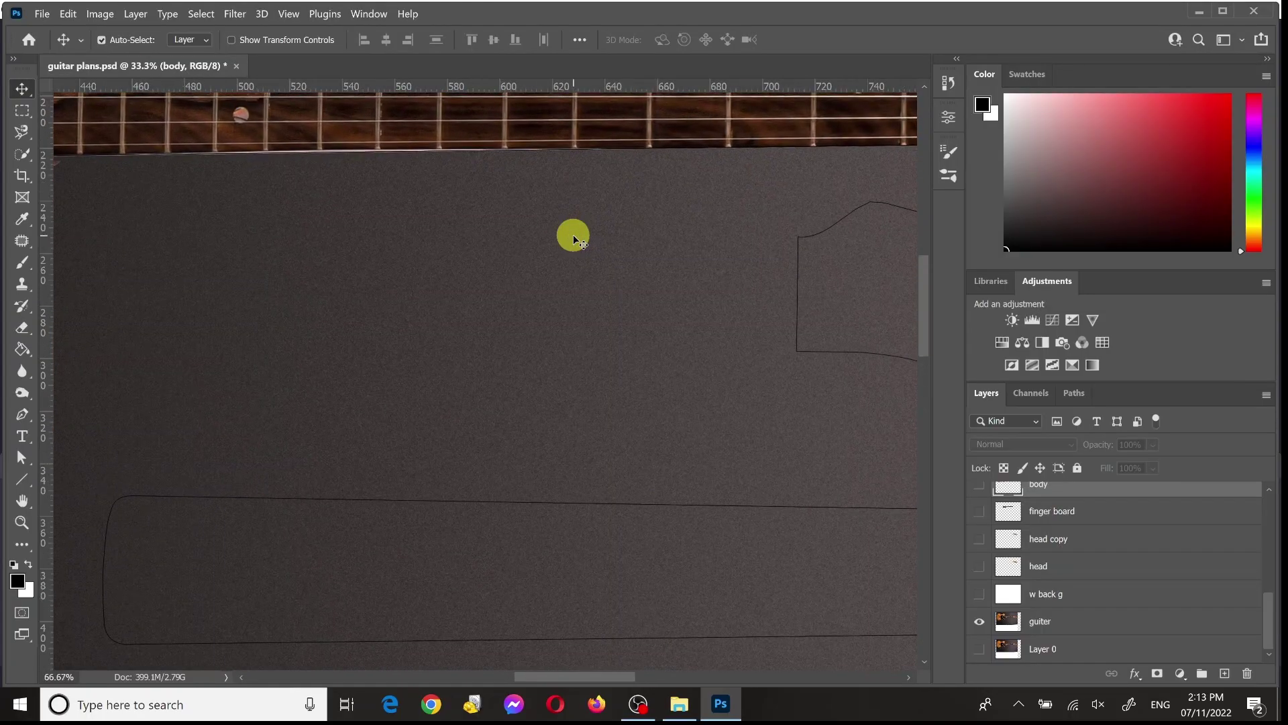
pyautogui.scroll(1, 573, 234)
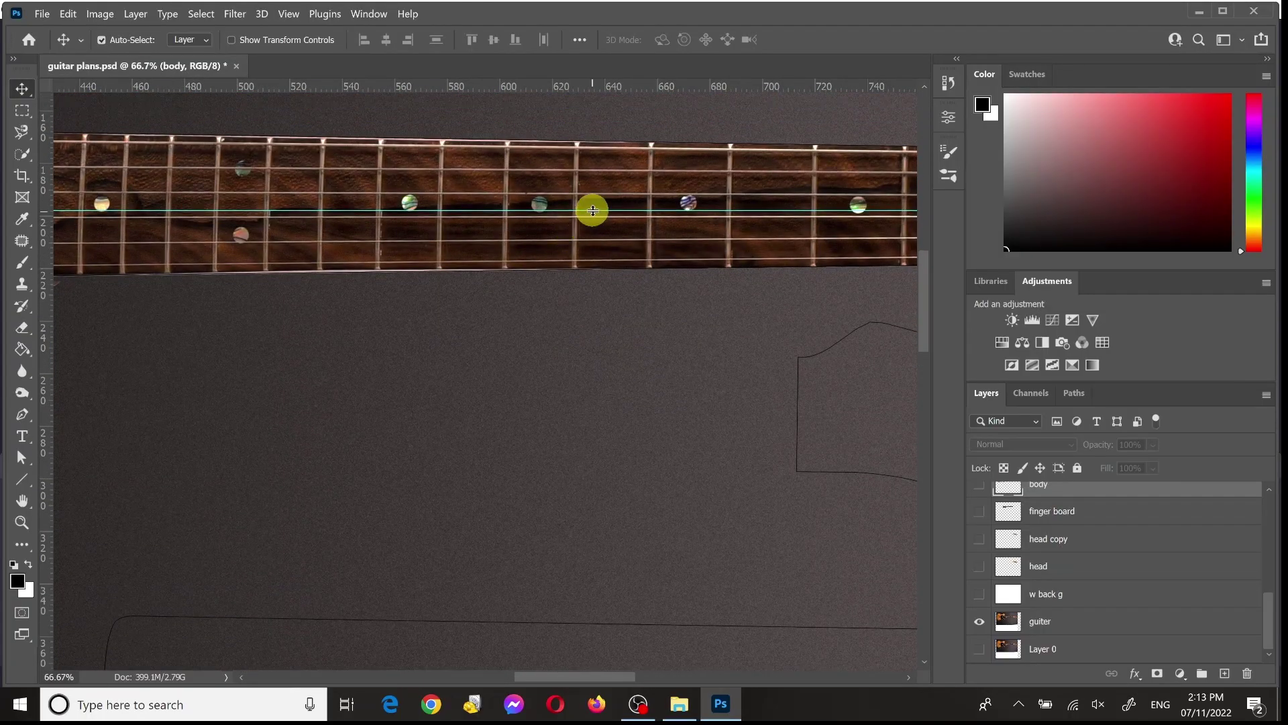
pyautogui.hscroll(-5, 532, 369)
pyautogui.hscroll(2, 532, 369)
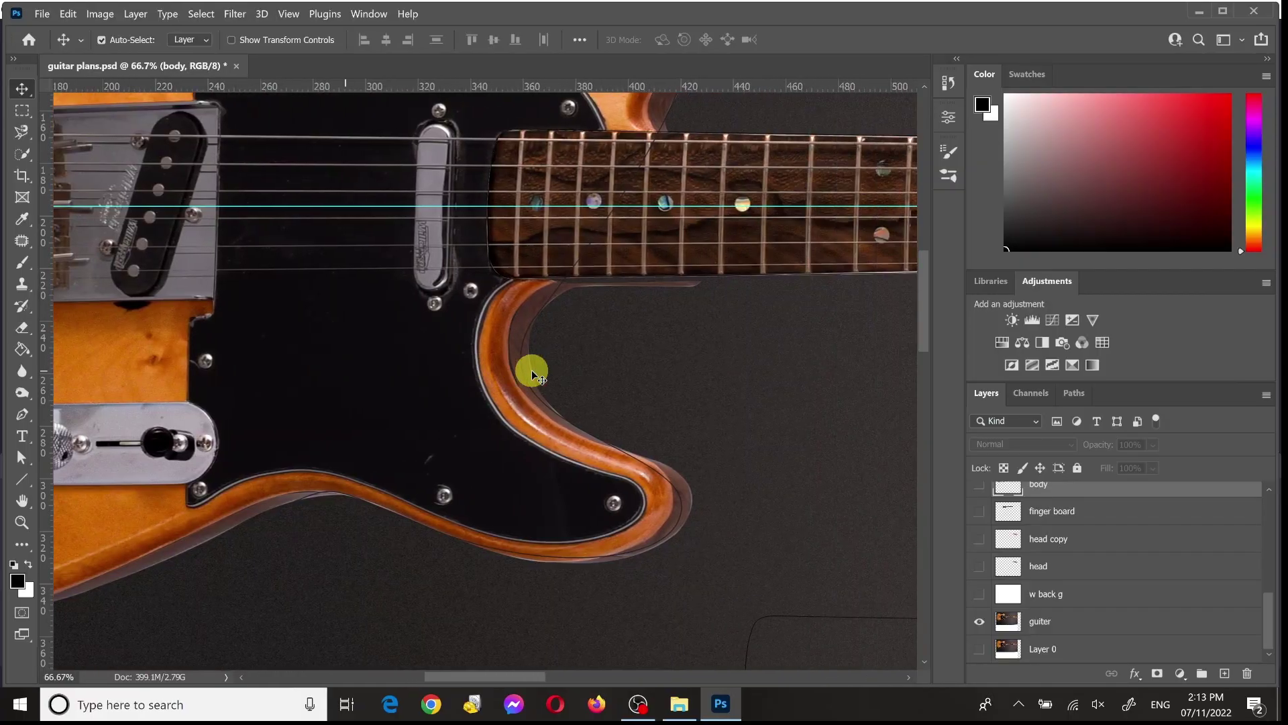
pyautogui.hscroll(6, 532, 369)
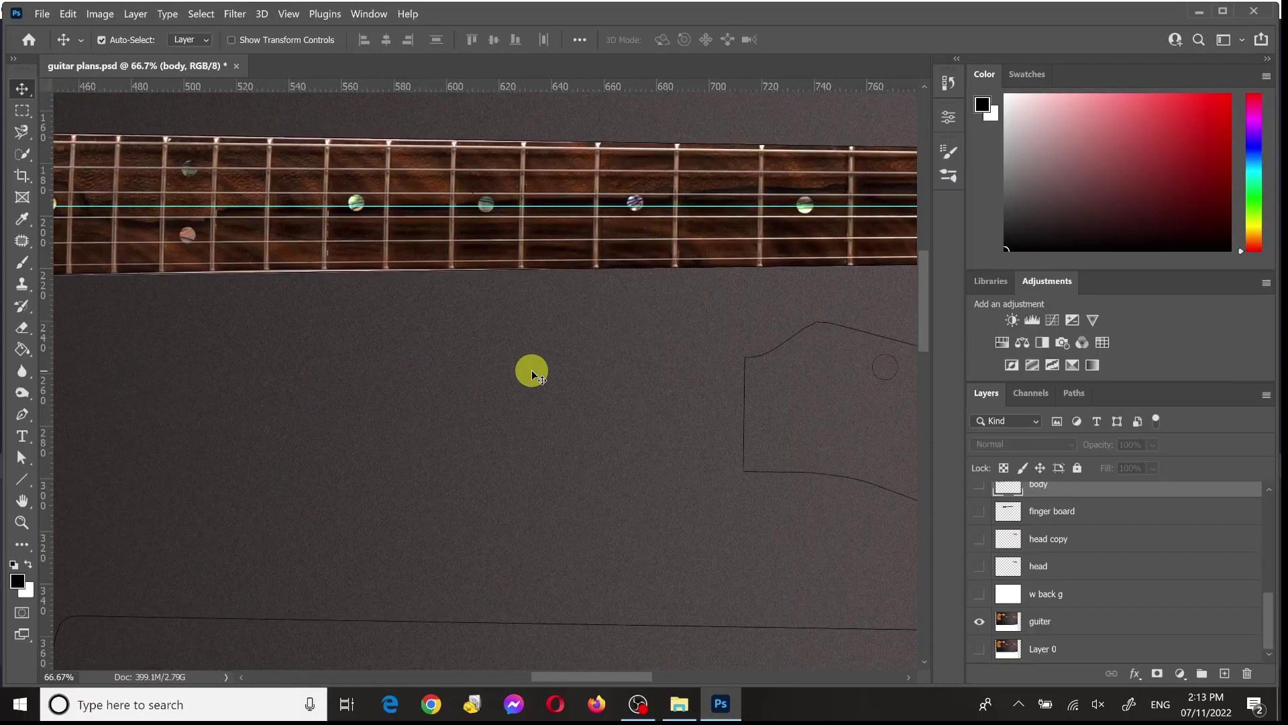
pyautogui.hscroll(1, 531, 369)
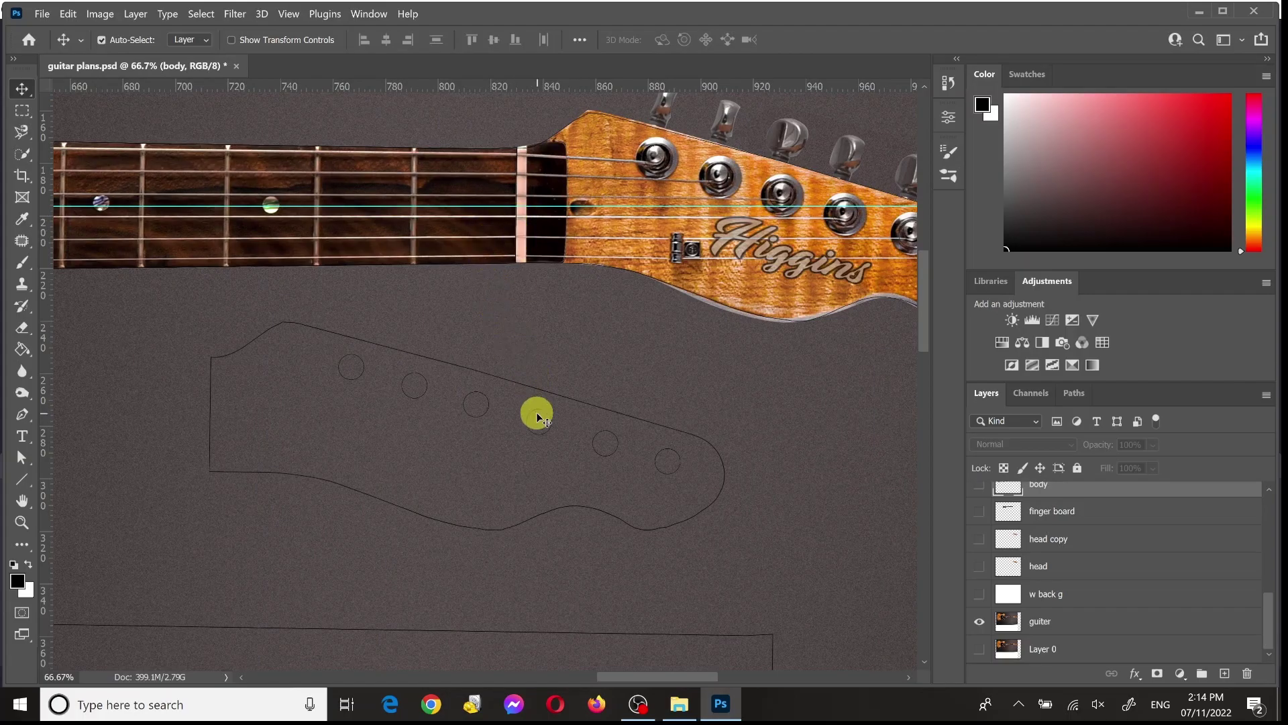
# Step: Hide the guiter photo layer and draw a horizontal centre line about 1004 mm long on Layer 1 across the top body, neck and headstock
pyautogui.hotkey('ctrl', '-')
pyautogui.hotkey('ctrl', '-')
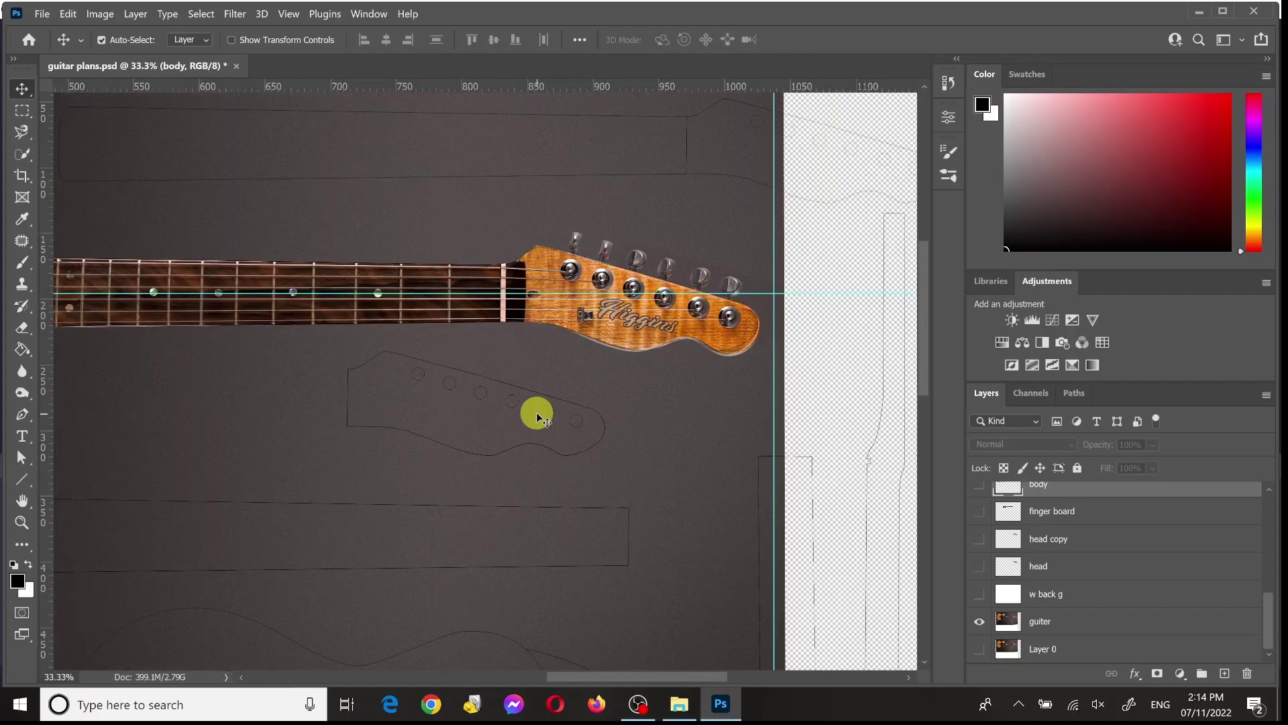
pyautogui.click(23, 482)
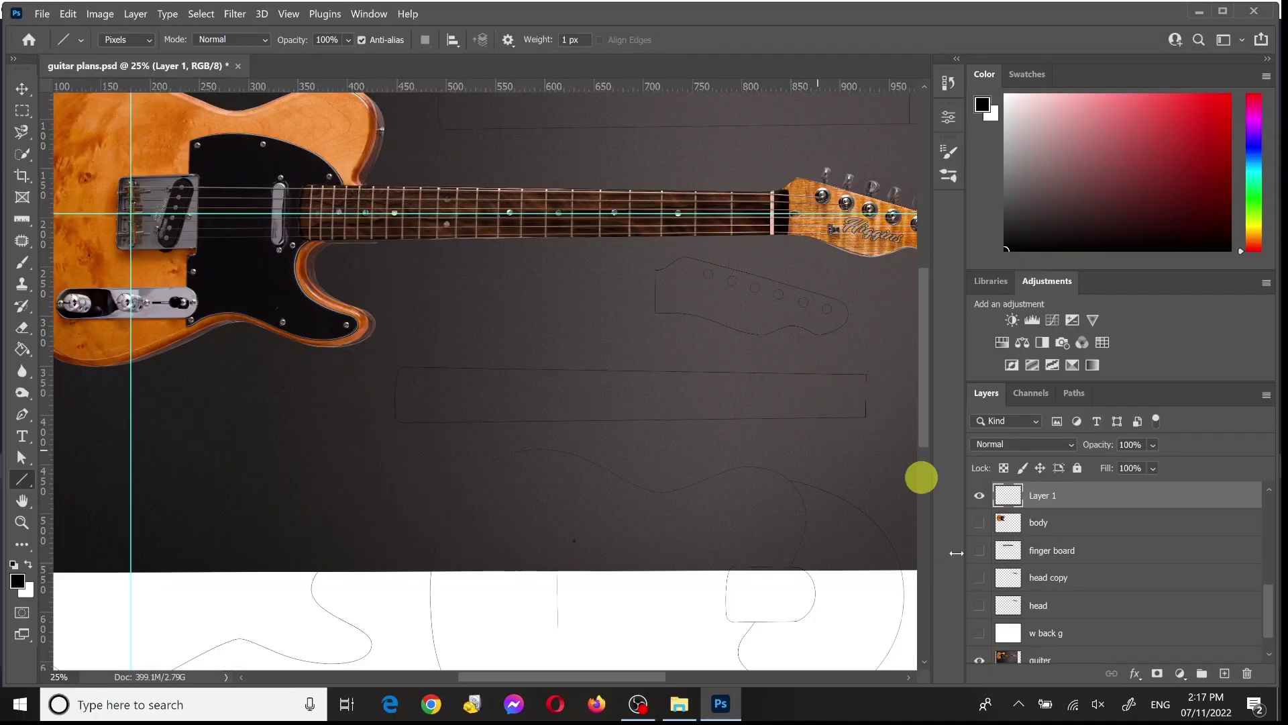
pyautogui.click(981, 662)
pyautogui.hscroll(-3, 682, 343)
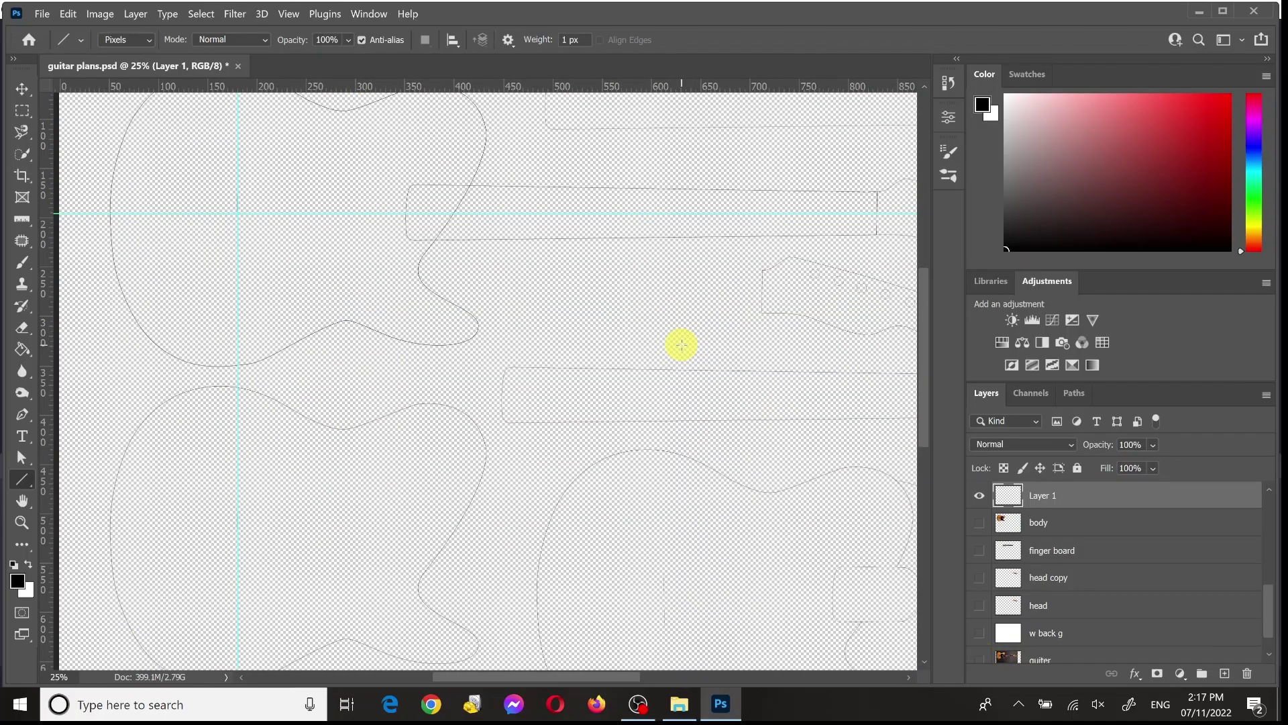
pyautogui.click(23, 482)
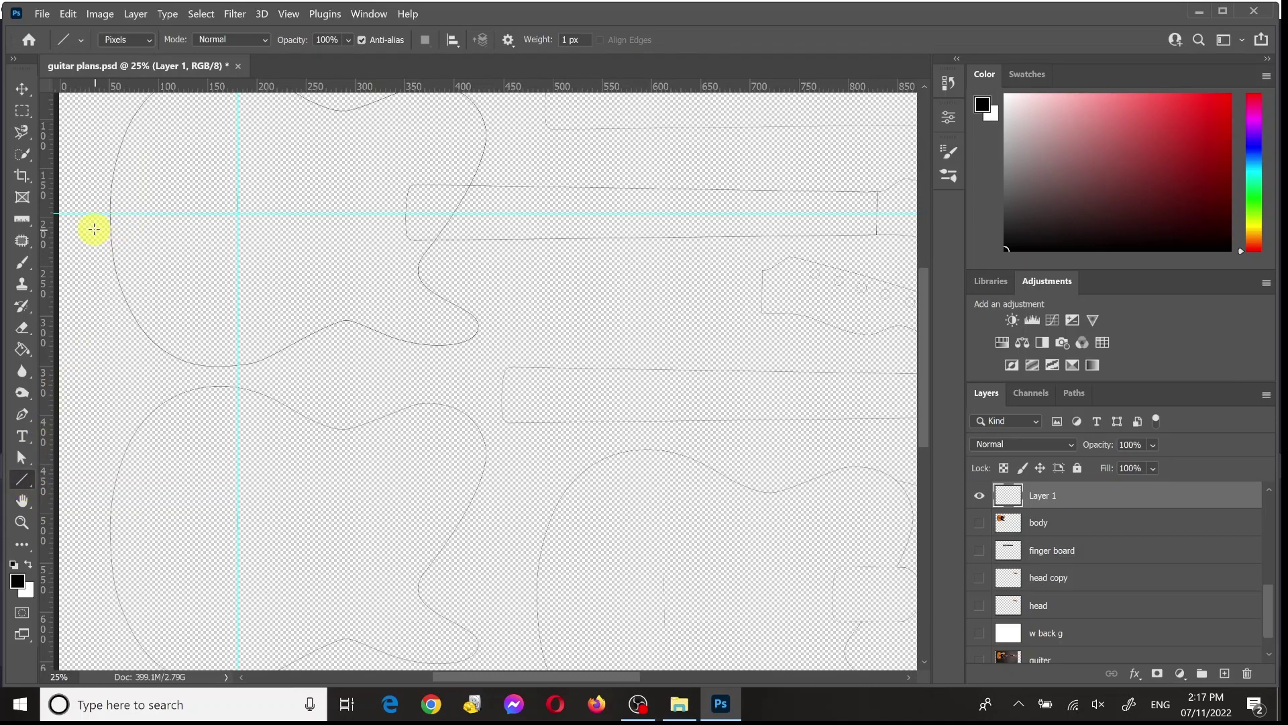
pyautogui.moveTo(93, 224); pyautogui.dragTo(900, 226)
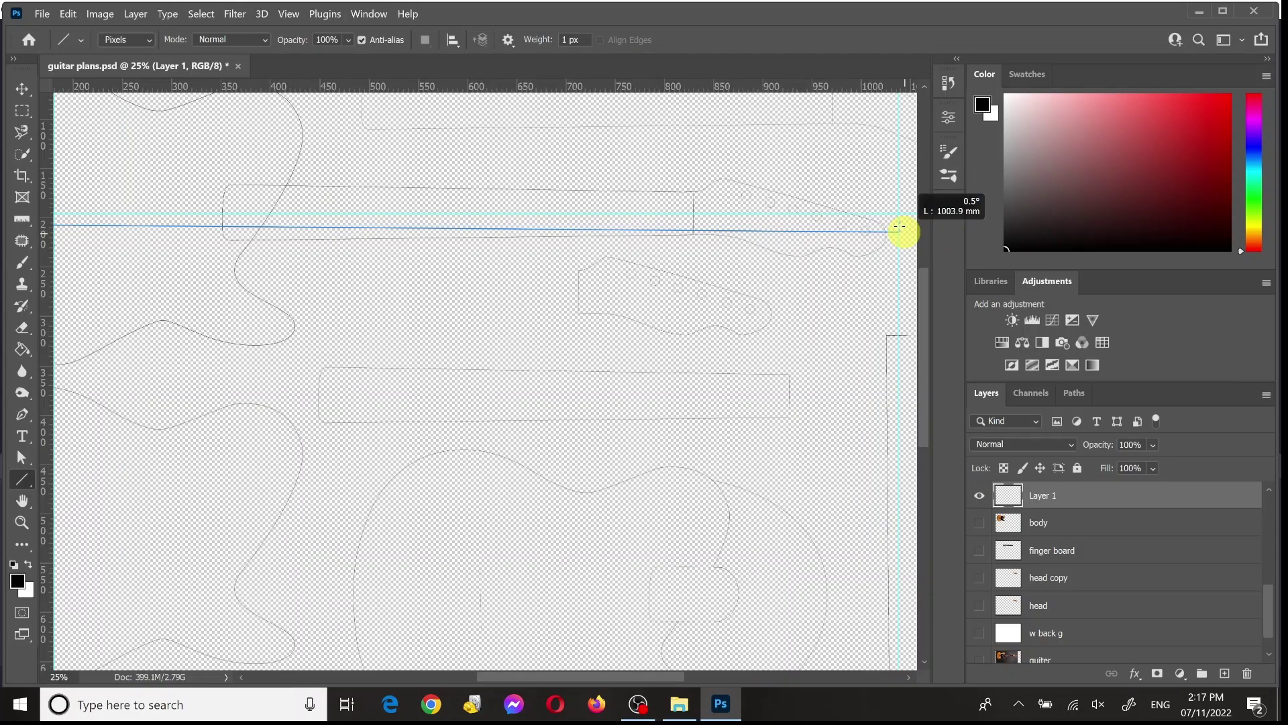
pyautogui.moveTo(900, 226); pyautogui.dragTo(893, 217)
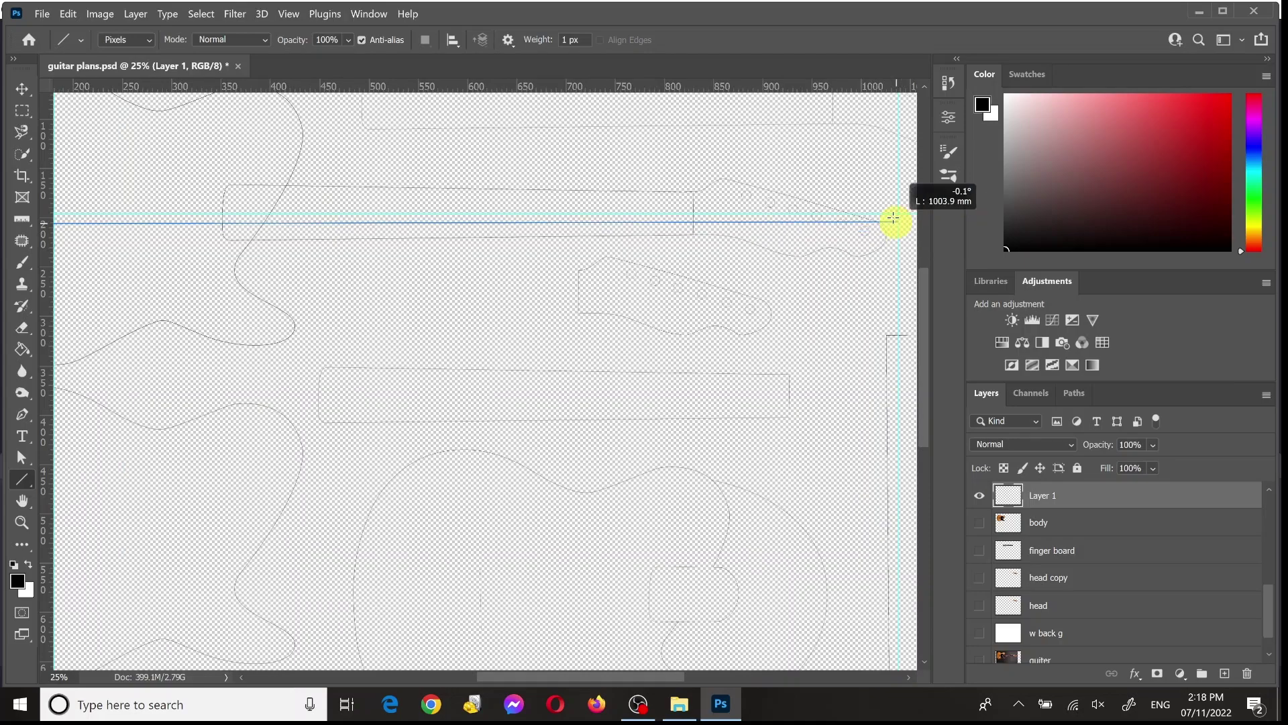
pyautogui.moveTo(893, 217); pyautogui.dragTo(892, 214)
# Step: Move the new centre line straight up so that it lies exactly on the horizontal guide
pyautogui.scroll(2, 495, 400)
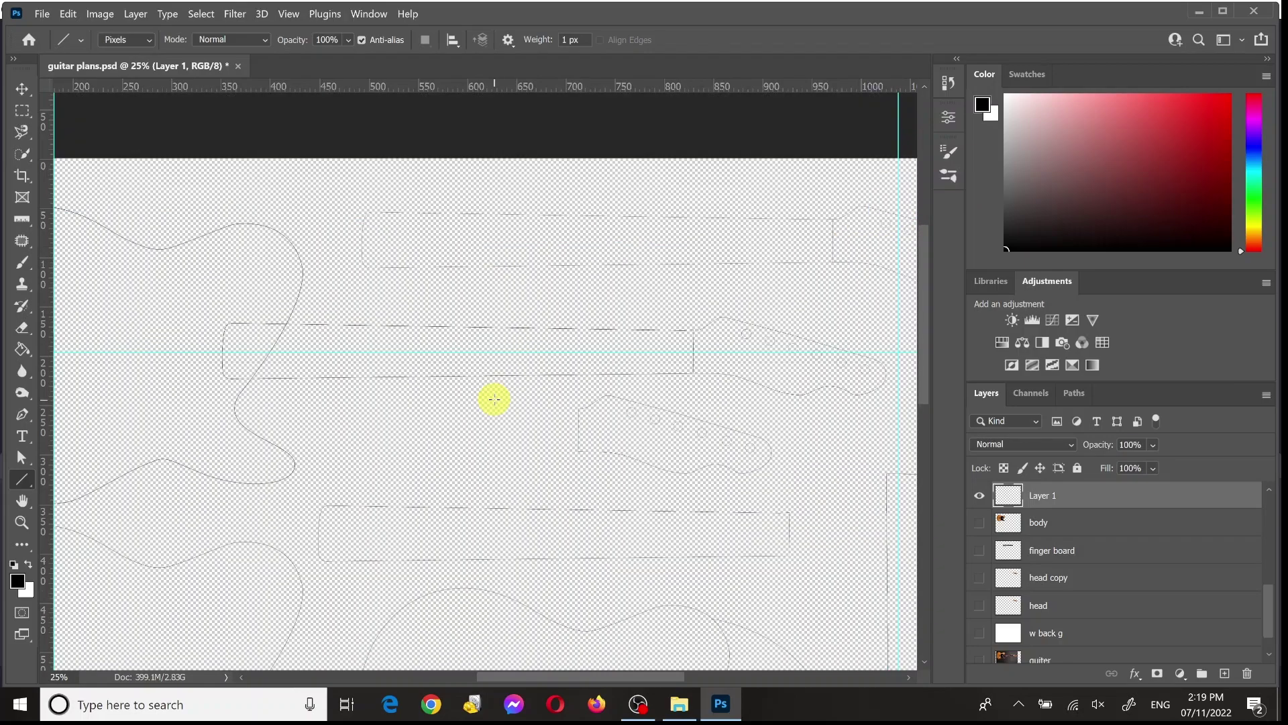
pyautogui.click(21, 89)
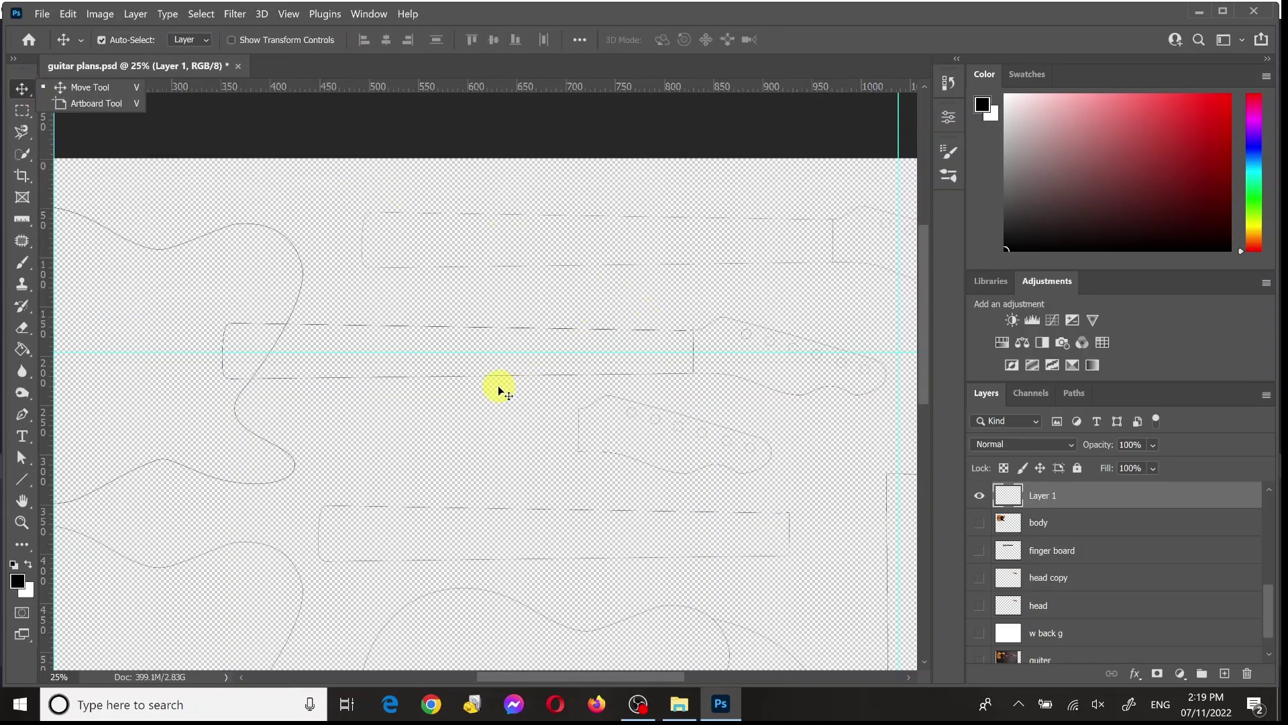
pyautogui.scroll(3, 498, 385)
pyautogui.scroll(3, 498, 385)
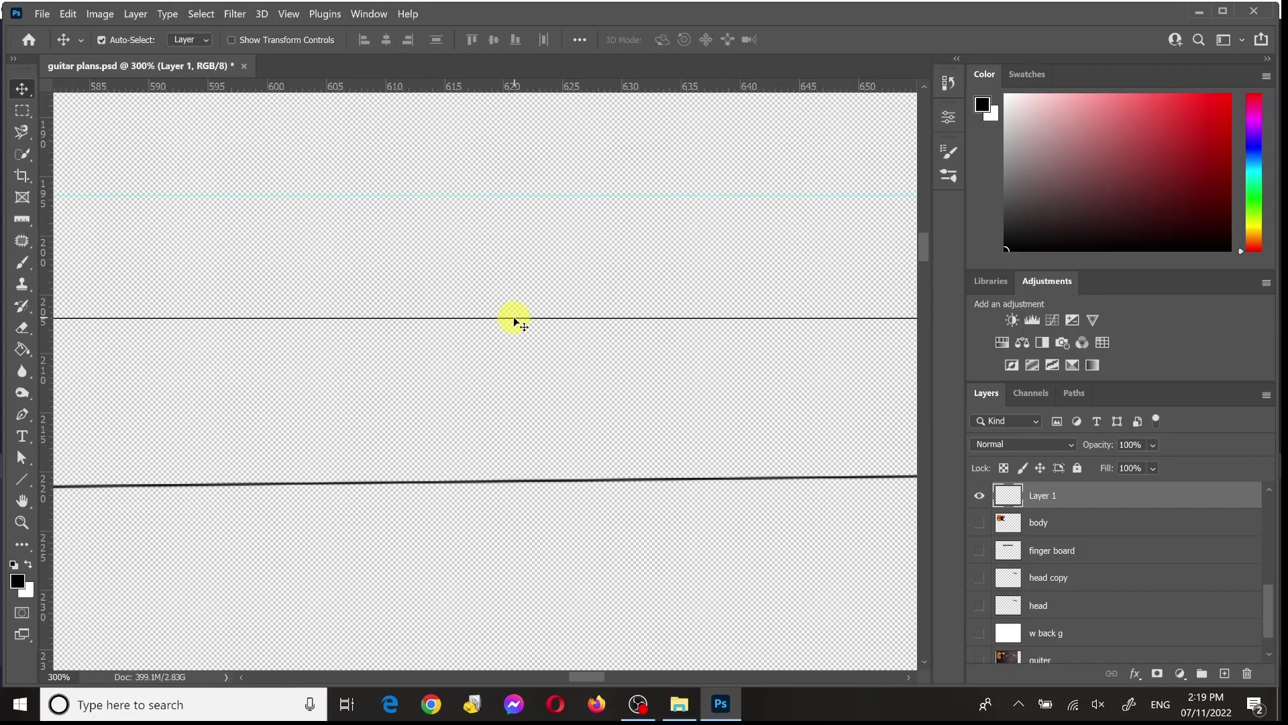
pyautogui.scroll(3, 513, 318)
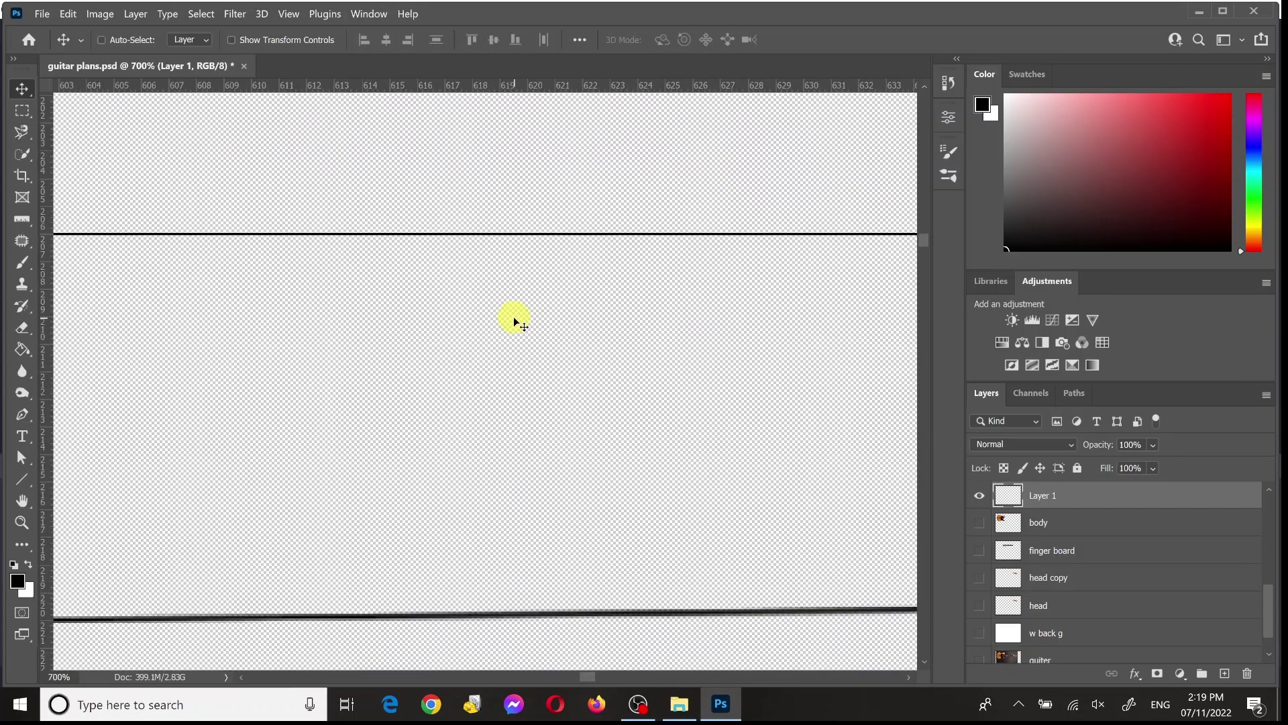
pyautogui.scroll(1, 514, 321)
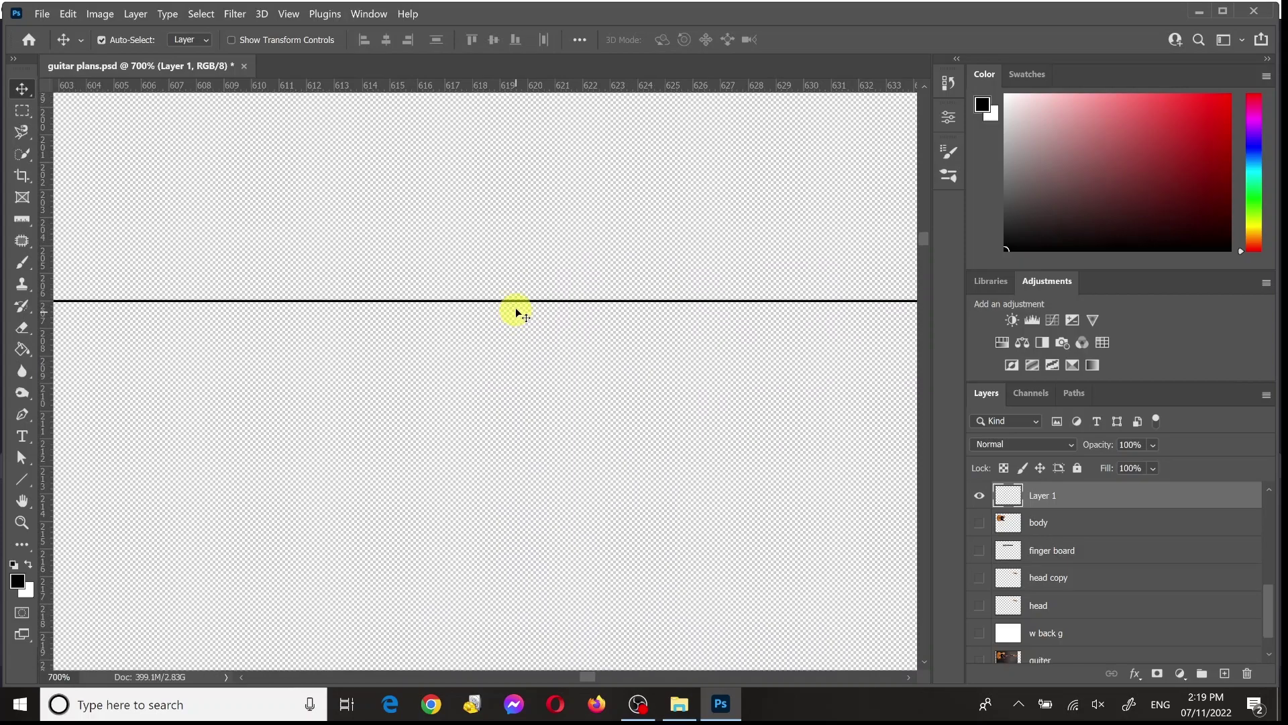
pyautogui.scroll(3, 514, 473)
pyautogui.moveTo(515, 308); pyautogui.dragTo(520, 188)
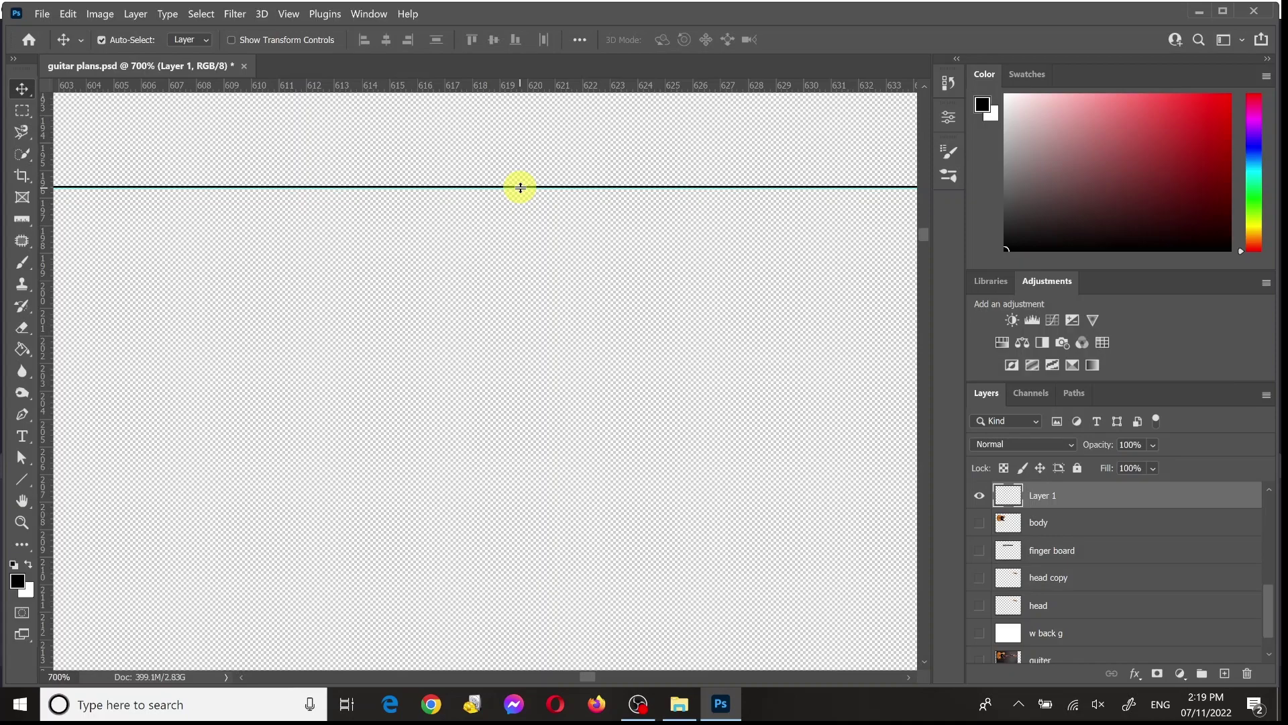
# Step: Remove the horizontal guide and move the finger board photo down onto the separate fingerboard outline
pyautogui.scroll(-10, 891, 374)
pyautogui.moveTo(891, 374); pyautogui.dragTo(868, 94)
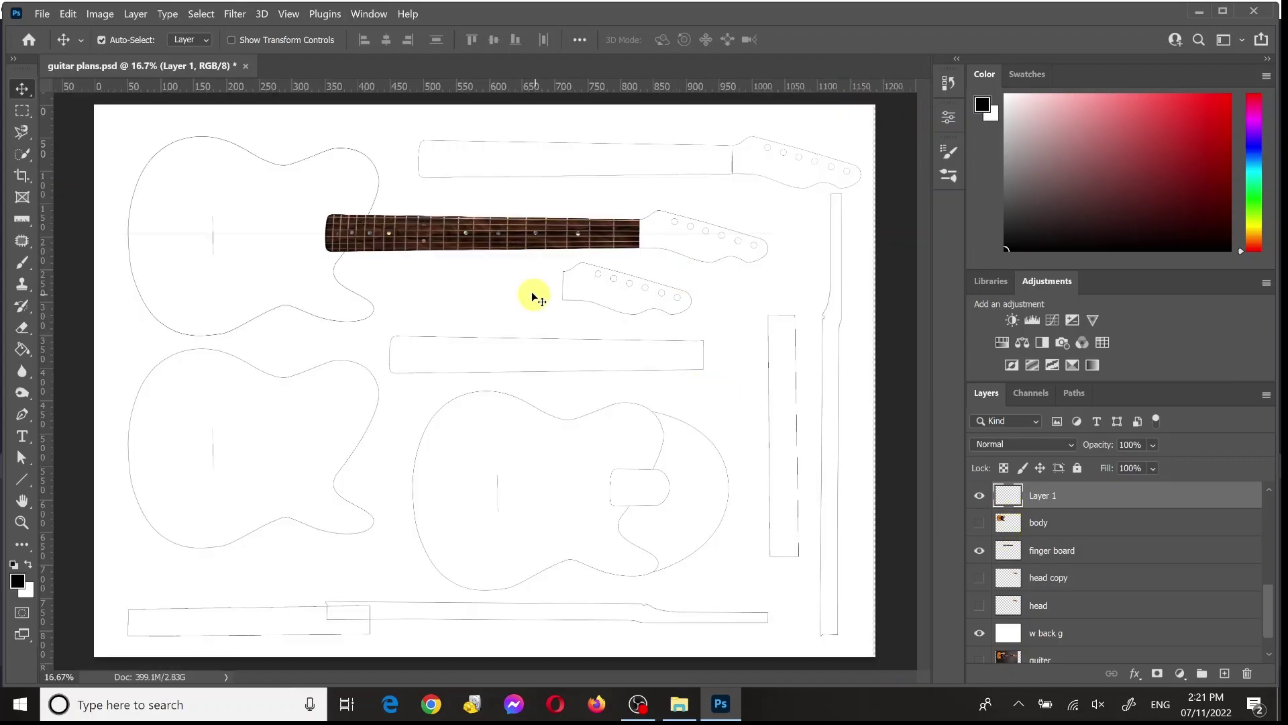
pyautogui.click(479, 238)
pyautogui.moveTo(479, 239); pyautogui.dragTo(543, 360)
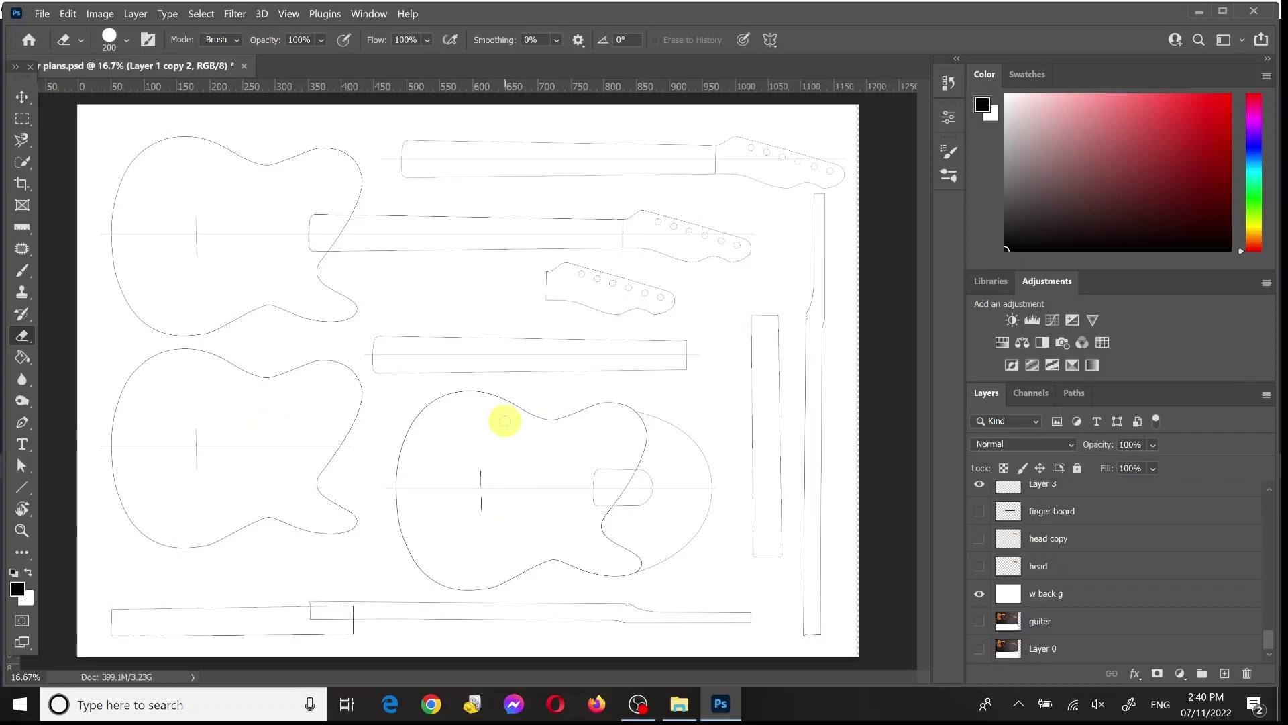
# Step: Hide the w back g layer and flatten the image, discarding the hidden layers
pyautogui.keyDown('ctrl'); pyautogui.click(667, 291); pyautogui.keyUp('ctrl')
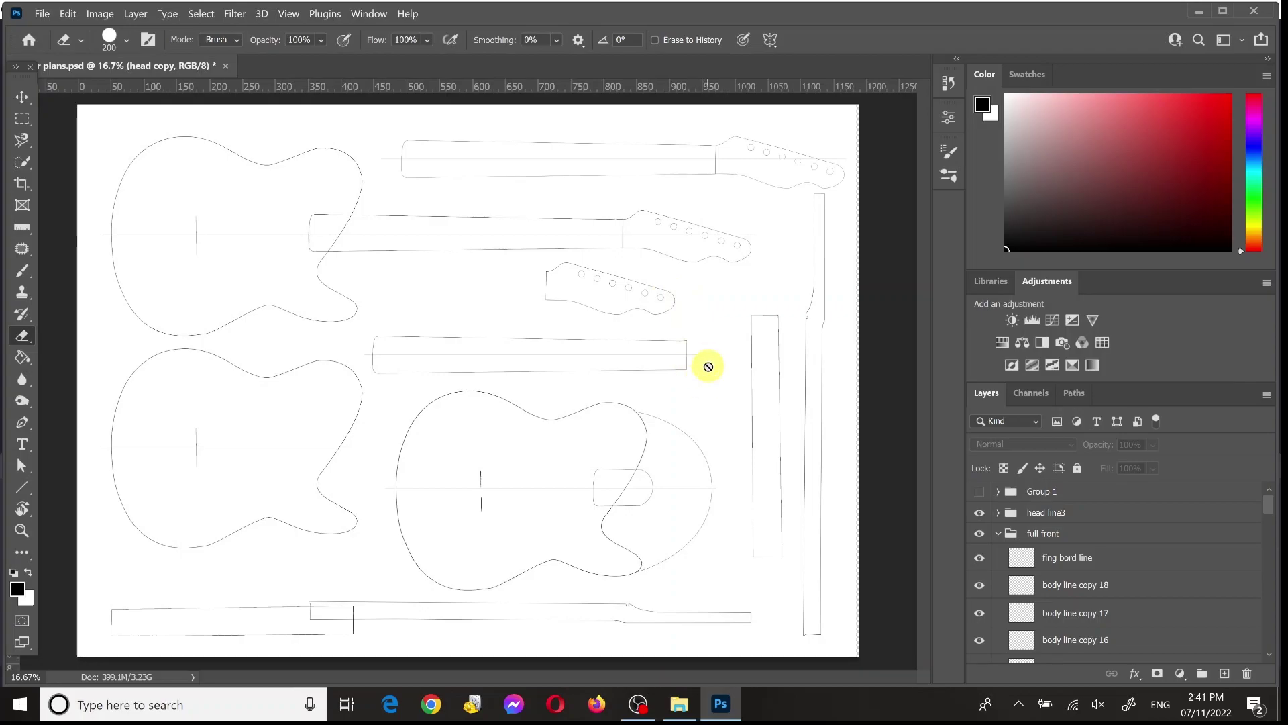
pyautogui.scroll(-3, 1101, 589)
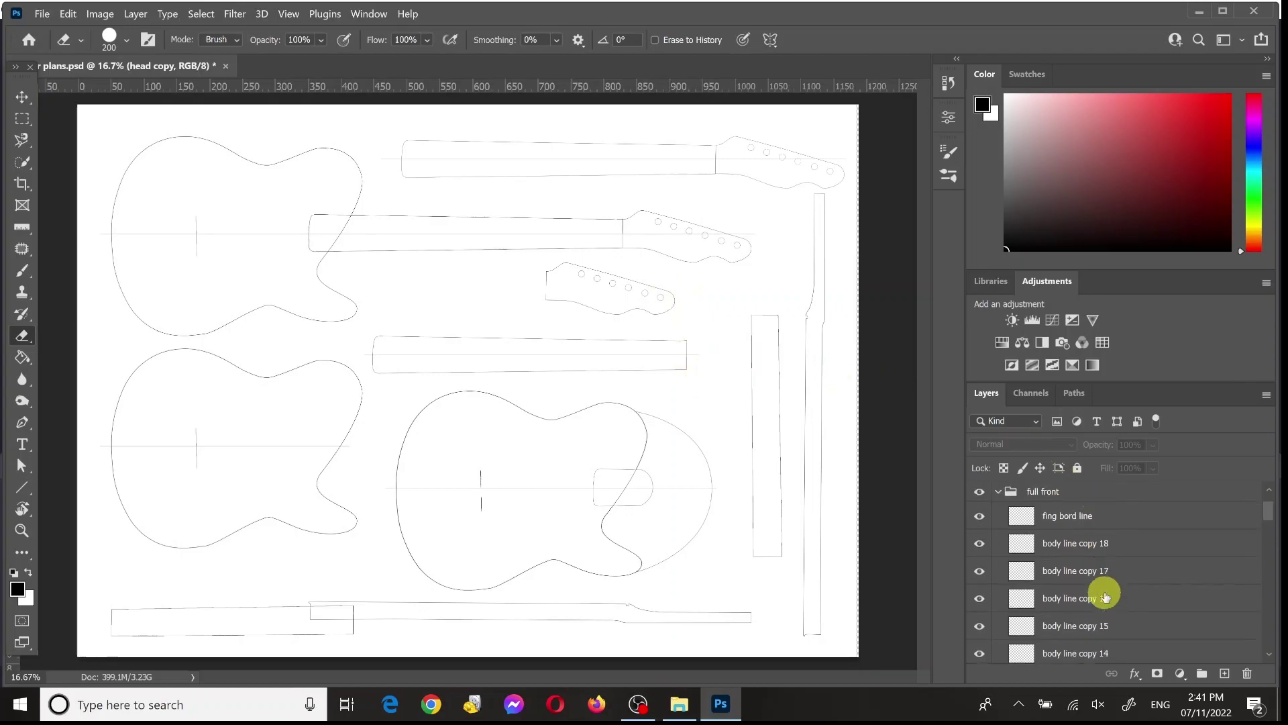
pyautogui.scroll(-10, 1101, 591)
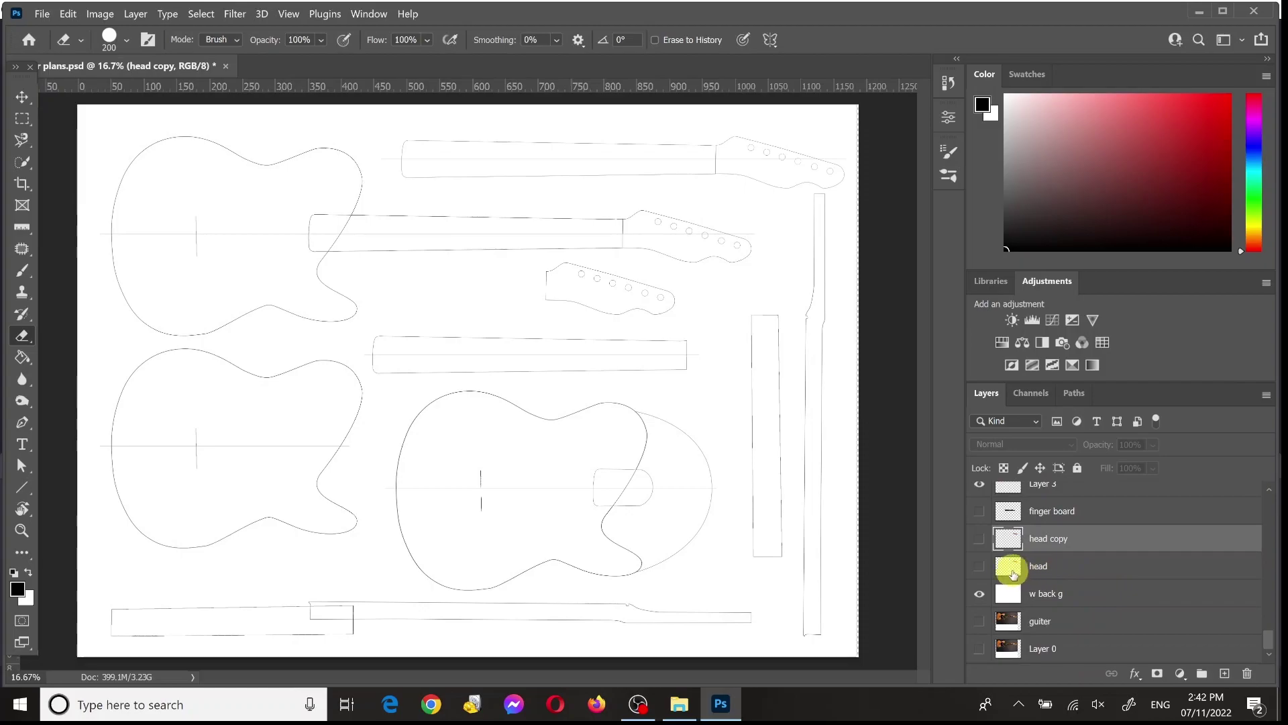
pyautogui.click(981, 592)
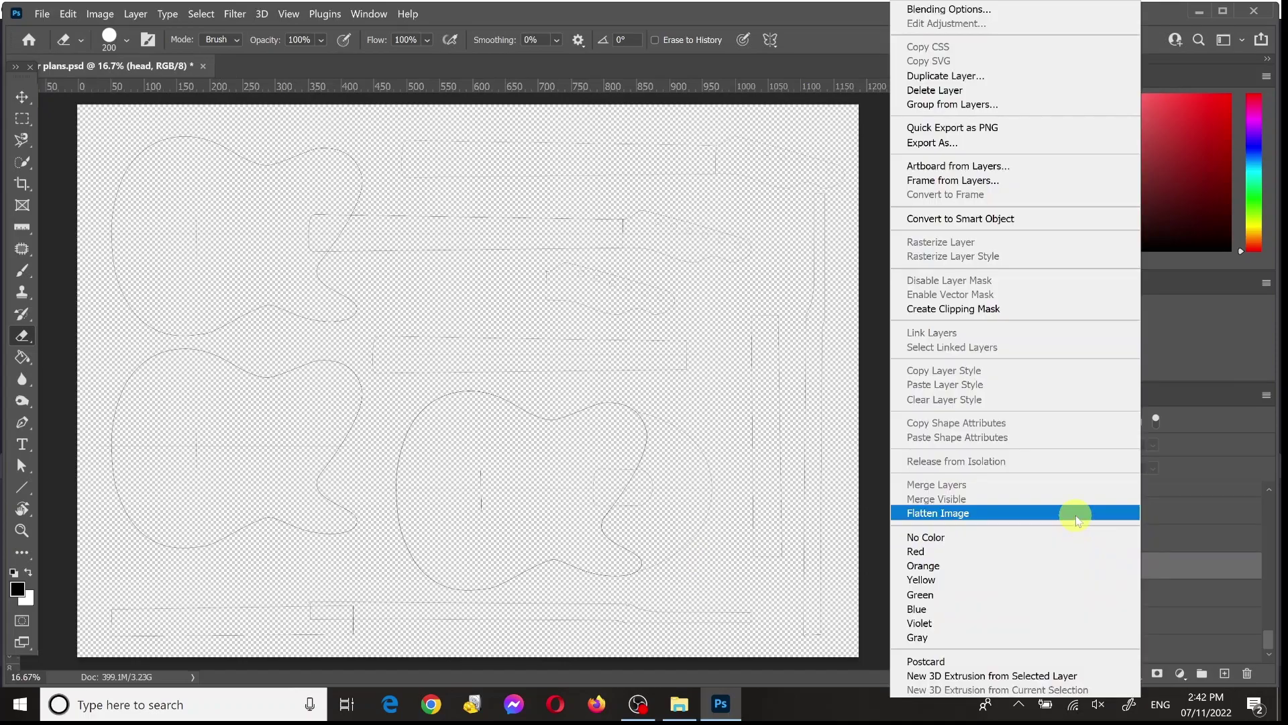
pyautogui.click(1075, 517)
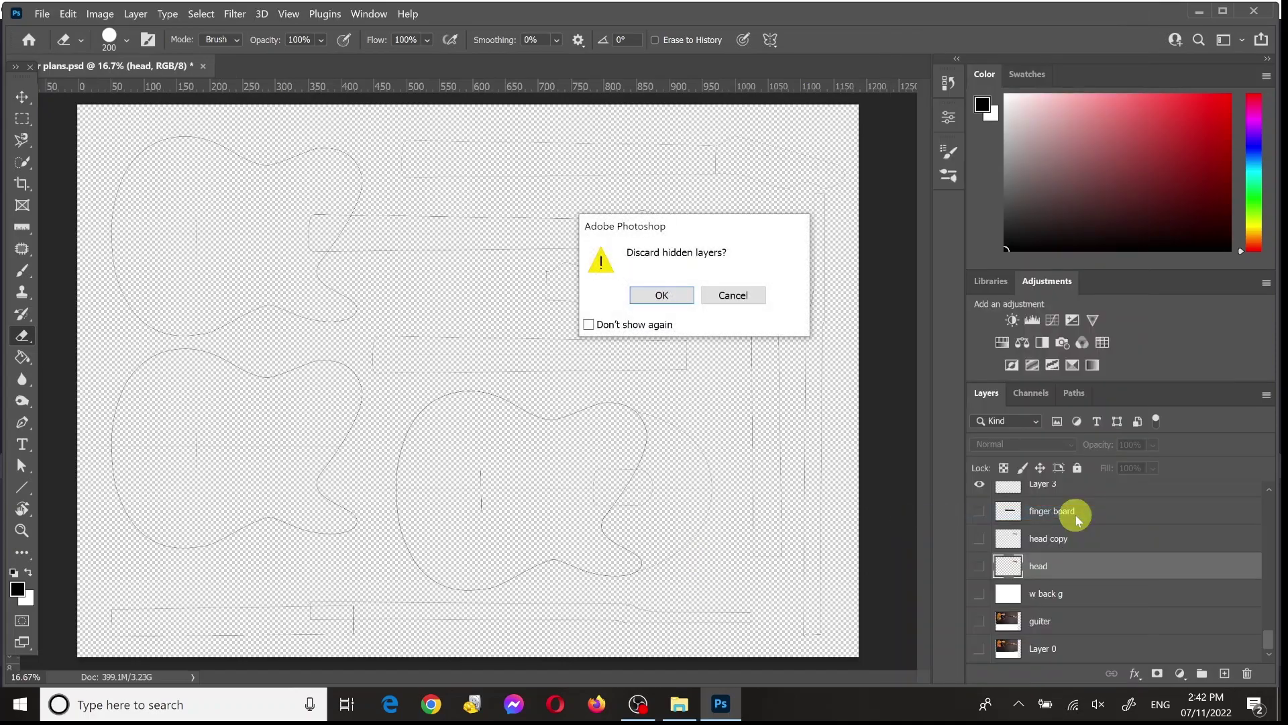
pyautogui.click(662, 295)
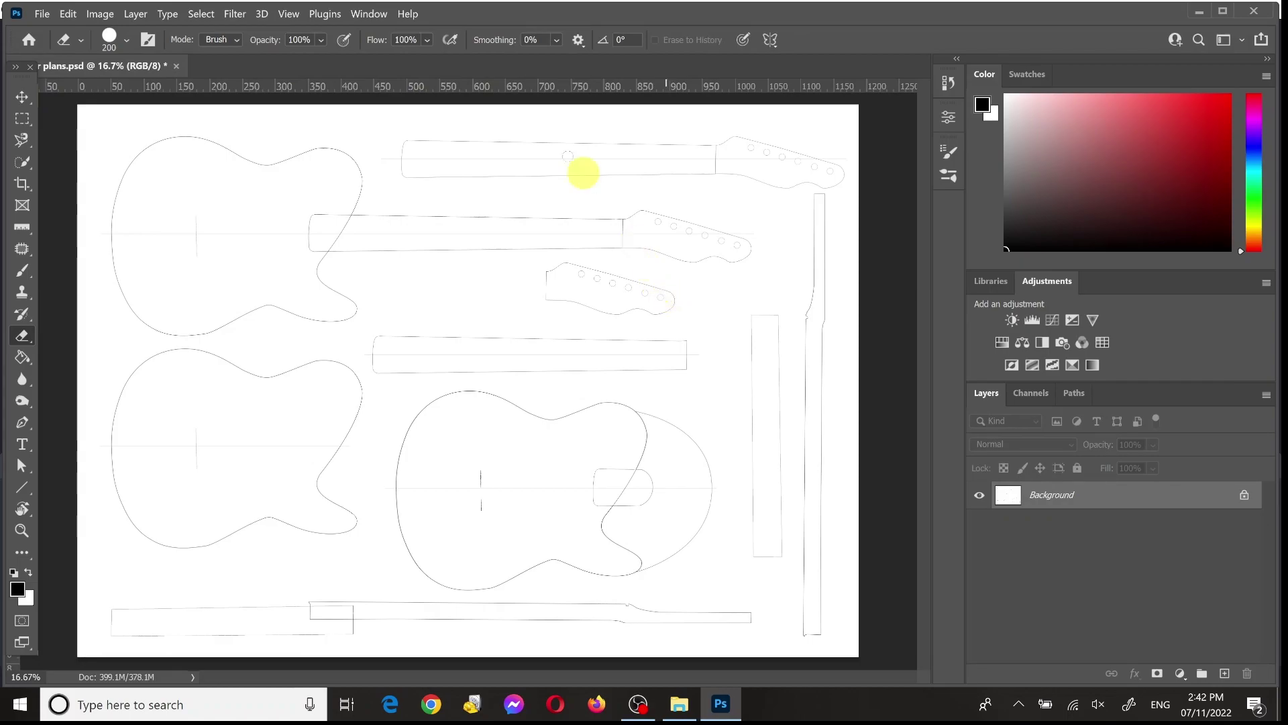
# Step: Save the flattened plans to the Desktop as a JPEG named guitar plans A0 100% with maximum quality 12 and the Baseline ("Standard") format
pyautogui.click(41, 13)
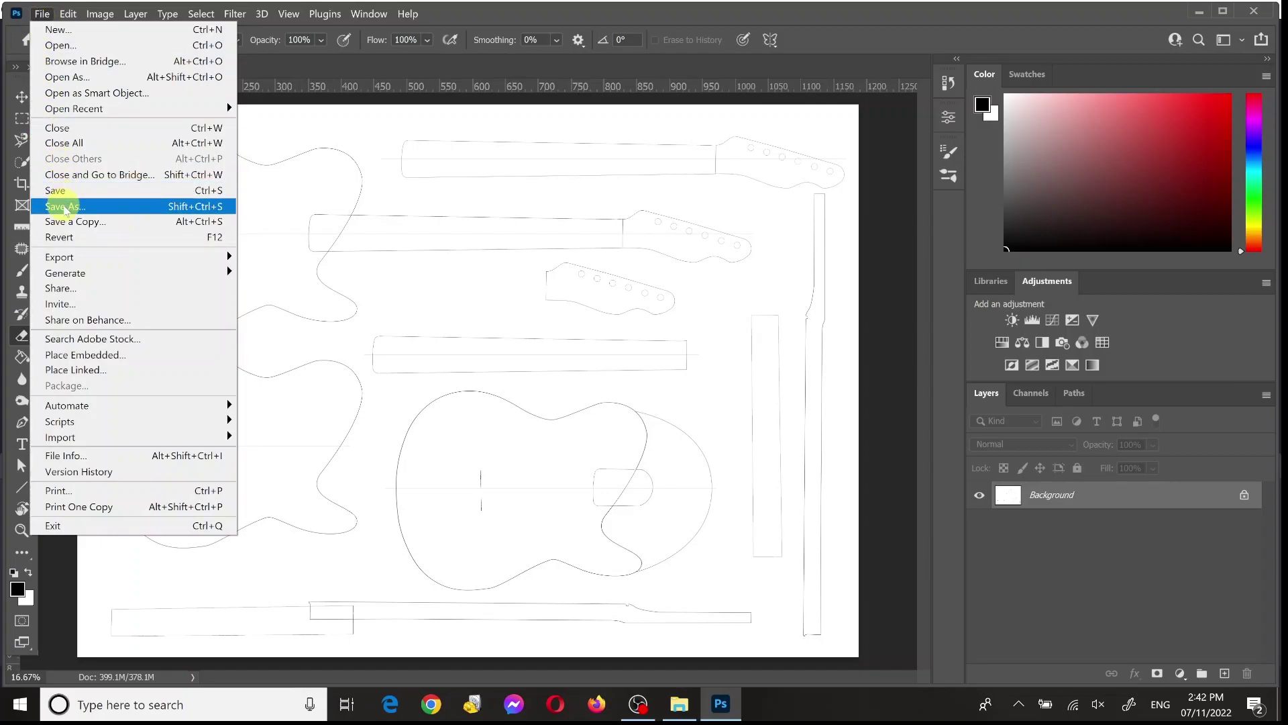
pyautogui.click(65, 208)
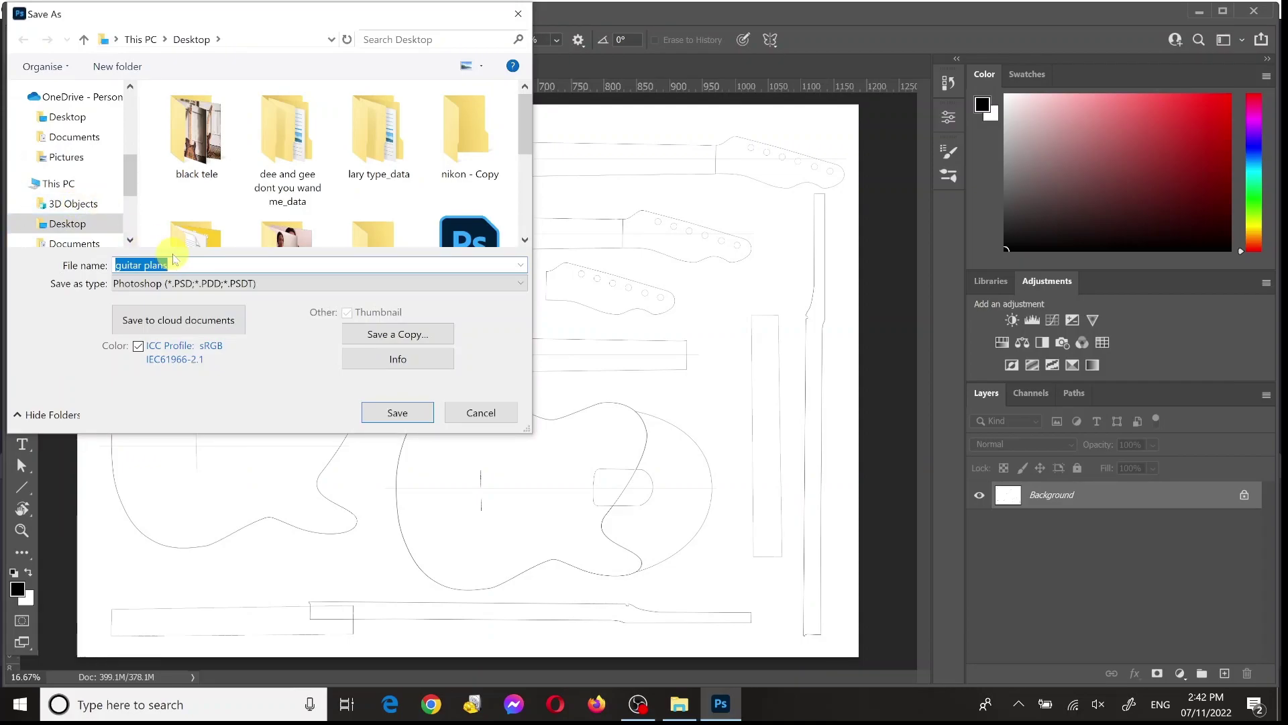
pyautogui.click(294, 285)
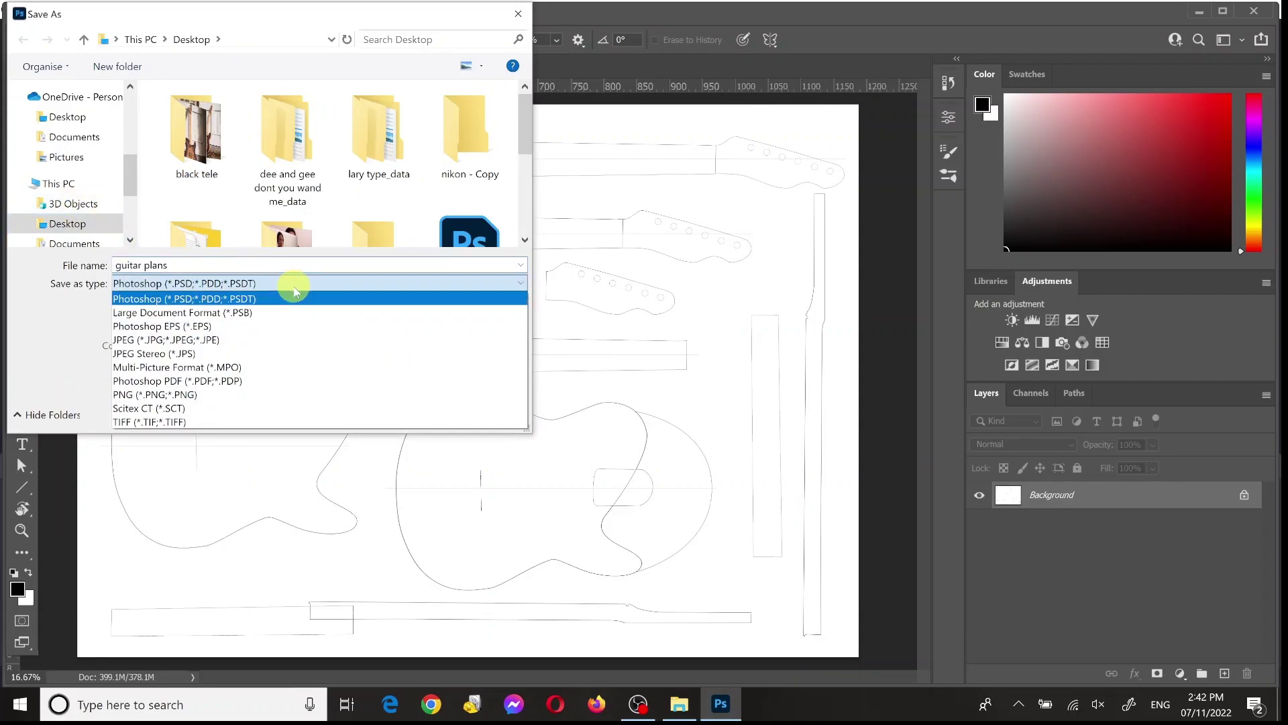
pyautogui.click(260, 341)
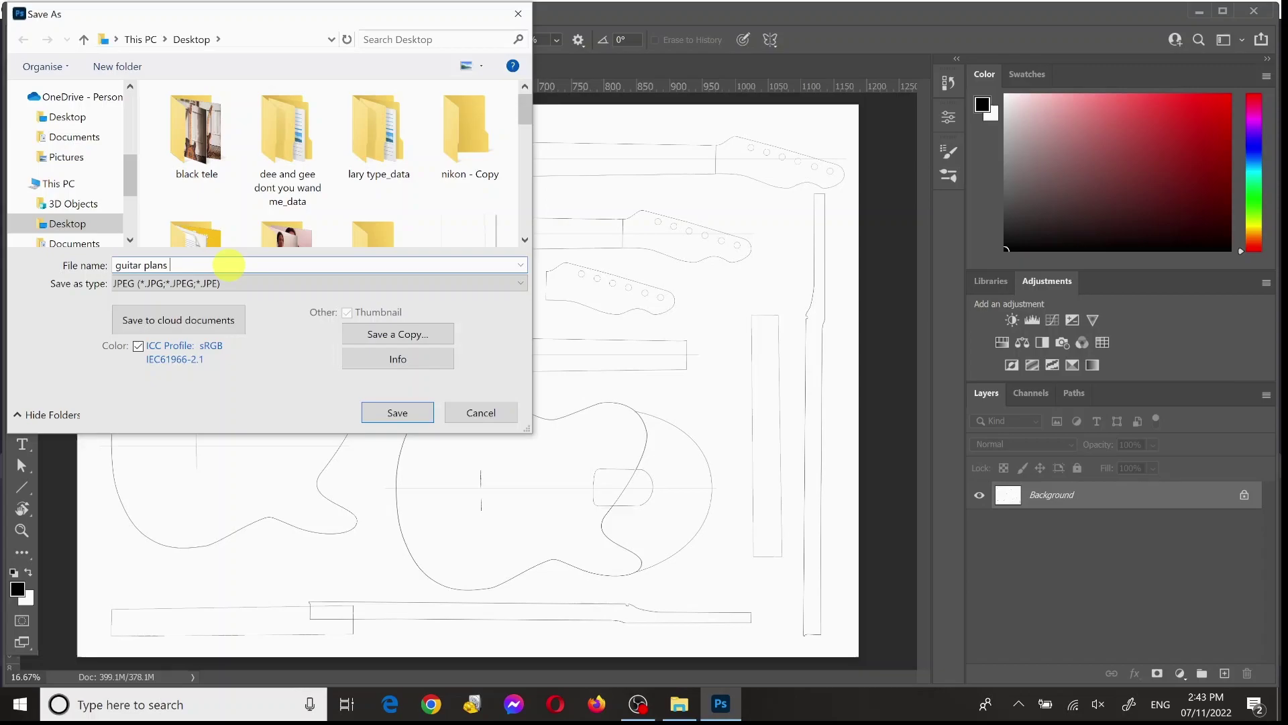
pyautogui.write('A0 100%')
pyautogui.press('Return')
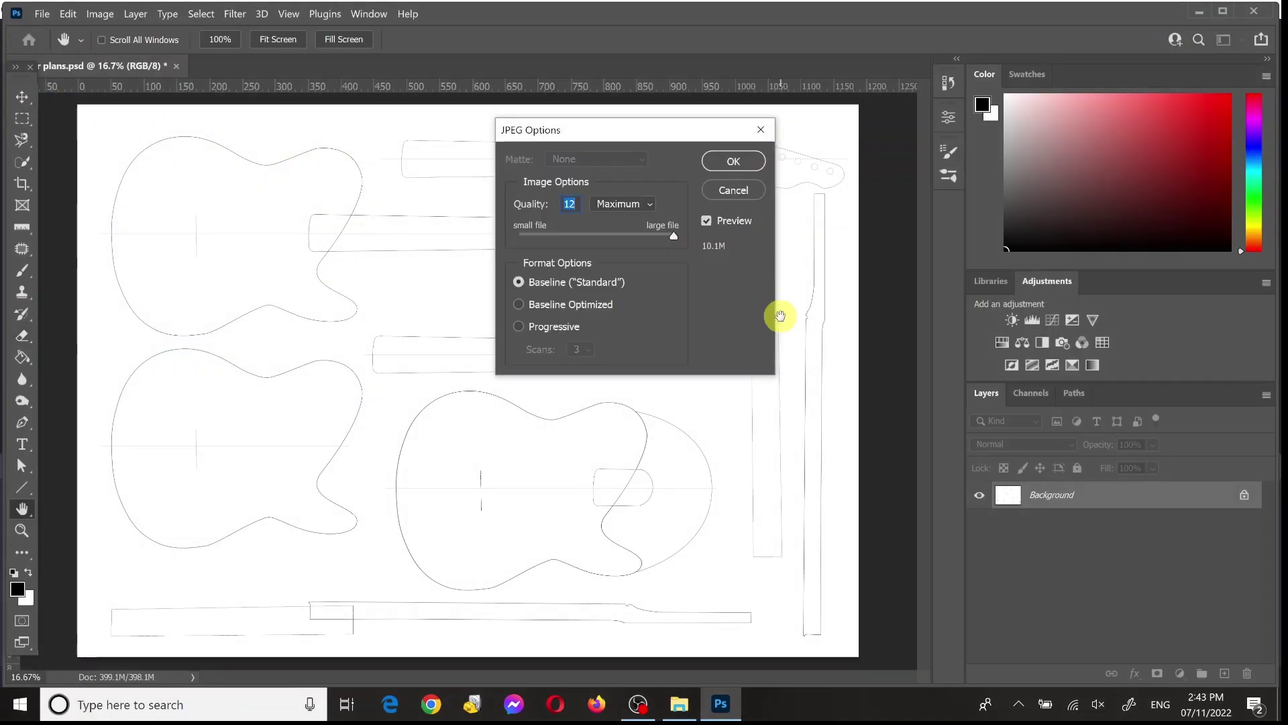
pyautogui.click(746, 167)
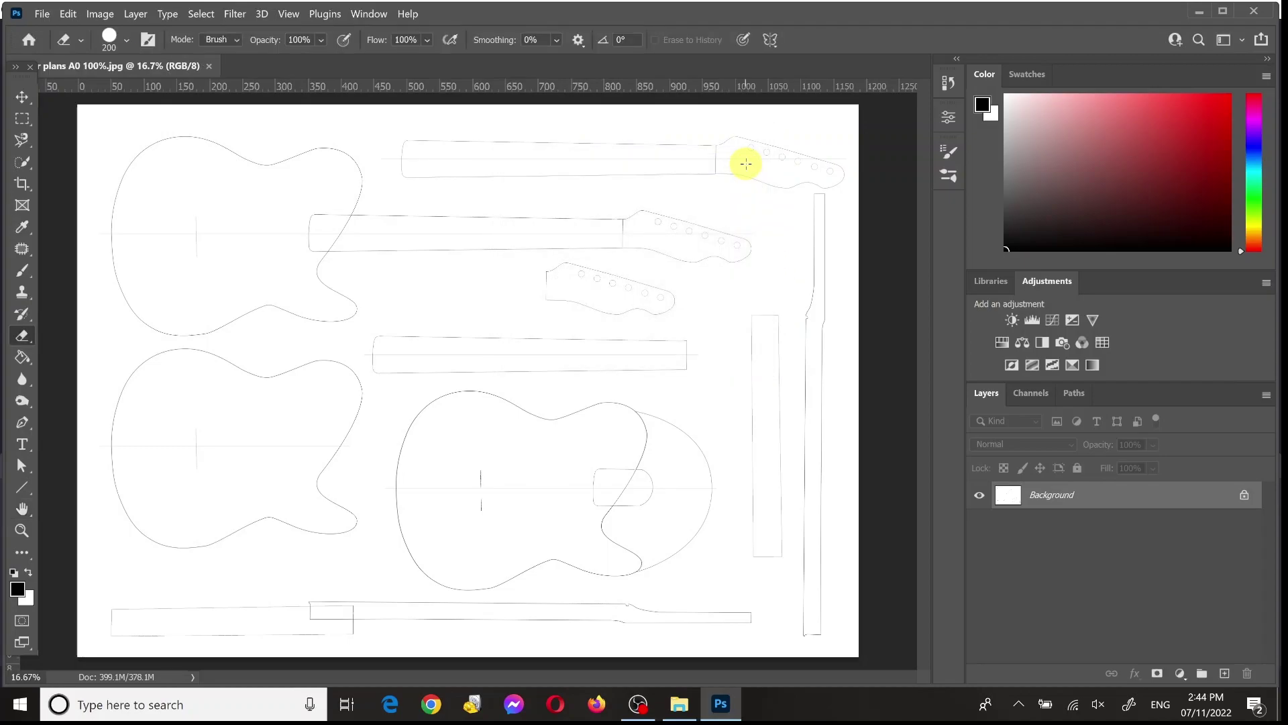